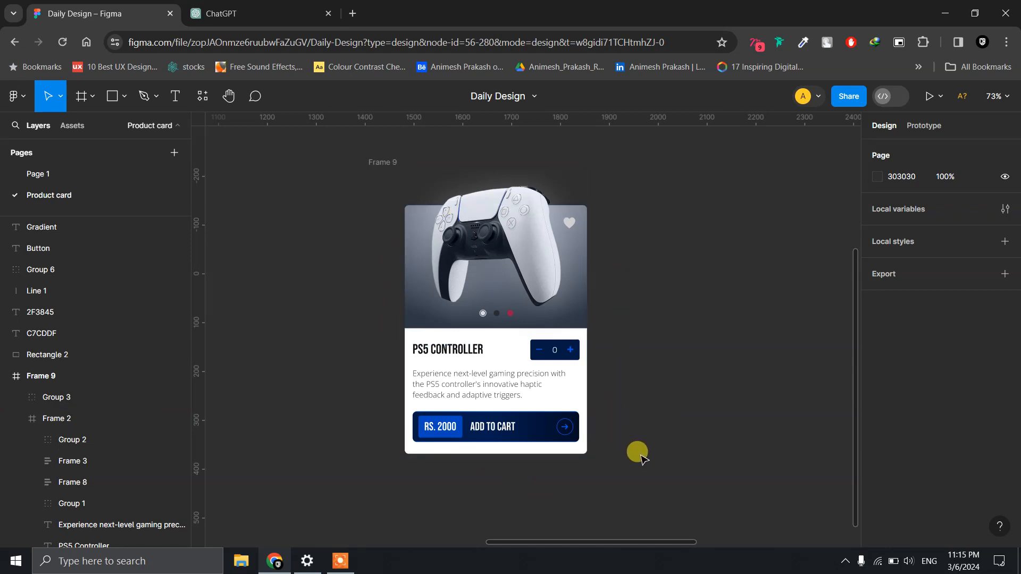
Create a frame in the empty canvas beside the PS5 controller card and size it 374 × 504.
scroll(649, 433, right, 3)
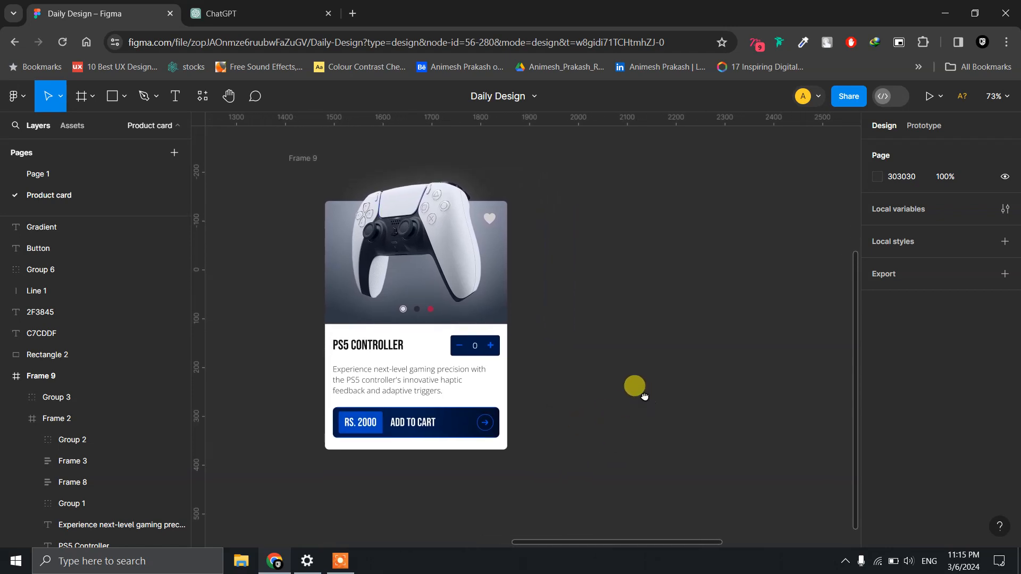
scroll(595, 396, right, 3)
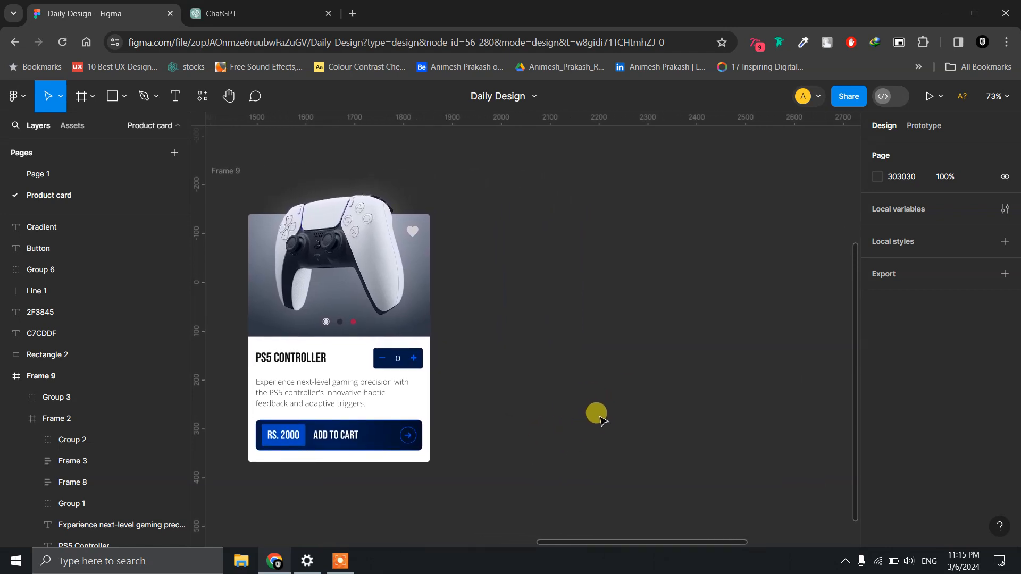
key(f)
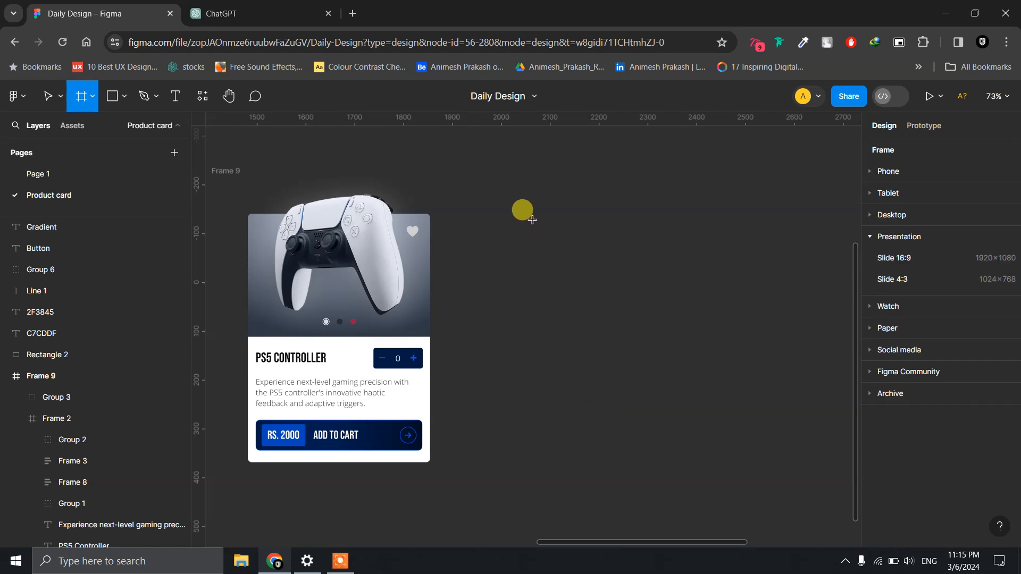
click(532, 219)
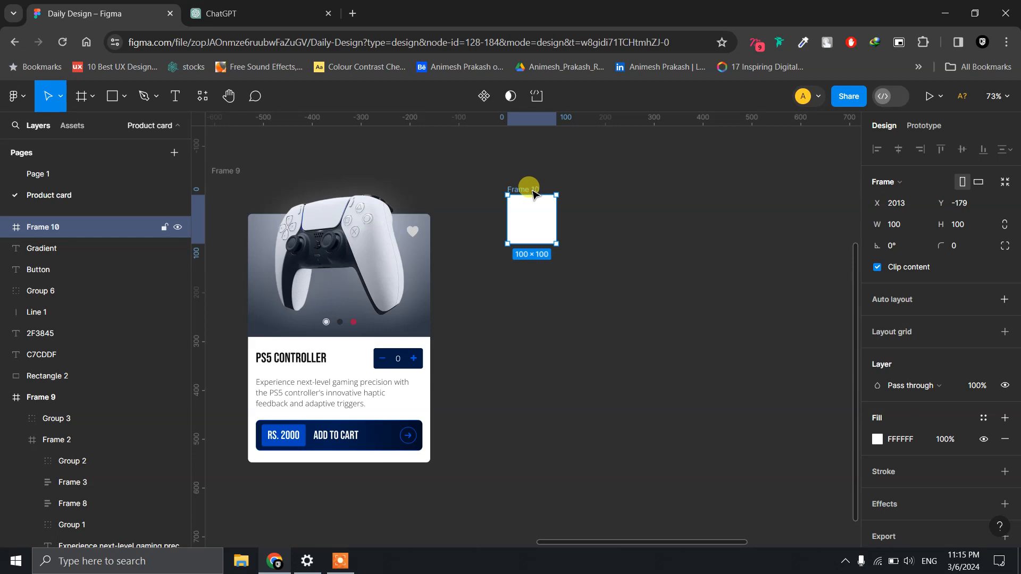
drag(534, 192, 559, 217)
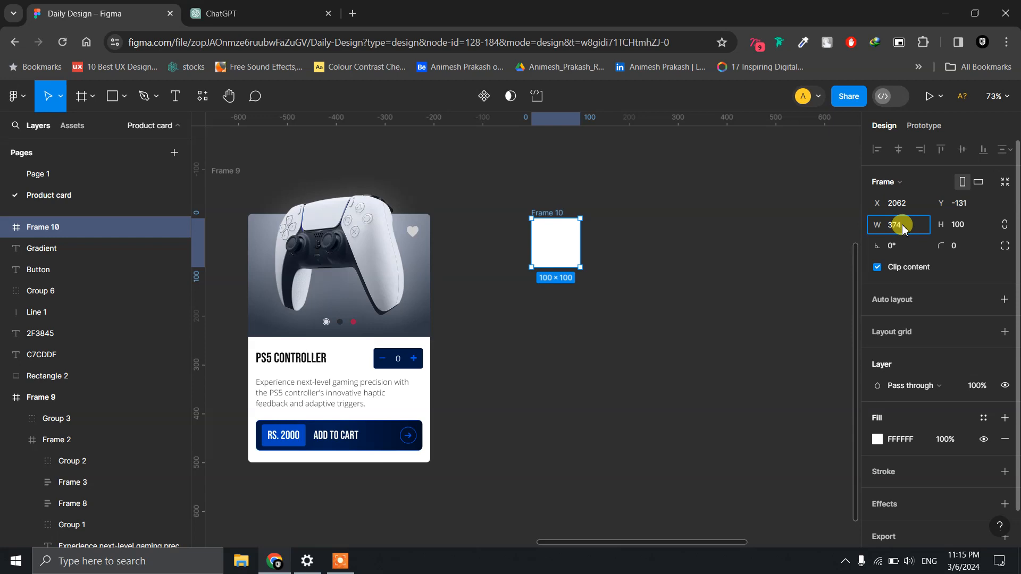
key(Tab)
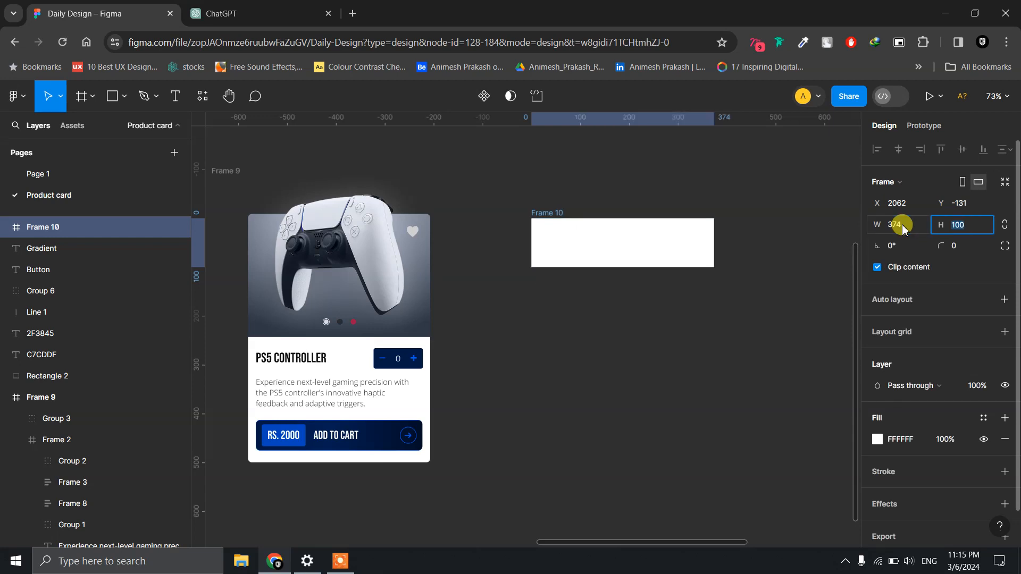
text(50)
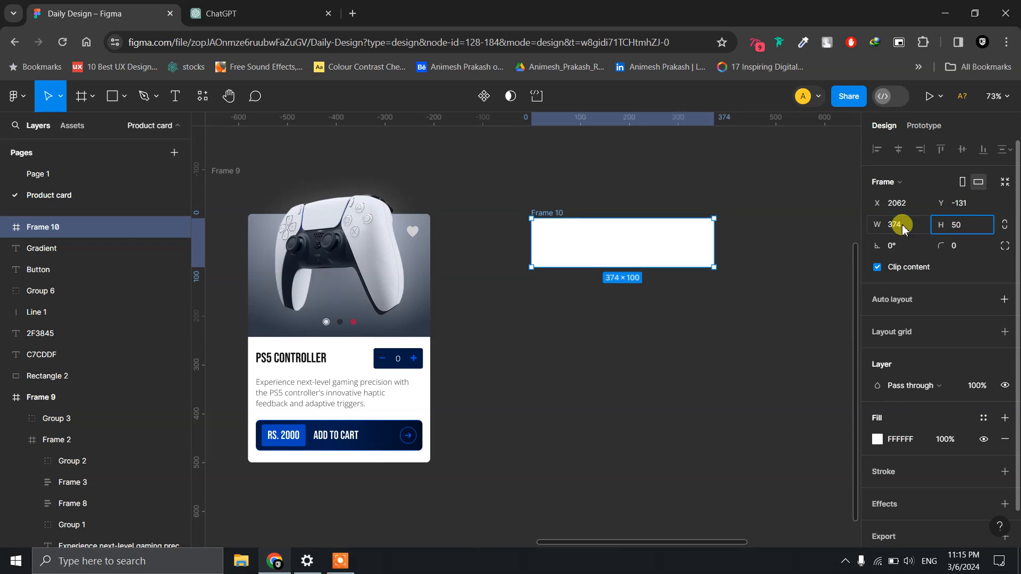
text(4)
key(Return)
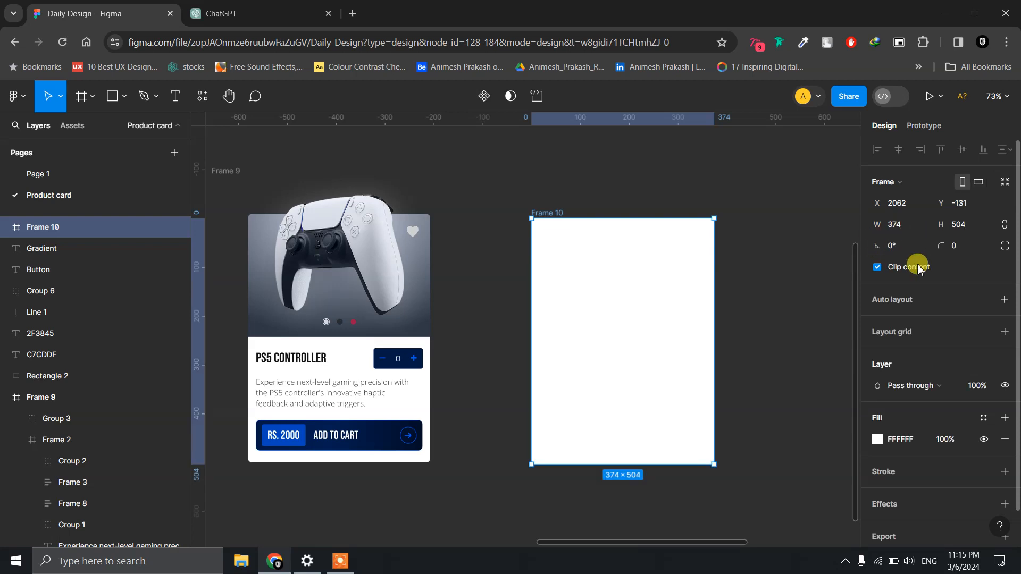
Round the new frame's corners to 16 and move it closer to the PS5 controller card, roughly level with its upper edge.
click(963, 245)
text(1)
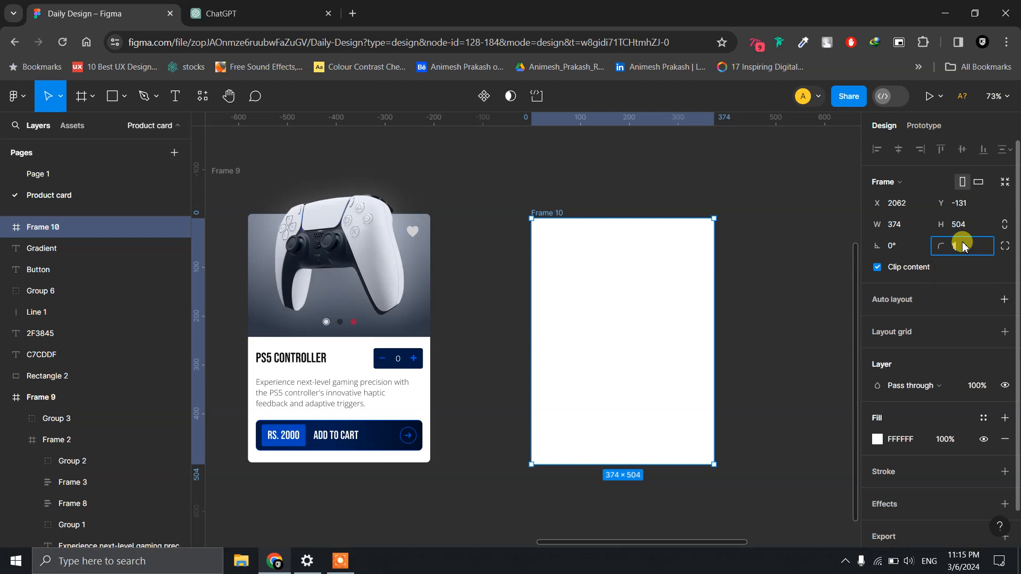
text(6)
key(Return)
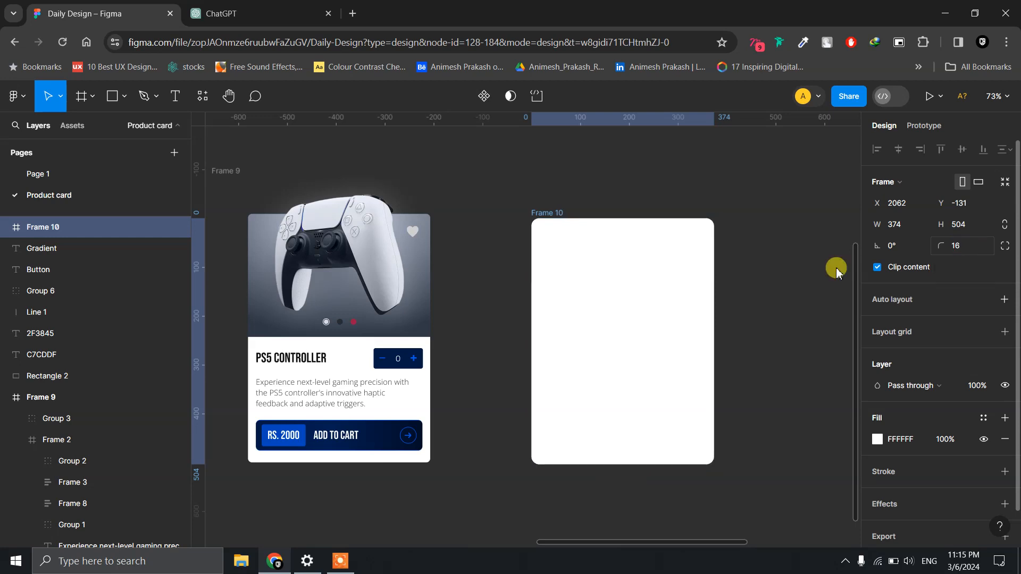
drag(572, 290, 534, 282)
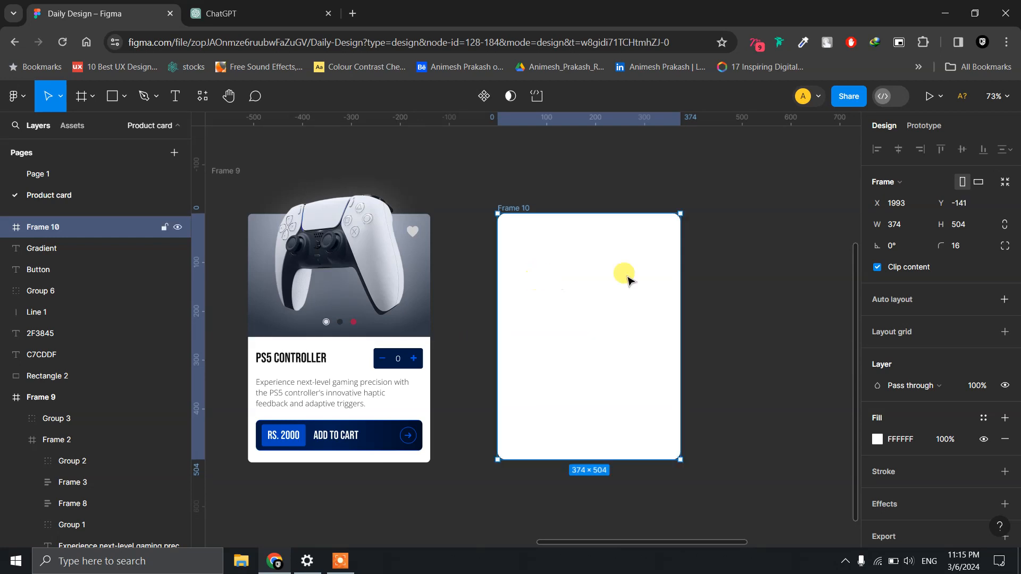
click(755, 264)
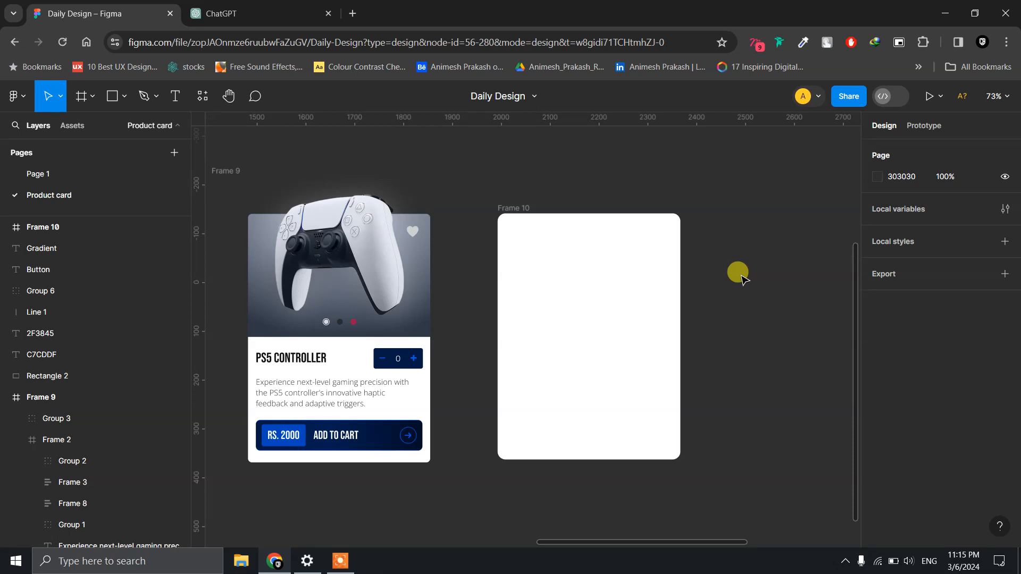
Add a rectangle inside the new frame and size it 374 × 252.
key(r)
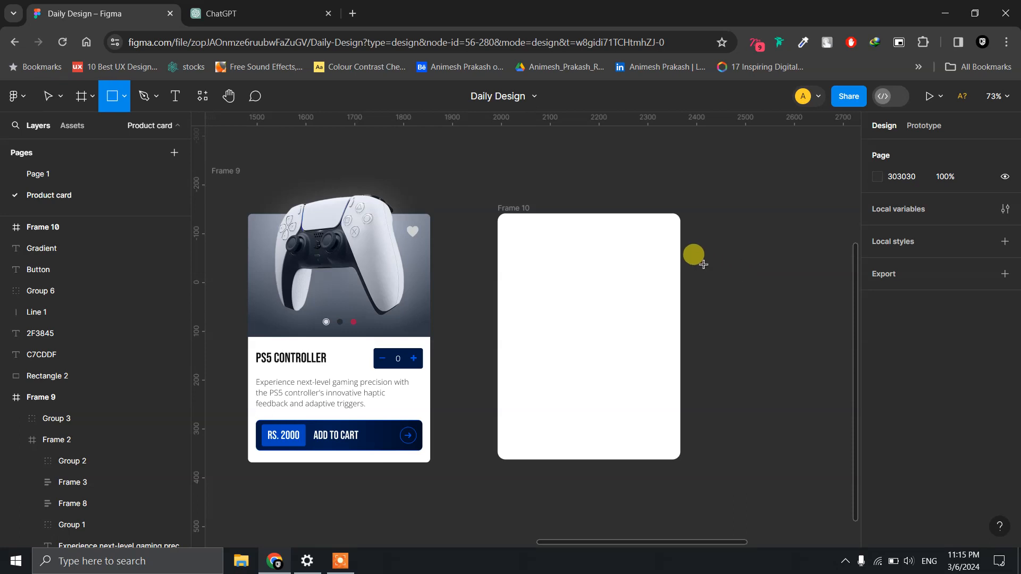
click(506, 225)
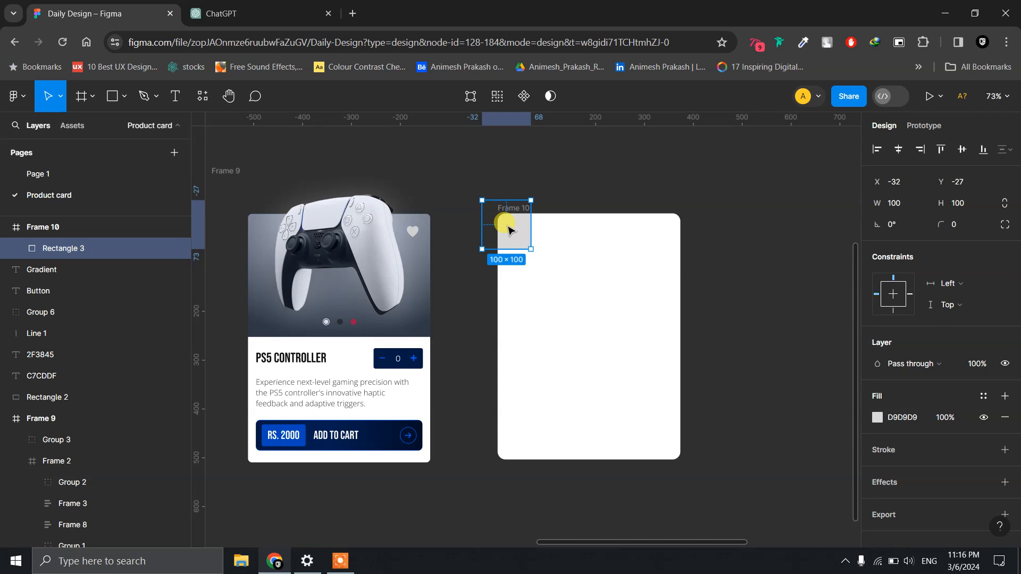
drag(508, 229, 548, 274)
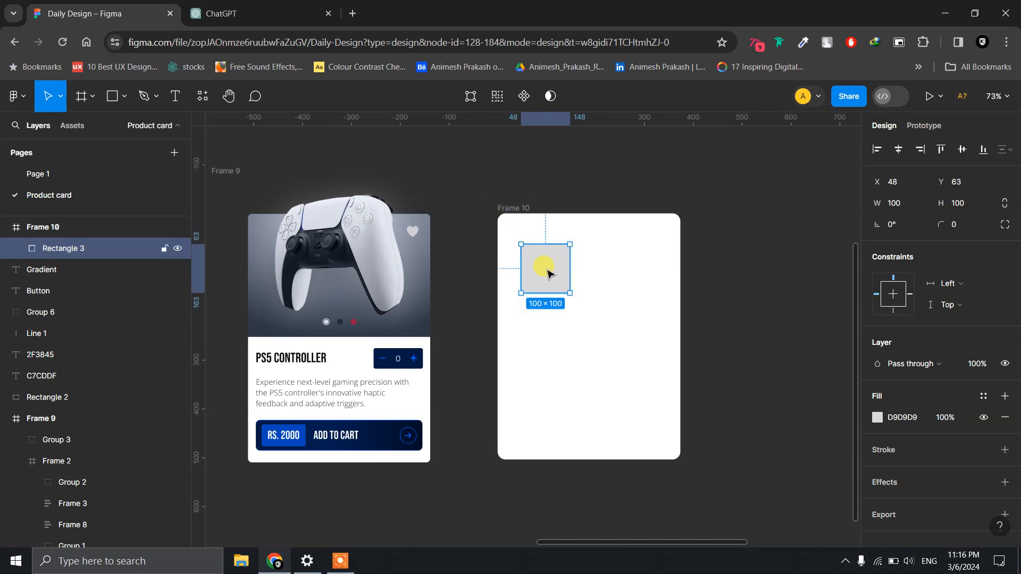
click(898, 204)
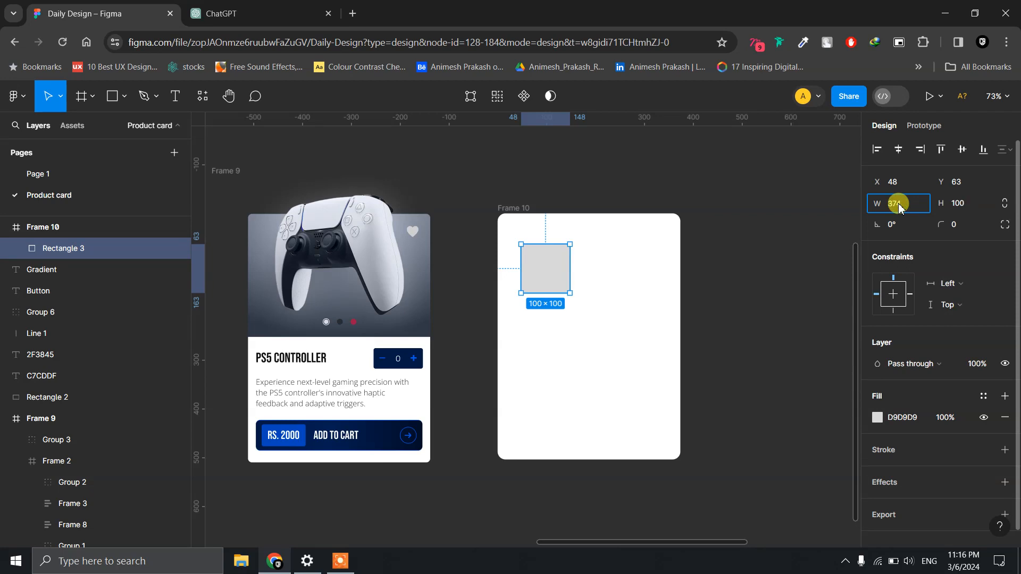
key(Return)
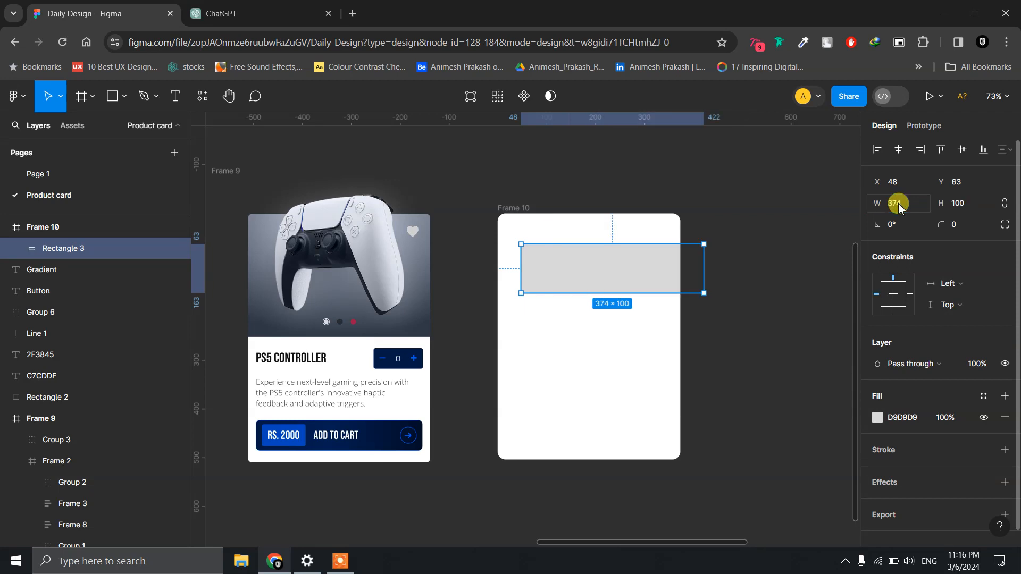
click(965, 210)
text(252)
key(Return)
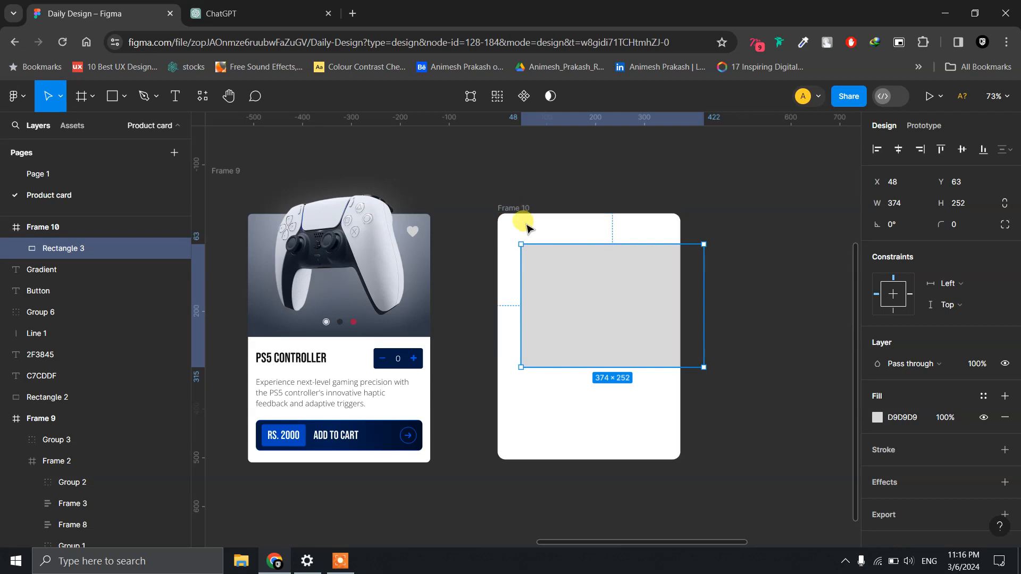
Align the rectangle to the horizontal centre and upper edge of the new frame.
click(897, 151)
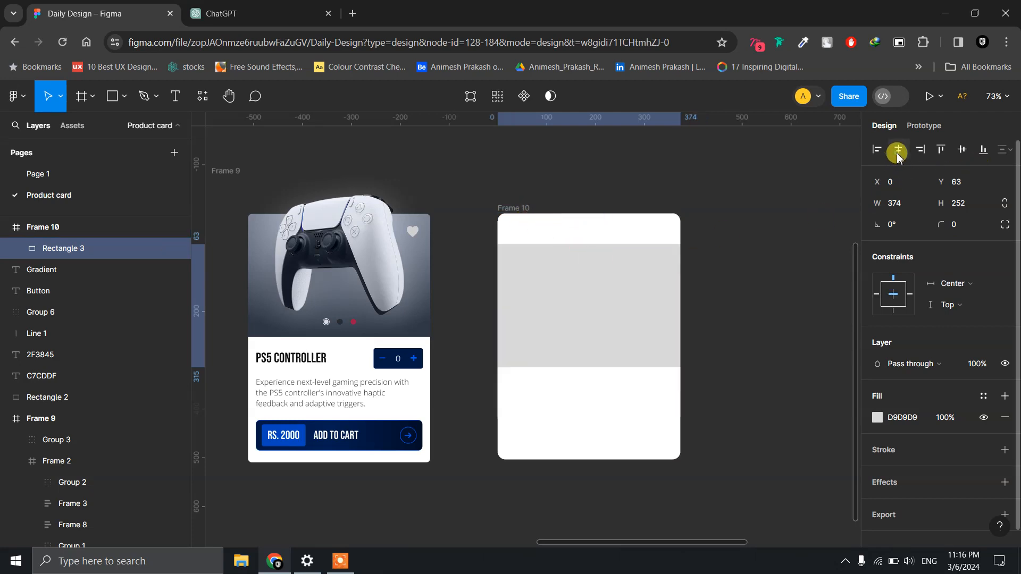
click(940, 150)
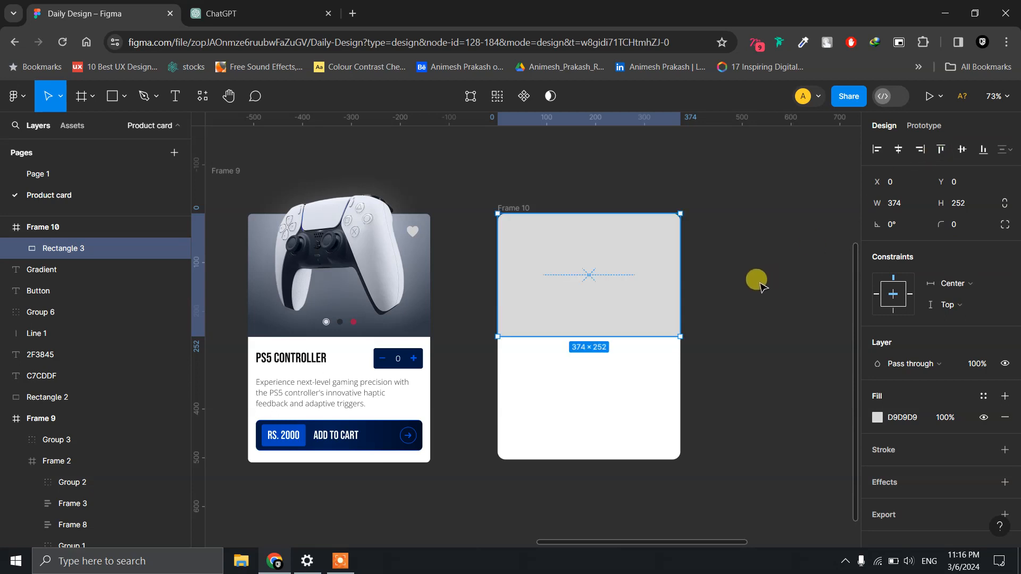
click(758, 280)
Change the rectangle's solid fill to a radial gradient.
click(656, 272)
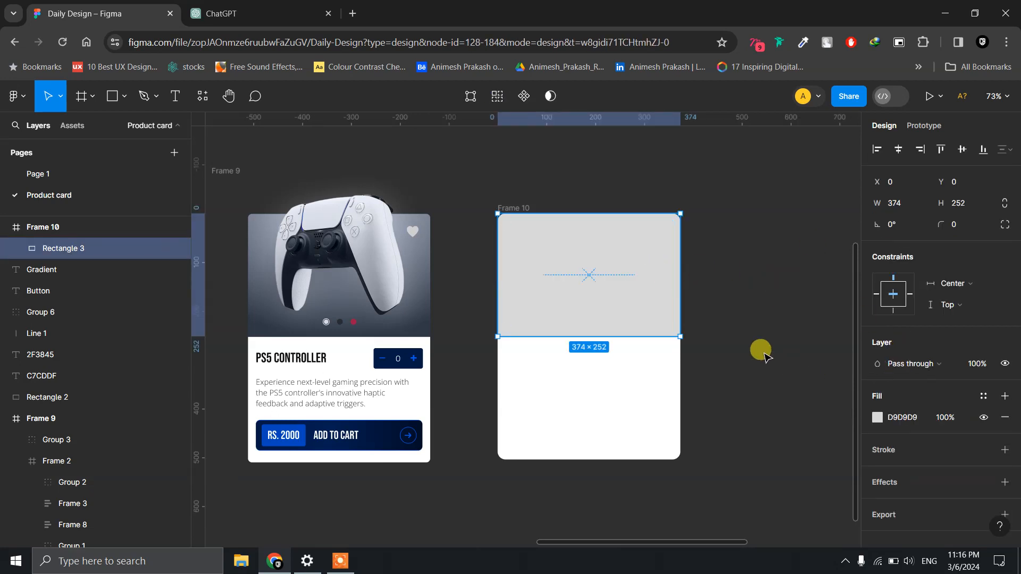
scroll(761, 351, down, 6)
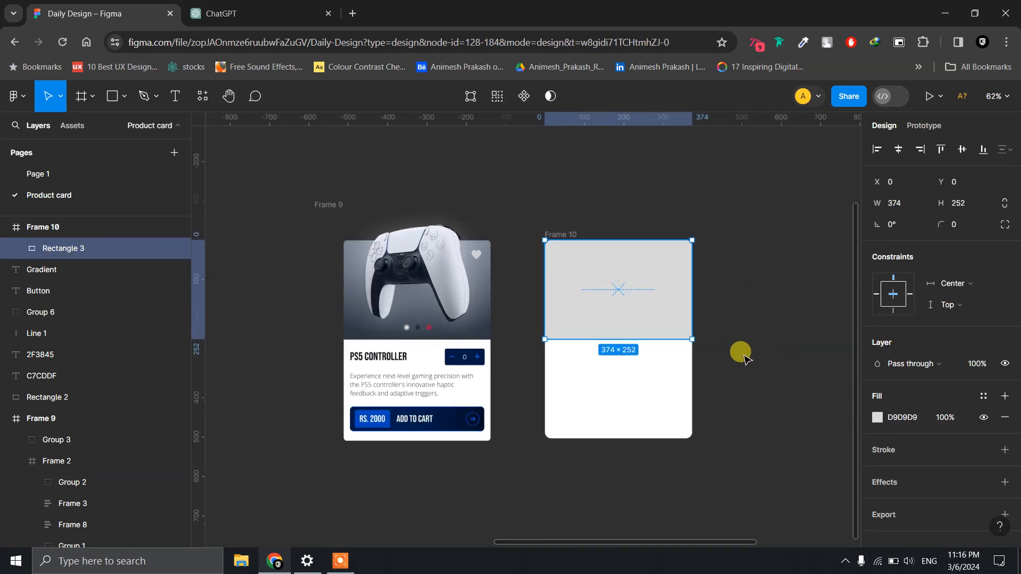
scroll(782, 314, right, 3)
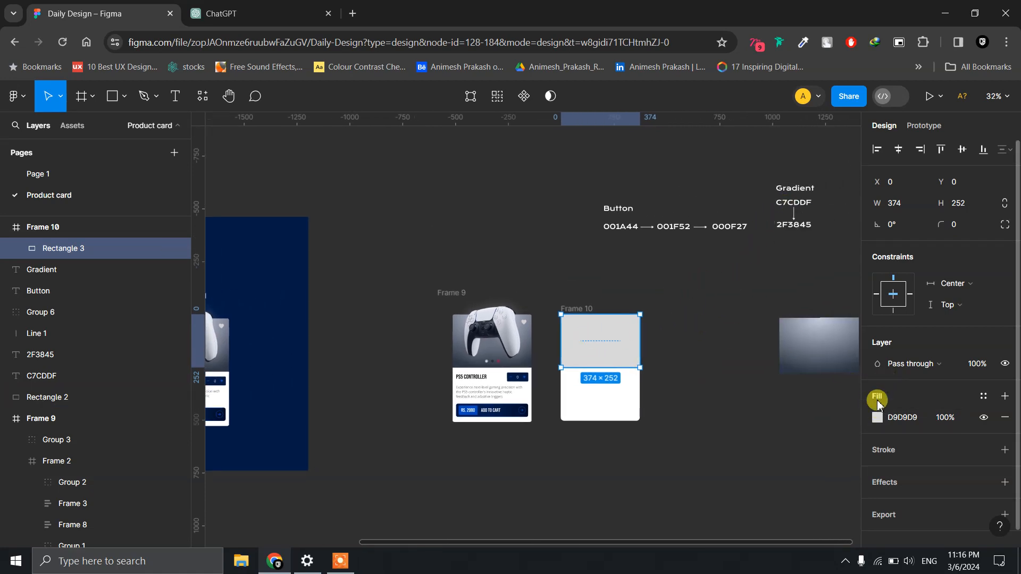
click(877, 417)
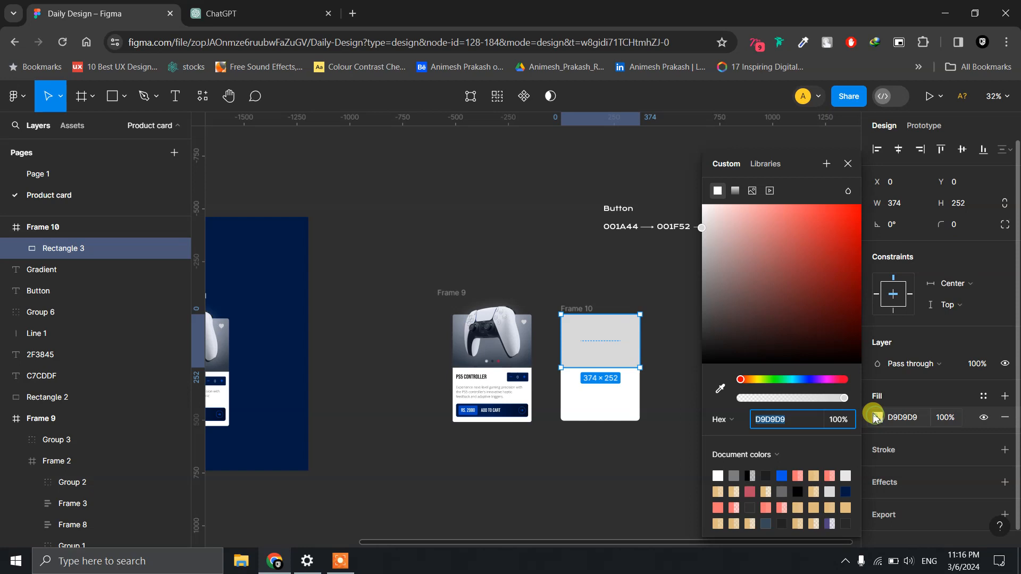
click(738, 192)
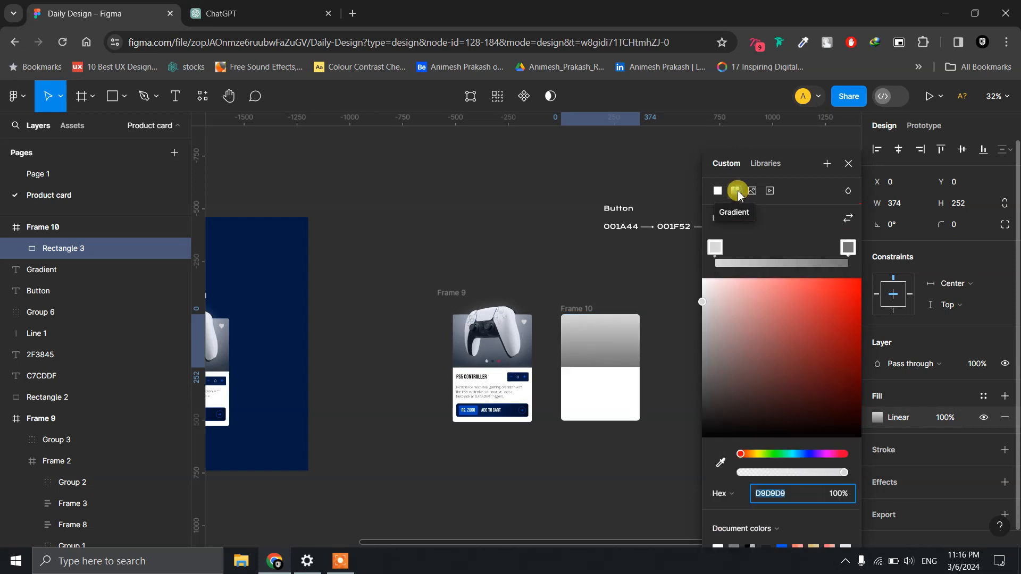
drag(667, 260, 525, 263)
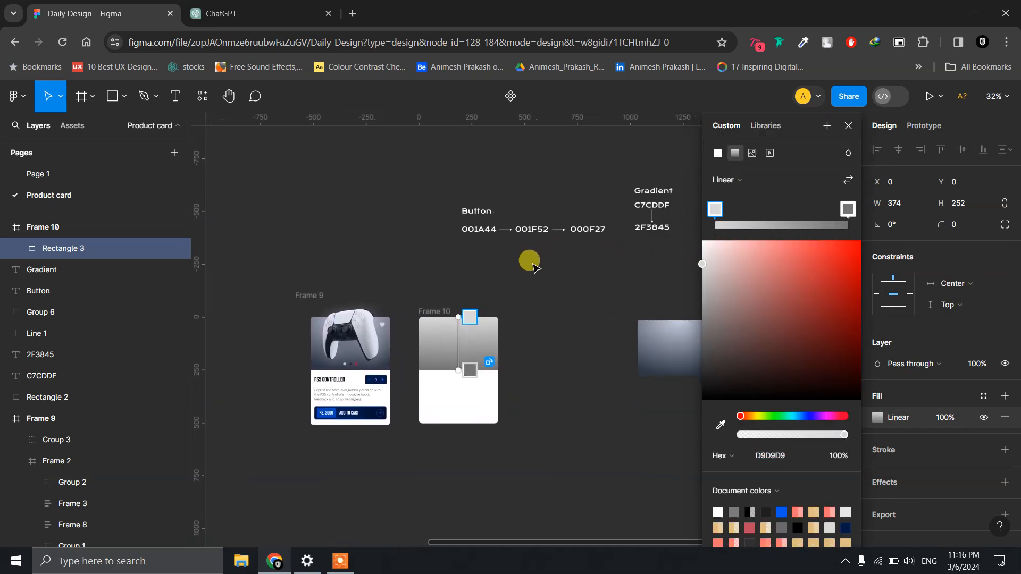
click(739, 181)
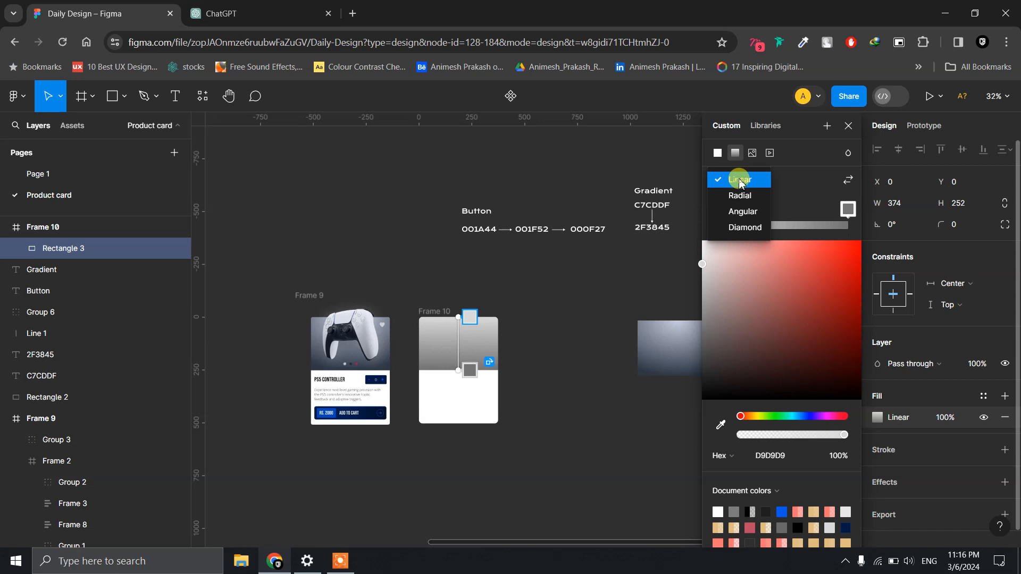
click(738, 205)
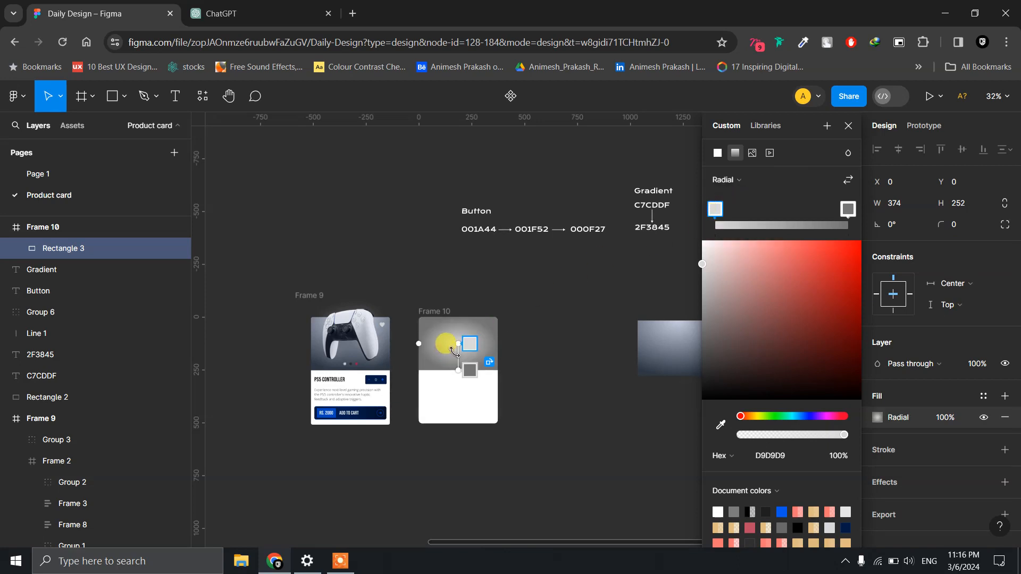
Move the radial gradient's centre point up to the middle of the rectangle's upper edge.
scroll(457, 343, up, 5)
scroll(459, 347, up, 5)
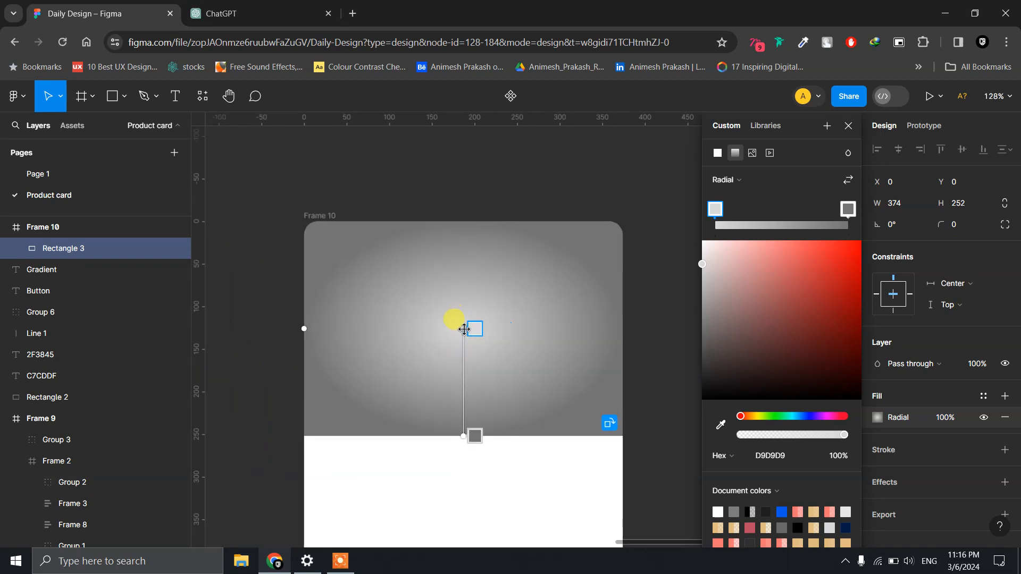
drag(464, 329, 465, 225)
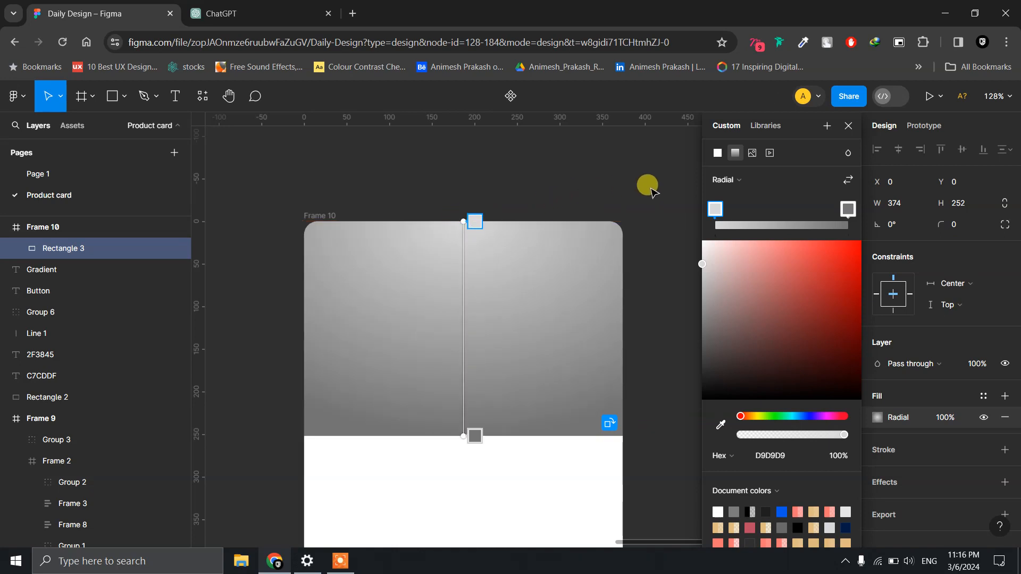
Copy the hex code C7CDDF from the Gradient colour notes on the canvas.
drag(630, 213, 575, 260)
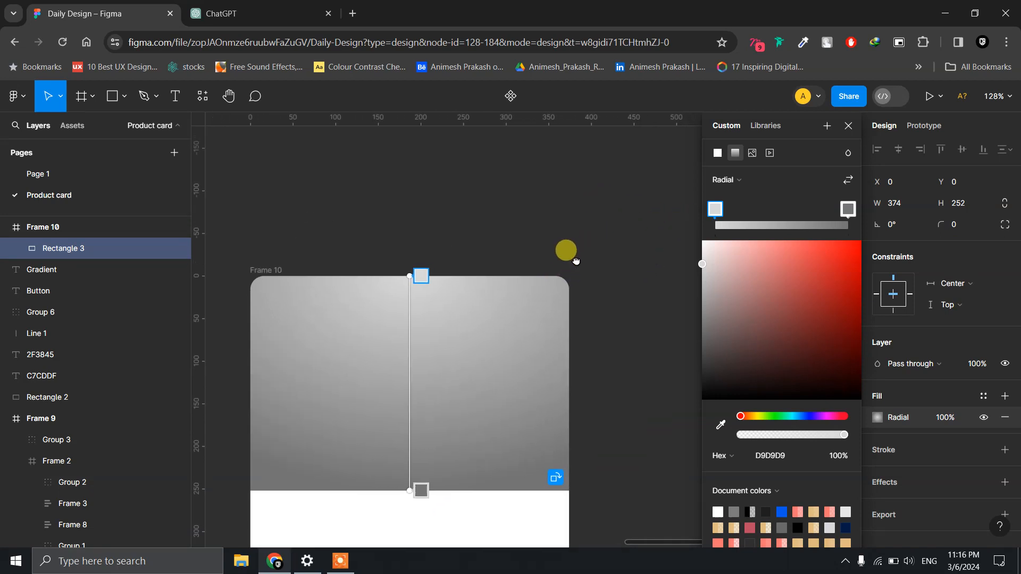
scroll(576, 260, down, 5)
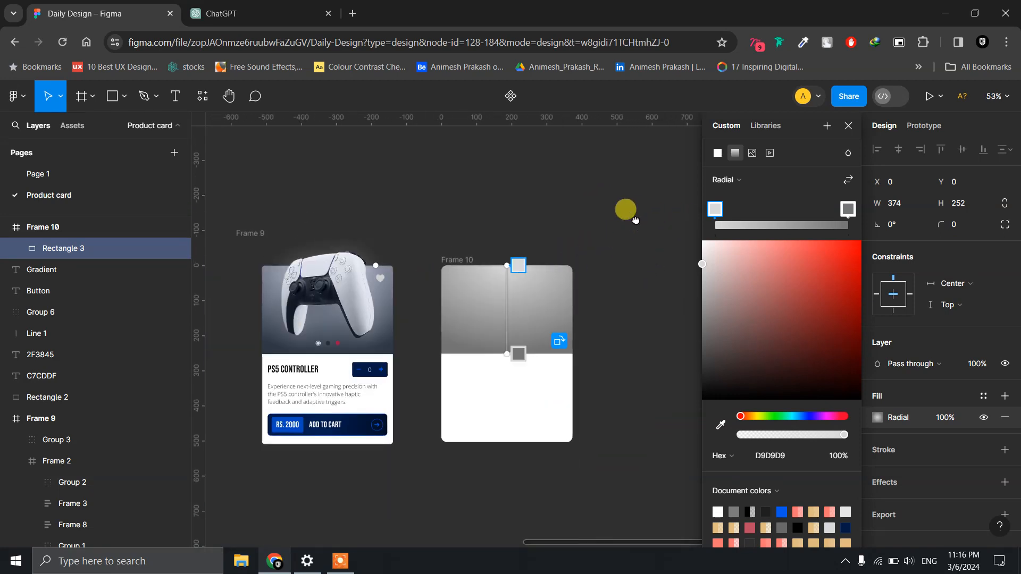
drag(636, 219, 392, 366)
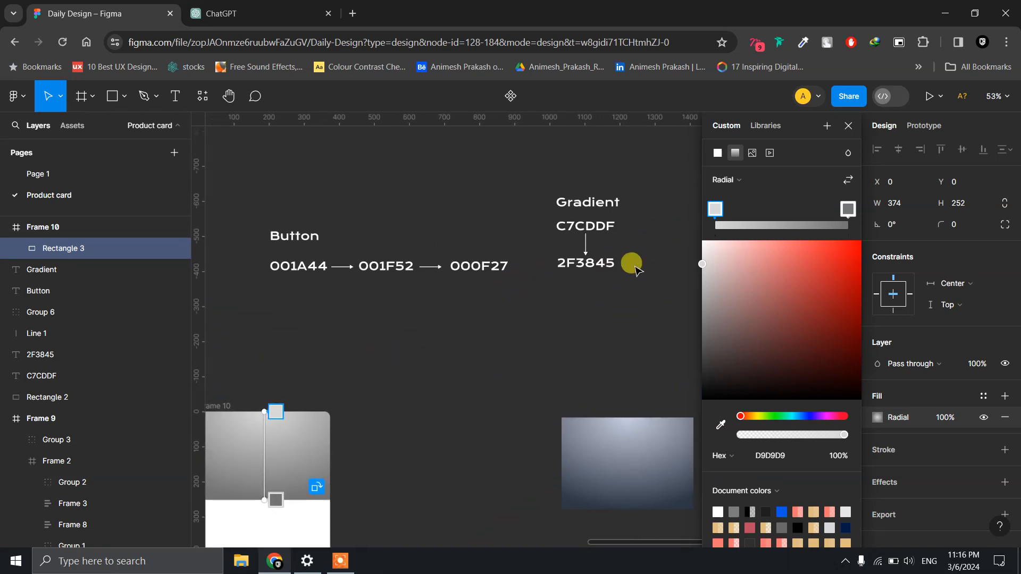
click(597, 225)
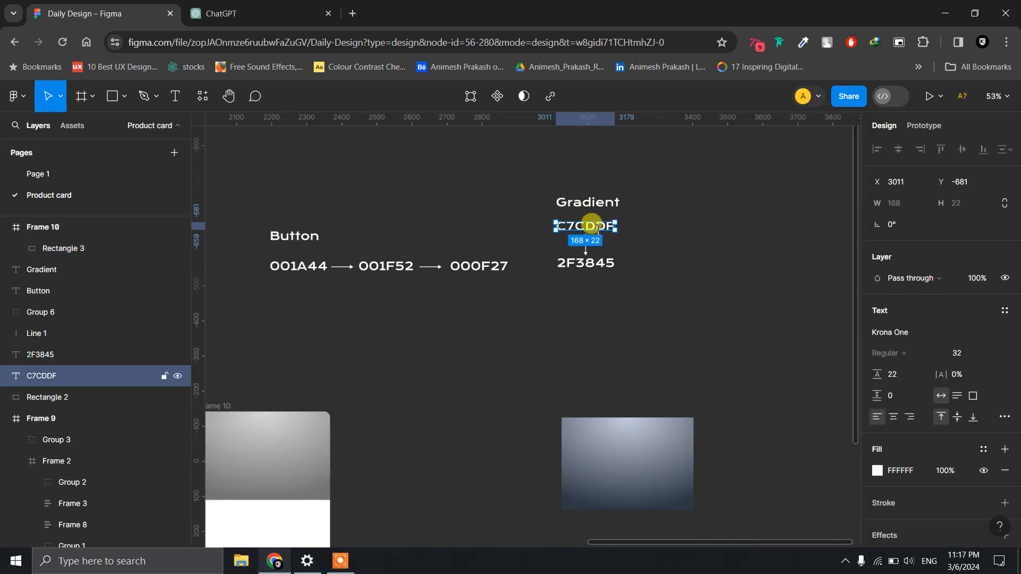
double_click(592, 226)
key(ctrl+c)
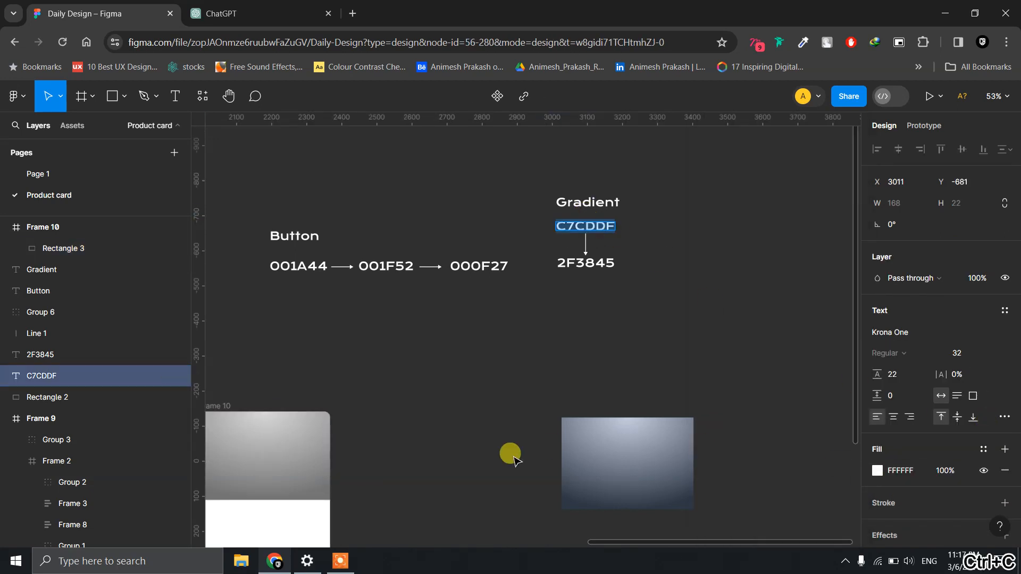
Set the starting colour of the rectangle's radial gradient in the new frame to the copied hex code C7CDDF.
key(Escape)
click(306, 451)
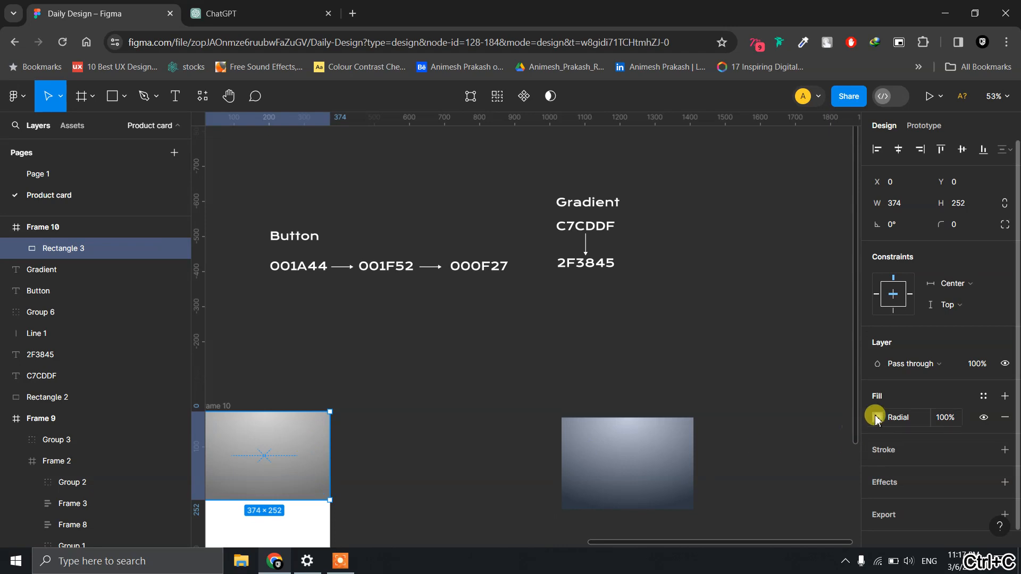
click(878, 417)
click(783, 456)
key(ctrl+v)
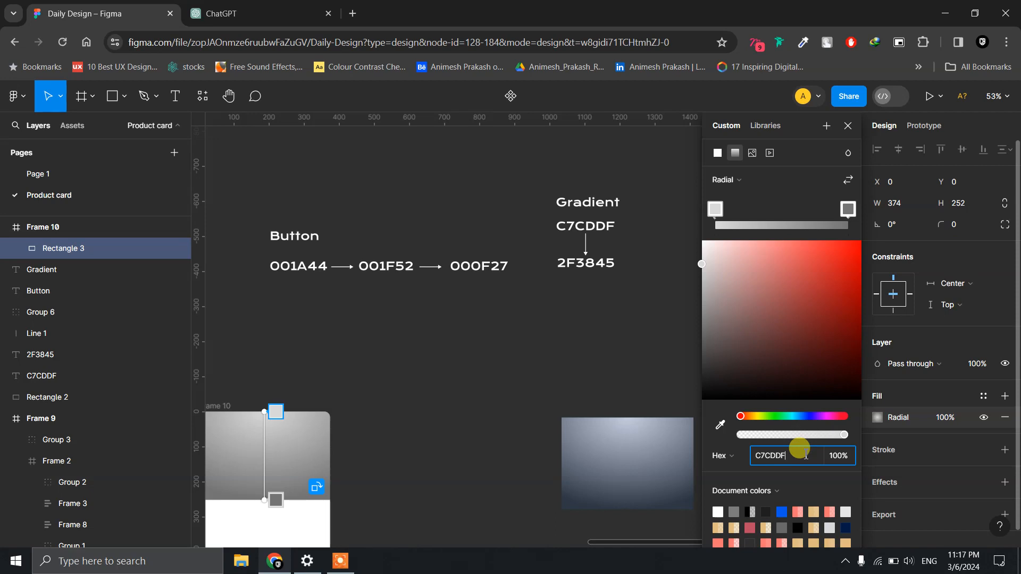
key(Return)
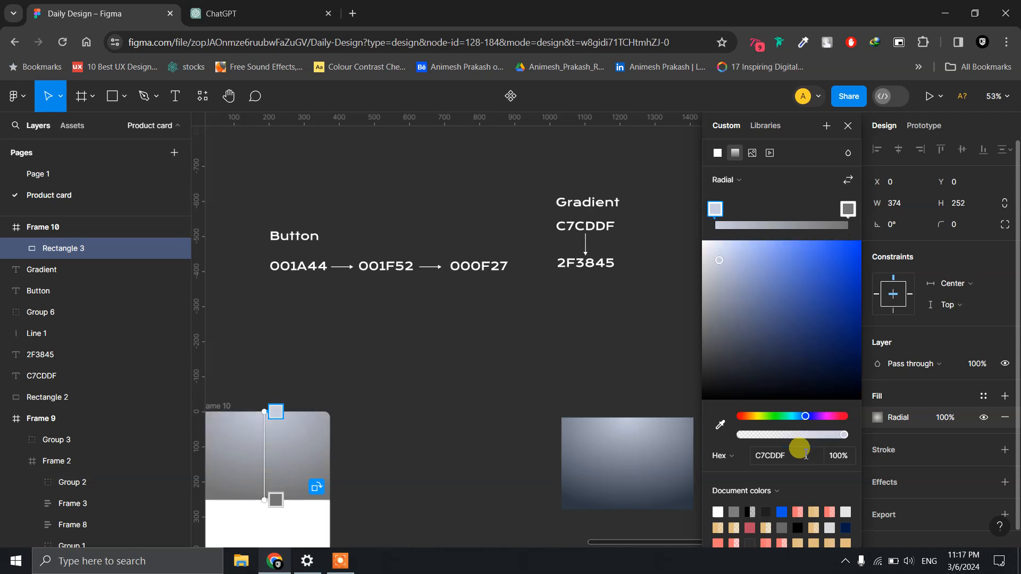
Set the end colour of the rectangle's radial gradient to 2F3845 and finish editing the fill.
click(849, 210)
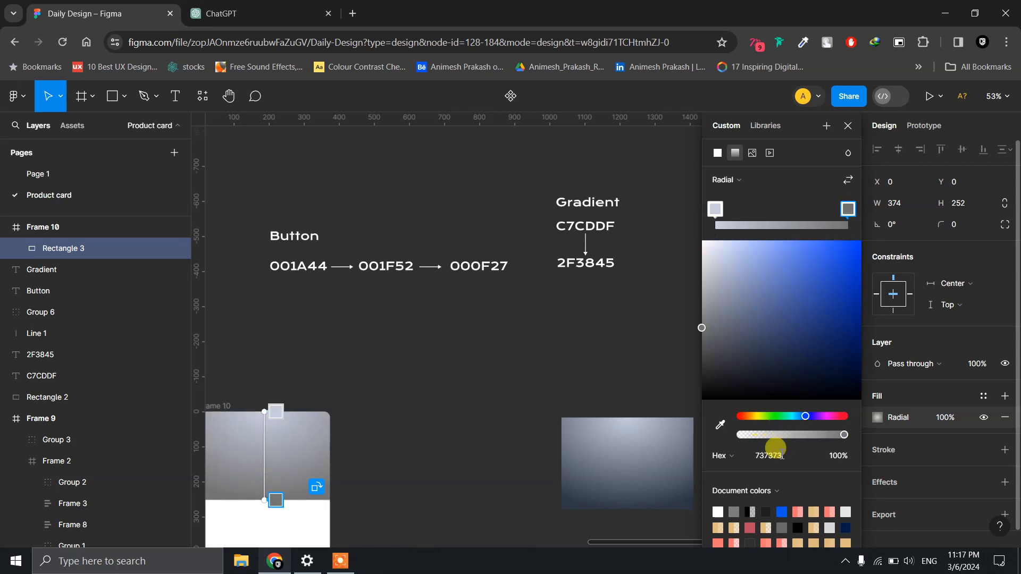
click(774, 453)
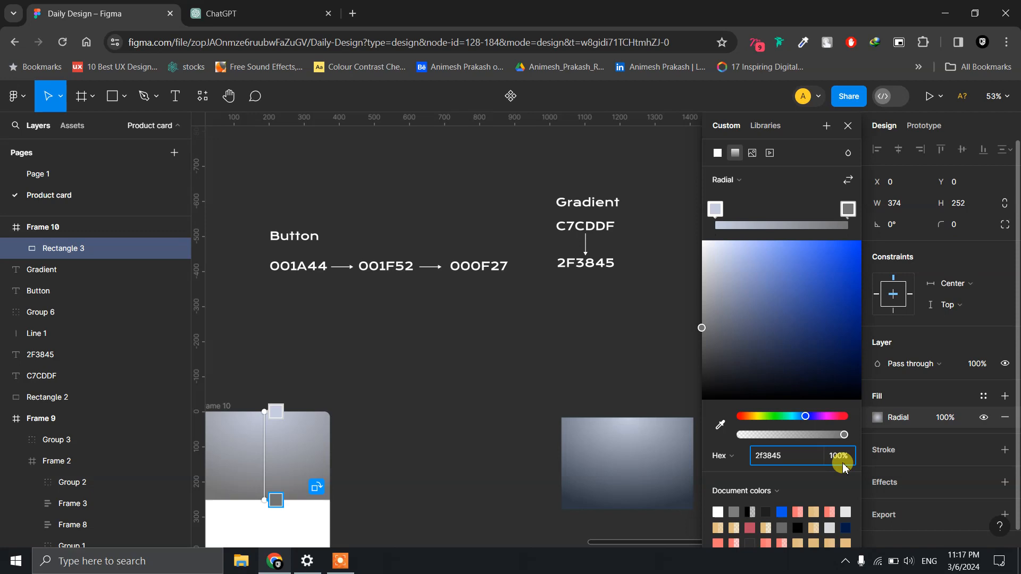
key(Return)
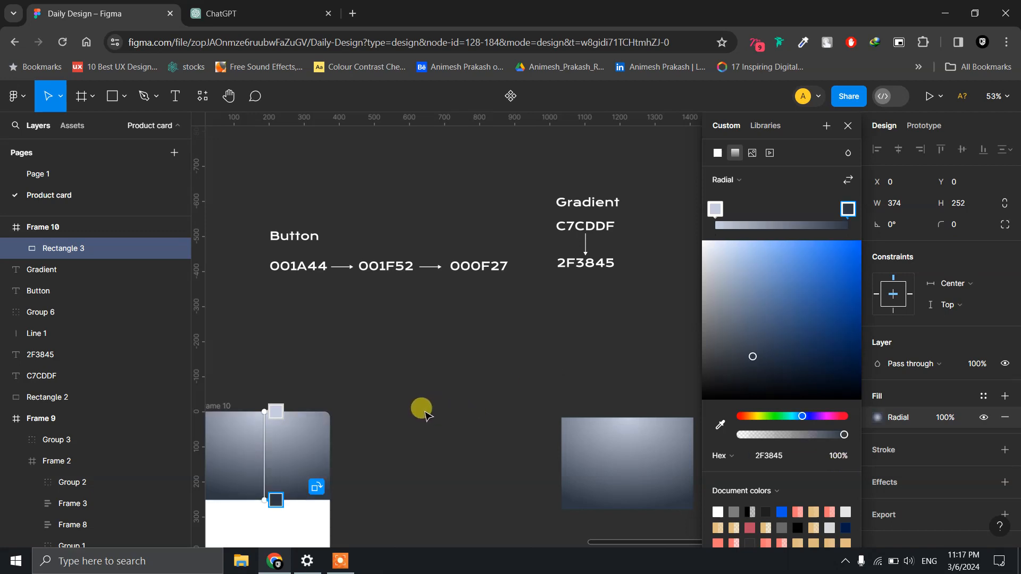
drag(421, 409, 551, 276)
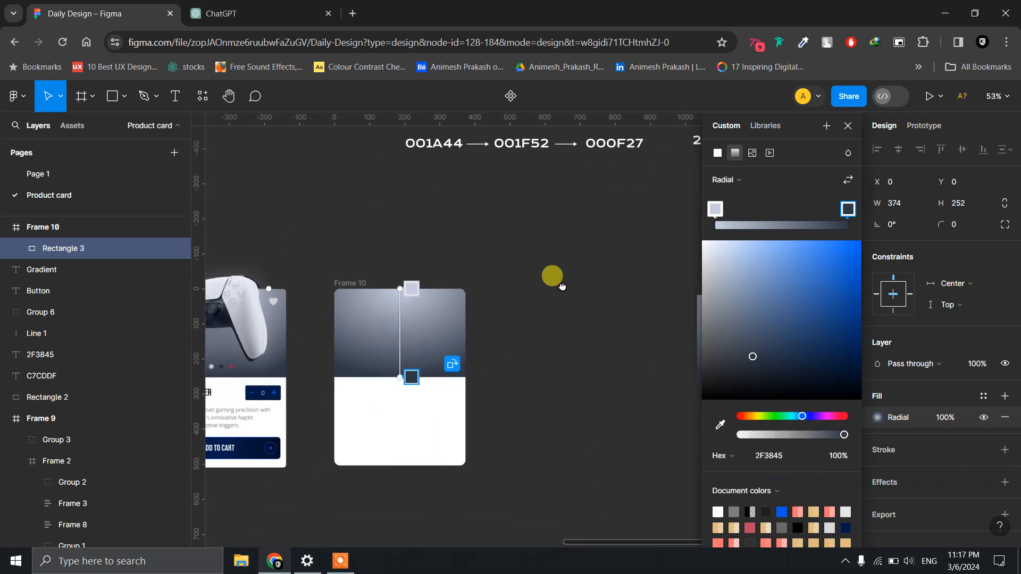
click(847, 126)
scroll(652, 291, left, 5)
click(599, 351)
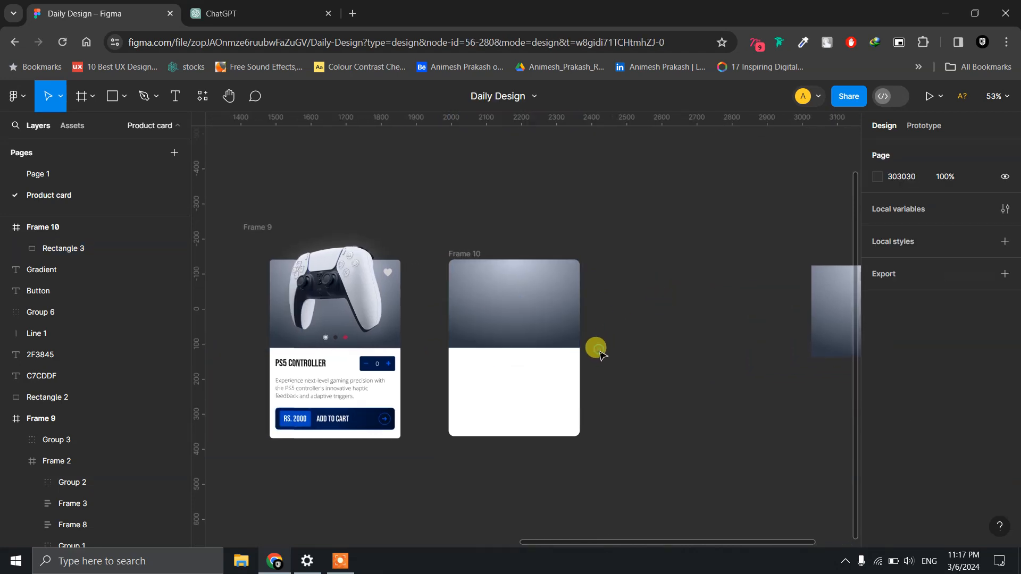
Add the title text "PS5 CONTROLLER" in the white area just below the new card's gradient rectangle.
scroll(458, 417, up, 5)
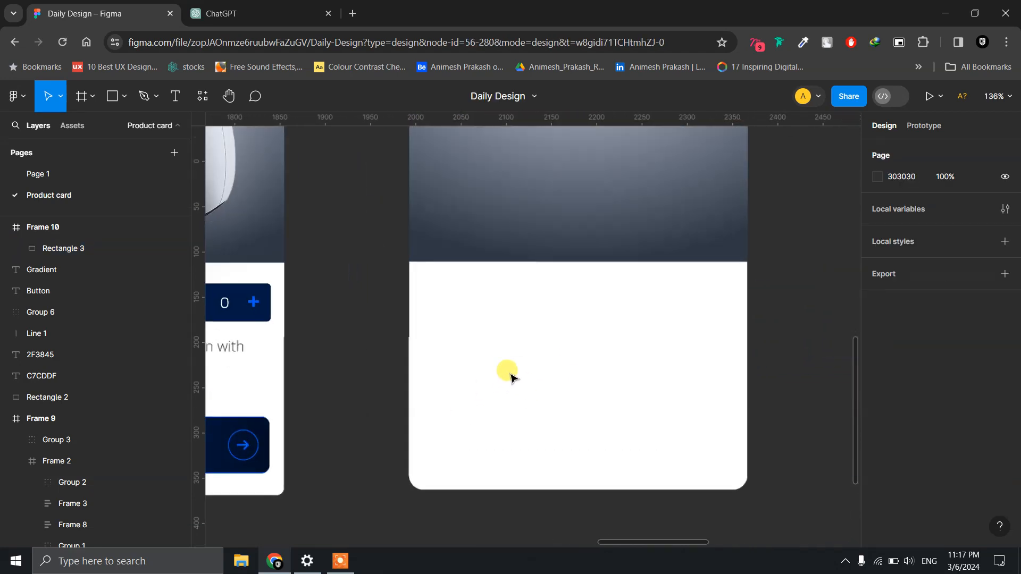
key(t)
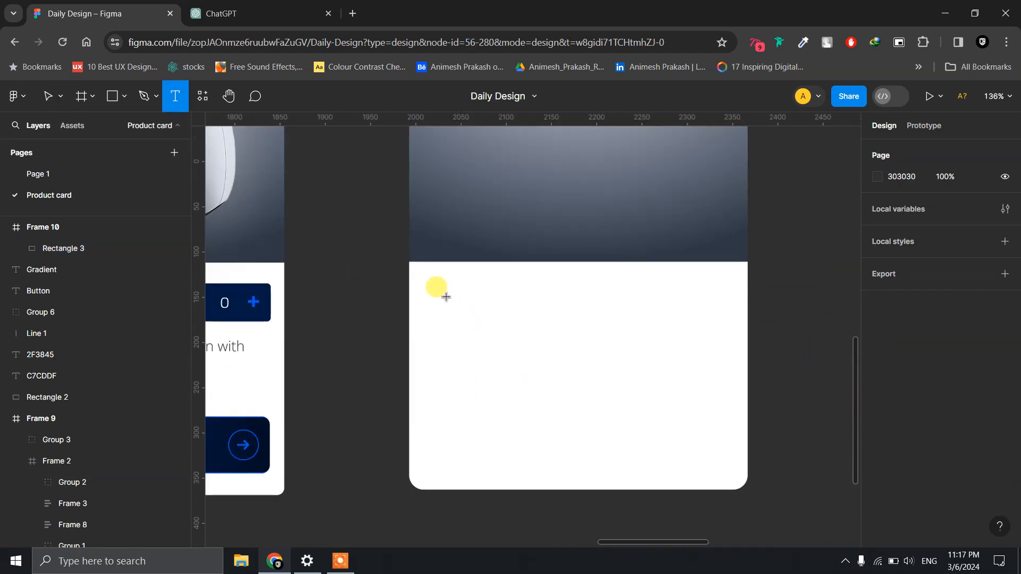
click(446, 298)
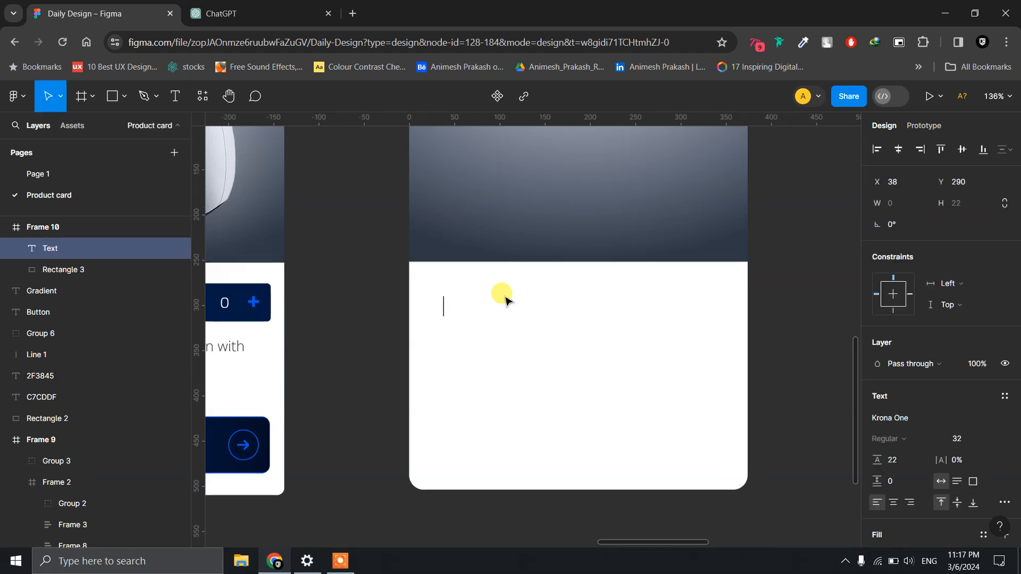
text(PS5)
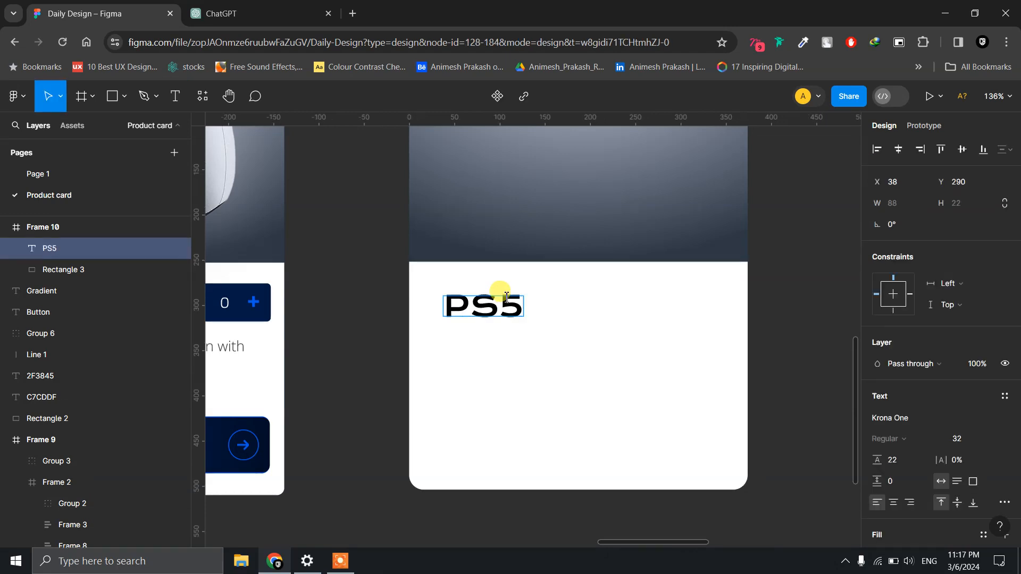
text( CONTROLLER)
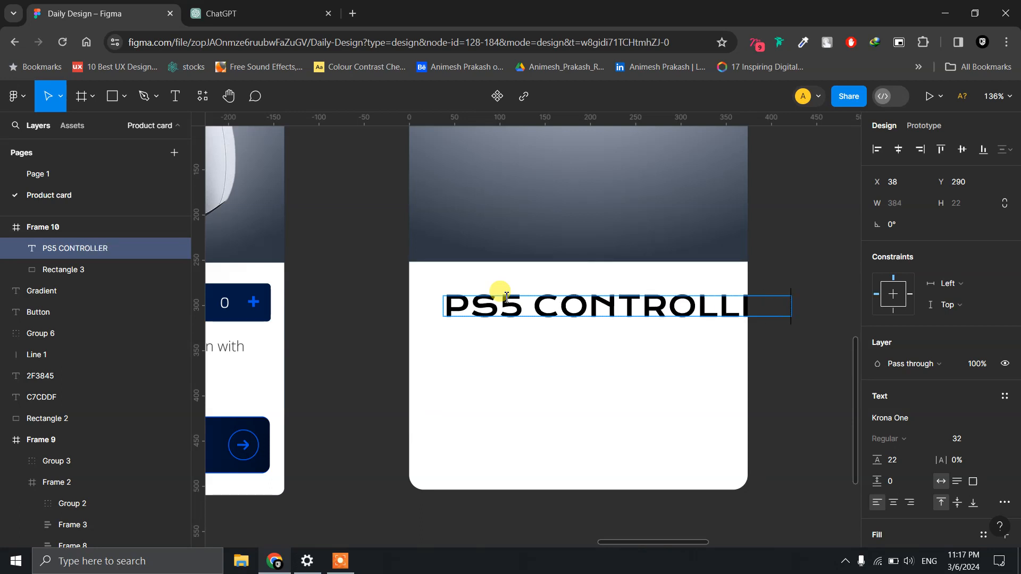
Format the whole PS5 CONTROLLER title in Bebas Neue at font size 24.
key(ctrl+a)
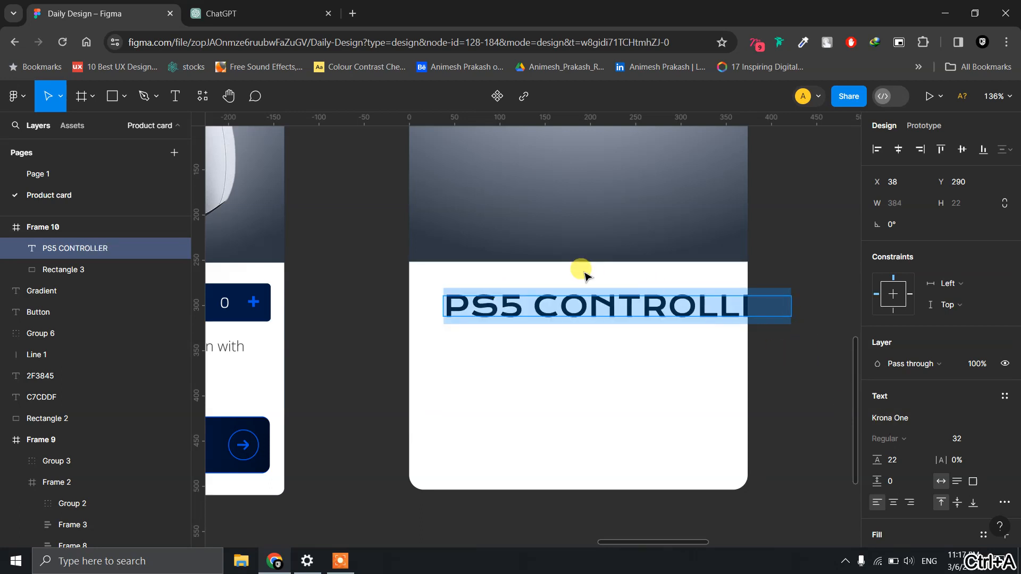
click(973, 439)
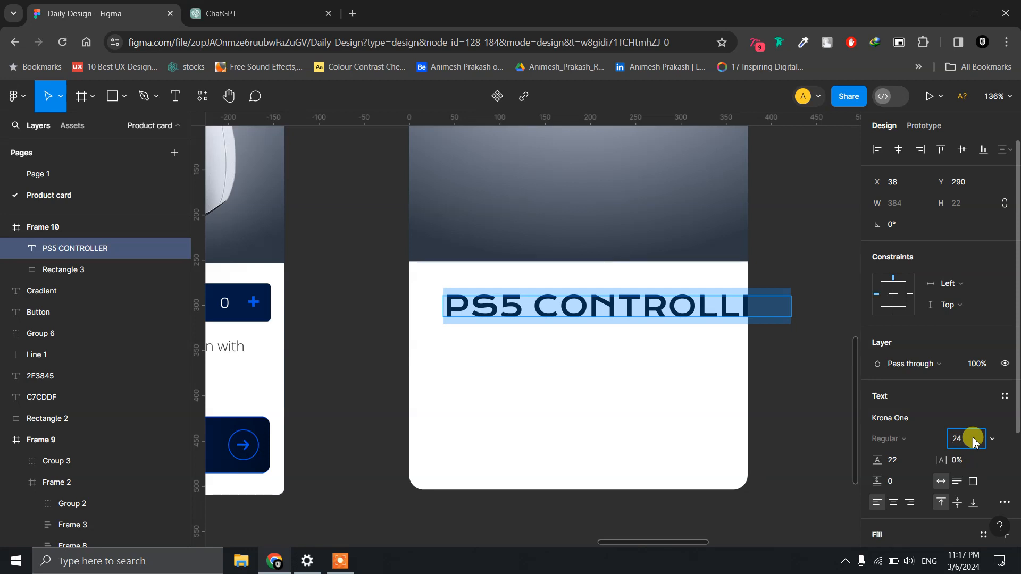
key(Return)
click(911, 419)
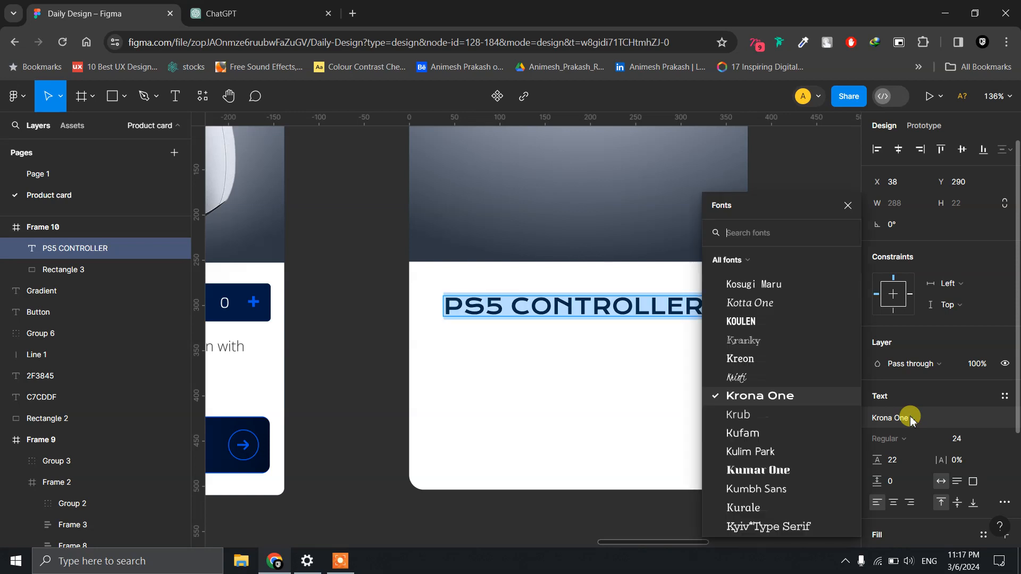
text(BEBA)
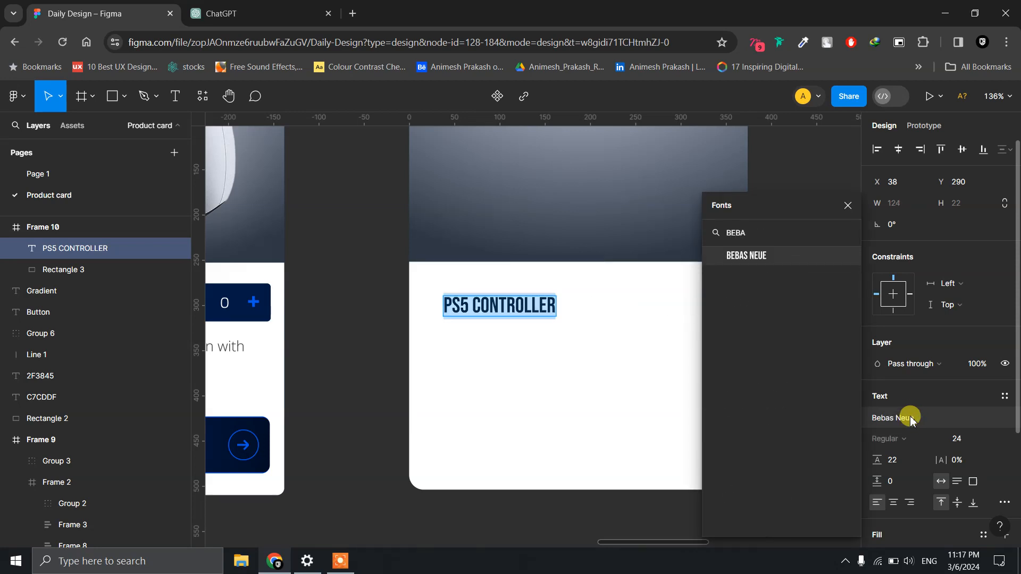
key(Return)
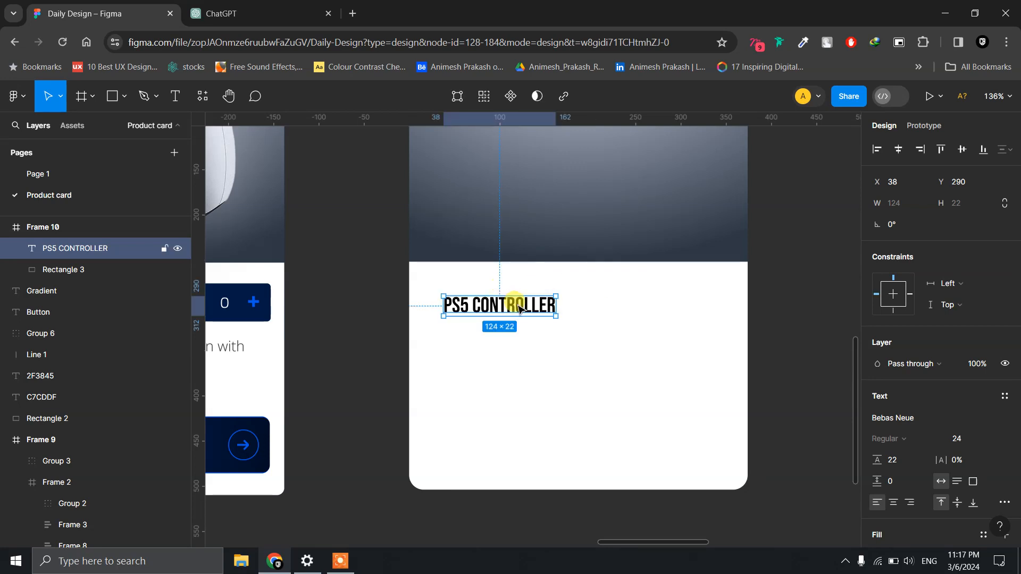
Position the title at X 24, Y 276, 24 px from the card's left edge and 24 px below the gradient rectangle.
drag(518, 308, 505, 261)
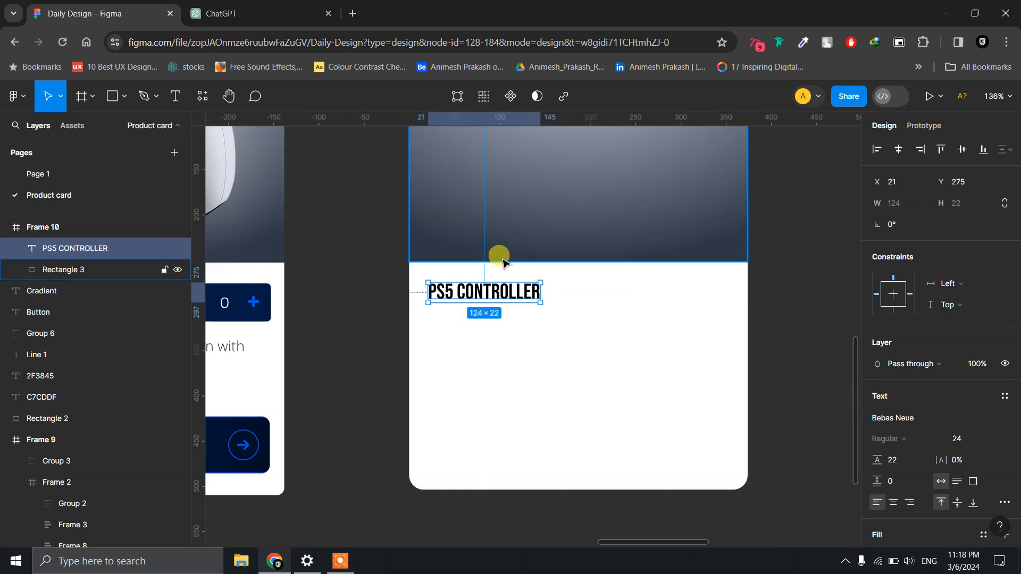
key(Down)
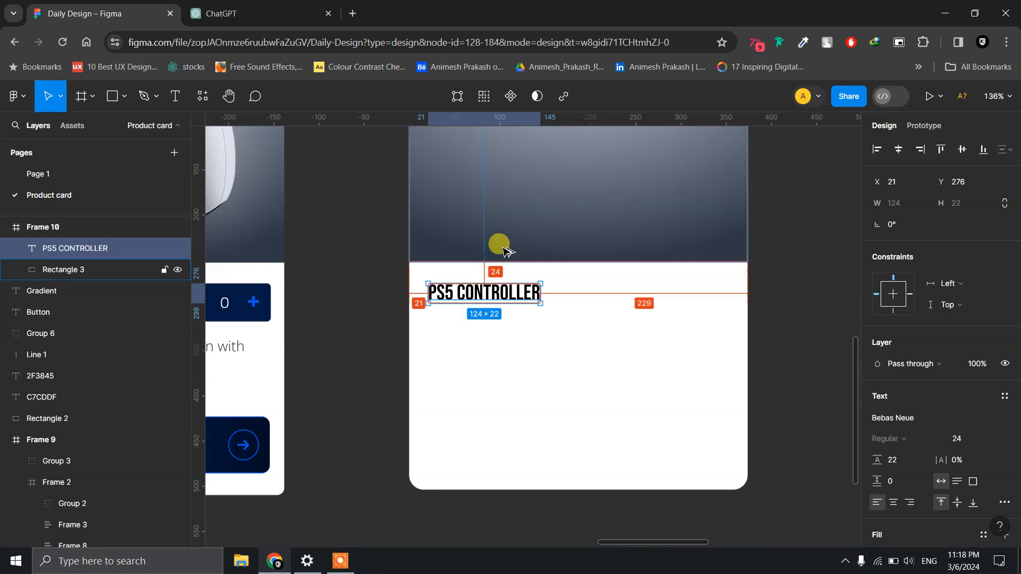
key(Right)
key(Right)
key(Right)
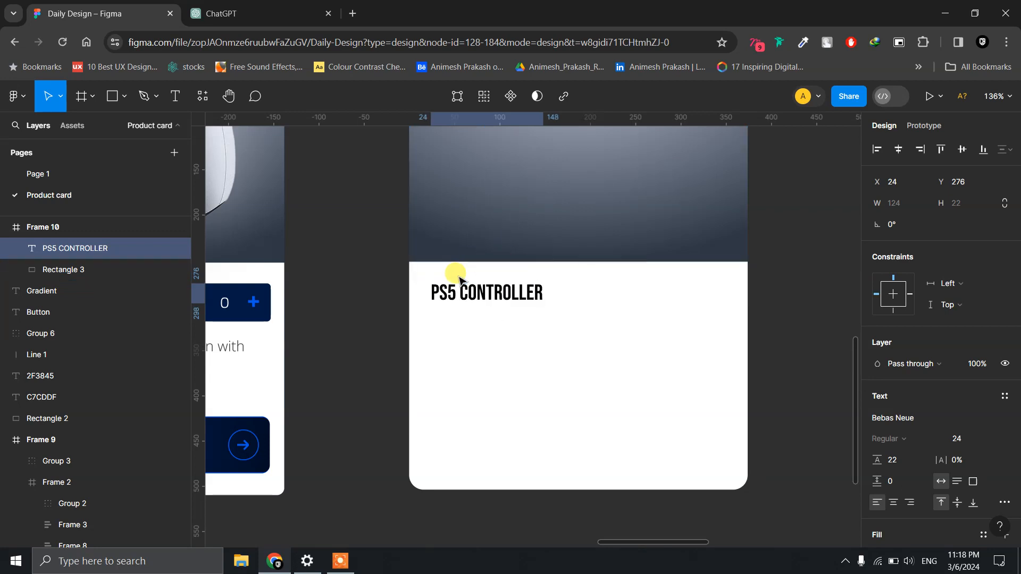
click(358, 287)
scroll(359, 290, up, 3)
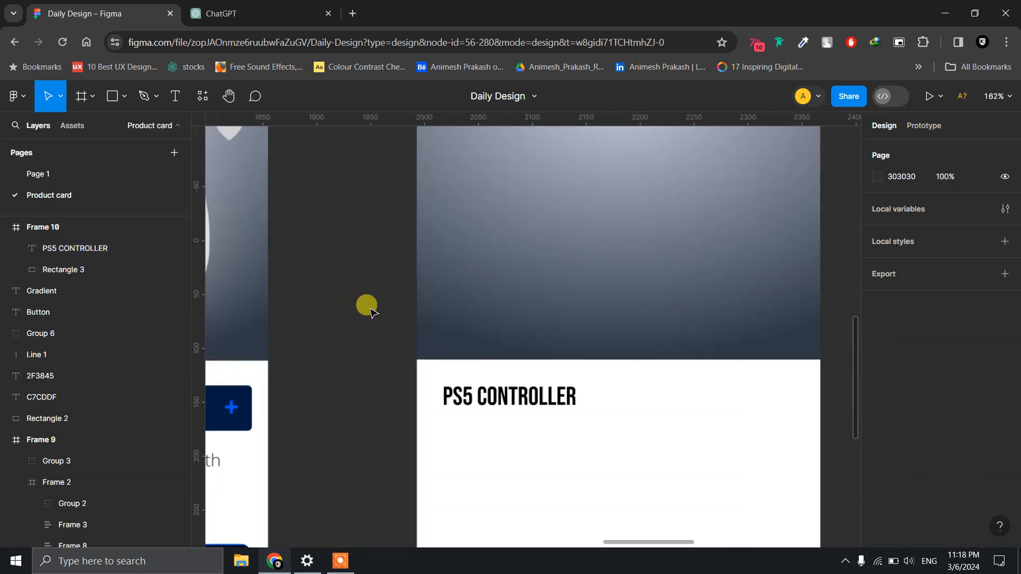
ctrl+scroll(364, 303, down, 5)
drag(402, 342, 413, 342)
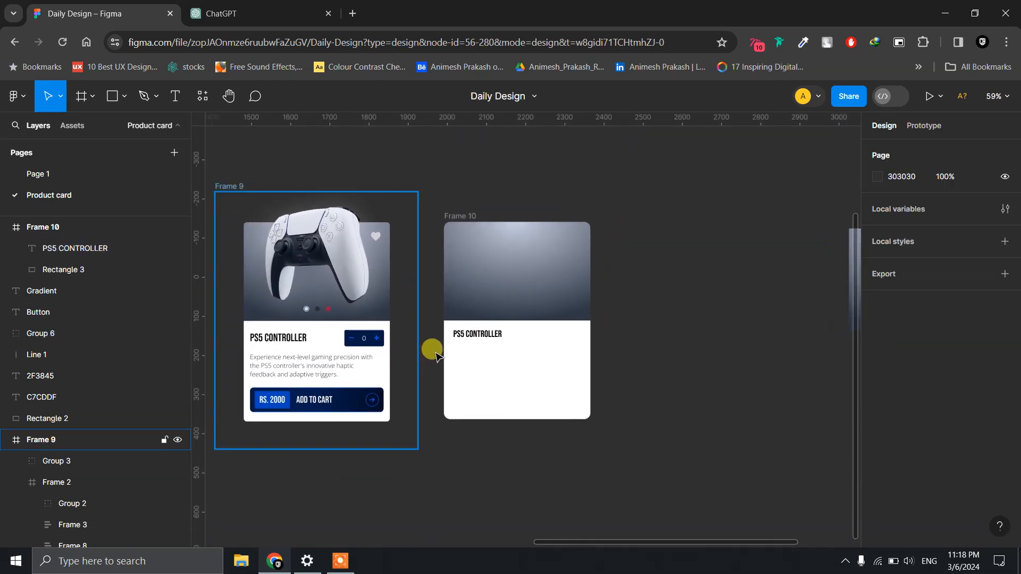
ctrl+scroll(358, 377, up, 1)
ctrl+scroll(357, 379, up, 2)
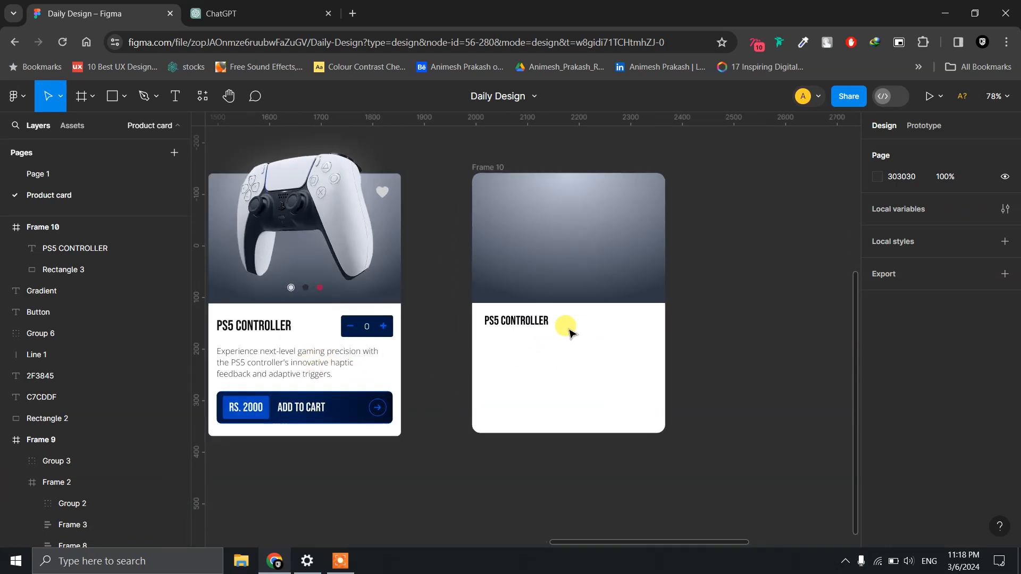
Switch to ChatGPT and submit the prompt "Write 2 line of copy for PS5 Controller".
click(255, 12)
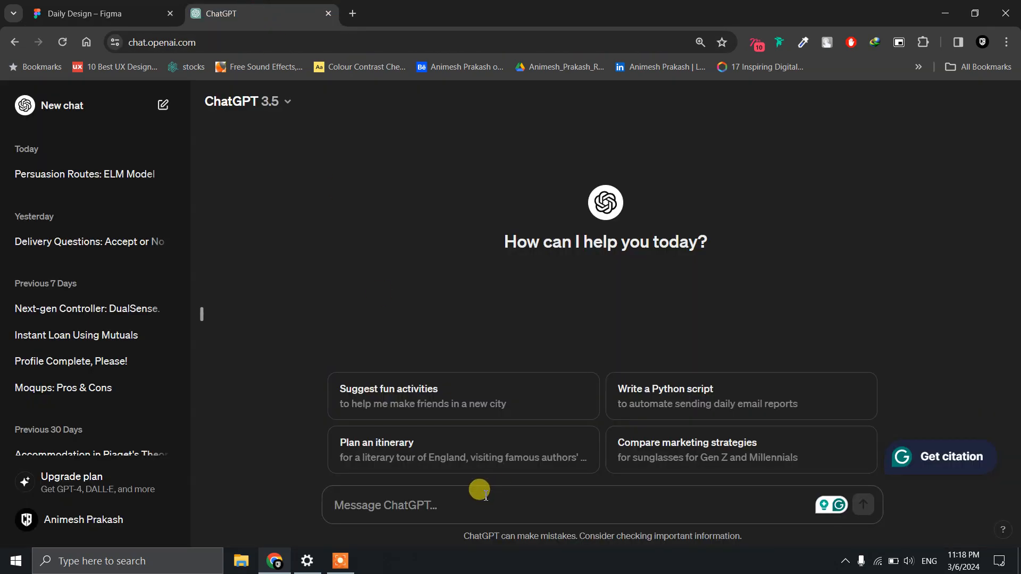
text(Wri)
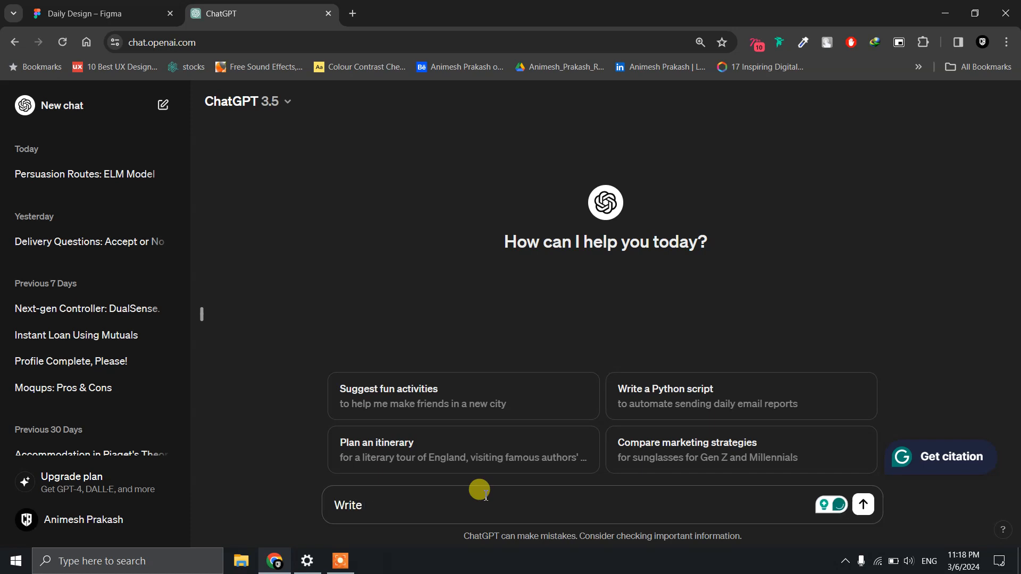
text(te 2 line of copy for)
text(PS5 Controller)
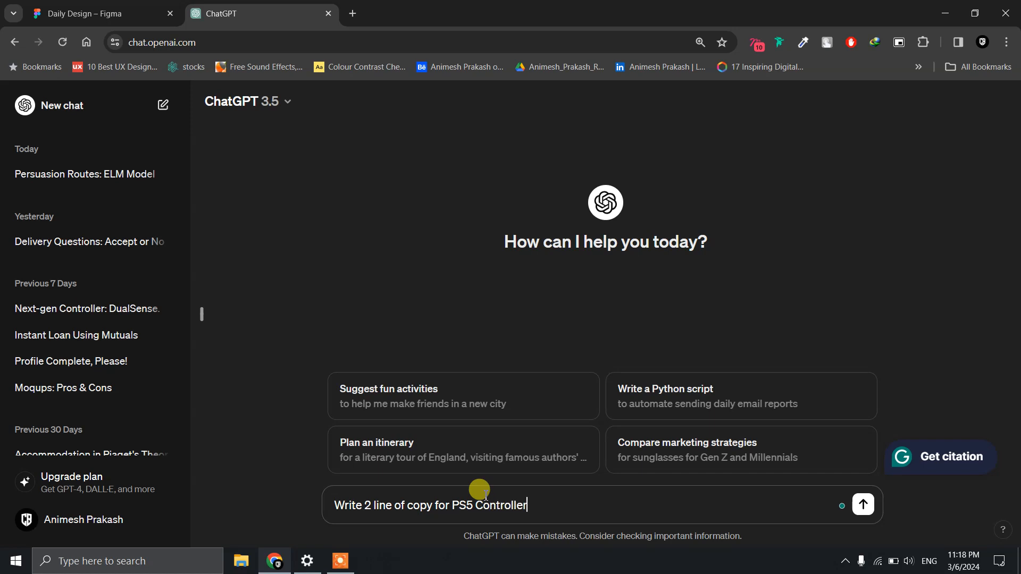
key(Return)
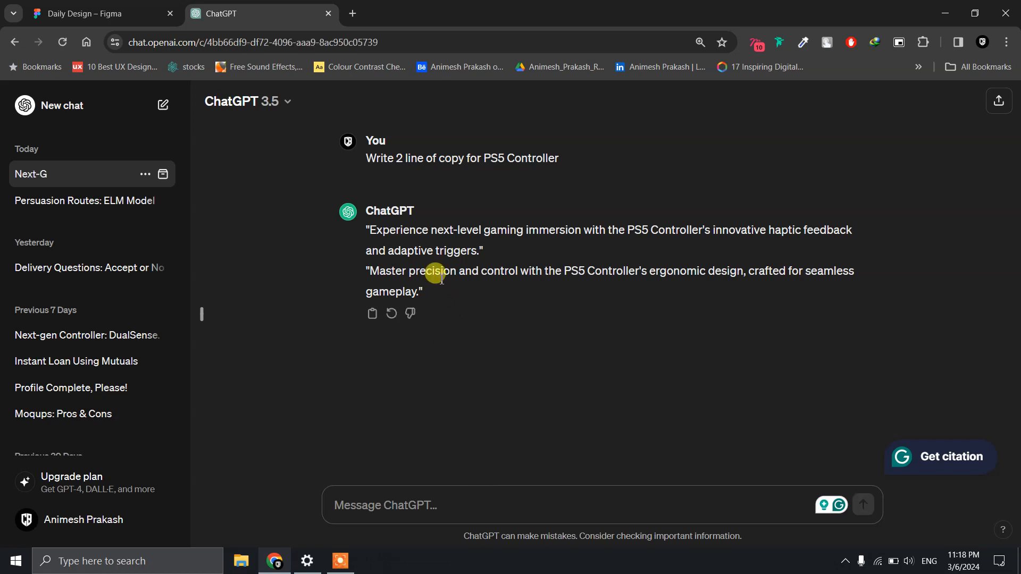
Copy the first sentence of the ChatGPT reply and paste it into Figma as a new text below the PS5 CONTROLLER title.
drag(371, 231, 481, 251)
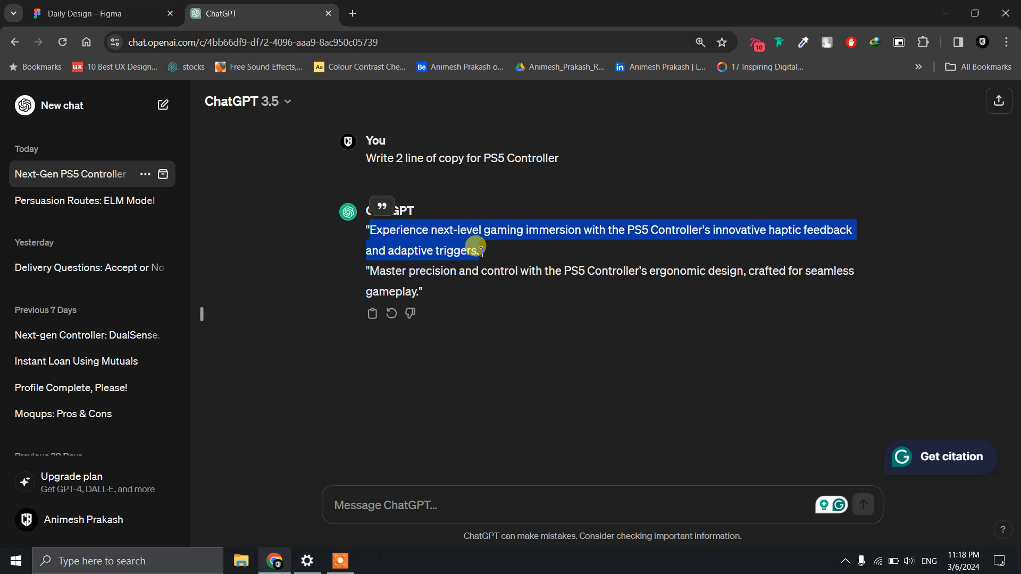
key(ctrl+c)
click(142, 12)
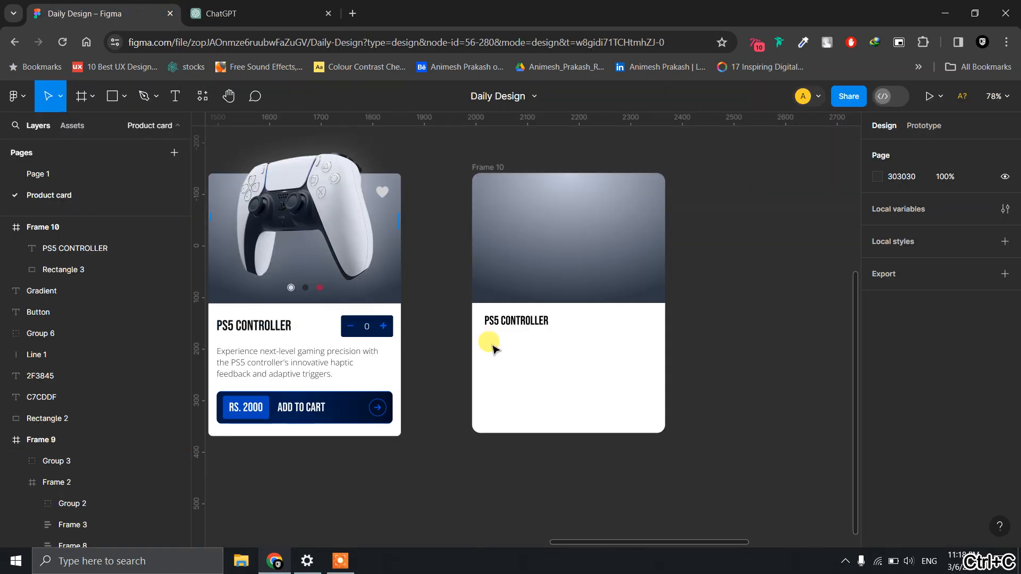
scroll(493, 348, up, 5)
key(t)
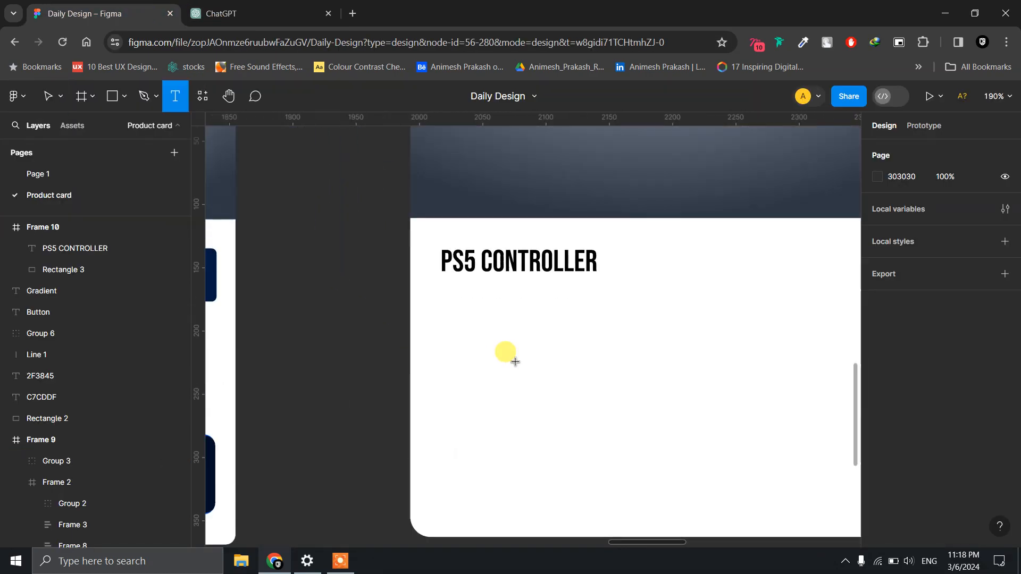
click(446, 313)
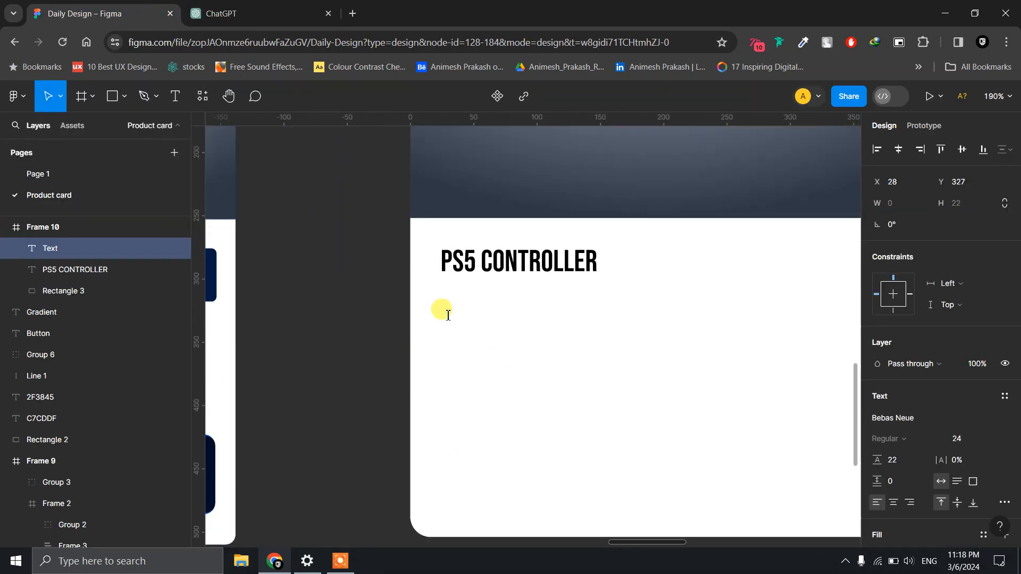
key(ctrl+v)
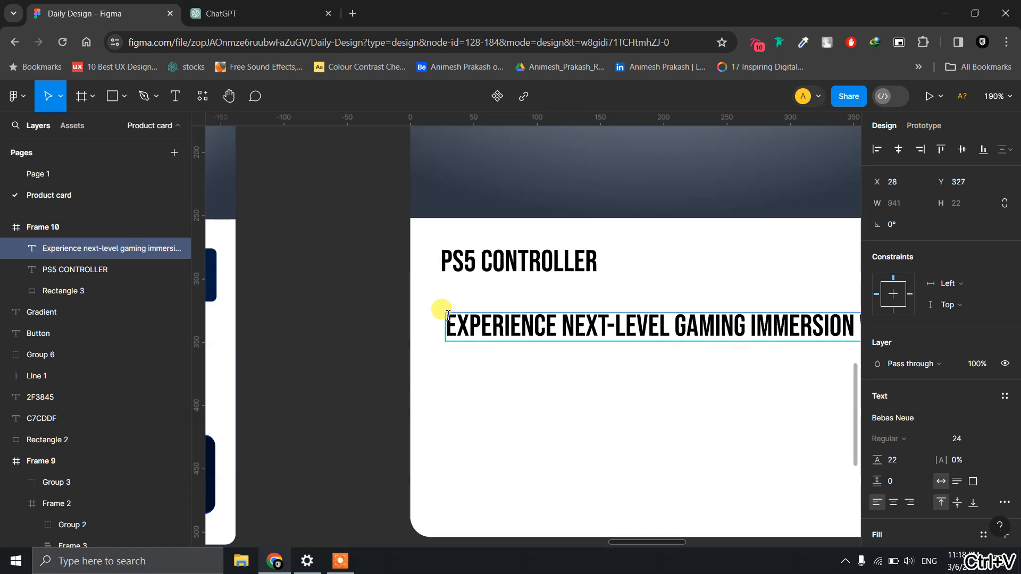
Format the whole description text below the title in Red Hat Display Regular at font size 16.
double_click(504, 318)
key(ctrl+a)
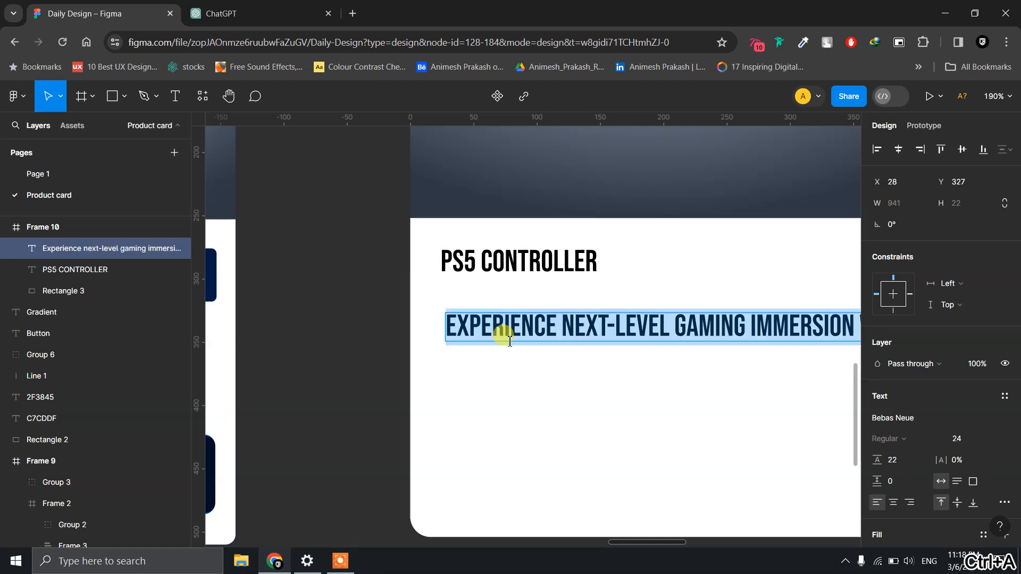
click(887, 419)
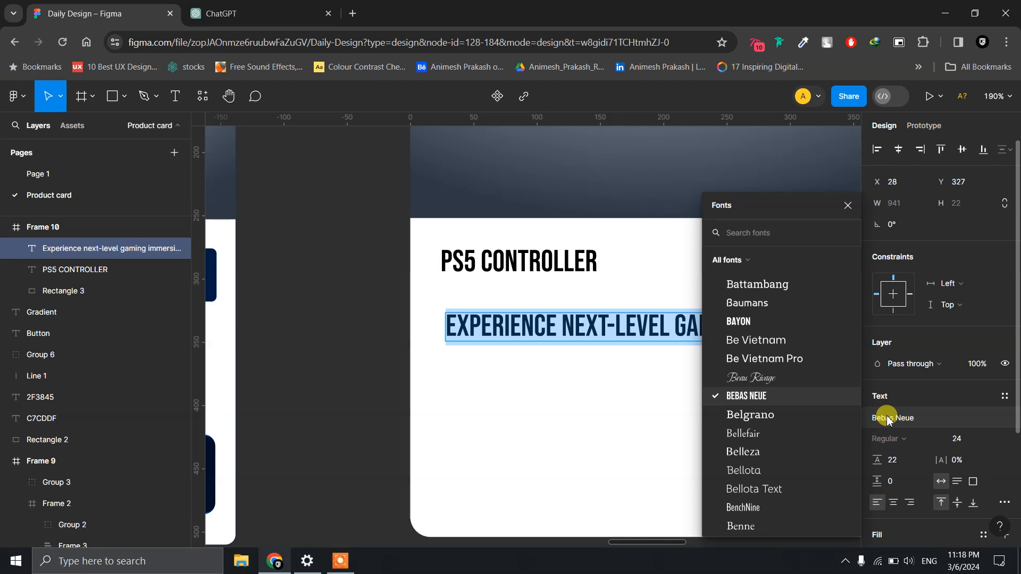
text(red)
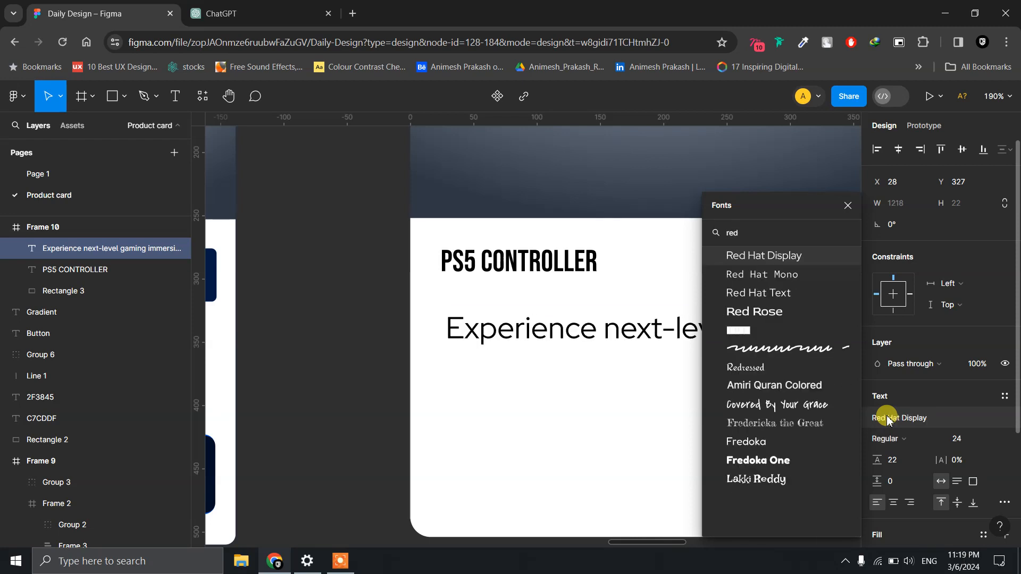
key(Return)
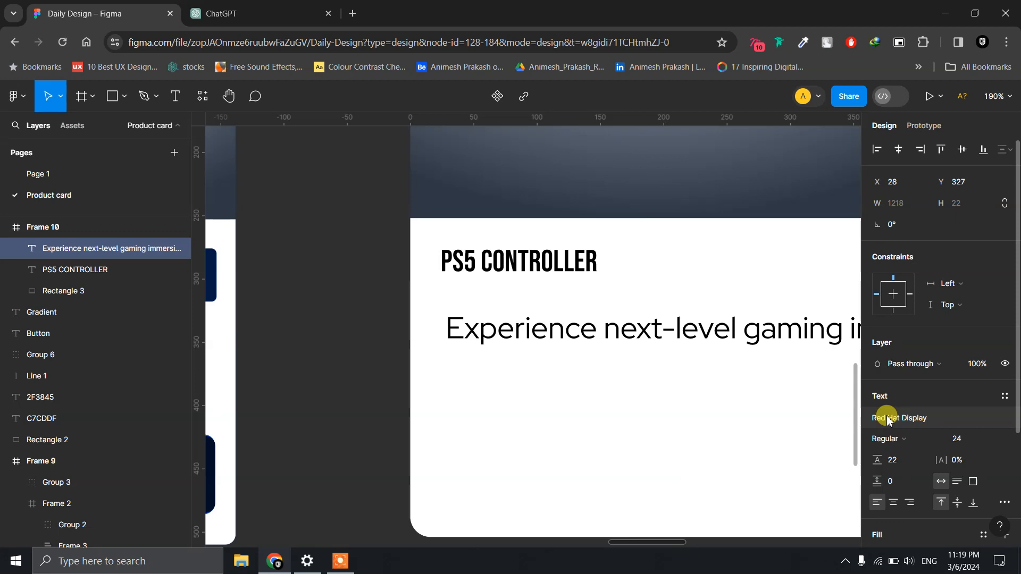
click(931, 437)
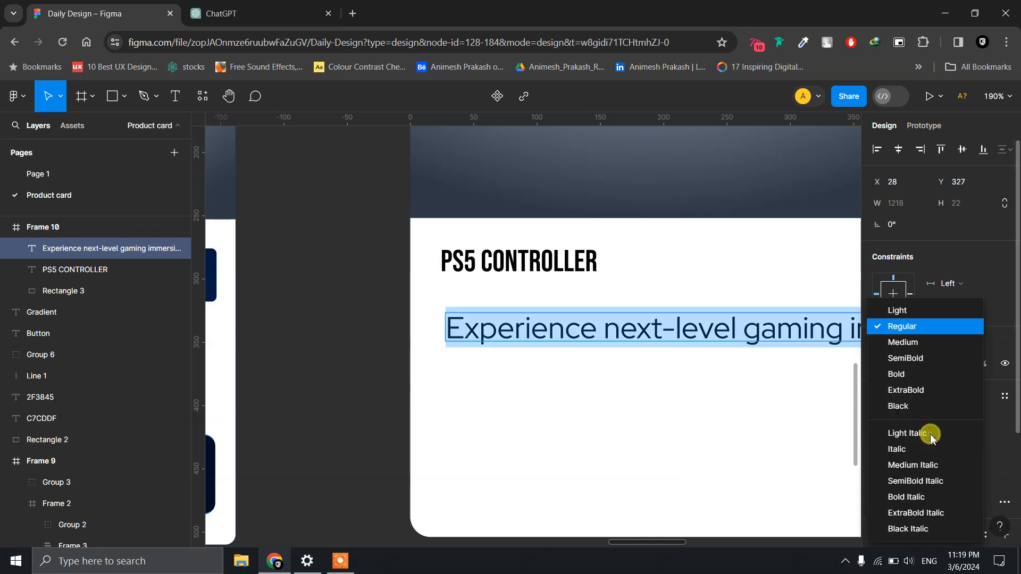
click(920, 328)
click(965, 438)
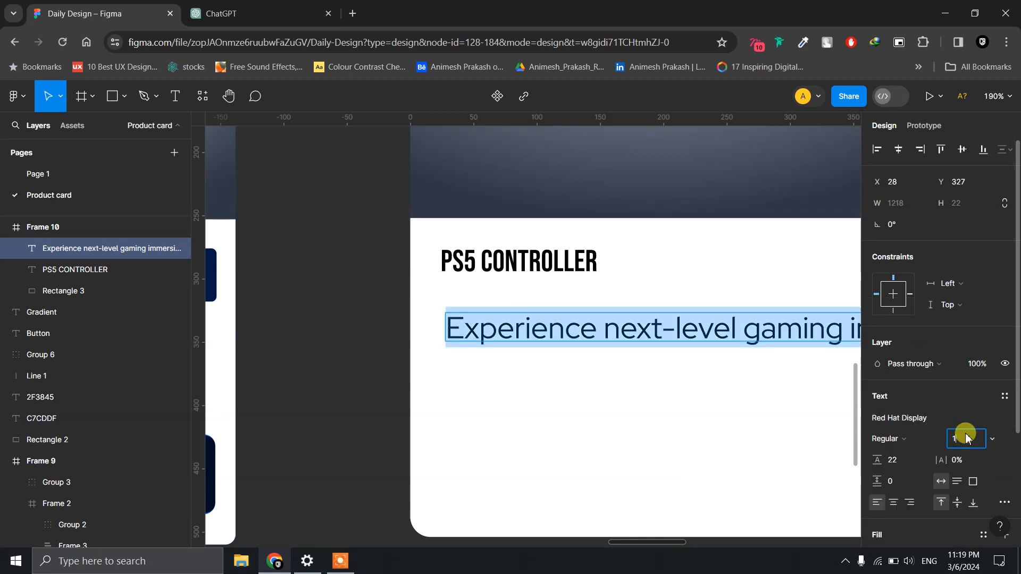
key(Return)
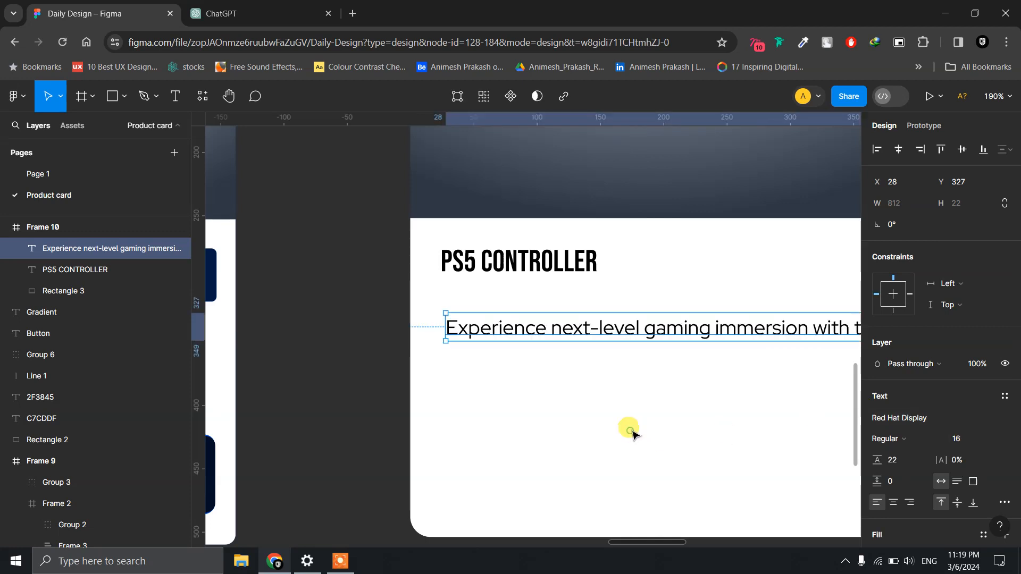
Change the description text's fill color to dark gray 424242.
drag(629, 426, 476, 378)
scroll(467, 353, up, 2)
scroll(467, 353, down, 6)
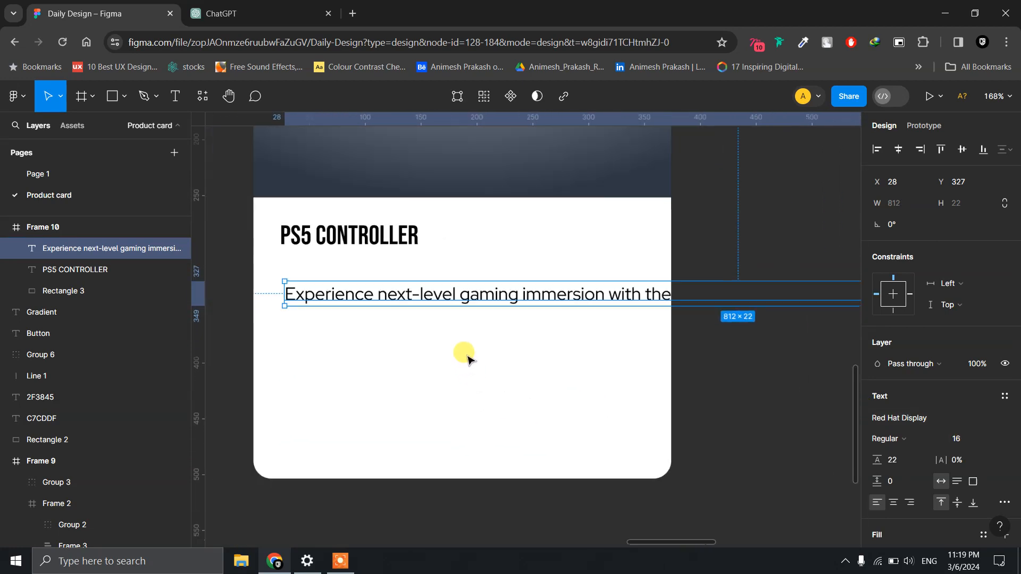
scroll(906, 482, down, 3)
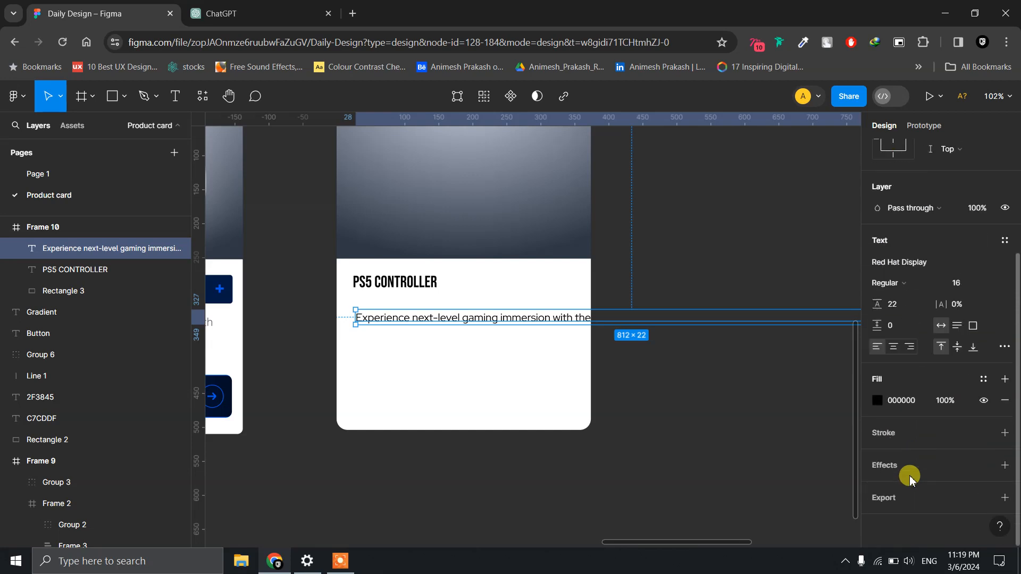
click(879, 400)
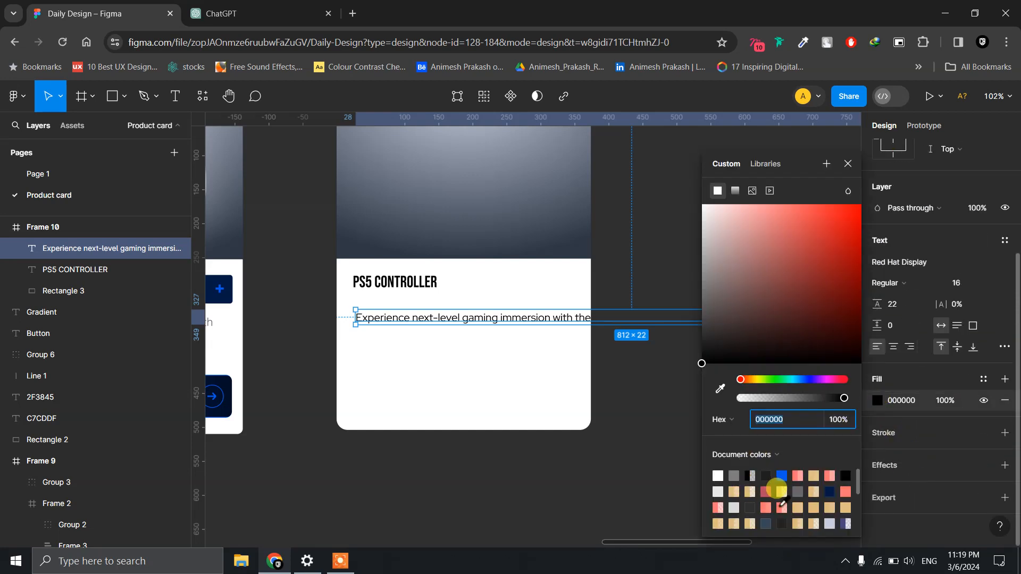
click(797, 491)
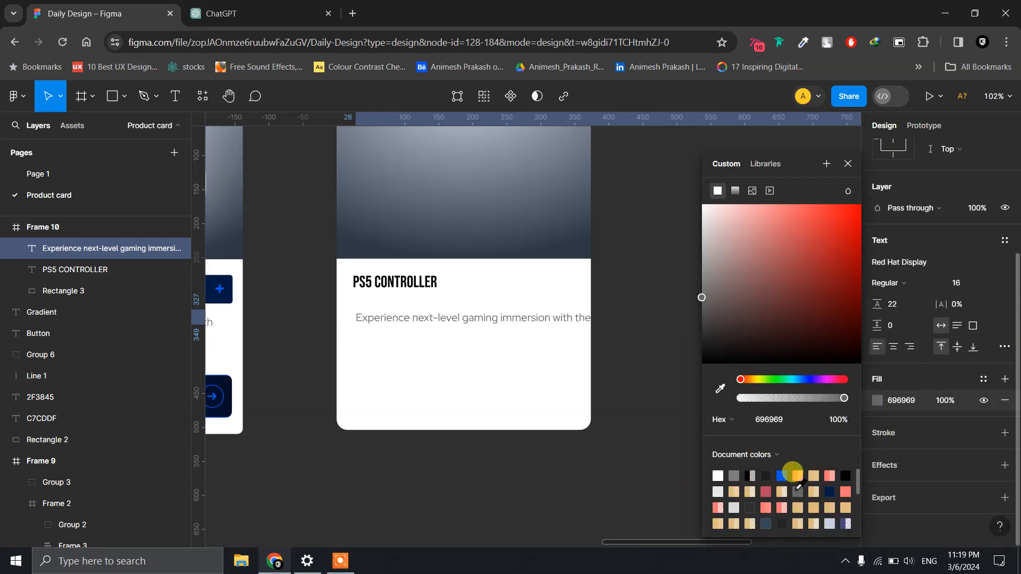
mouse_move(703, 297)
mouse_down()
mouse_move(687, 328)
mouse_move(676, 318)
mouse_up()
click(467, 306)
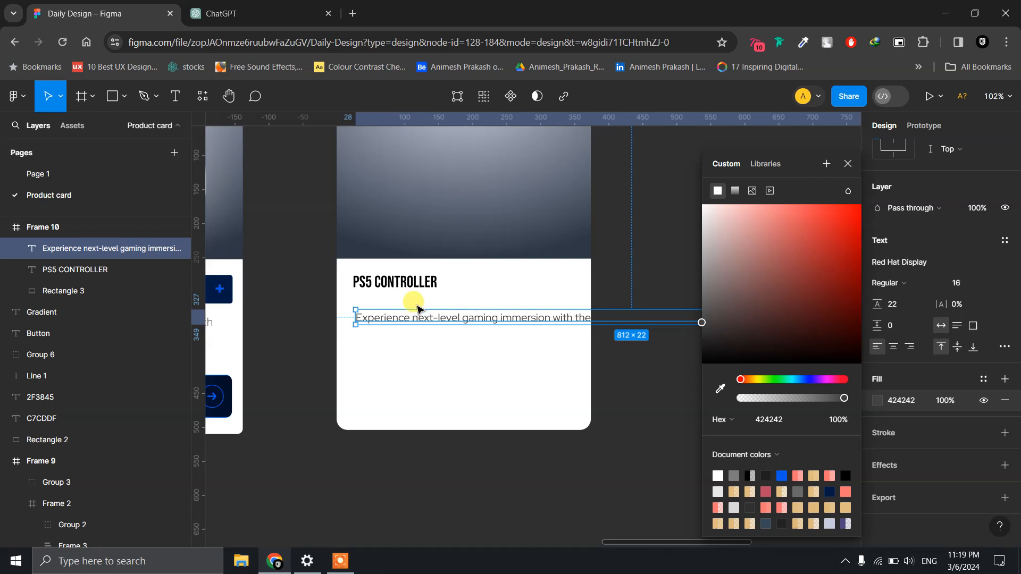
click(606, 359)
Narrow the description text box to a width of 323 so the text wraps inside the card.
click(558, 318)
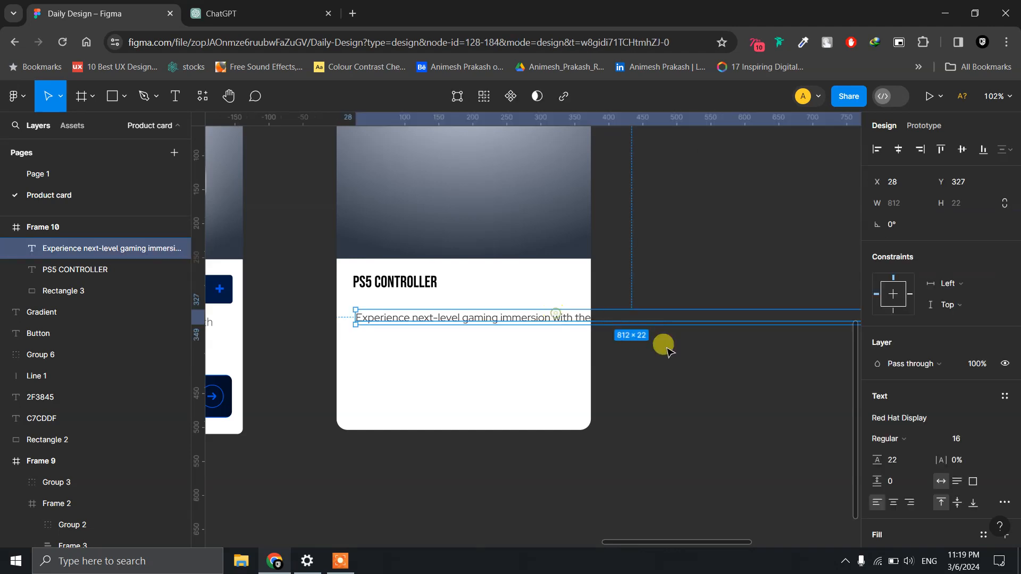
scroll(585, 341, right, 3)
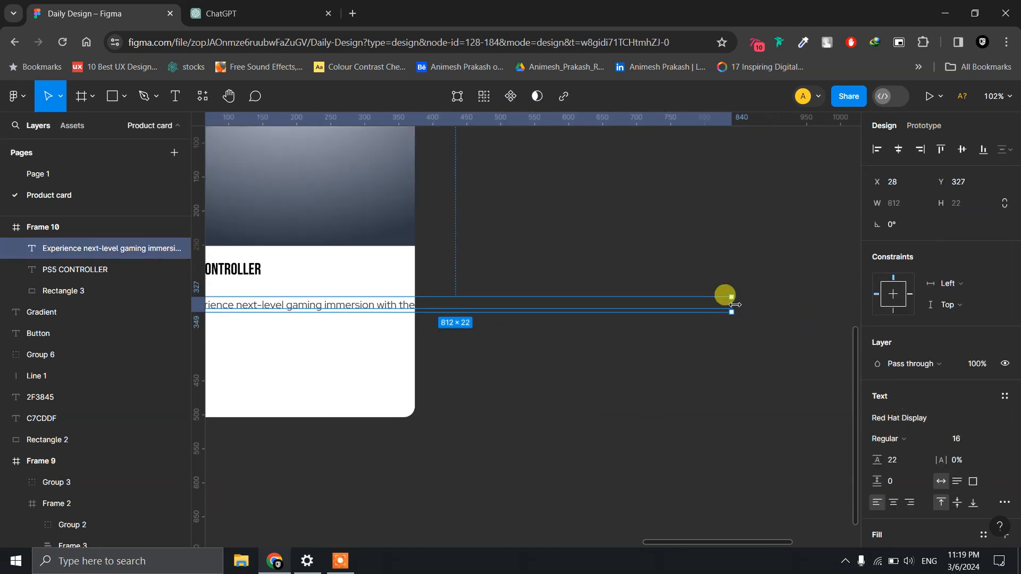
drag(727, 297, 399, 297)
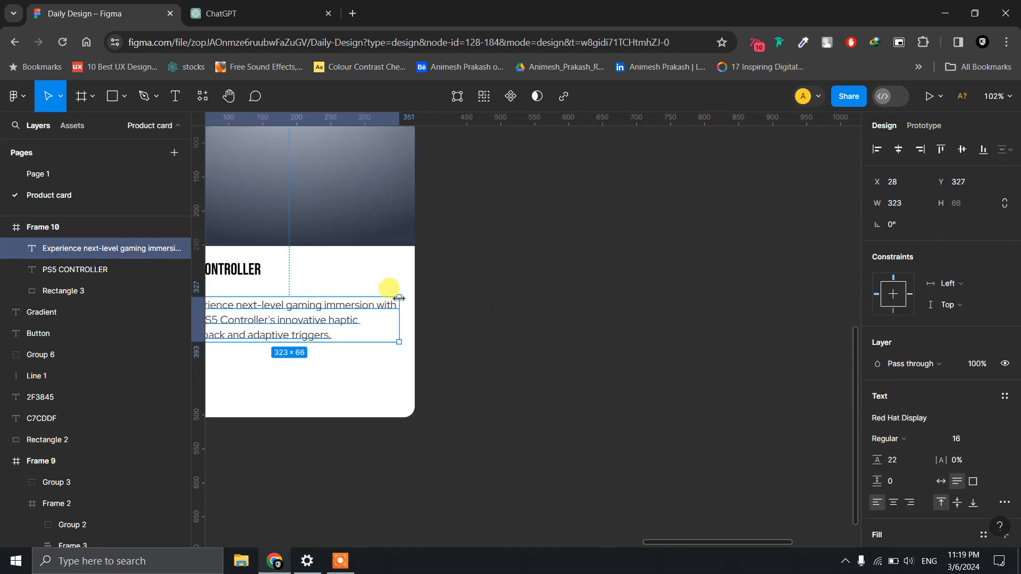
scroll(553, 281, left, 3)
click(618, 291)
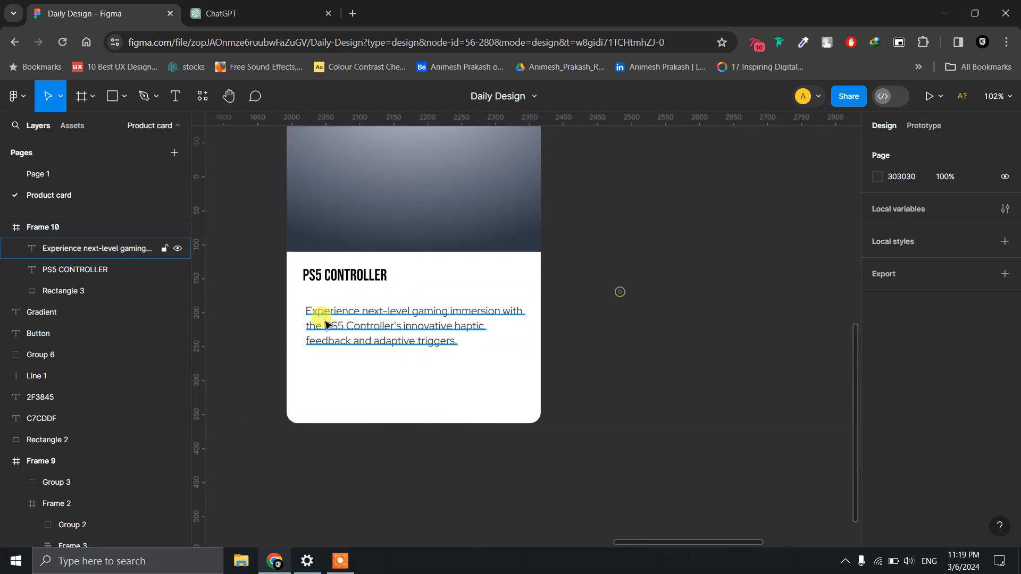
Align the left edges of the description text and the PS5 CONTROLLER title.
click(325, 324)
shift+click(305, 269)
click(876, 152)
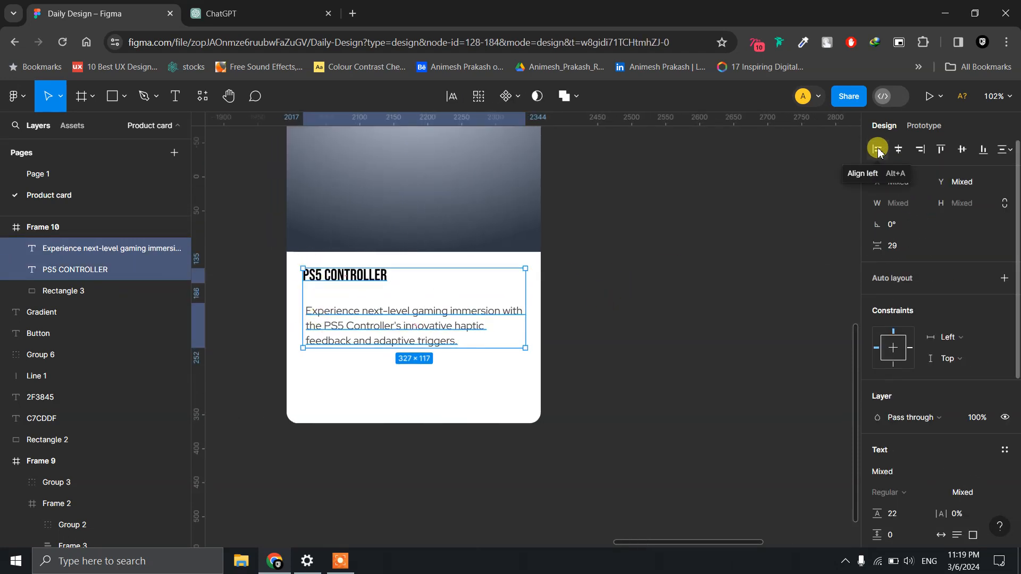
click(878, 150)
click(649, 280)
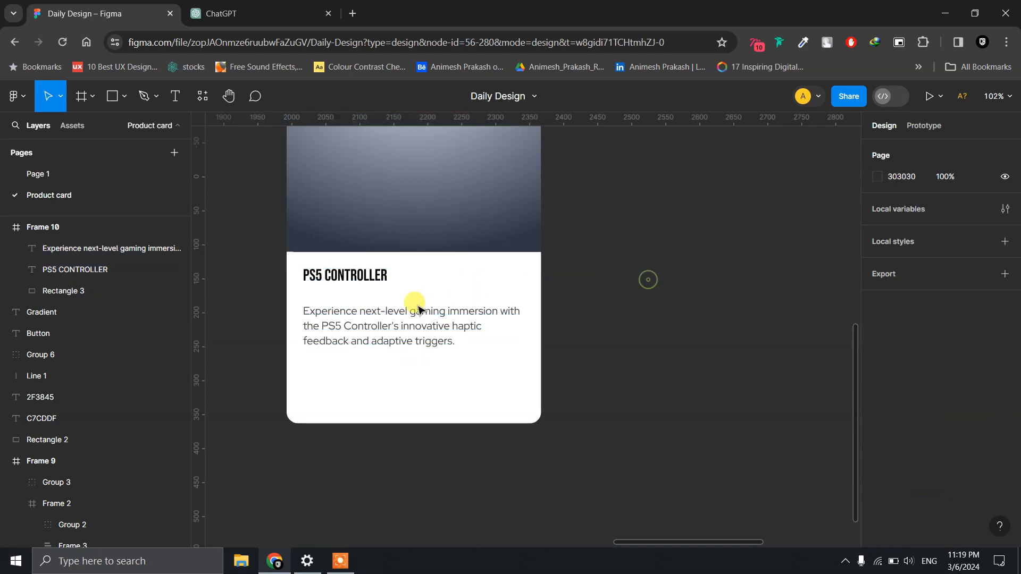
Move the description text up to Y 314, 16 px below the PS5 CONTROLLER title.
scroll(356, 316, up, 5)
click(324, 312)
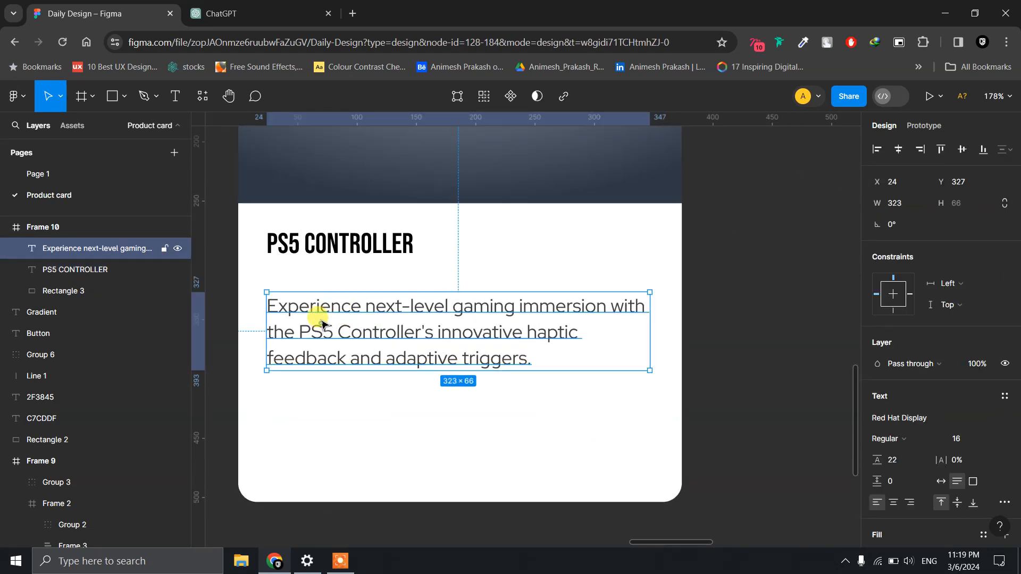
drag(318, 305, 318, 303)
key(alt)
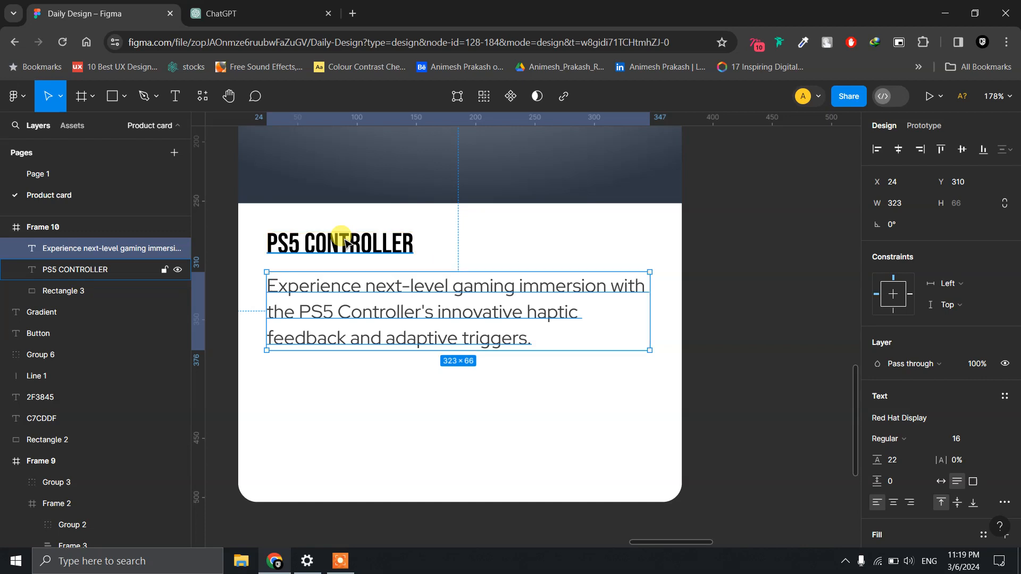
key(Down)
key(Down)
key(Down)
key(Down)
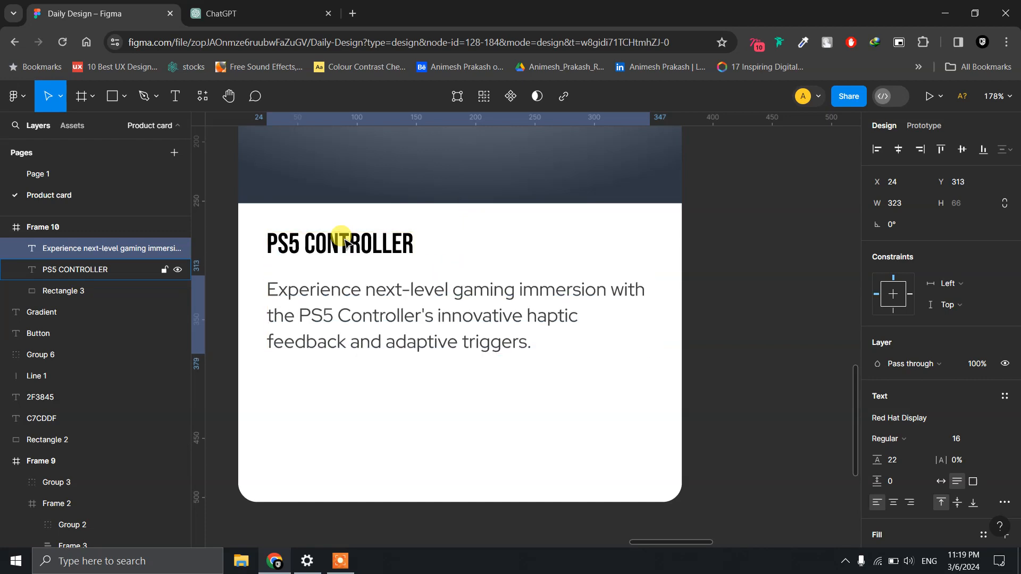
click(345, 243)
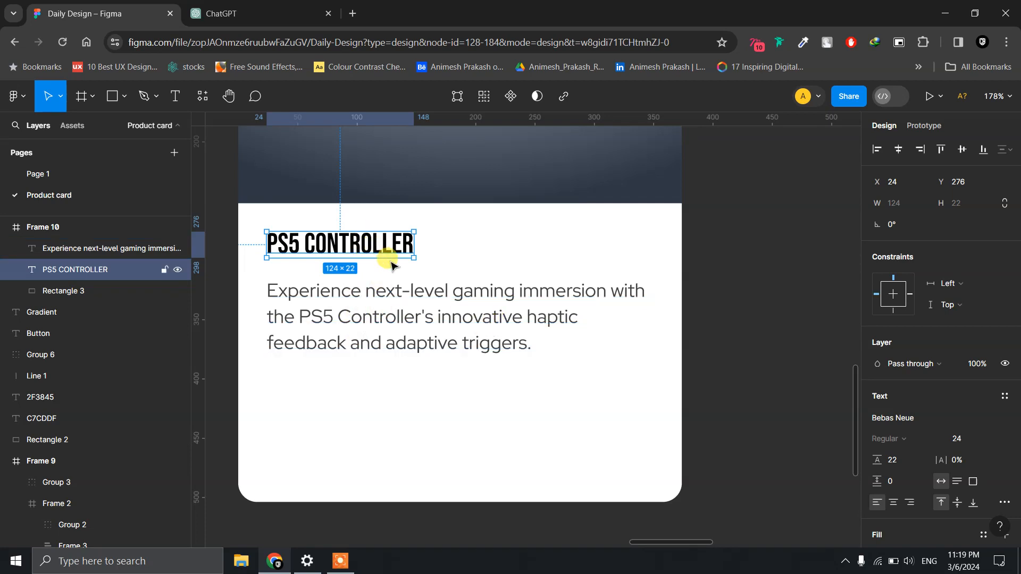
click(394, 341)
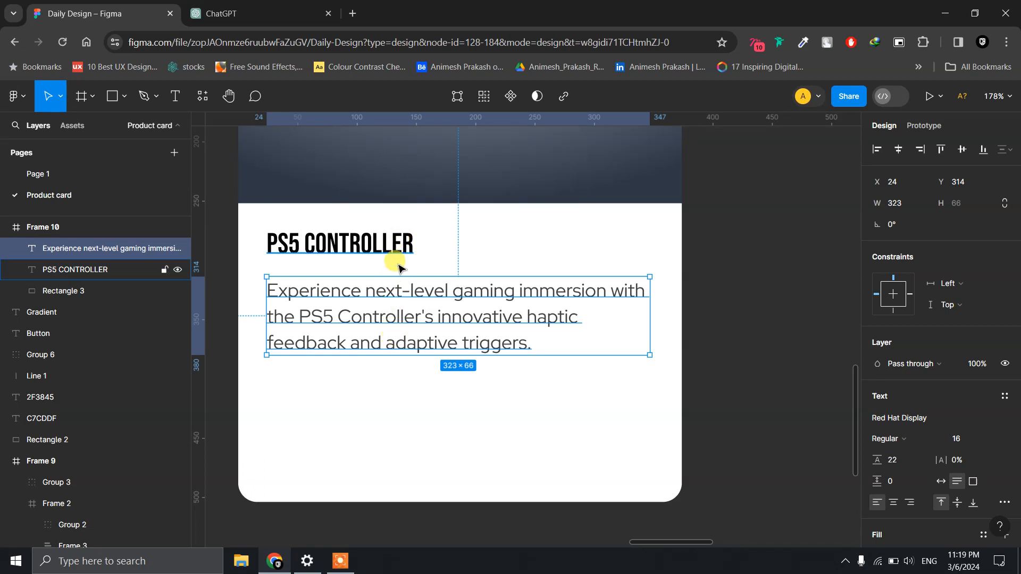
key(alt)
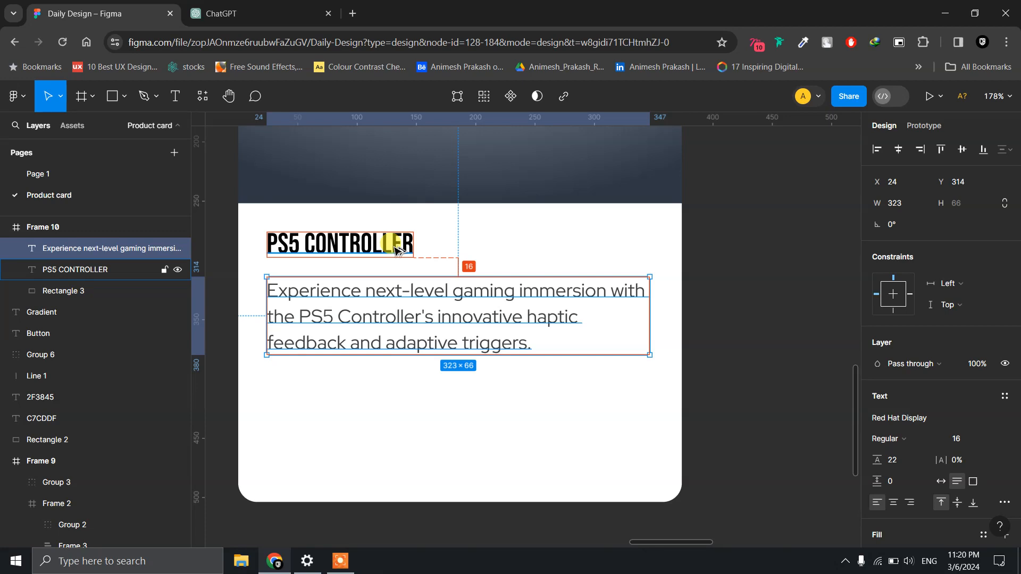
Set the PS5 CONTROLLER title's font size to 32.
click(395, 249)
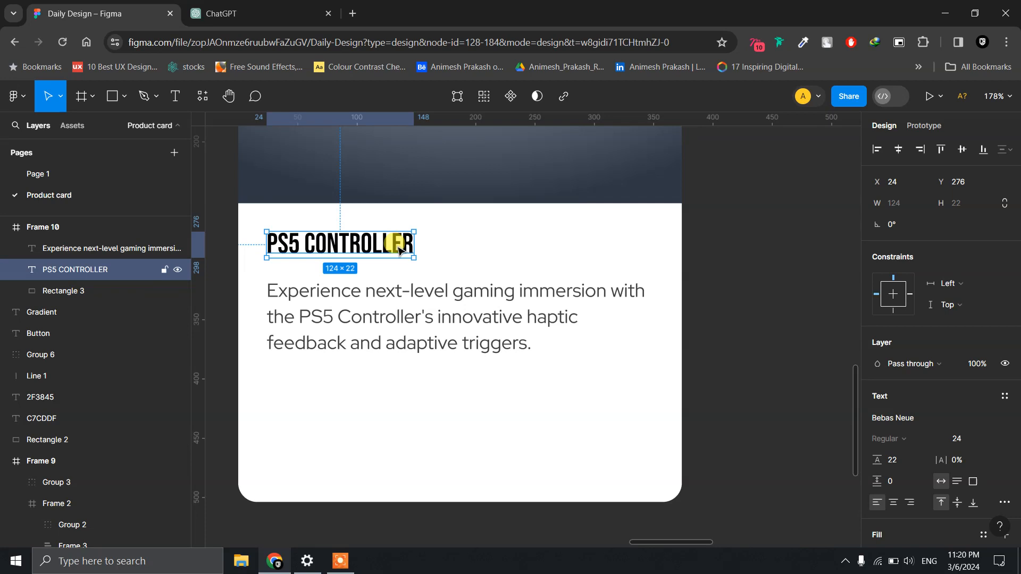
click(979, 442)
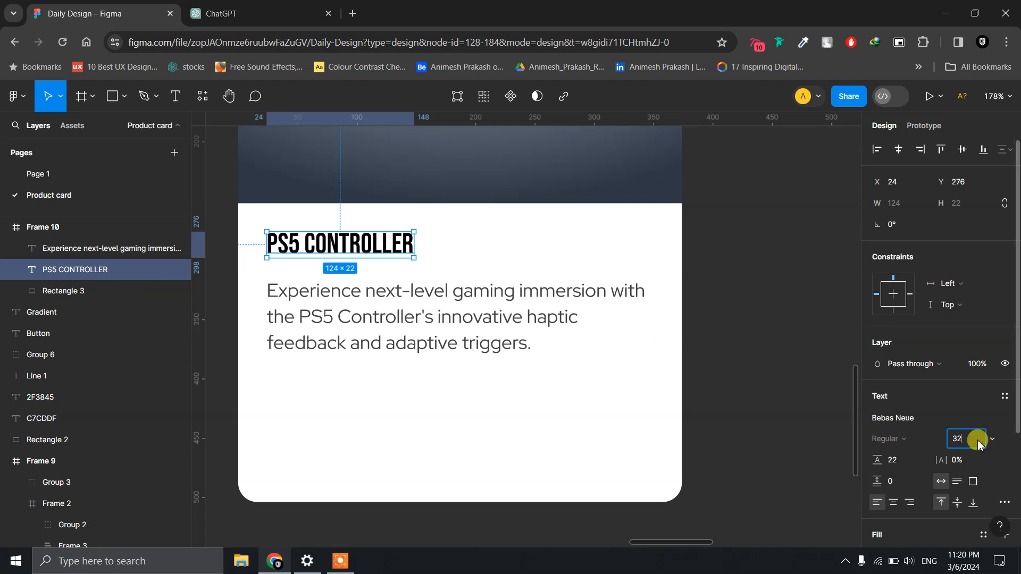
key(Return)
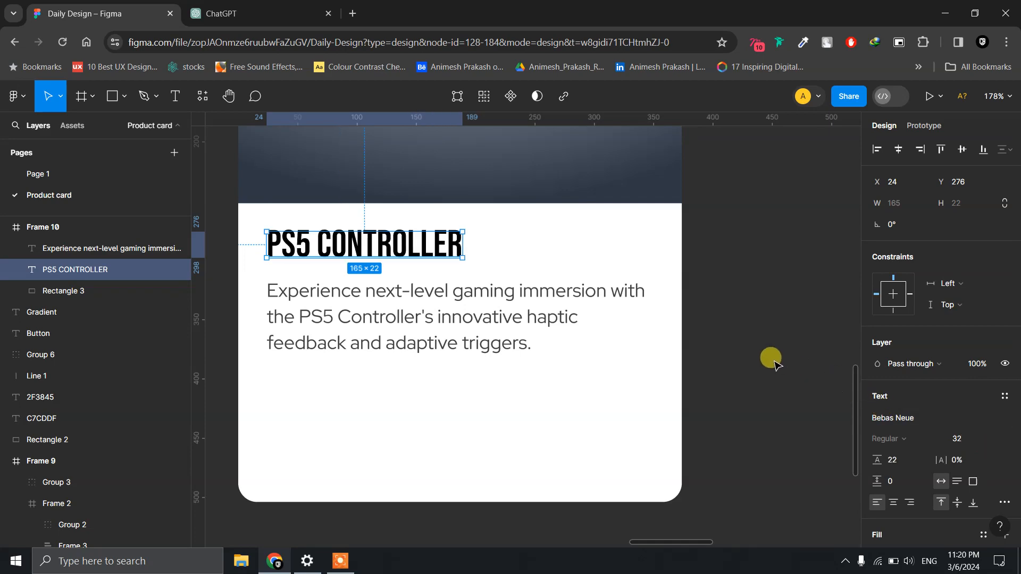
click(773, 361)
Add a rectangle beside the PS5 CONTROLLER title in the new card and set its width to 72.
scroll(773, 361, up, 1)
scroll(774, 361, down, 3)
scroll(774, 361, down, 5)
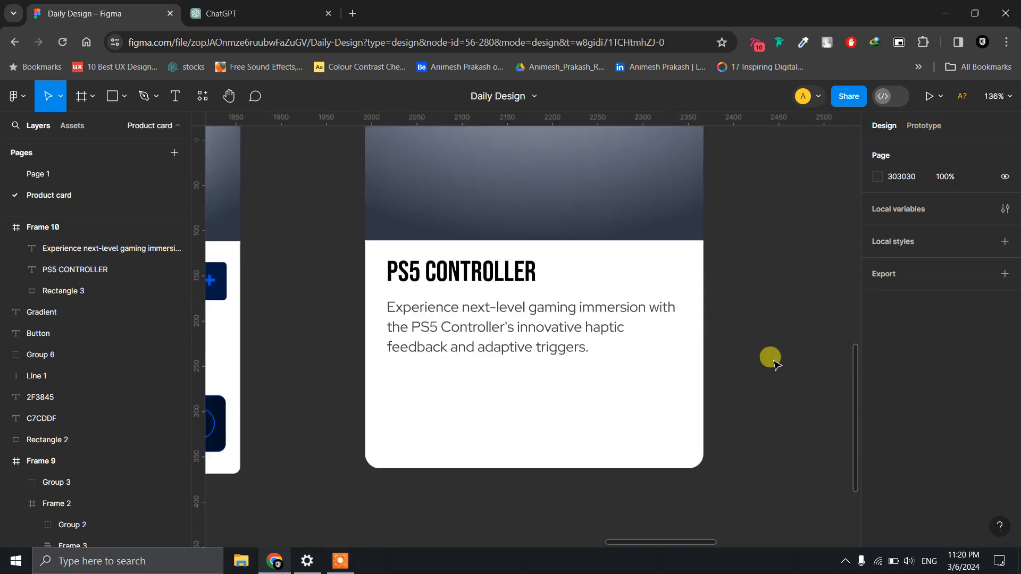
scroll(774, 360, up, 2)
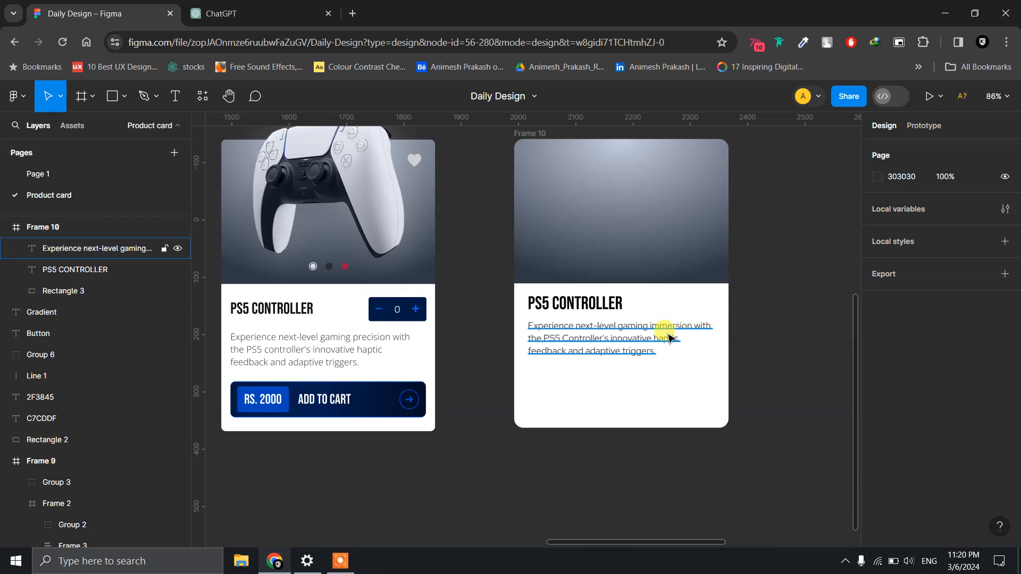
scroll(633, 329, up, 2)
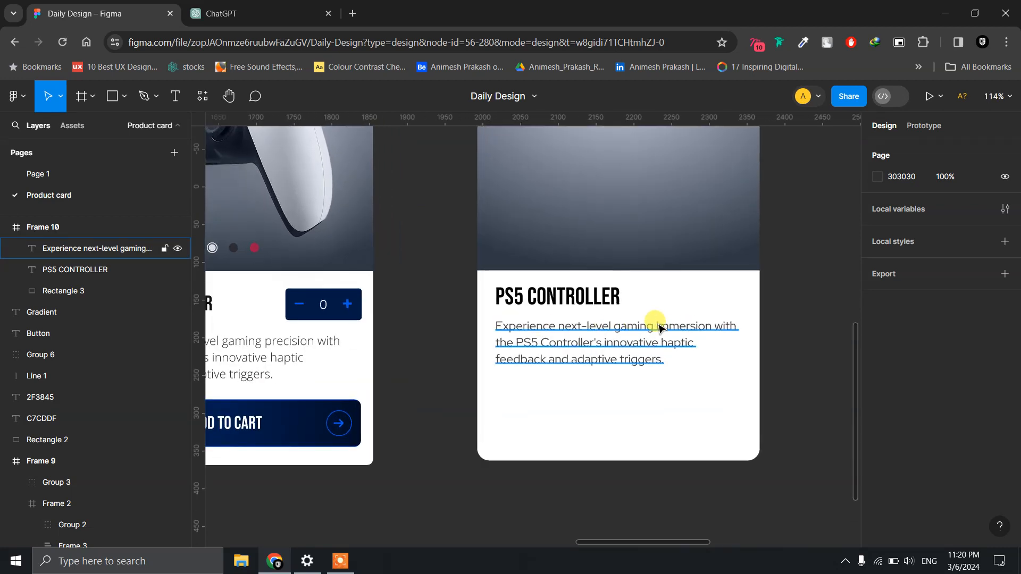
scroll(531, 367, up, 1)
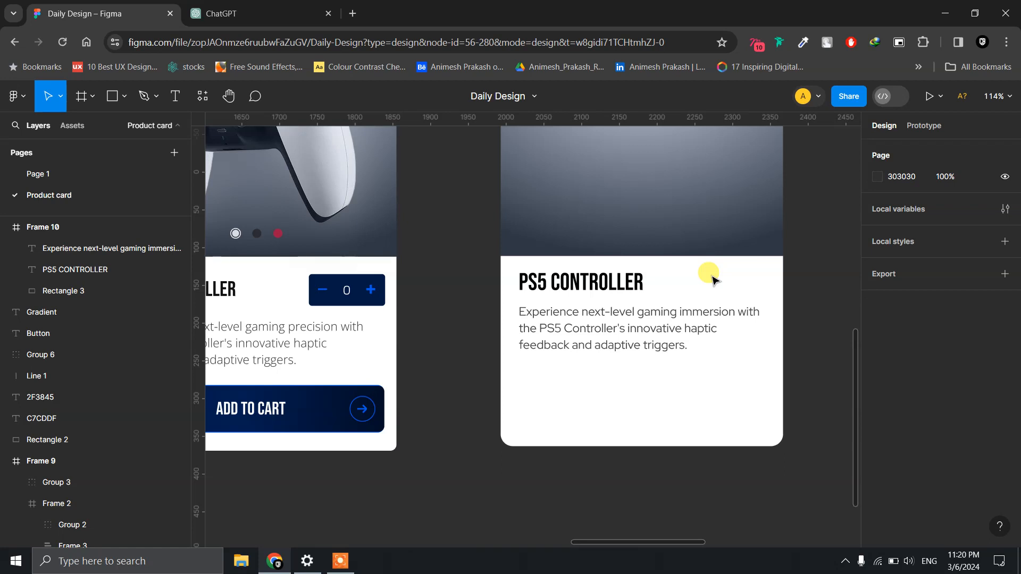
key(r)
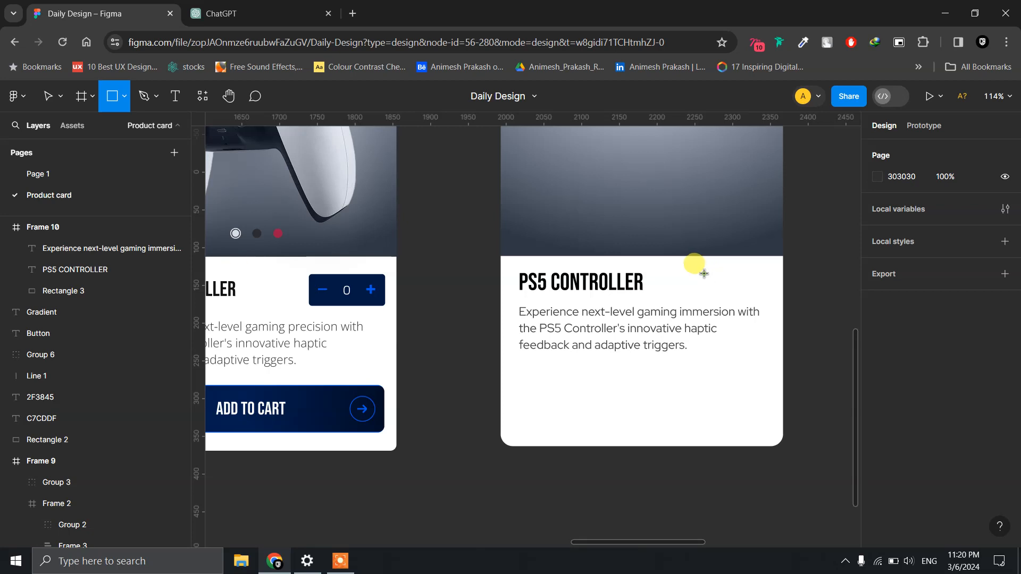
click(703, 273)
click(901, 203)
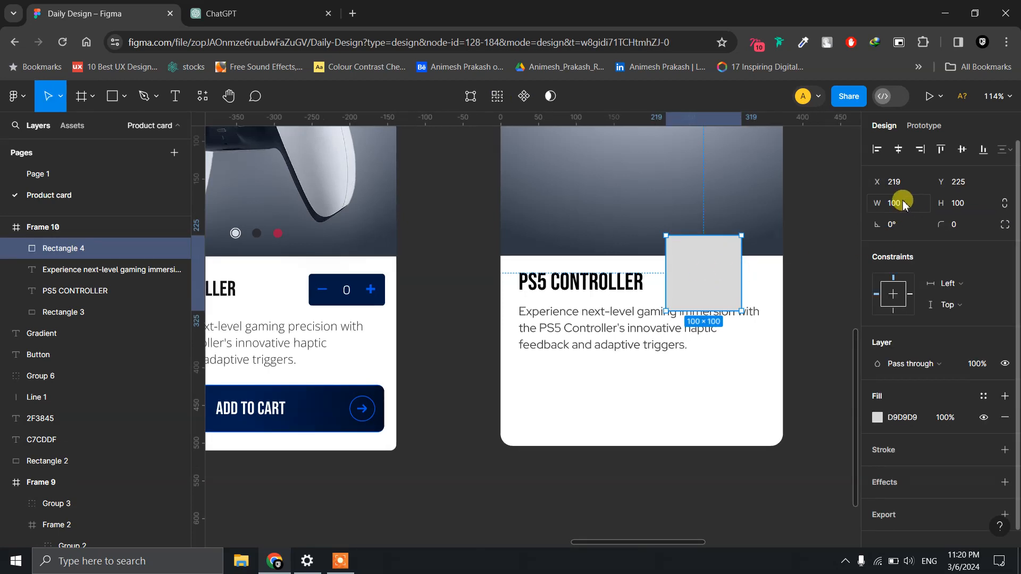
click(915, 205)
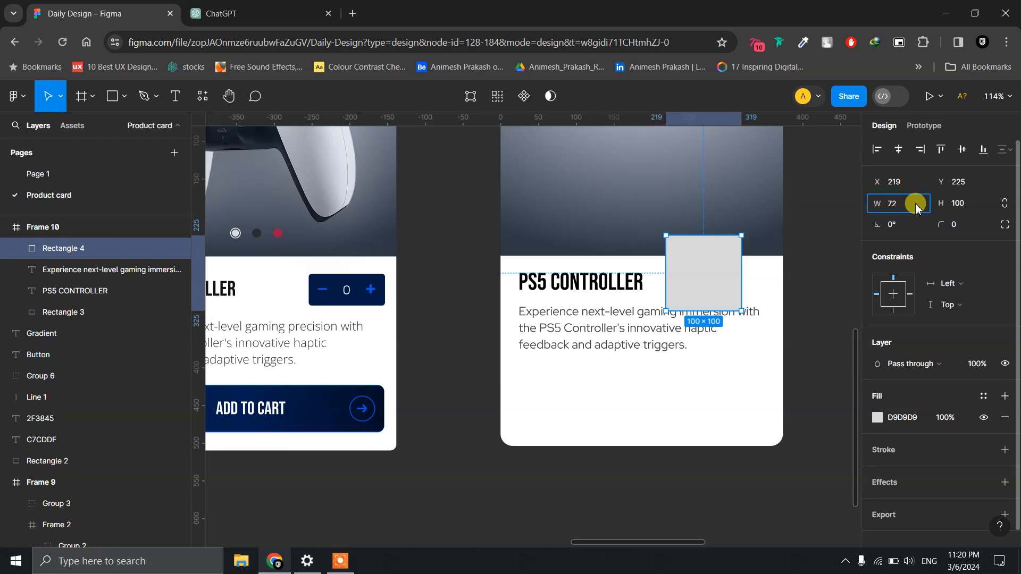
key(Return)
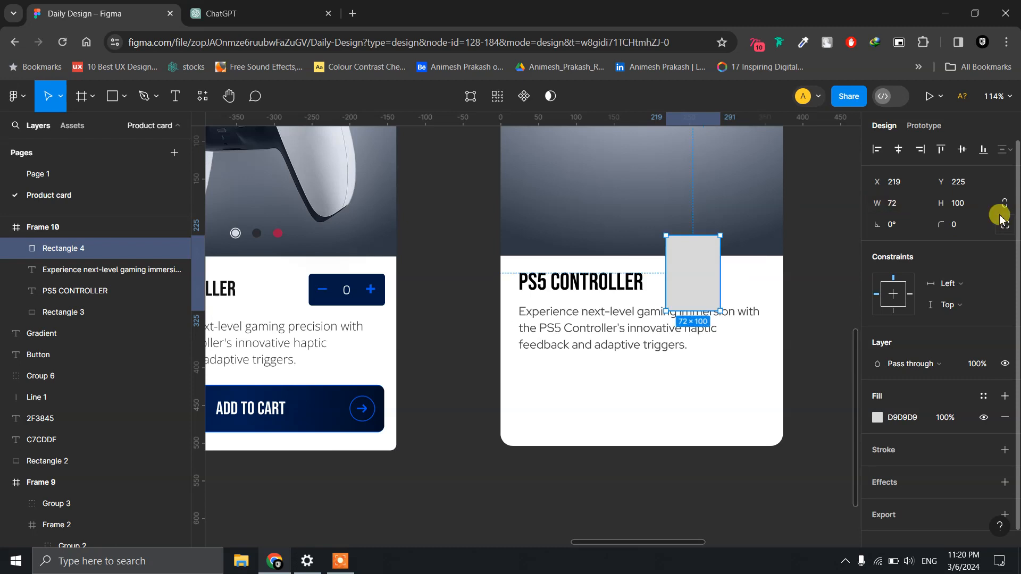
Set the new rectangle's height to 72.
click(958, 209)
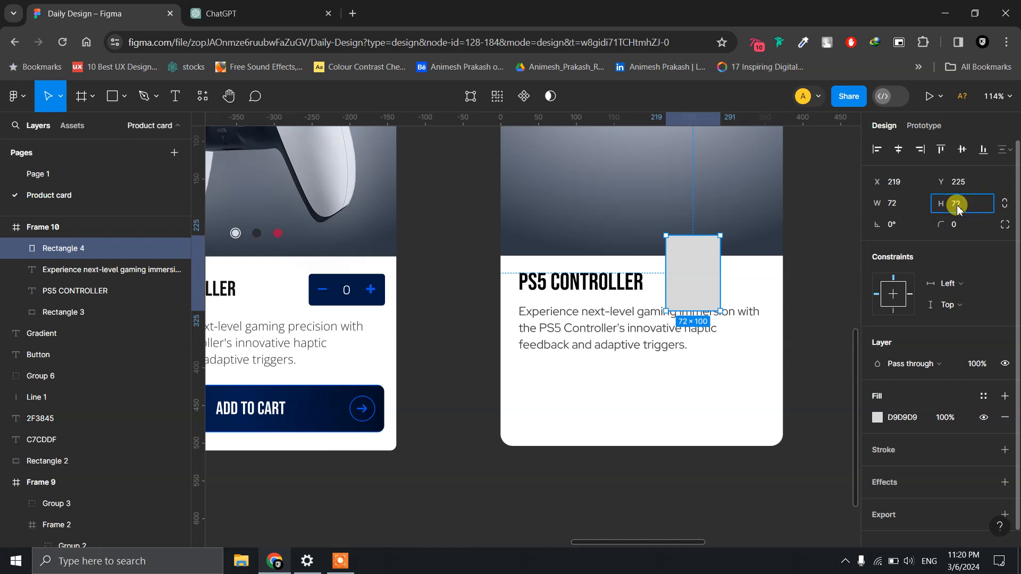
text(72)
key(Return)
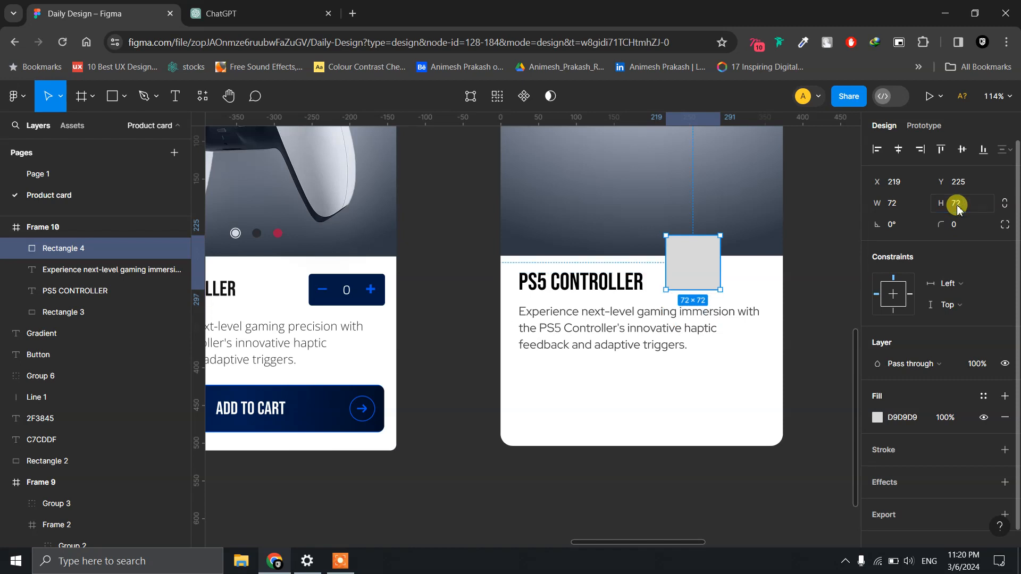
Resize the rectangle to 120 by 40 and move it level with the PS5 CONTROLLER title, at X 237, Y 267.
click(911, 208)
text(120)
key(Return)
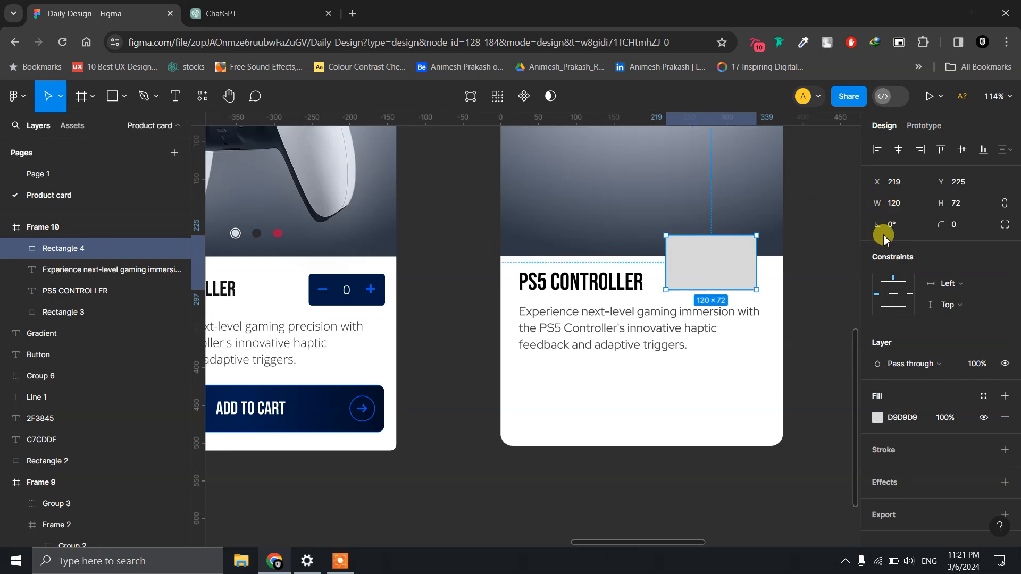
click(966, 205)
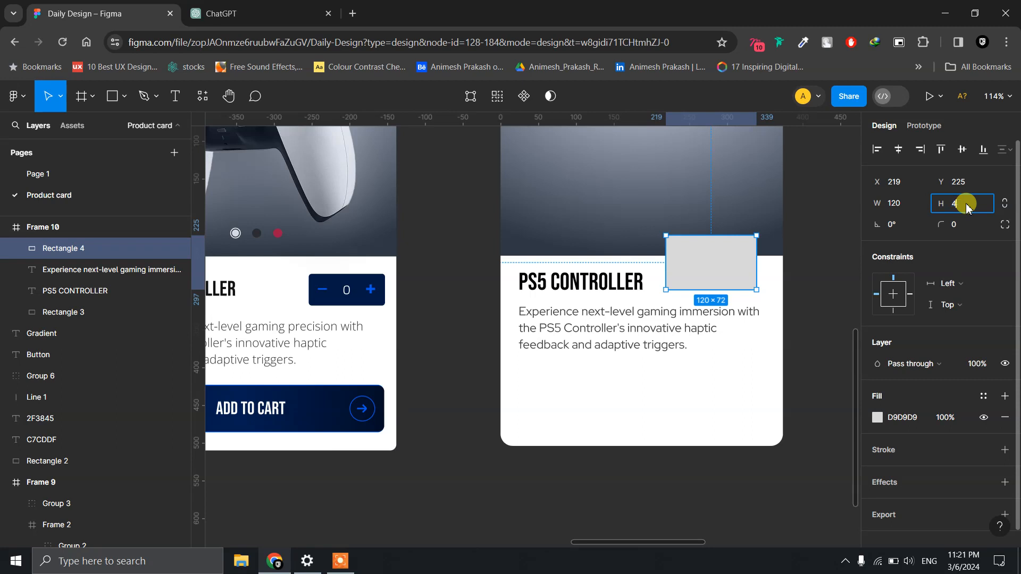
text(40)
key(Return)
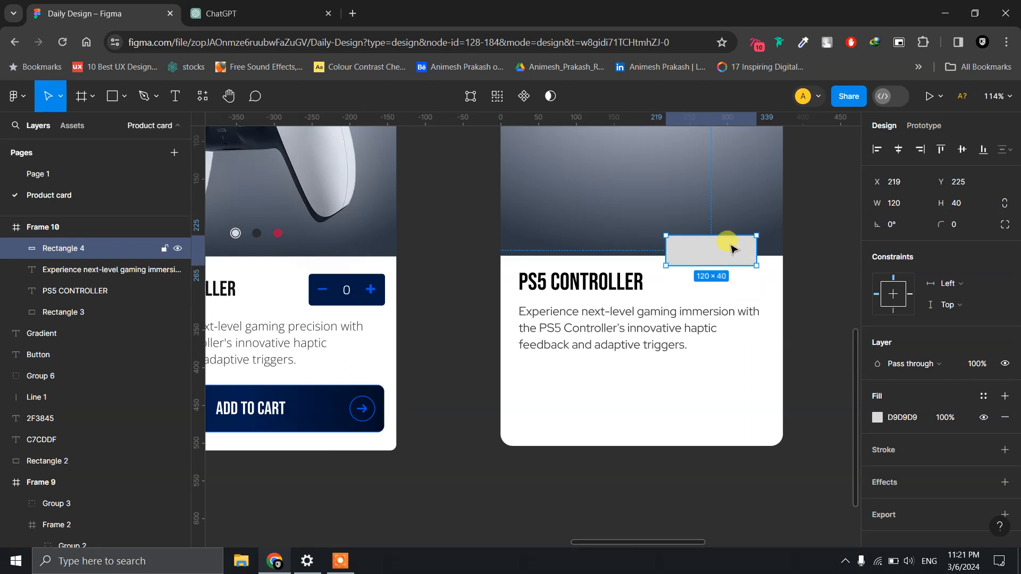
drag(709, 249, 725, 276)
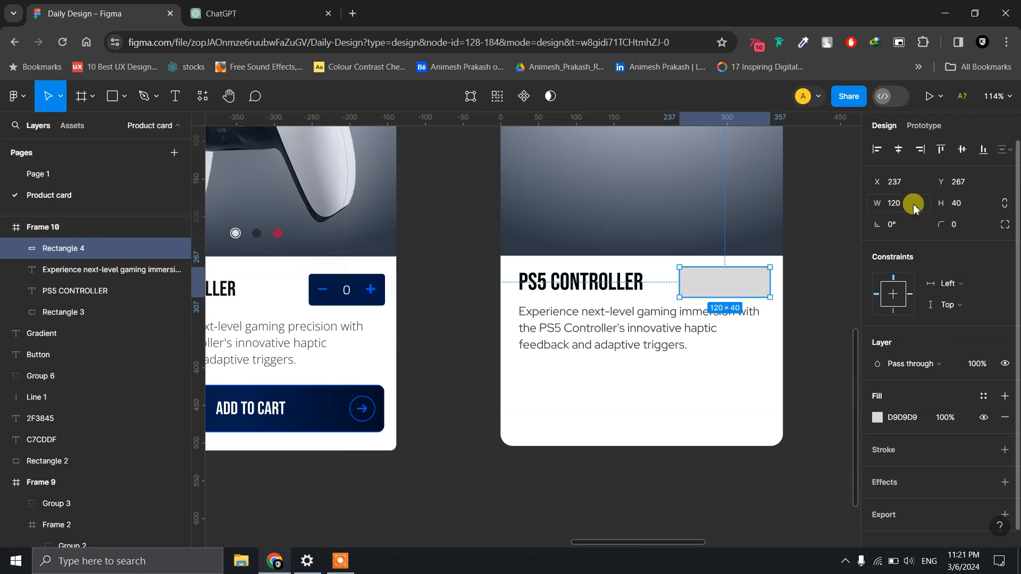
Try a height of 48 for the rectangle beside the title.
click(975, 209)
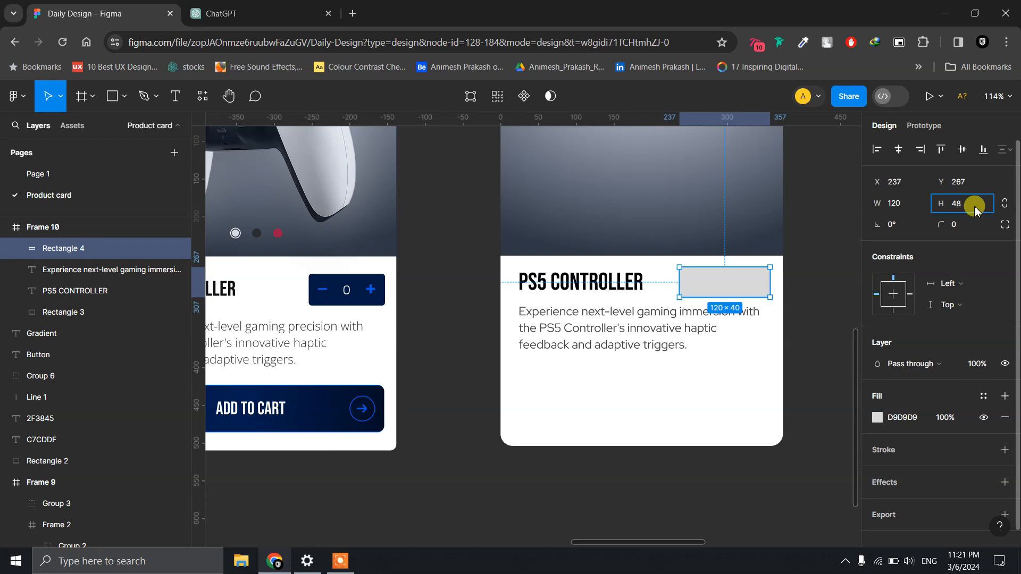
text(48)
key(Return)
key(Return)
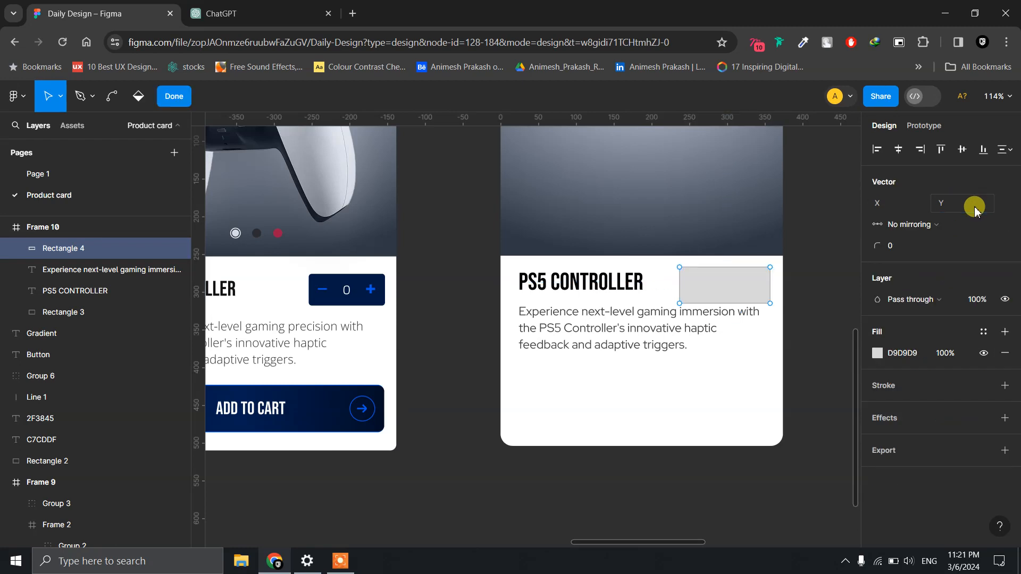
key(Escape)
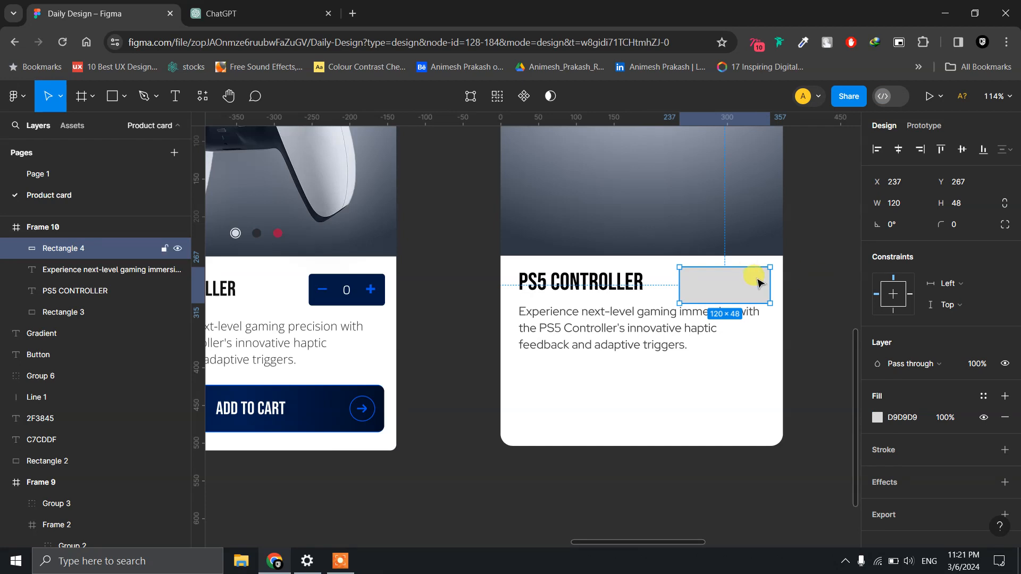
Set the rectangle's height to 40 and its width to 100.
click(965, 206)
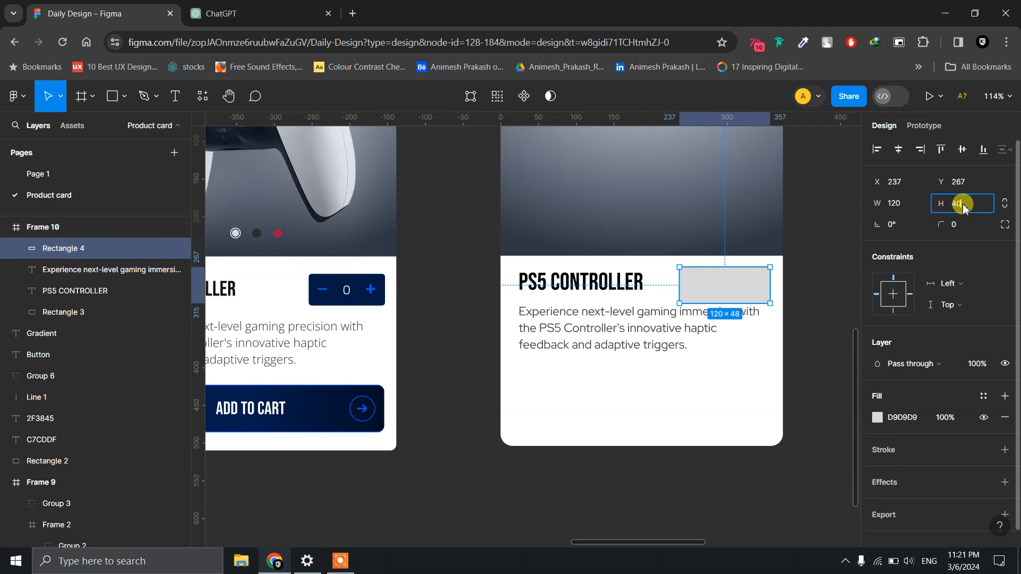
key(Return)
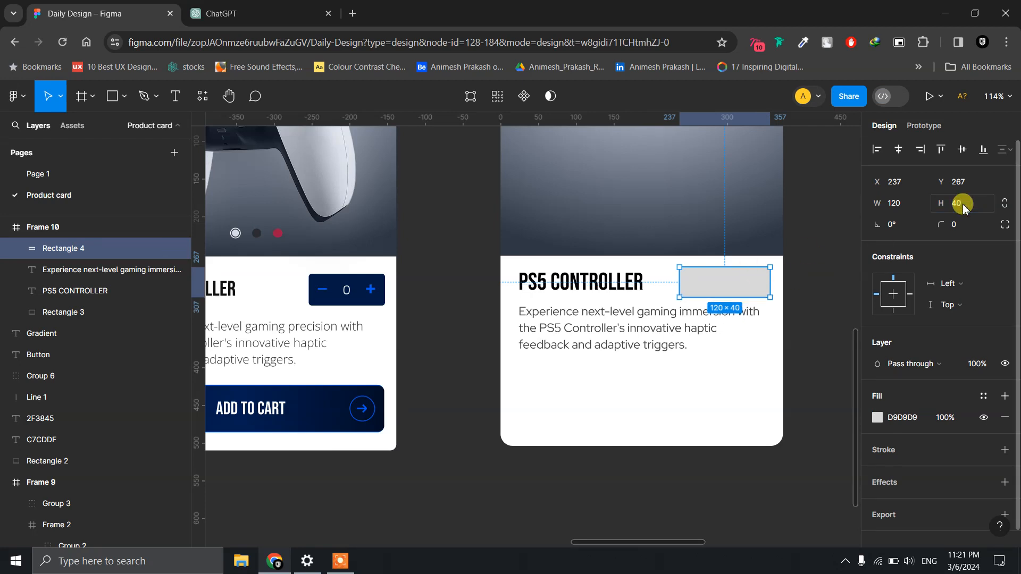
click(914, 208)
text(100)
key(Return)
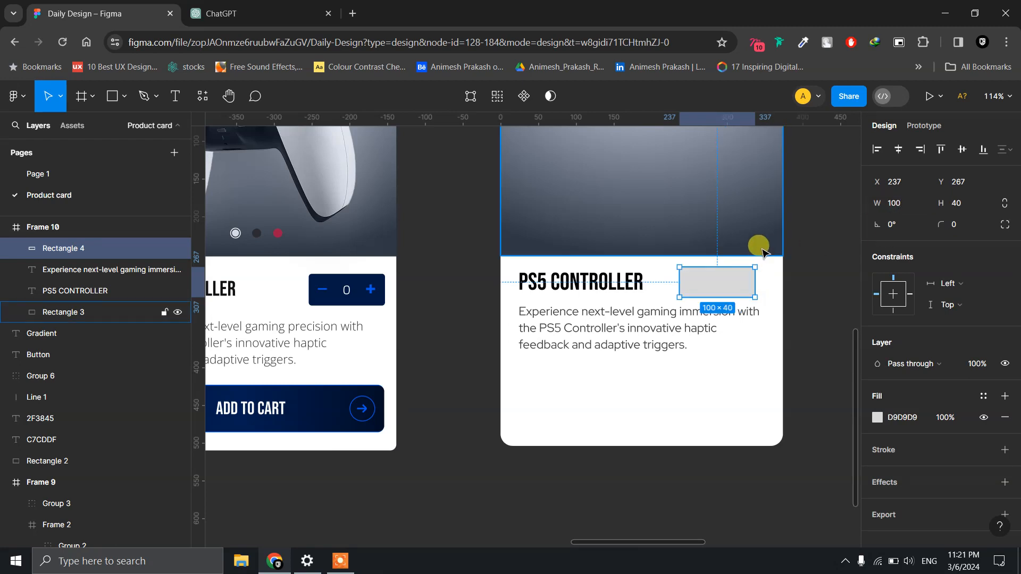
Move the rectangle horizontally to X 250, keeping it level with the PS5 CONTROLLER title.
drag(726, 277, 734, 282)
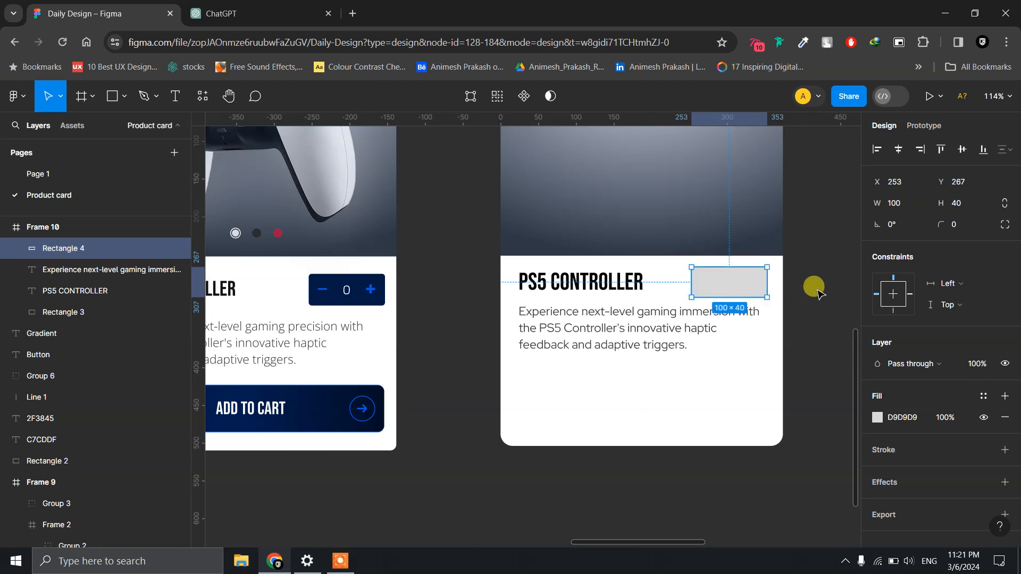
key(Left)
key(Left)
key(Left)
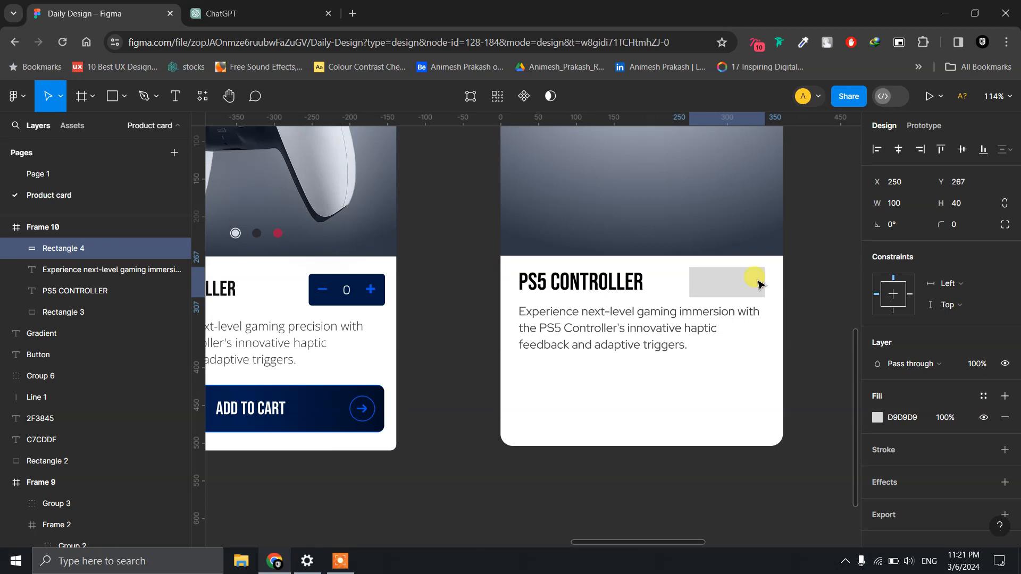
Try a corner radius of 8 on the rectangle beside the title.
click(969, 225)
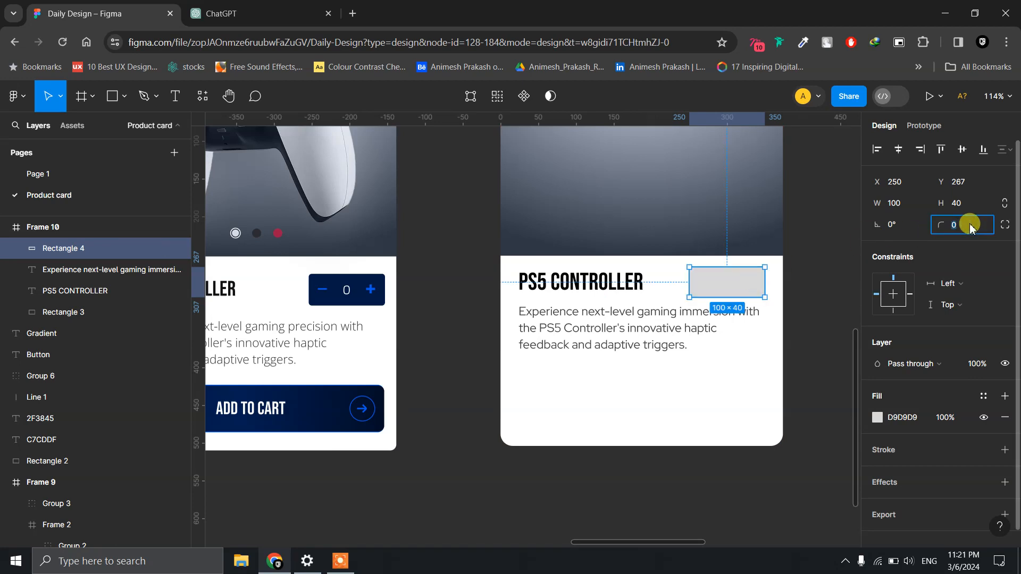
text(8)
key(Return)
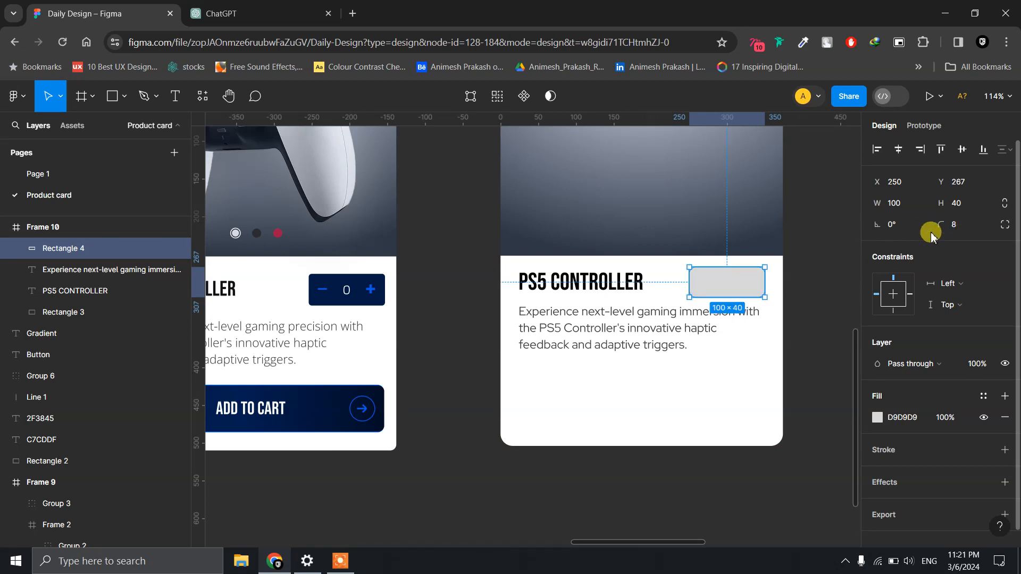
Set the rectangle's corner radius to 4 and deselect it.
click(977, 224)
text(4)
key(Return)
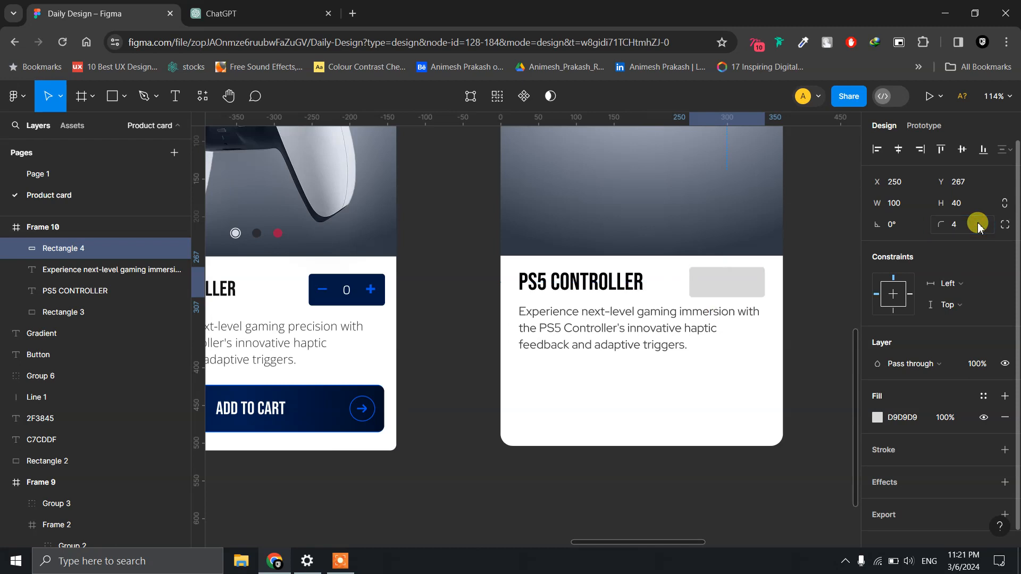
click(824, 289)
scroll(792, 282, up, 1)
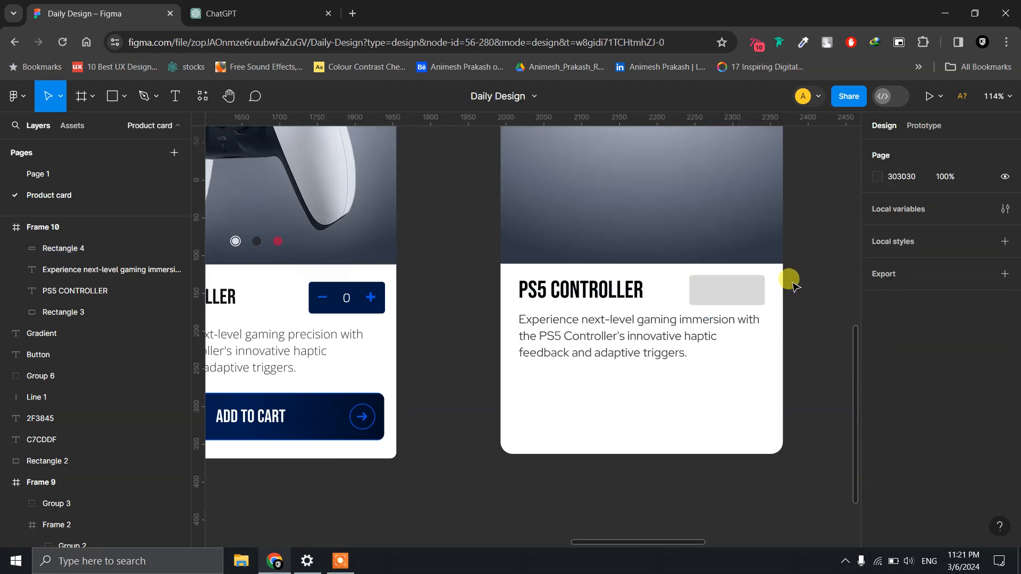
Fill the rectangle with the navy 001A44 sampled from the original card's quantity selector.
click(711, 317)
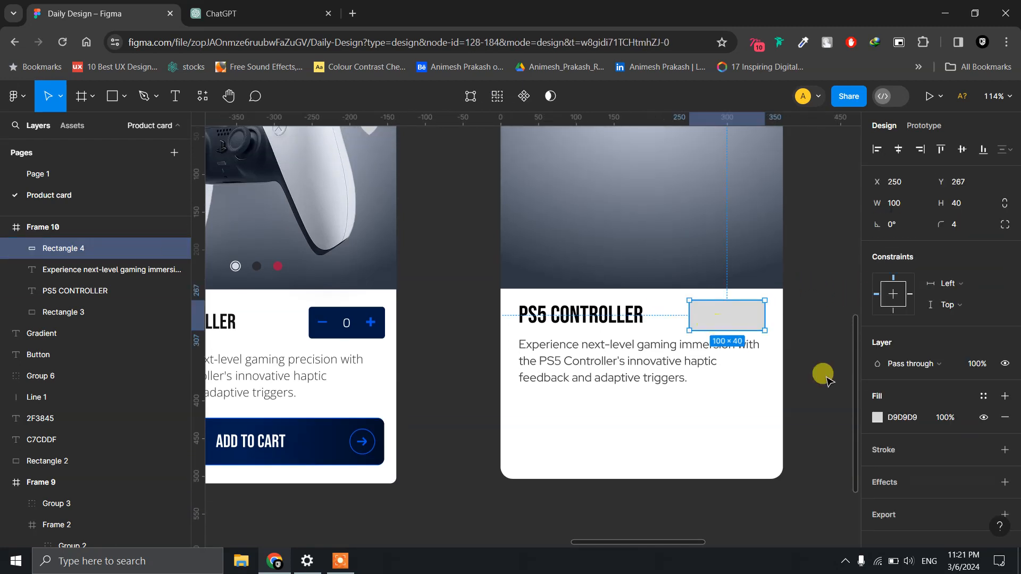
click(879, 419)
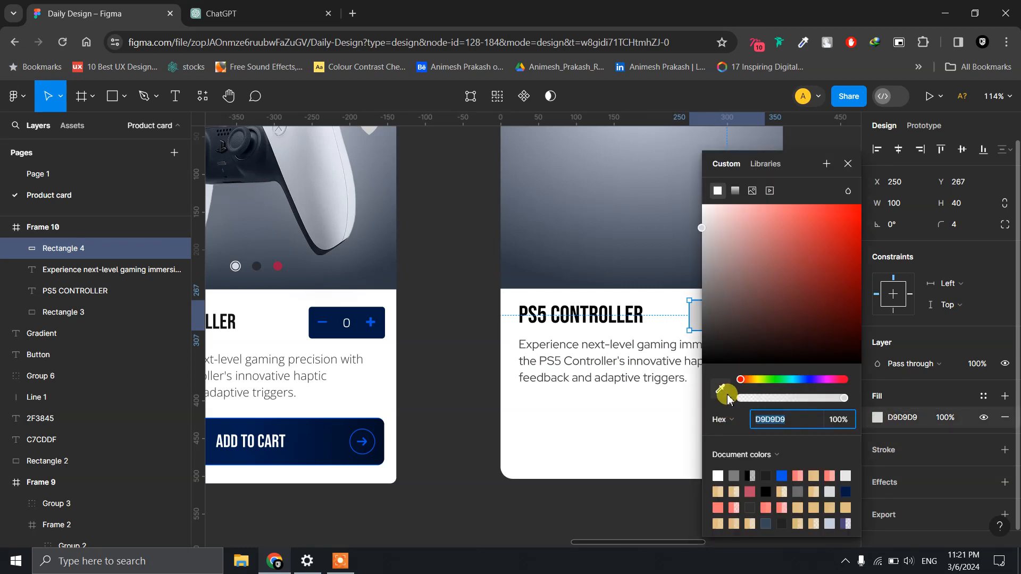
click(721, 388)
click(364, 321)
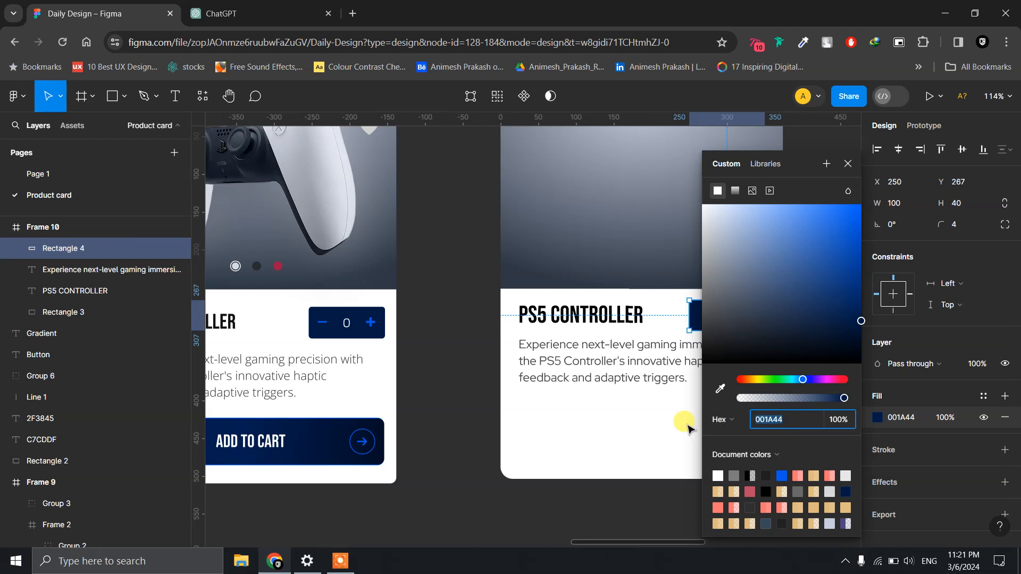
click(645, 405)
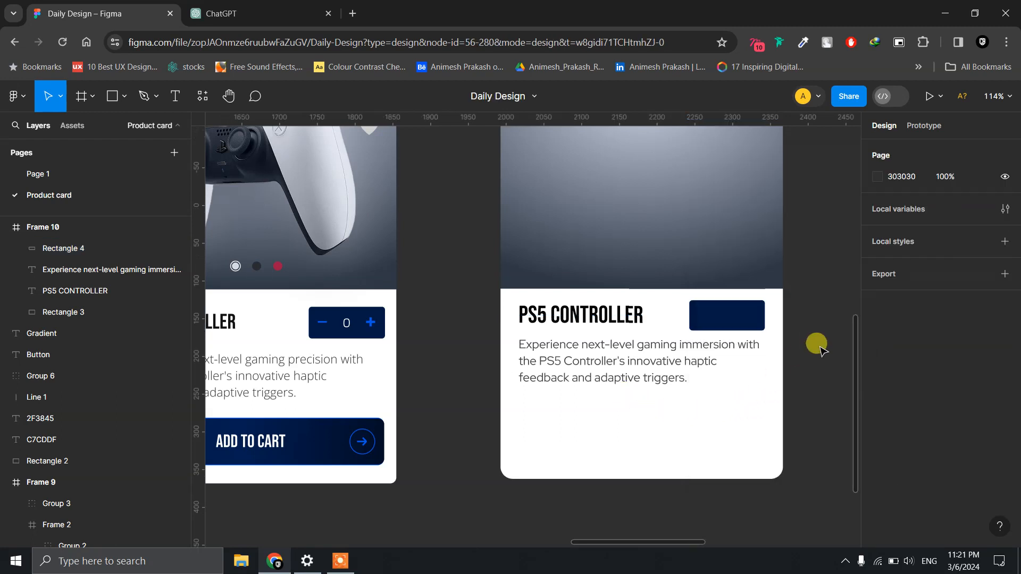
Add the text "0" inside the navy rectangle.
scroll(790, 341, down, 1)
scroll(787, 319, up, 5)
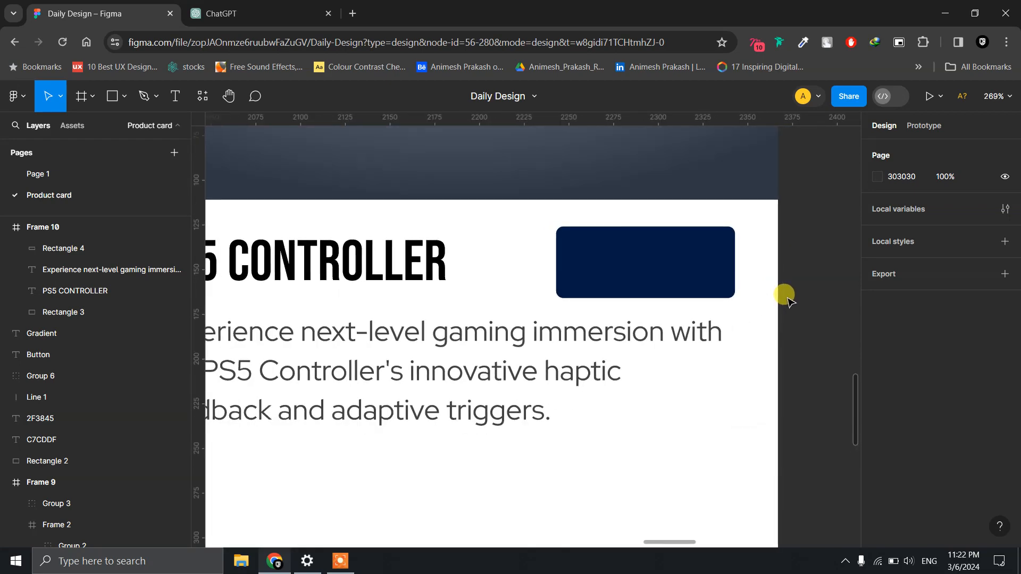
key(t)
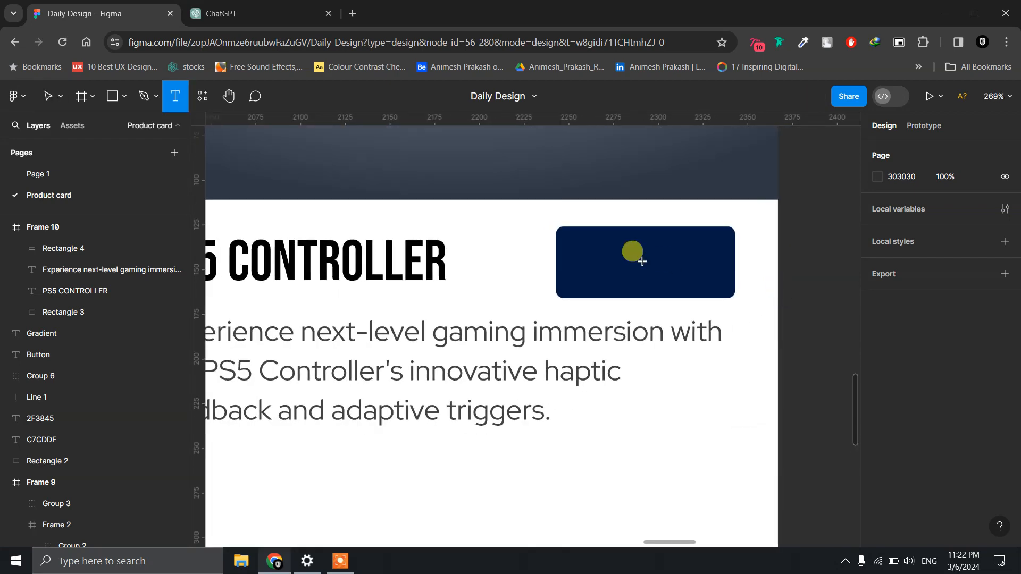
click(642, 261)
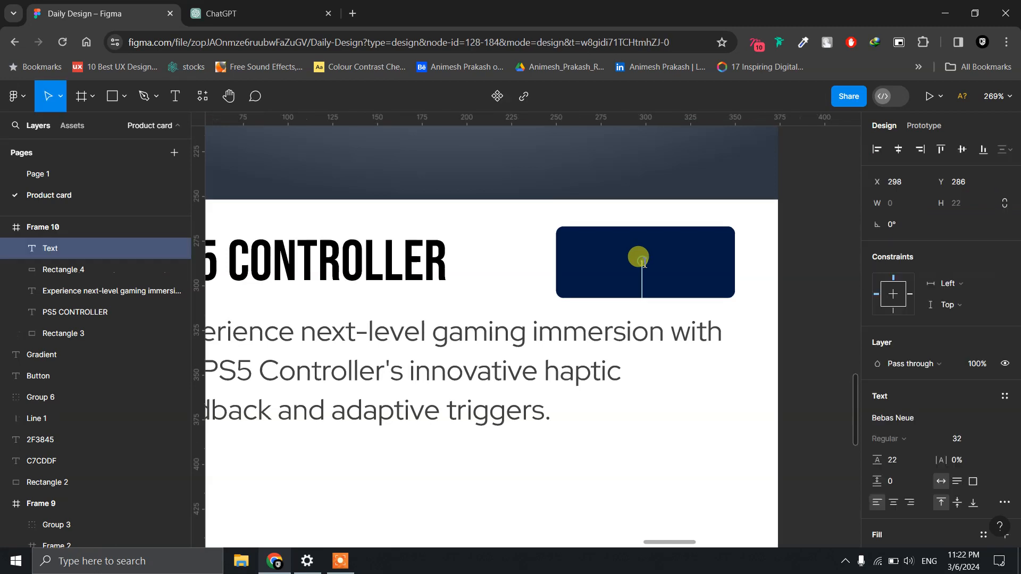
text(0)
click(687, 254)
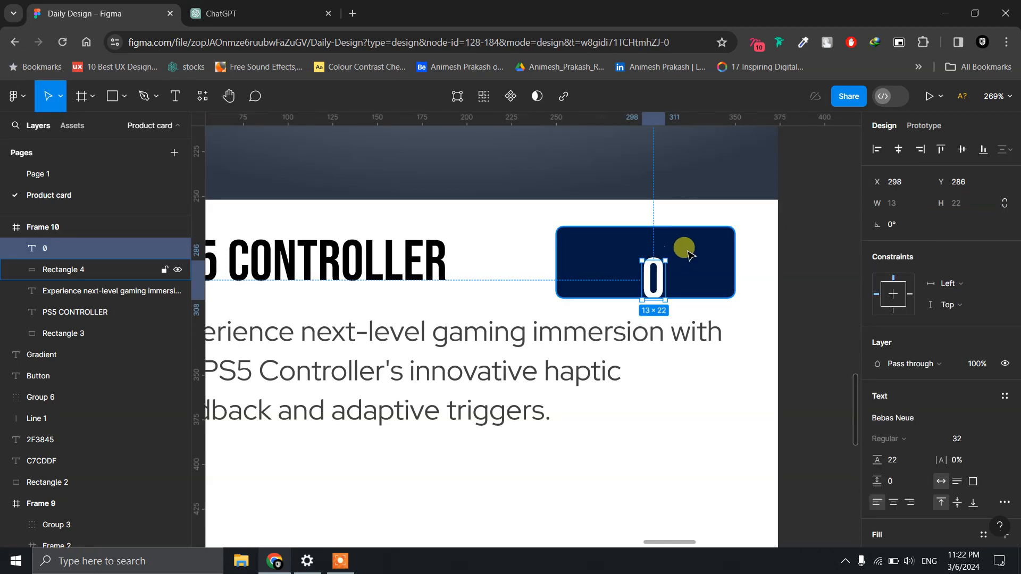
Change the 0's font to Red Hat Display and set its size to 16.
click(883, 417)
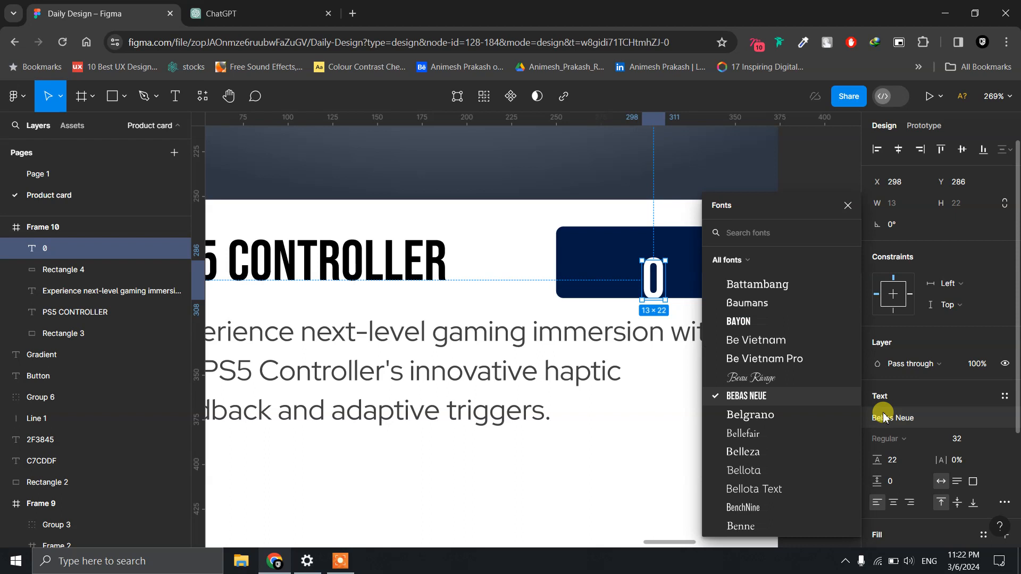
text(red)
key(Return)
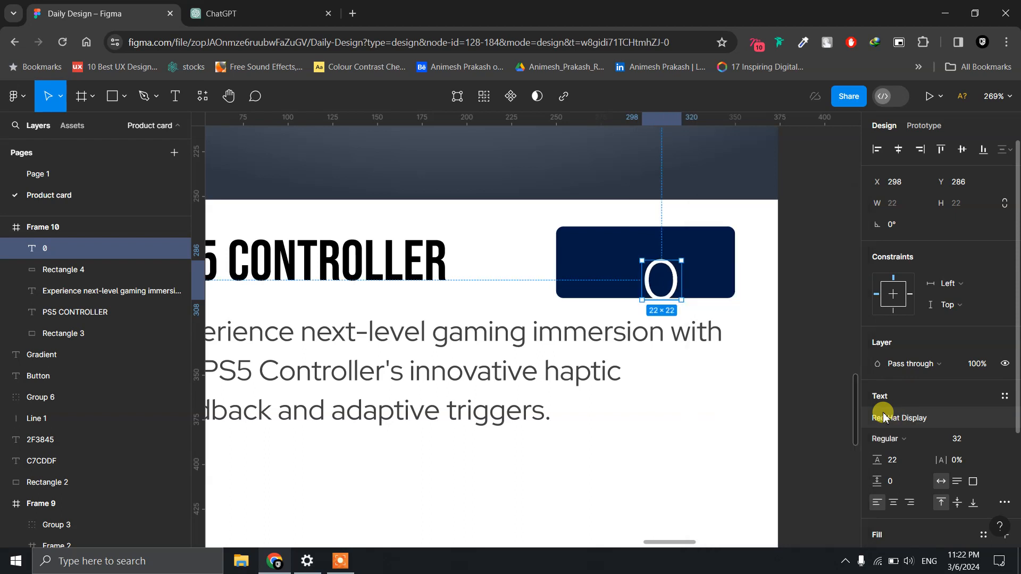
click(971, 441)
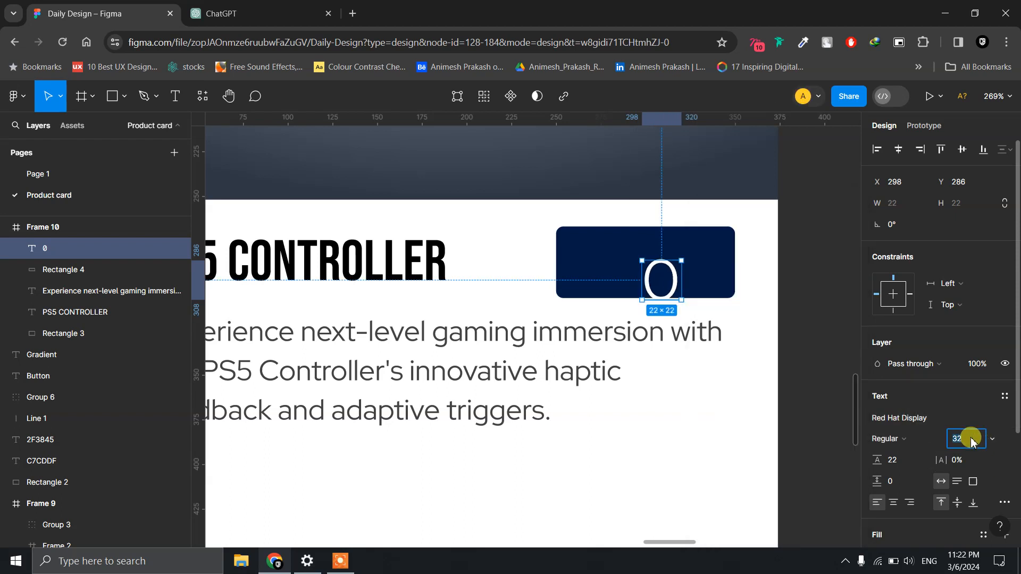
key(Return)
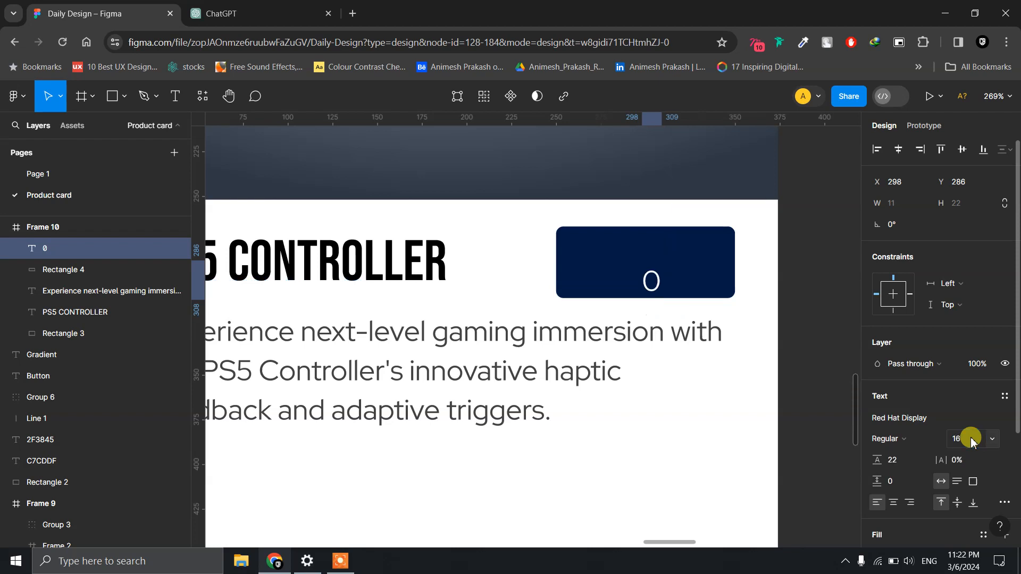
Centre the 0 inside the navy rectangle.
drag(652, 281, 647, 264)
click(818, 286)
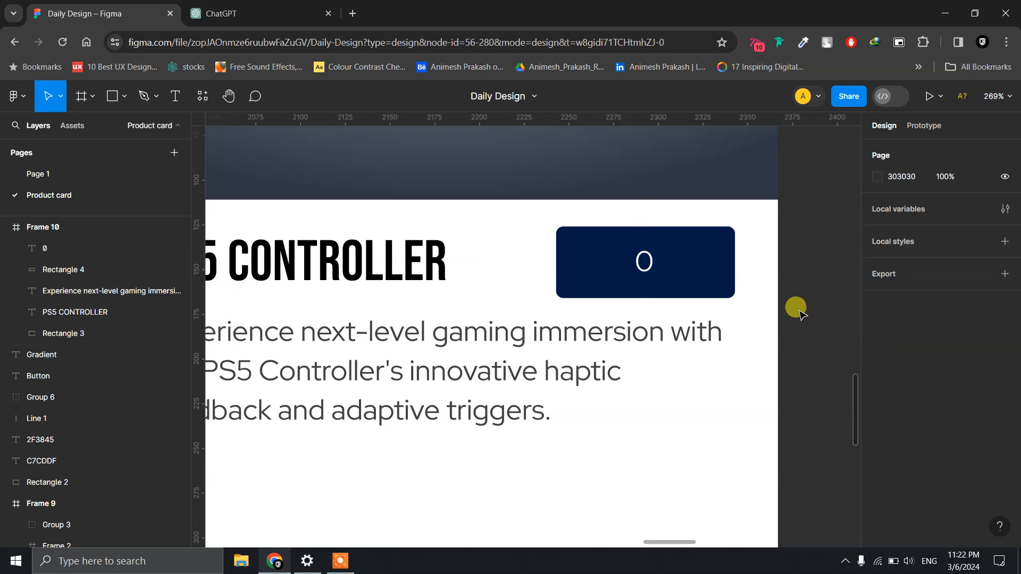
scroll(798, 319, down, 5)
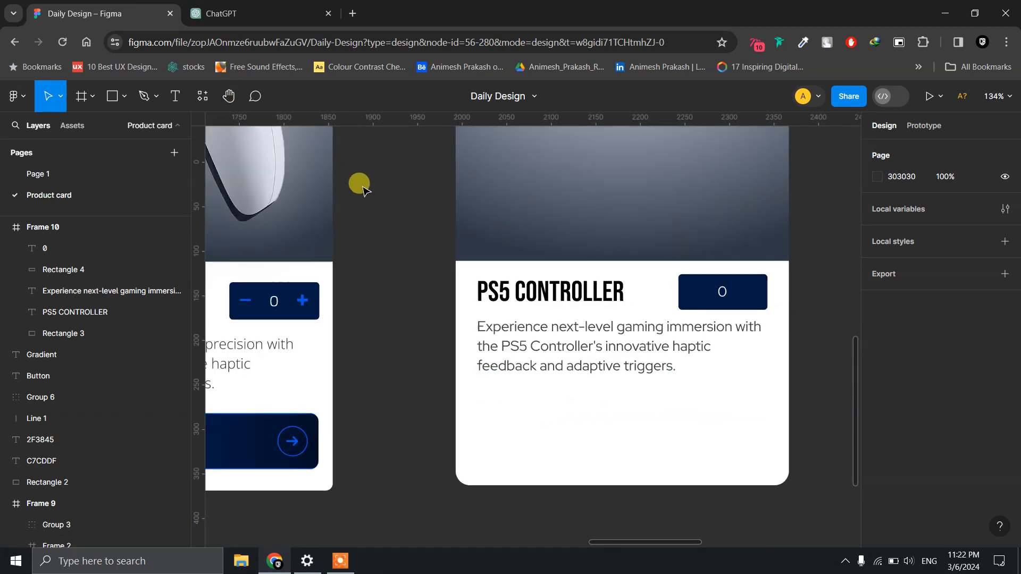
scroll(428, 235, down, 3)
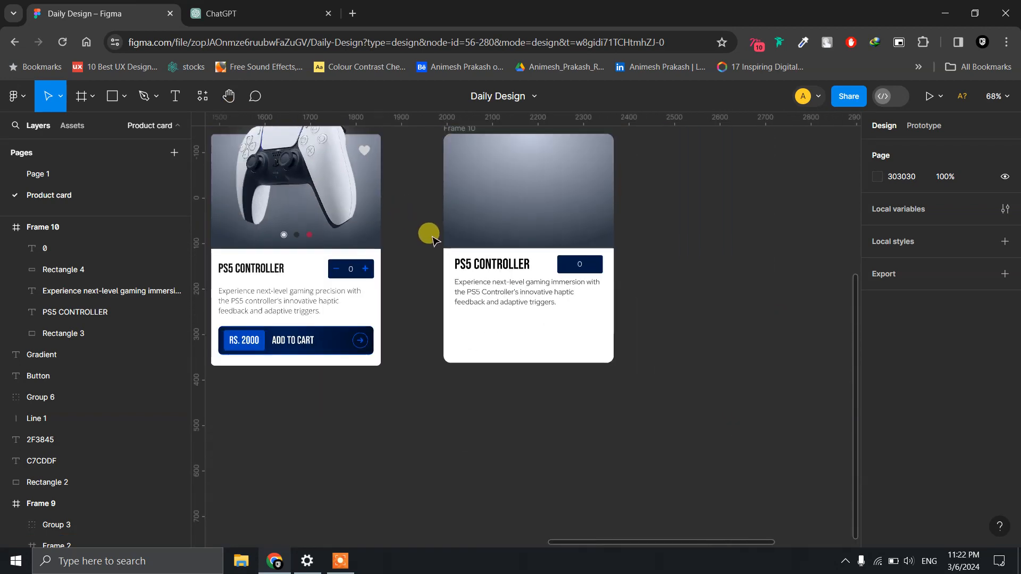
Find Flaticon's Uicons free interface icons on the web and open the community file in Figma.
click(353, 13)
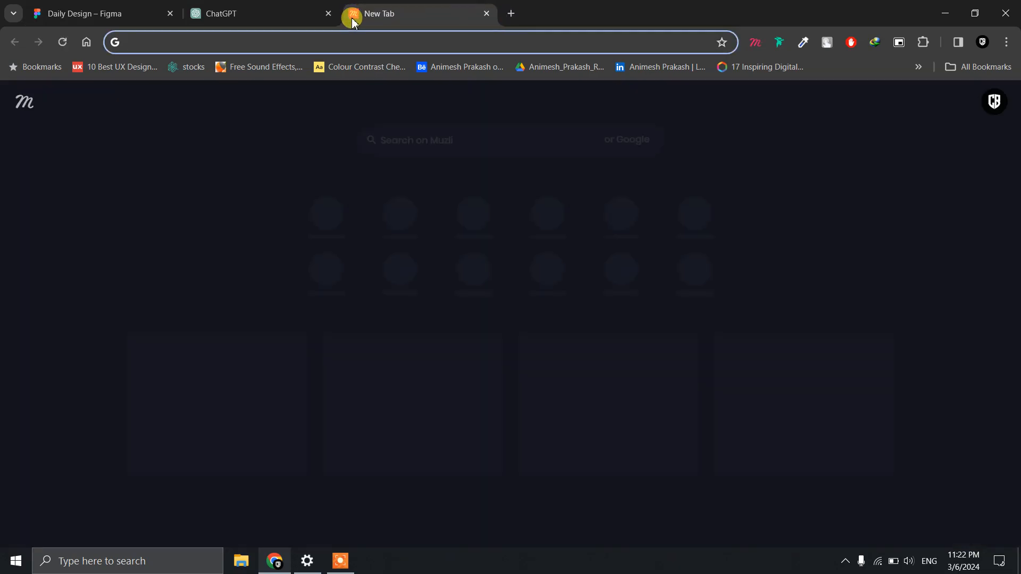
text(flatcion)
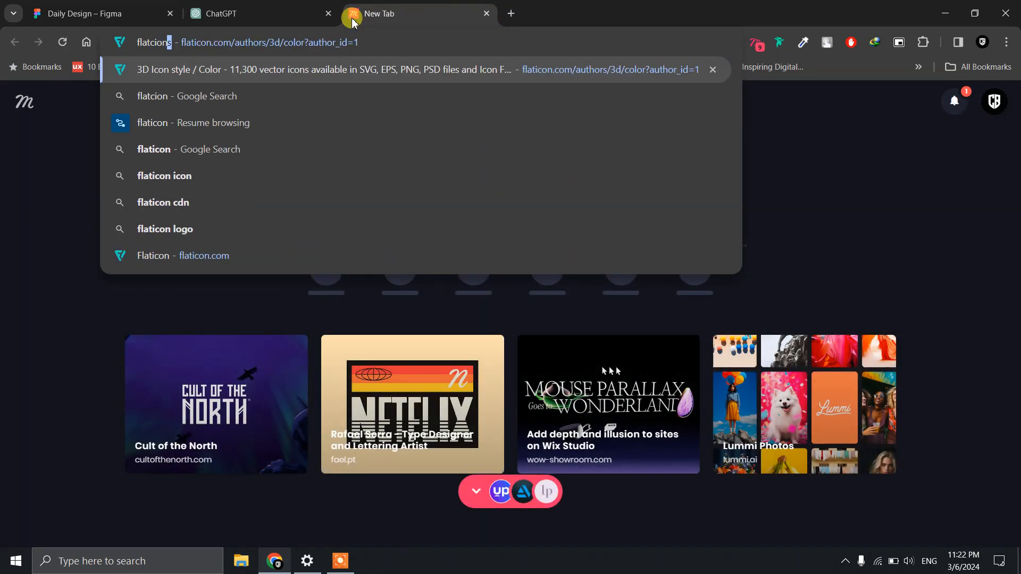
key(Return)
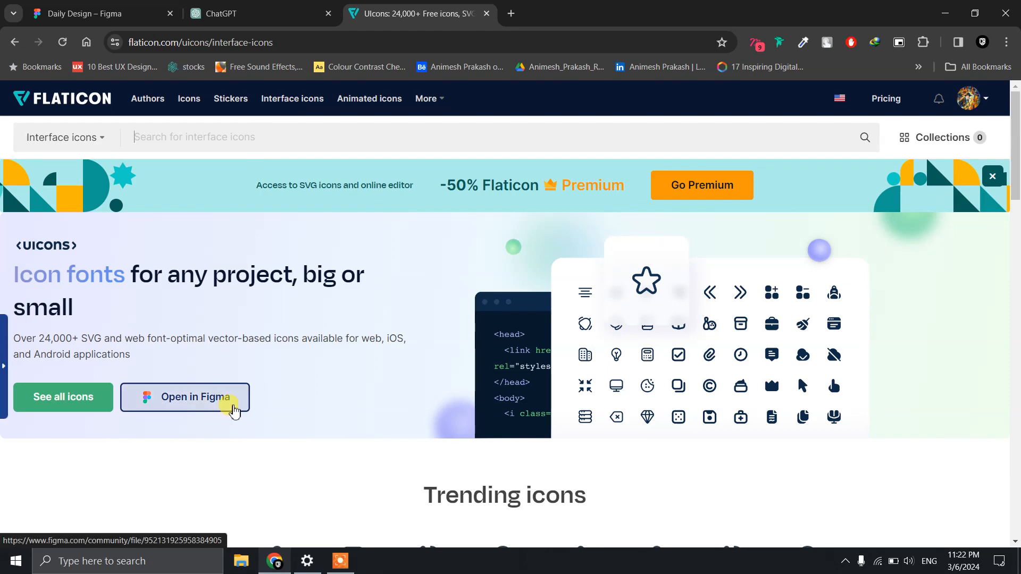
click(234, 408)
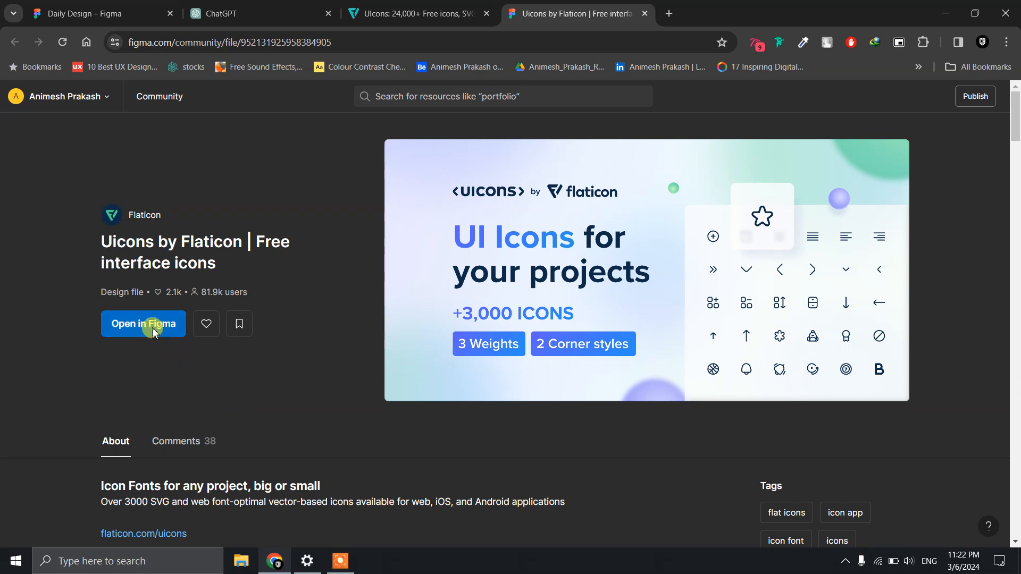
click(153, 330)
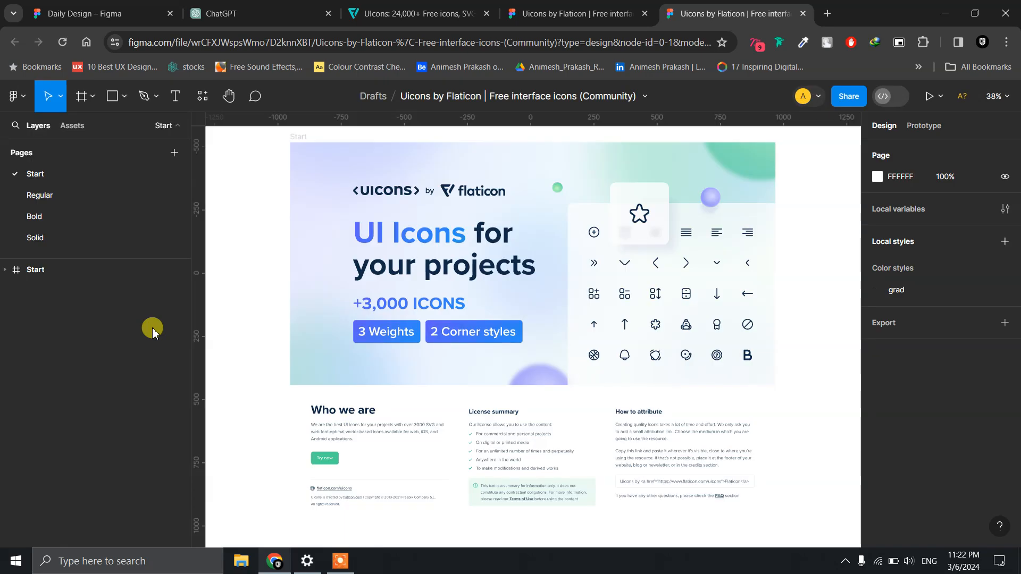
Cut the Rounded icon frame from the Regular page of the Uicons file.
click(62, 200)
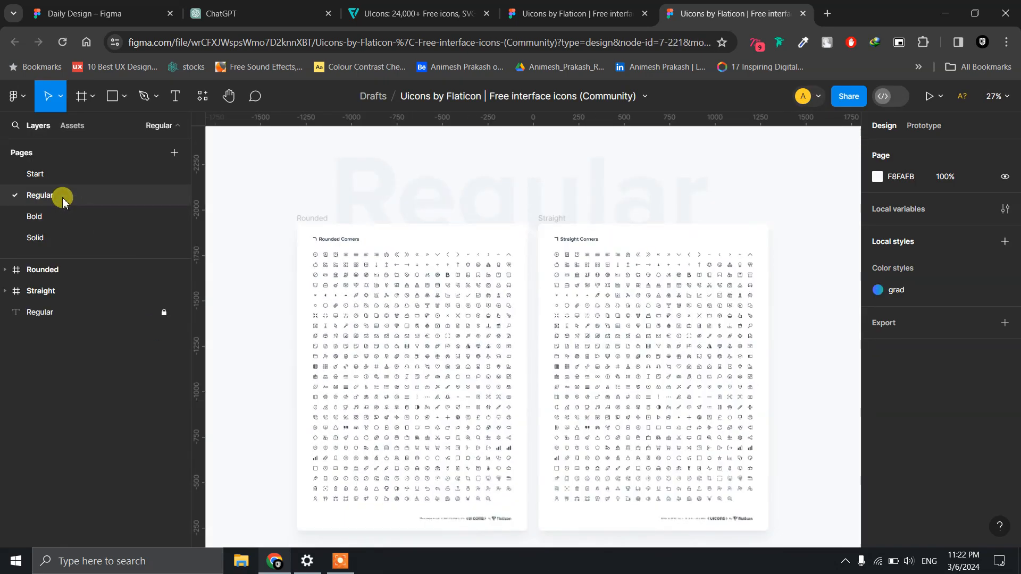
scroll(349, 291, up, 2)
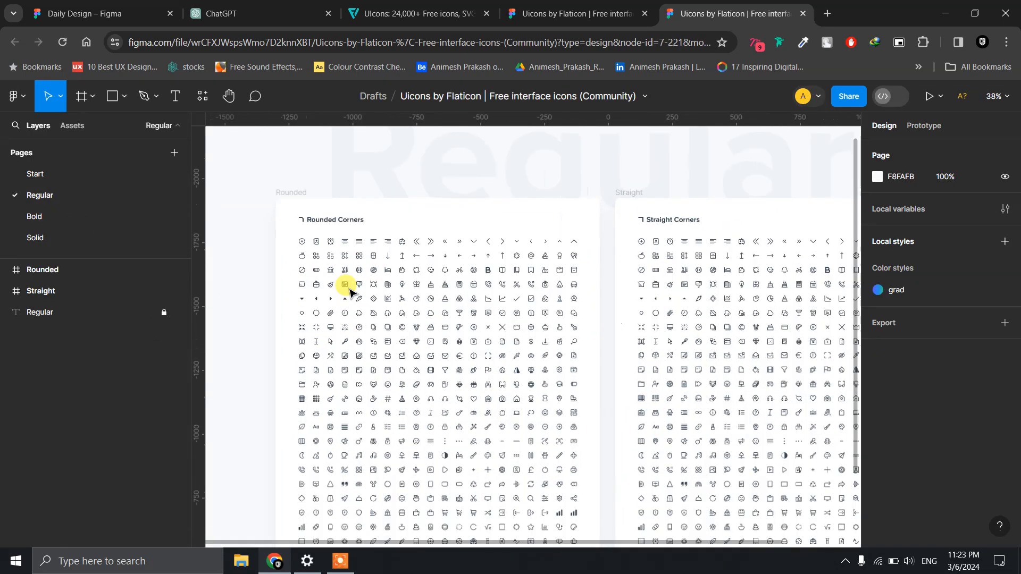
click(309, 214)
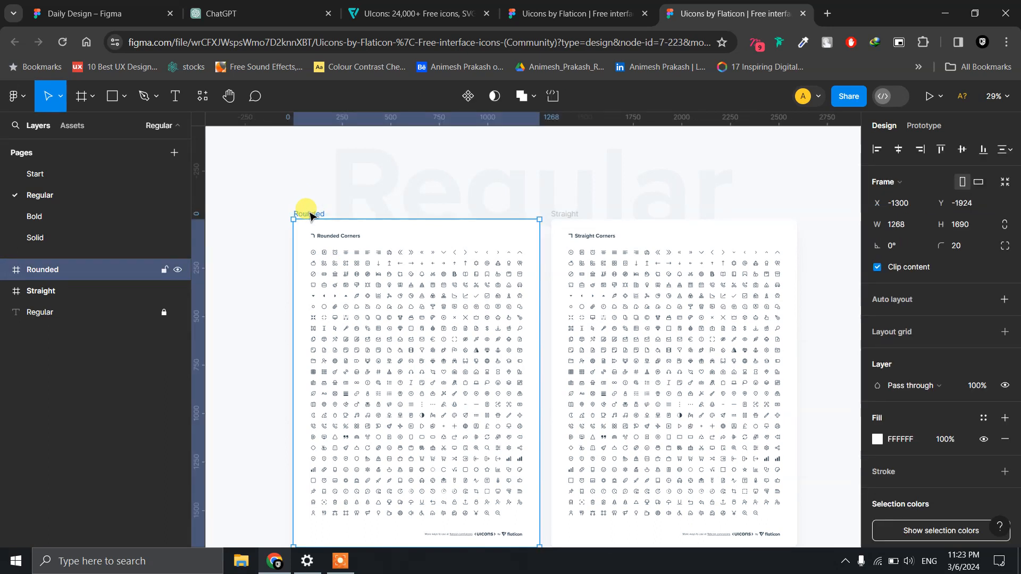
key(ctrl+x)
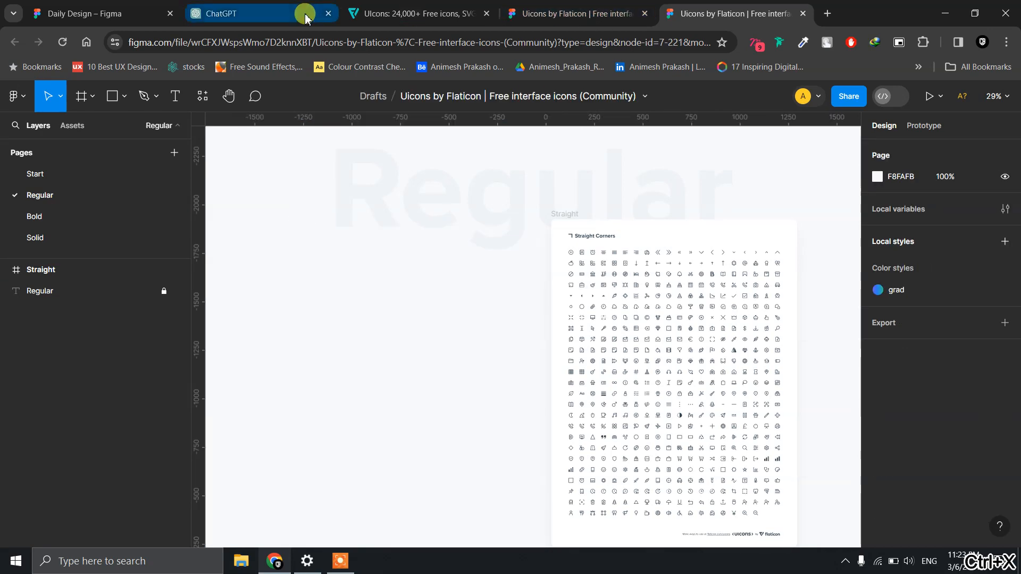
Switch to the Daily Design file and paste the Rounded icon frame into the empty area beside Frame 10.
click(114, 13)
scroll(554, 312, right, 3)
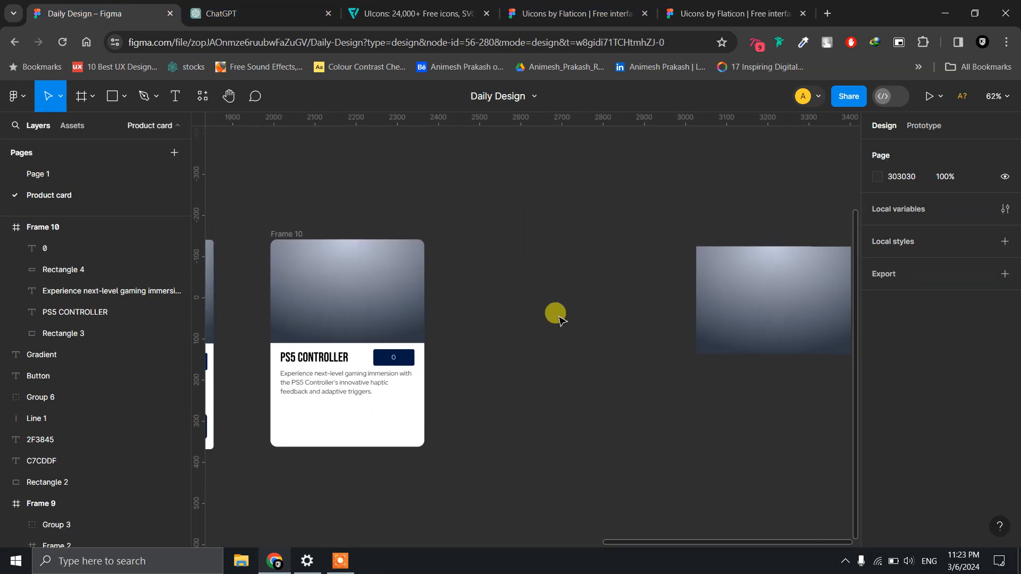
scroll(585, 283, up, 5)
drag(622, 347, 668, 113)
scroll(638, 314, up, 2)
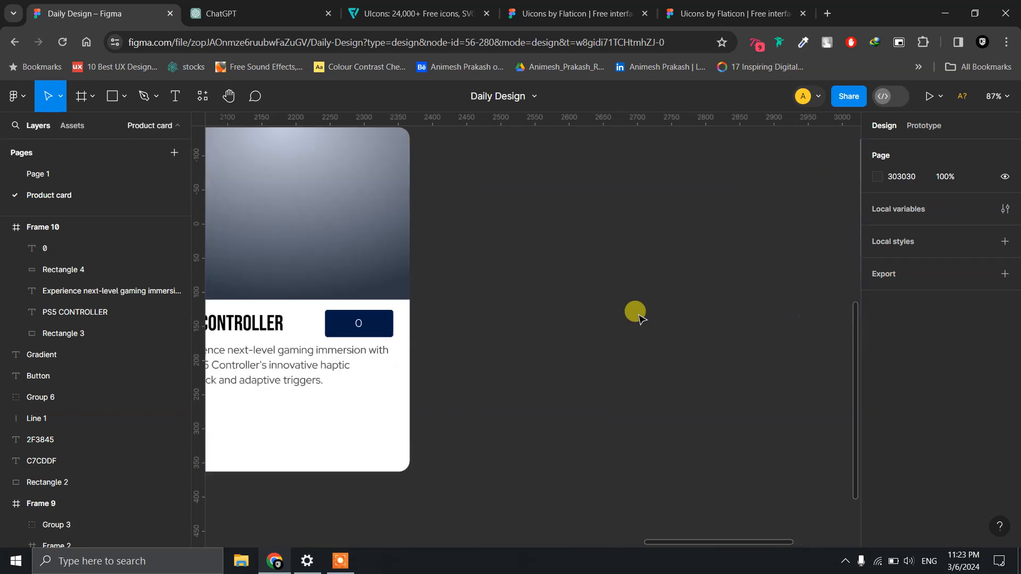
scroll(638, 315, down, 5)
scroll(638, 313, right, 5)
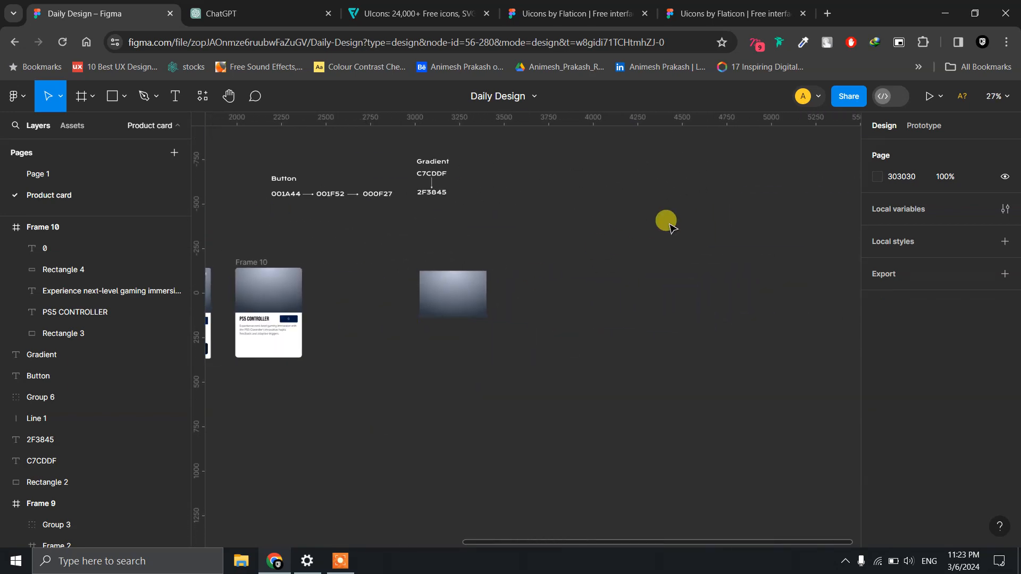
key(ctrl+v)
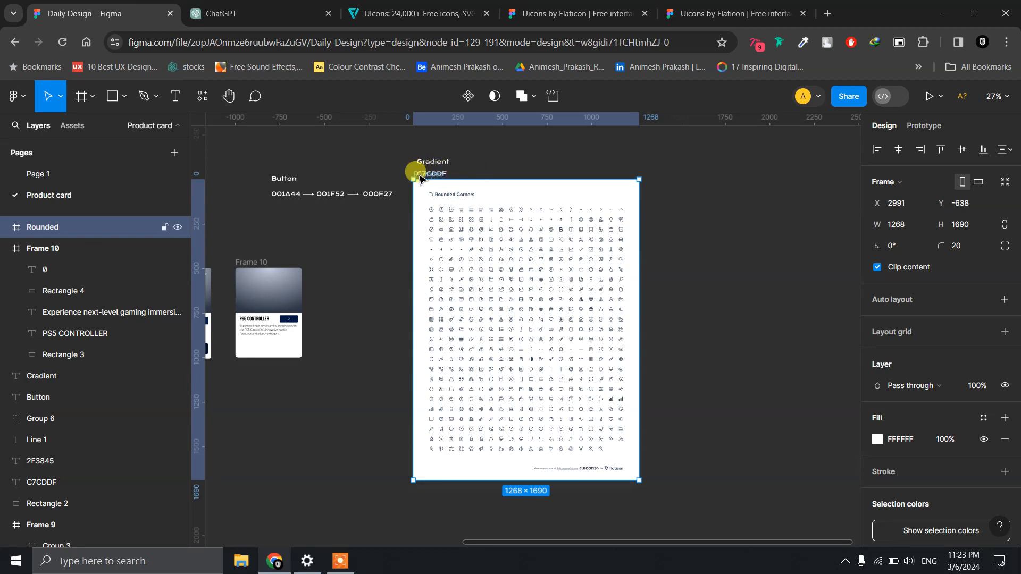
Move the loose gradient rectangle above the canvas notes and place the Rounded icon frame directly beside Frame 10.
drag(415, 172, 554, 196)
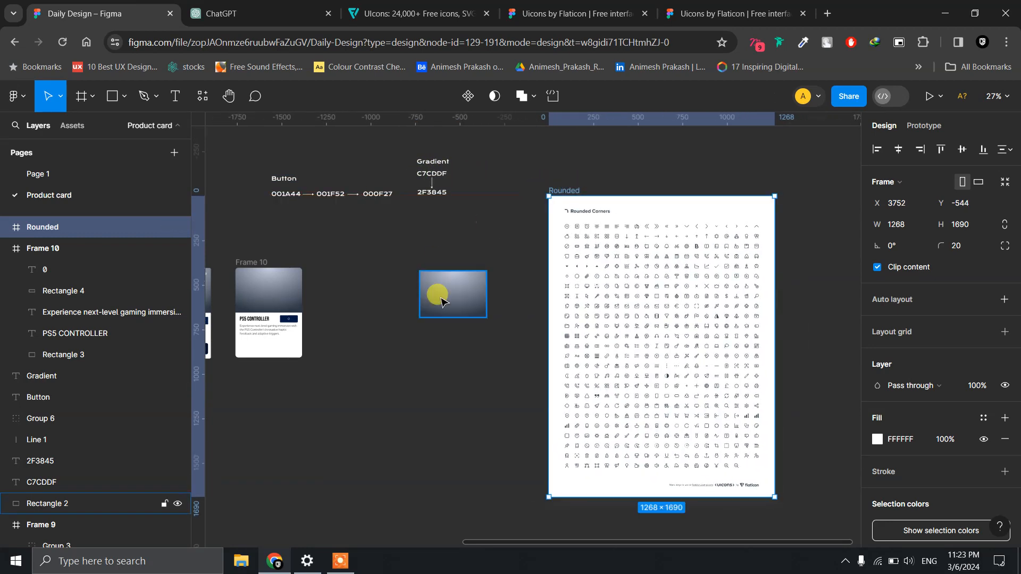
drag(440, 290, 498, 149)
drag(564, 194, 333, 223)
click(723, 356)
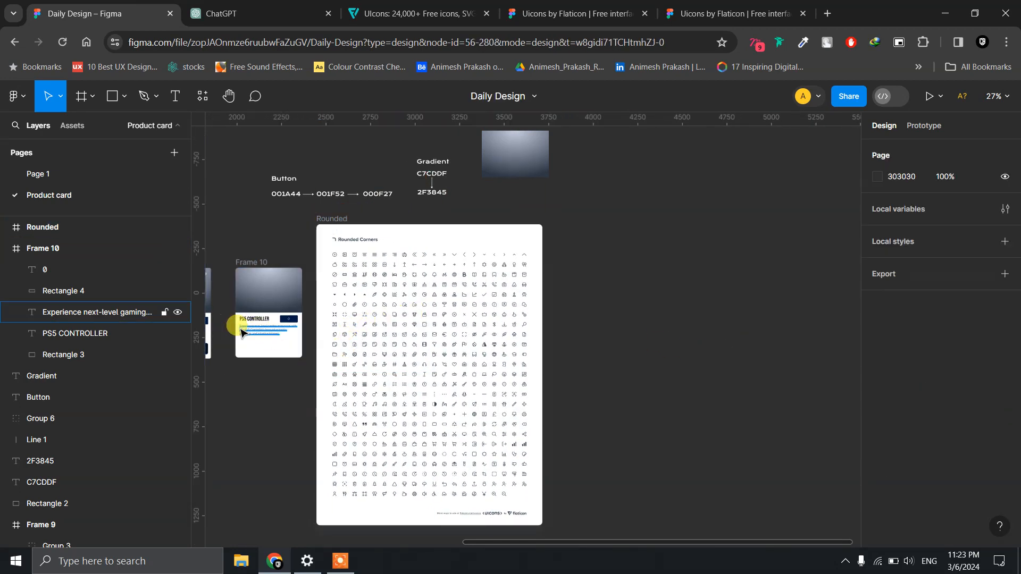
Search the assets for "add" and look through the icons for a plain plus sign.
click(73, 126)
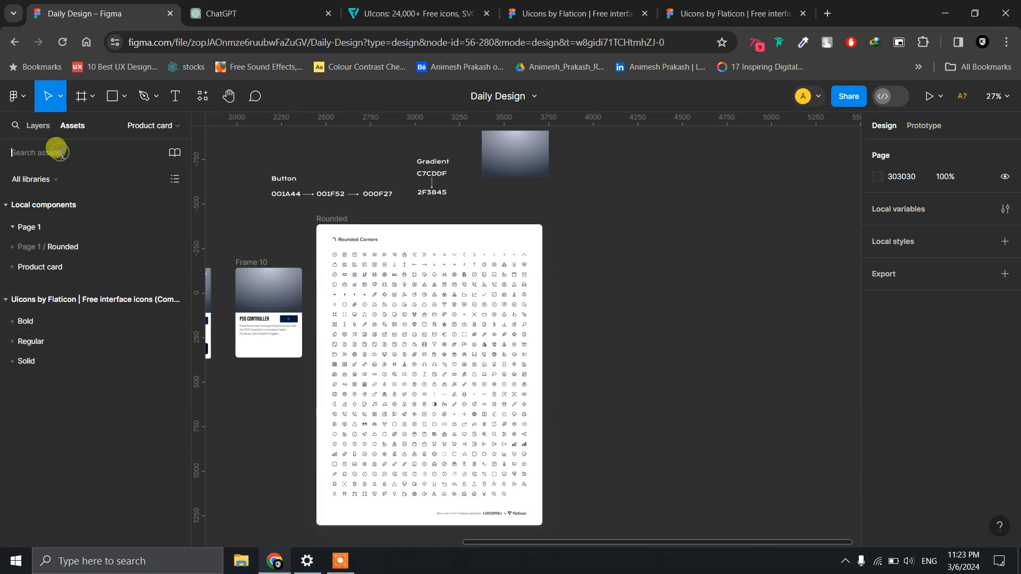
text(add)
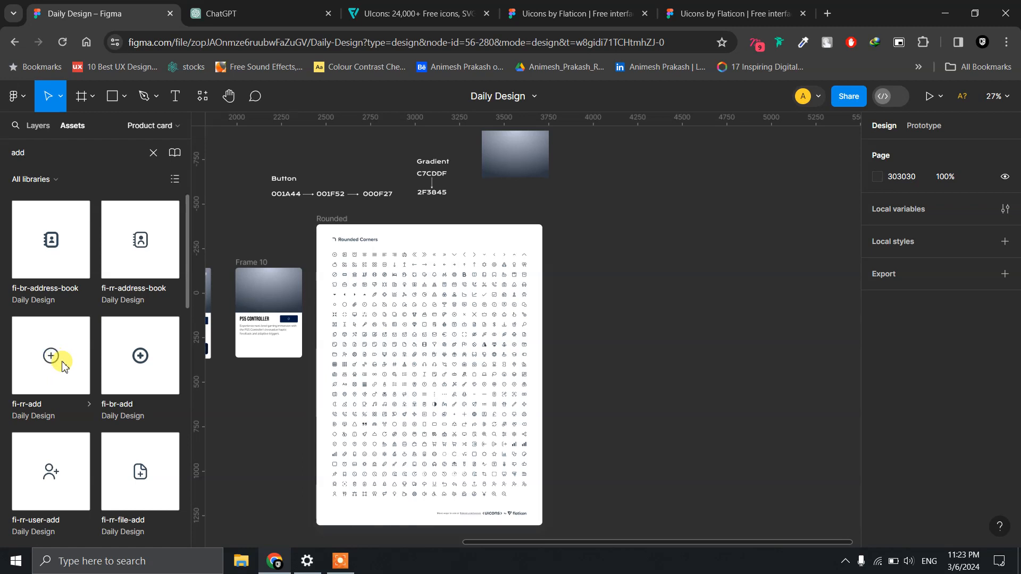
scroll(63, 367, down, 10)
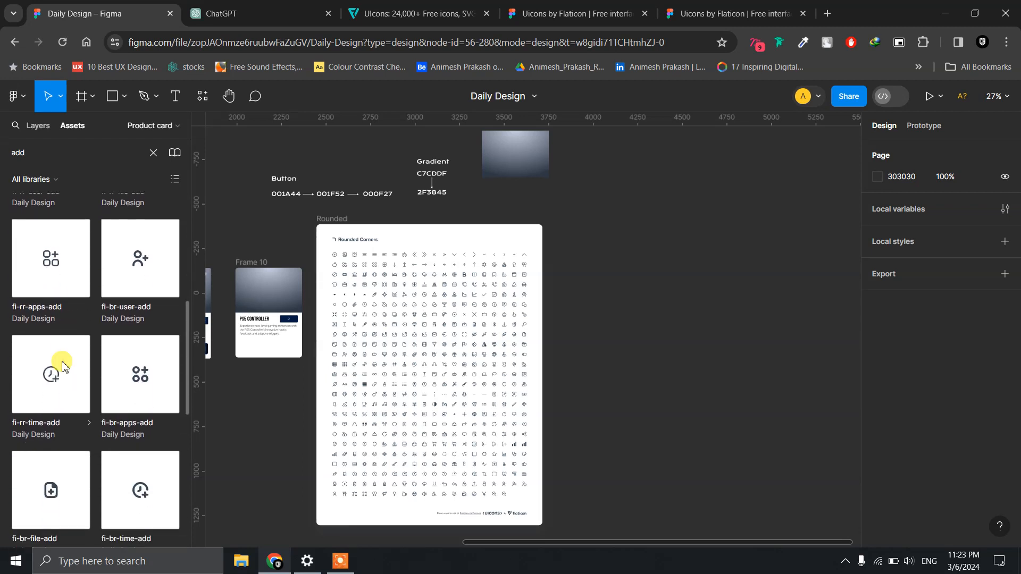
scroll(62, 365, down, 3)
scroll(63, 366, up, 8)
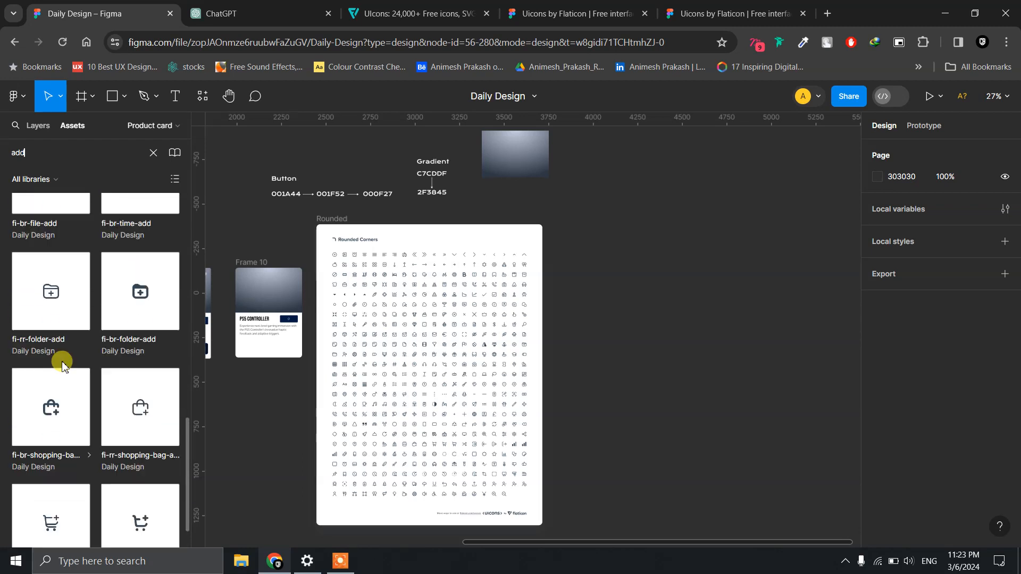
scroll(62, 366, up, 1)
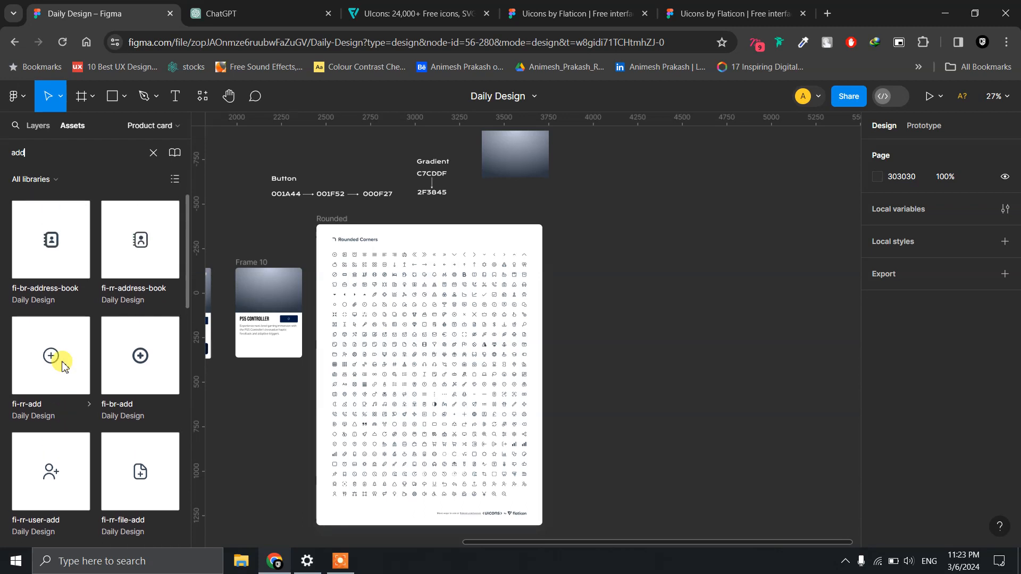
scroll(63, 366, down, 4)
Search the assets for "plus" and place the fi-bs-plus-small icon right of the 0 in the navy rectangle.
key(BackSpace)
key(BackSpace)
key(BackSpace)
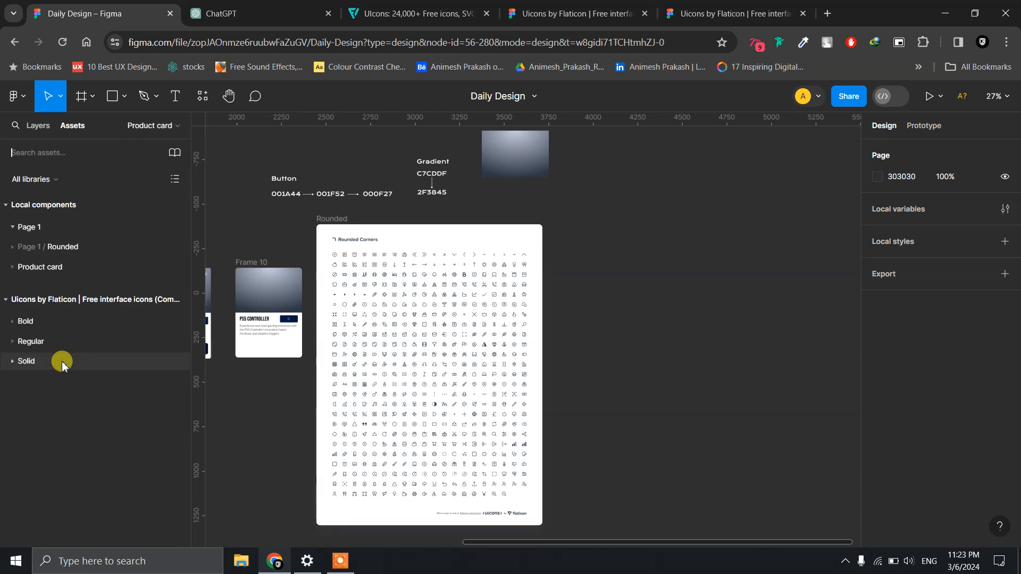
text(plus)
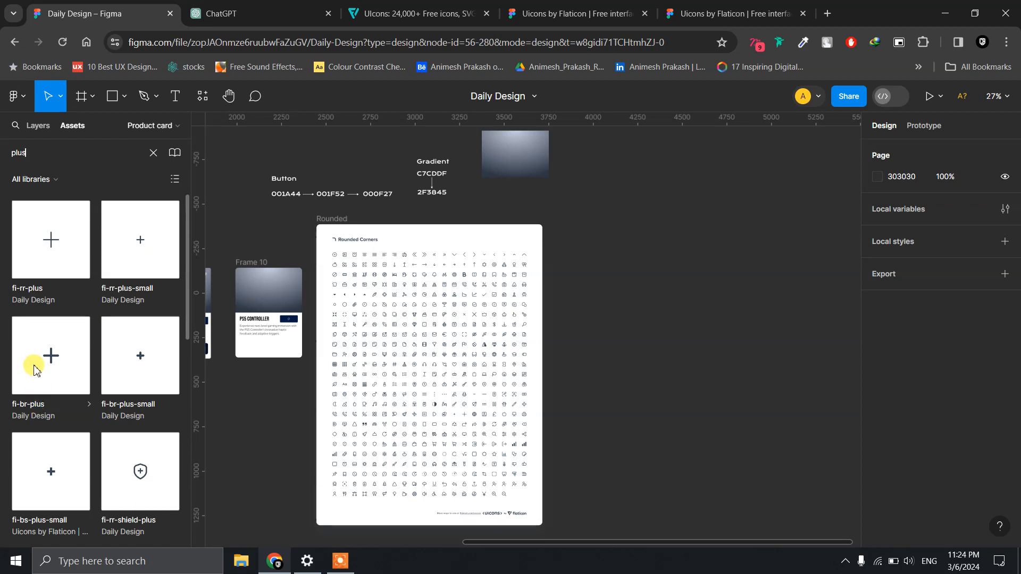
scroll(33, 361, down, 3)
scroll(33, 362, down, 3)
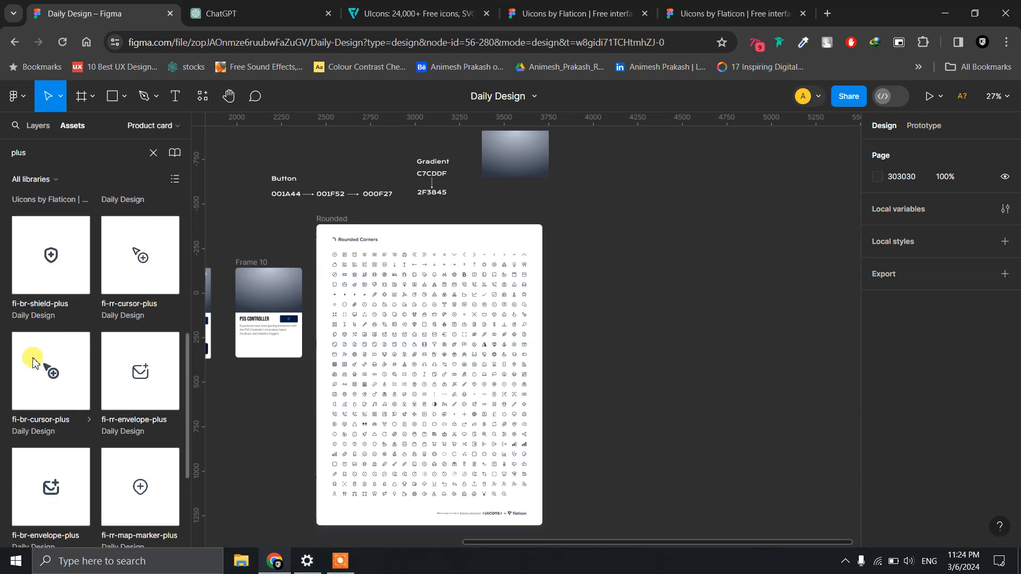
scroll(33, 362, up, 5)
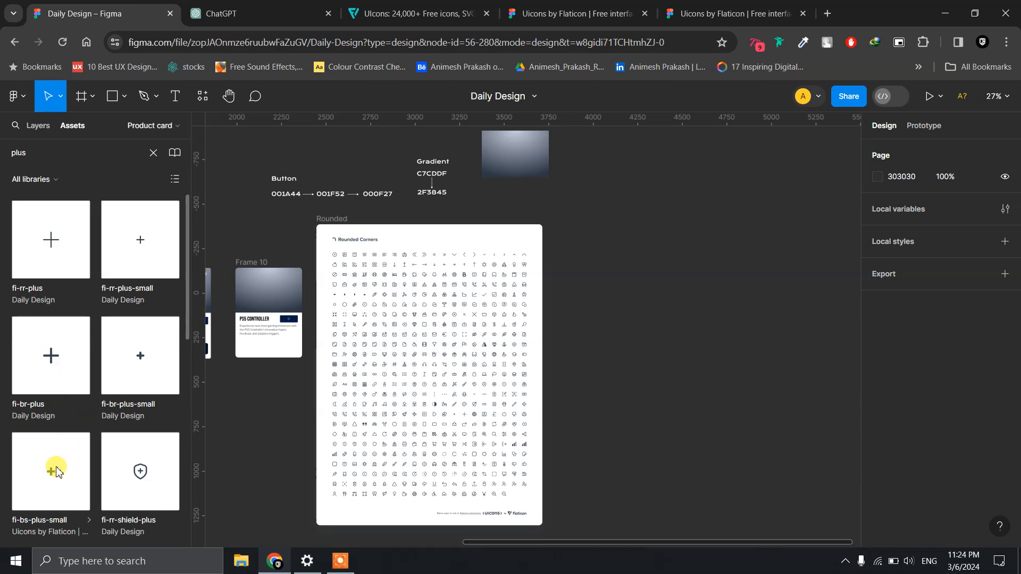
scroll(292, 314, up, 5)
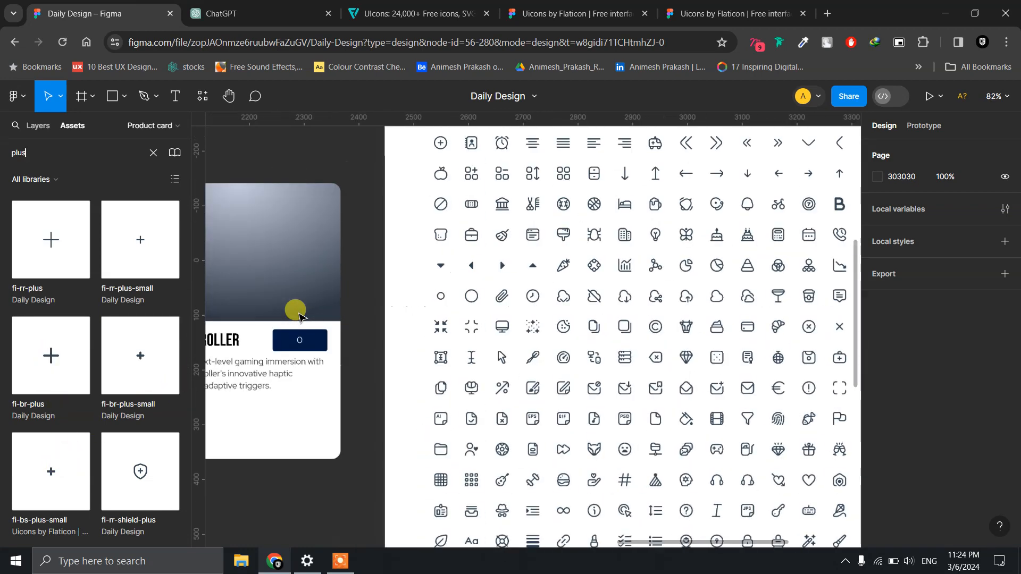
scroll(299, 317, up, 2)
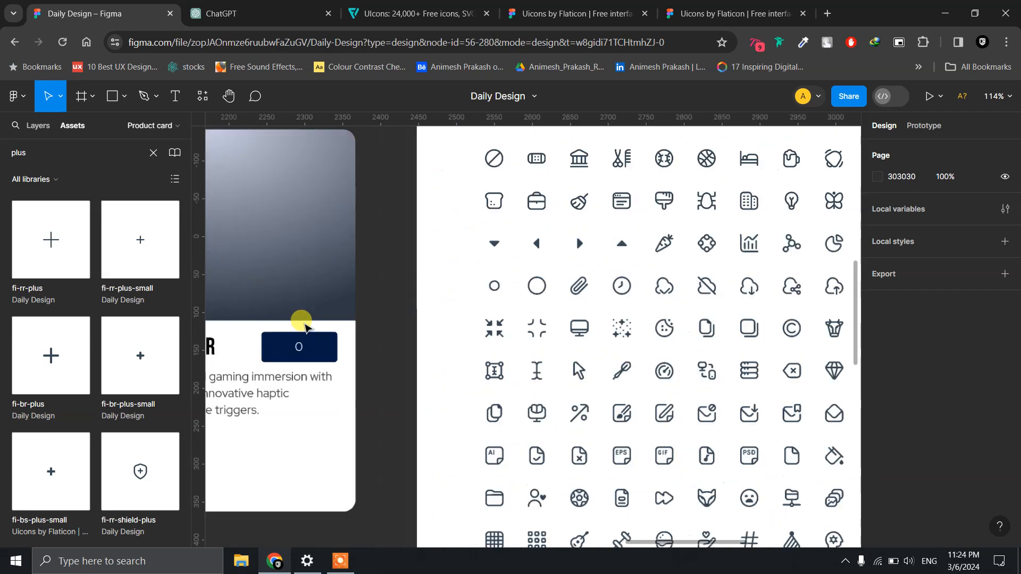
click(53, 471)
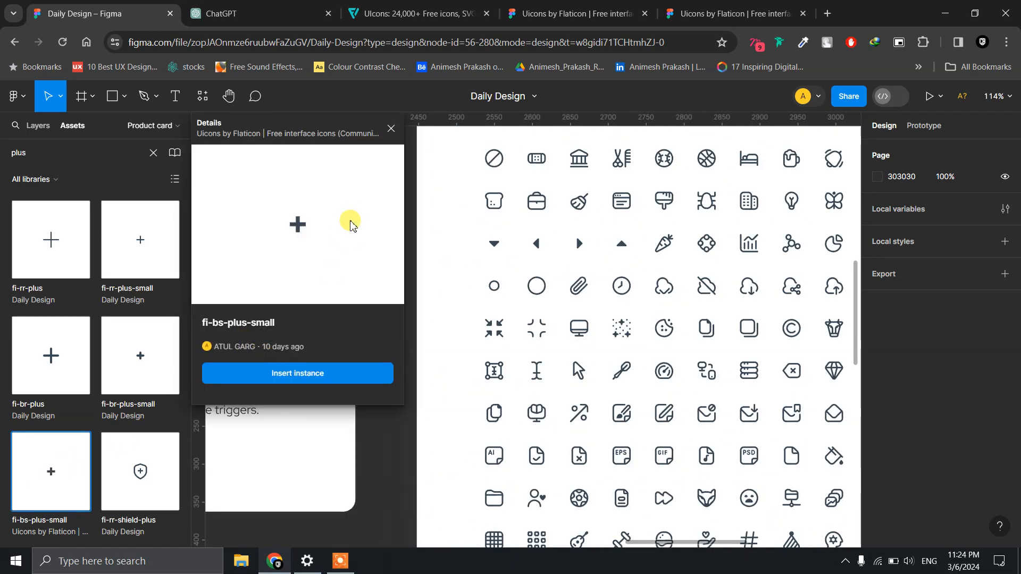
click(393, 128)
drag(44, 462, 319, 349)
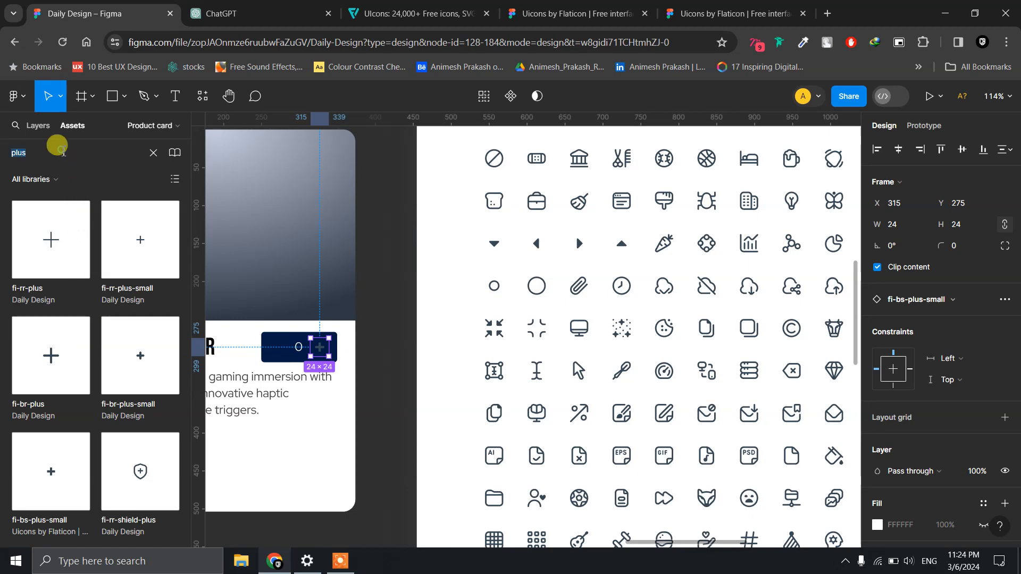
Search the assets for "minus" and place the fi-br-minus-small icon left of the 0 in the navy rectangle.
text(min)
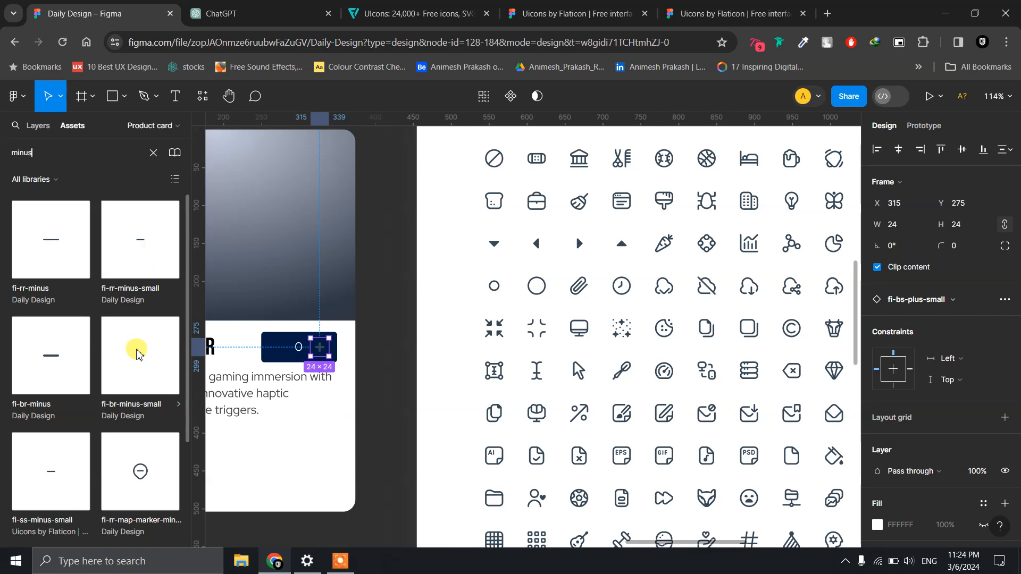
drag(137, 354, 283, 353)
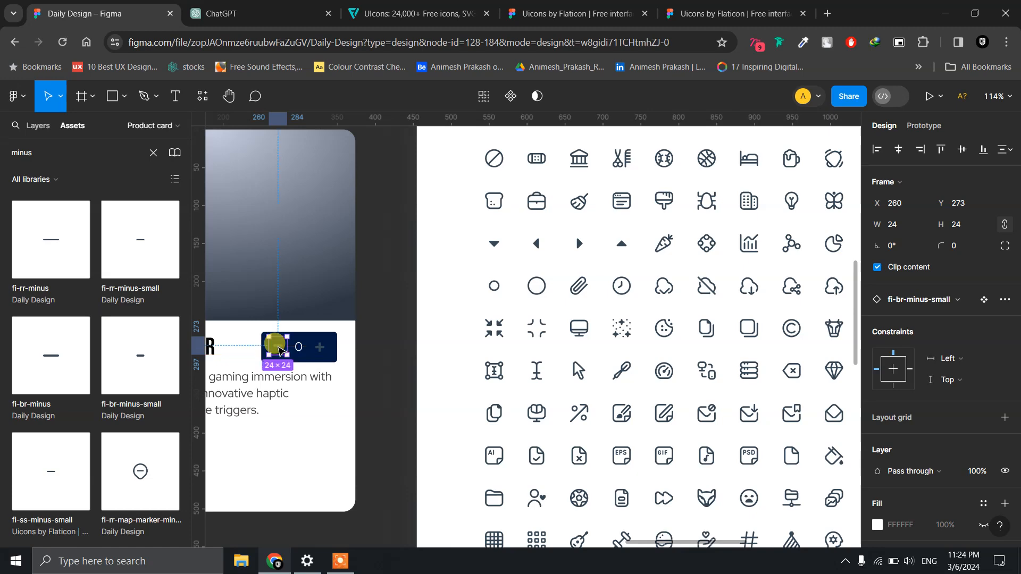
Align the minus icon, the 0 and the plus icon on their vertical centres and combine them in an auto layout.
scroll(344, 367, up, 5)
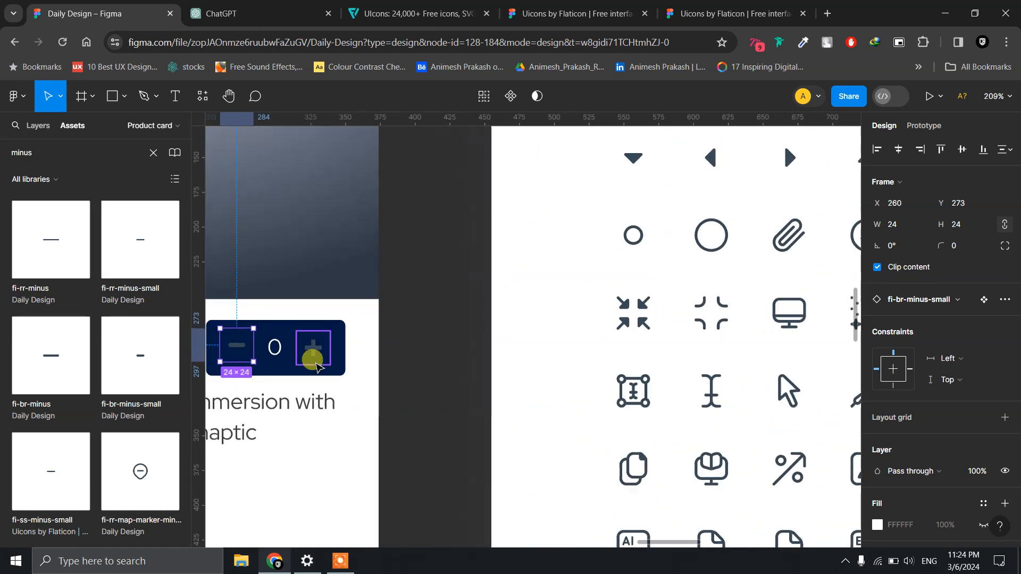
drag(413, 348, 412, 339)
shift+click(415, 336)
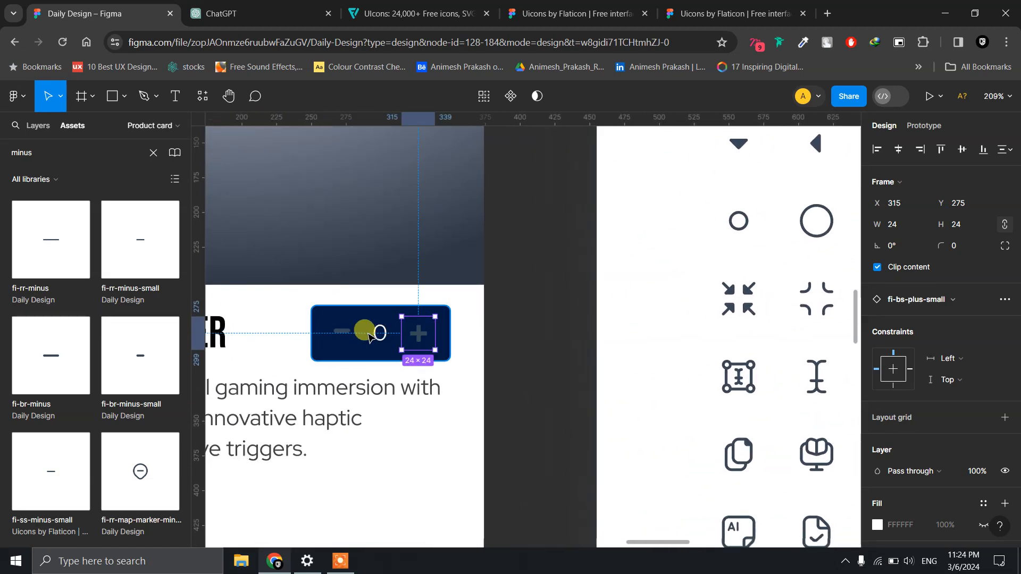
shift+click(381, 333)
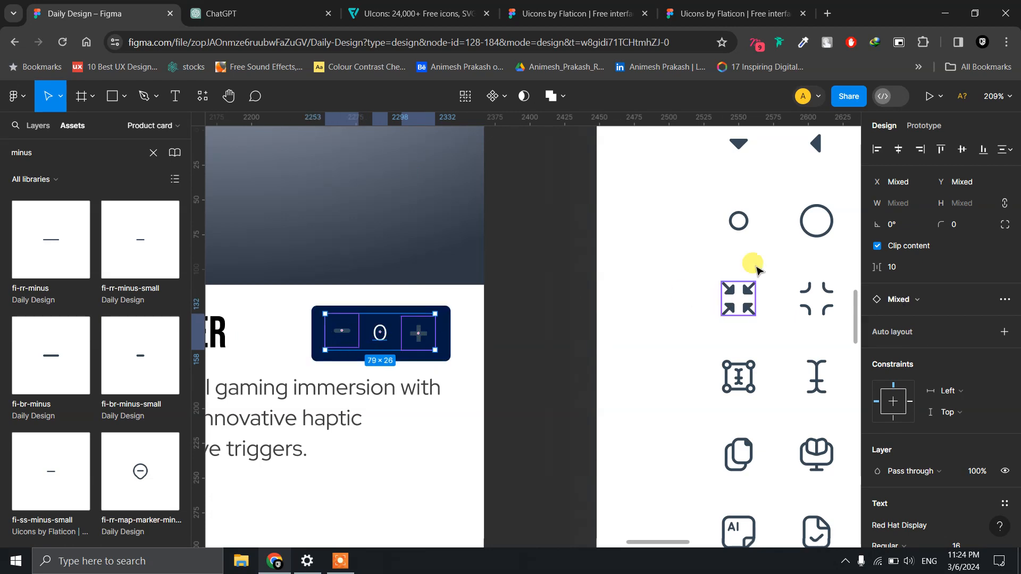
click(964, 152)
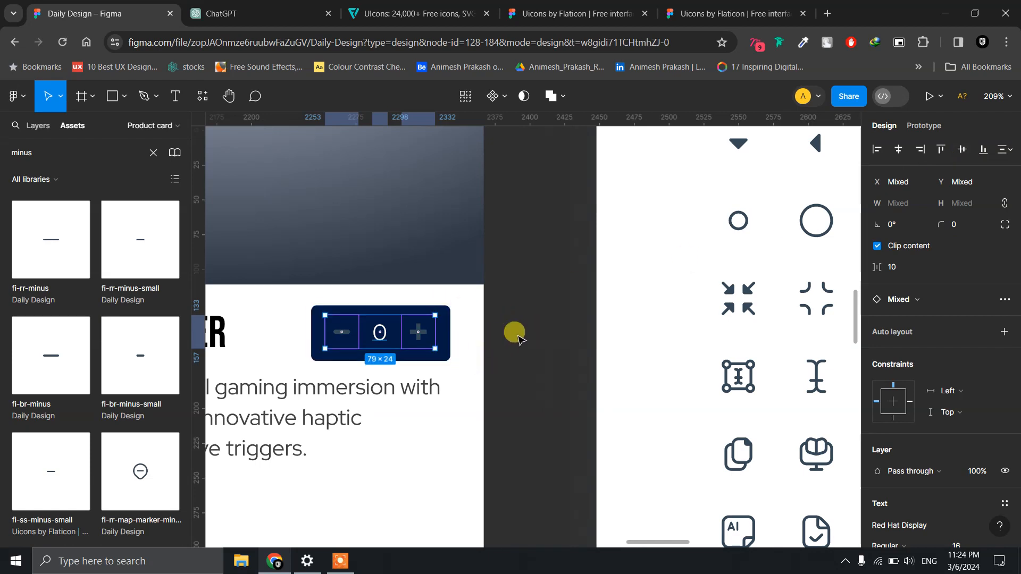
click(1004, 335)
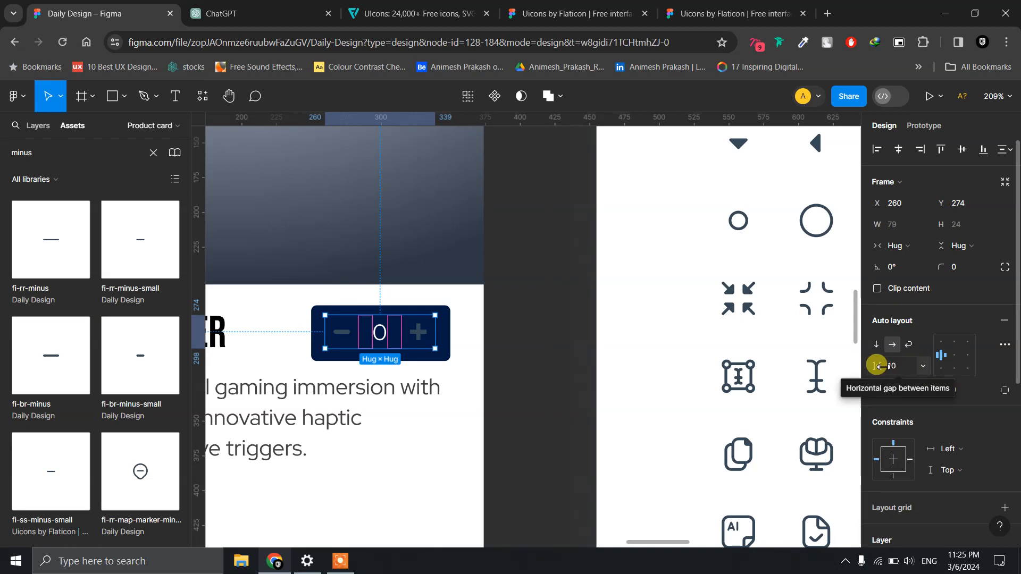
Set the gap between the minus icon, 0 and plus icon to 16 and centre the group horizontally on the navy rectangle.
drag(879, 367, 874, 366)
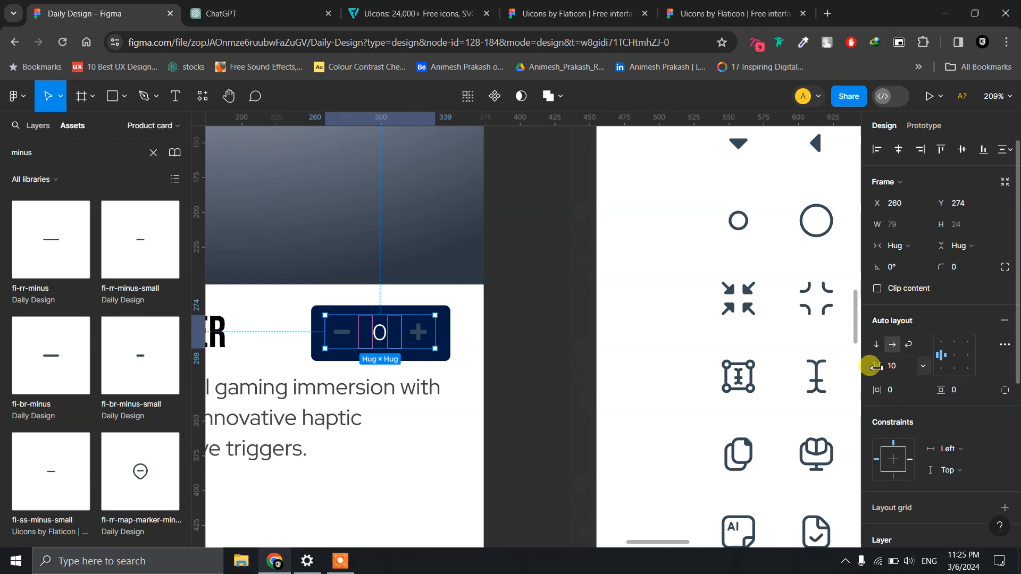
drag(877, 367, 878, 366)
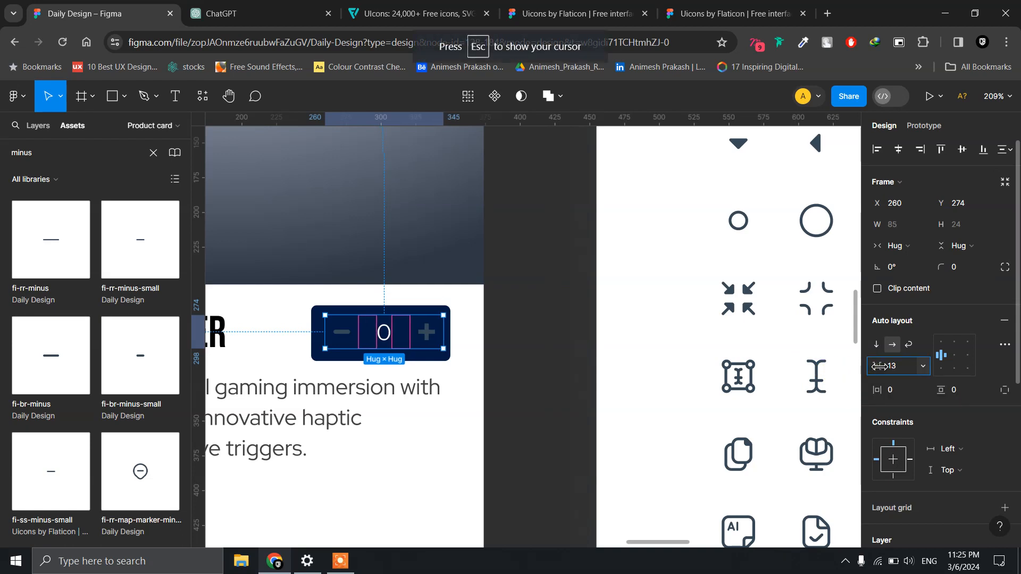
drag(880, 367, 883, 366)
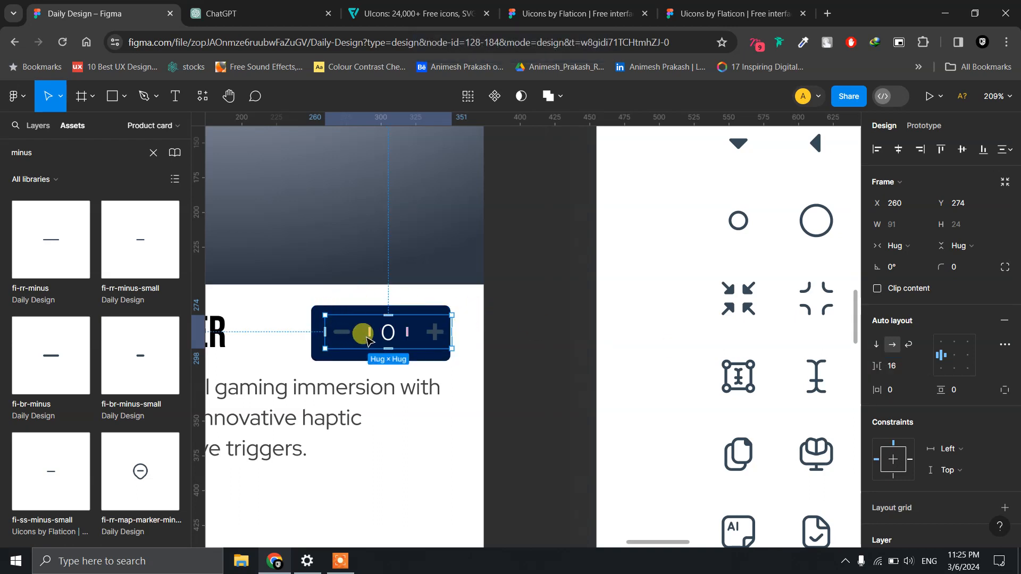
shift+click(313, 326)
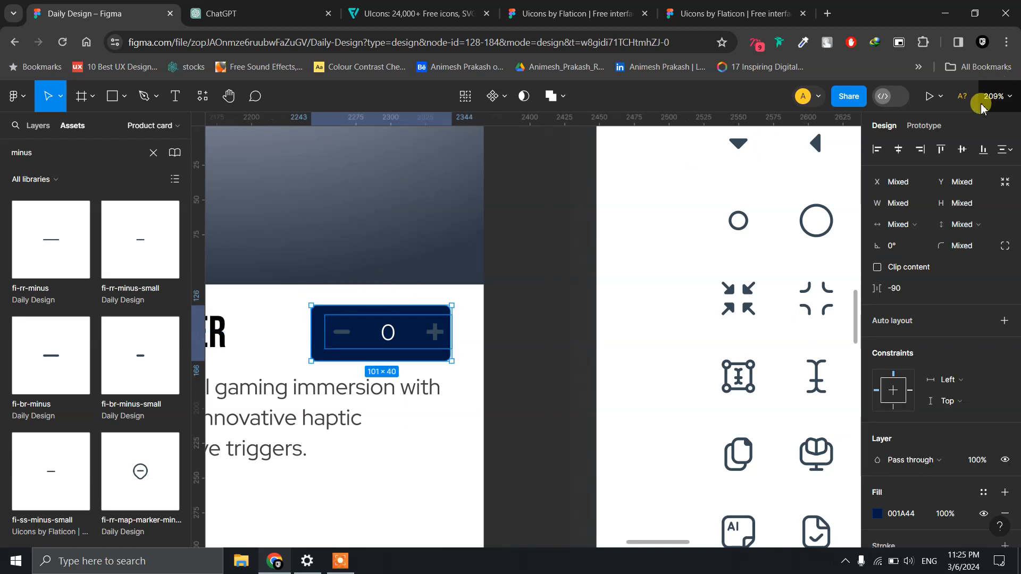
click(899, 149)
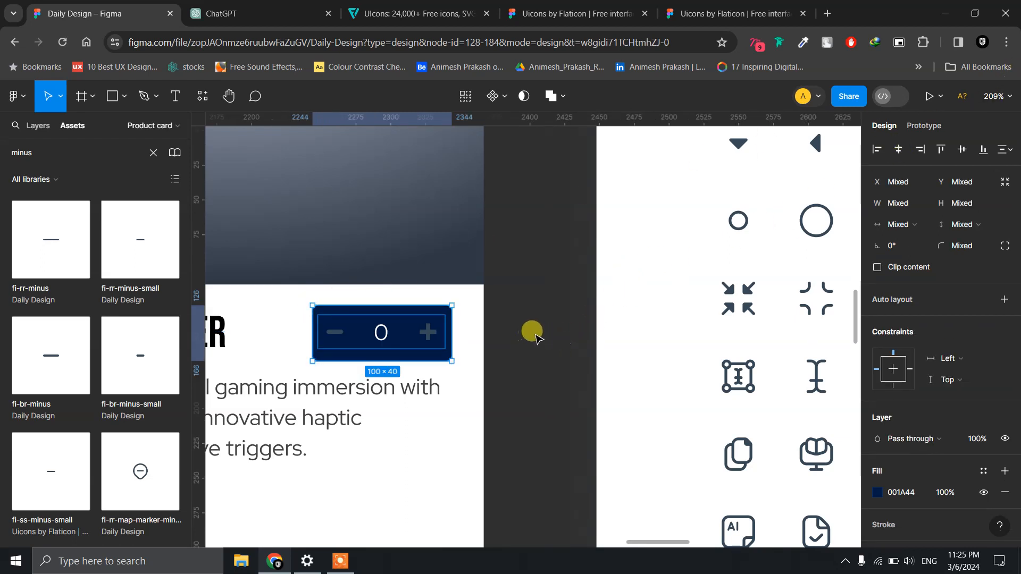
click(576, 323)
Widen the navy rectangle evenly on both sides to a width of 108.
click(449, 328)
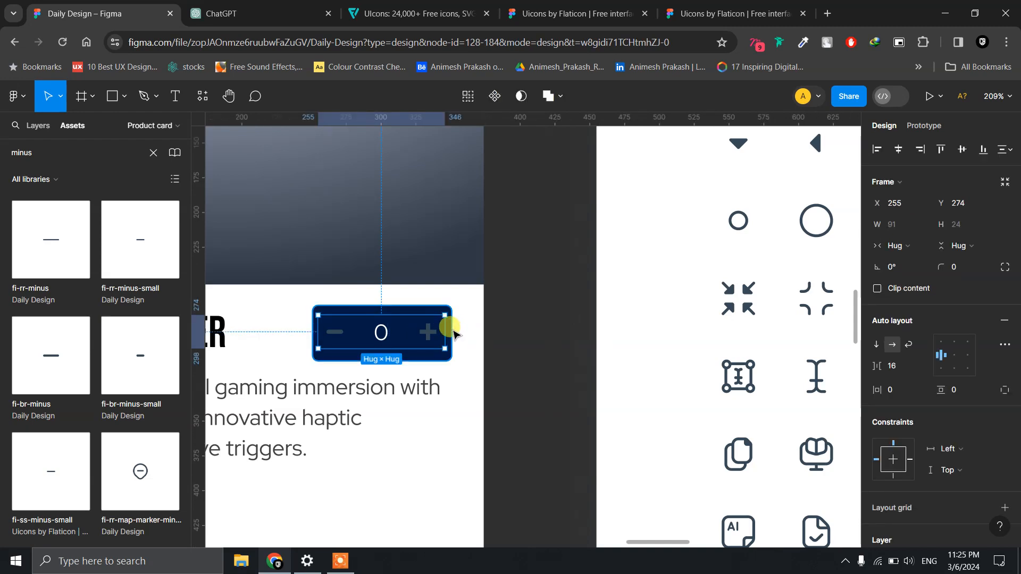
click(466, 309)
click(448, 318)
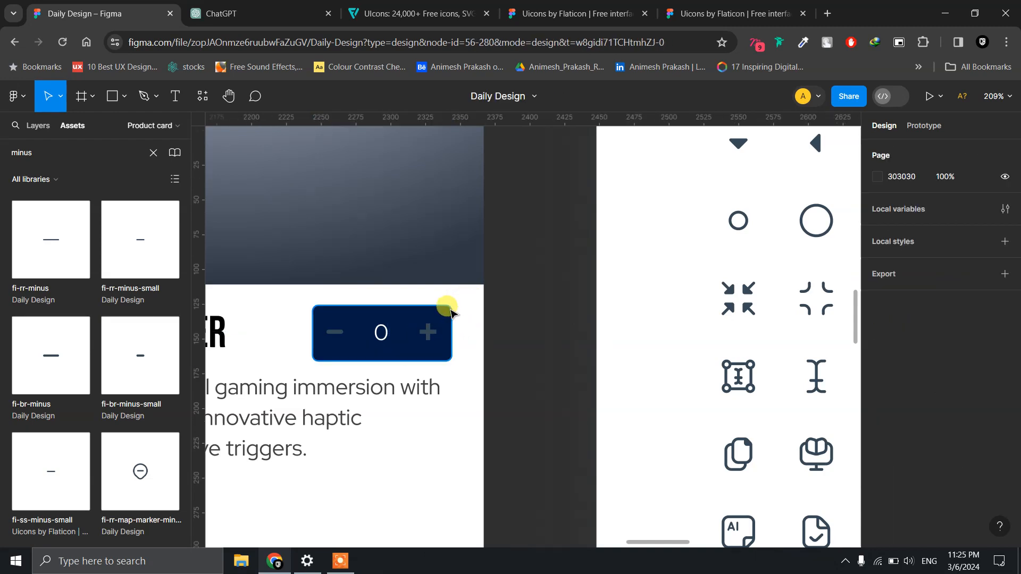
drag(453, 322, 458, 322)
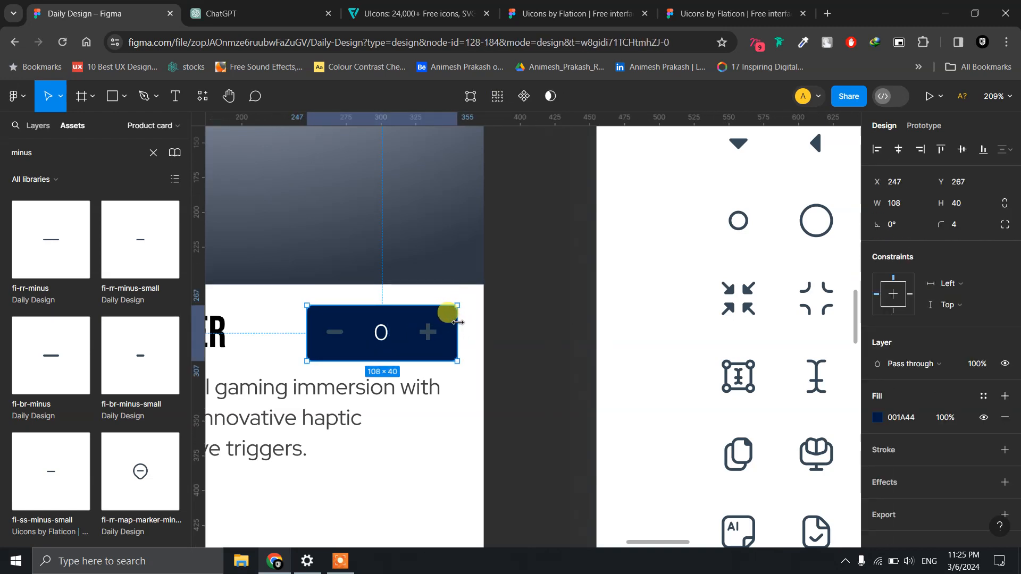
click(525, 313)
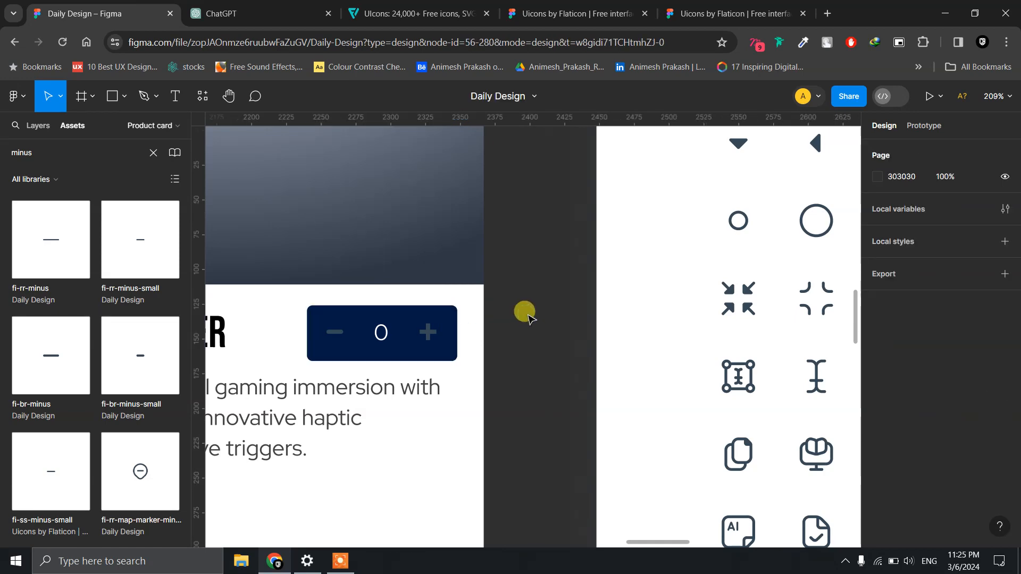
Recolour the plus and minus icons of the quantity selector with the blue document colour 0059EA.
scroll(527, 315, up, 5)
scroll(527, 315, down, 15)
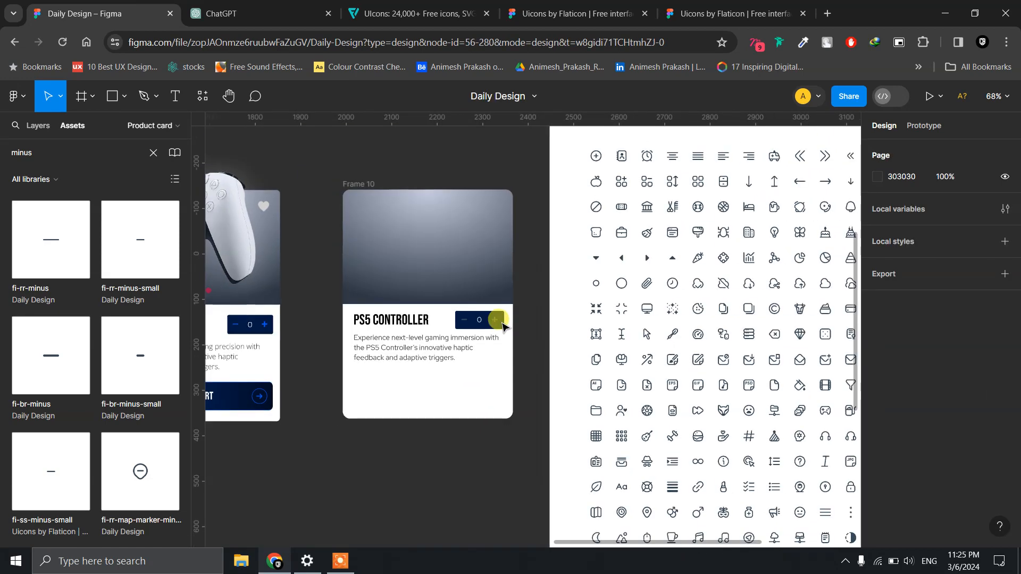
scroll(488, 318, up, 4)
double_click(501, 322)
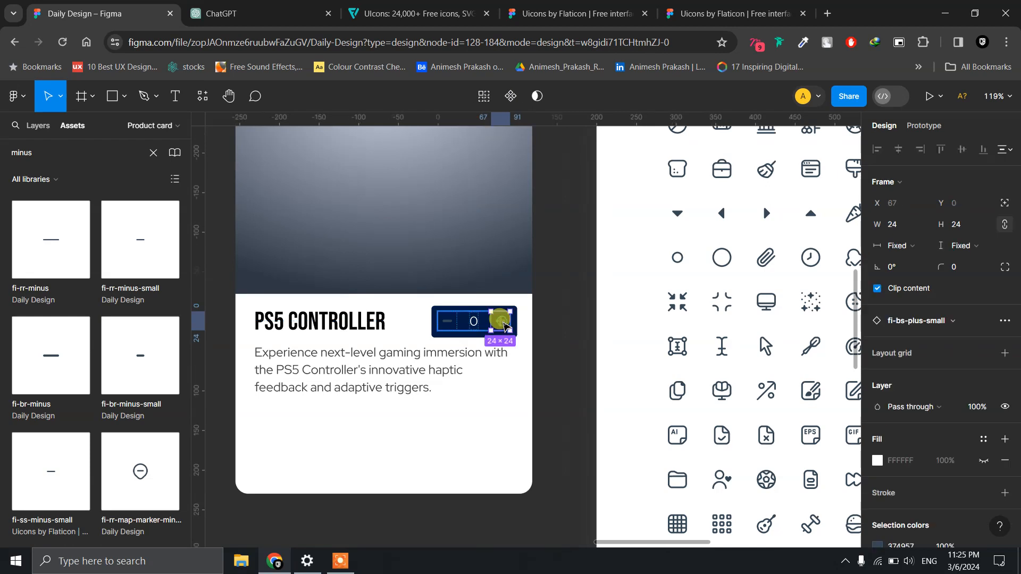
shift+click(456, 322)
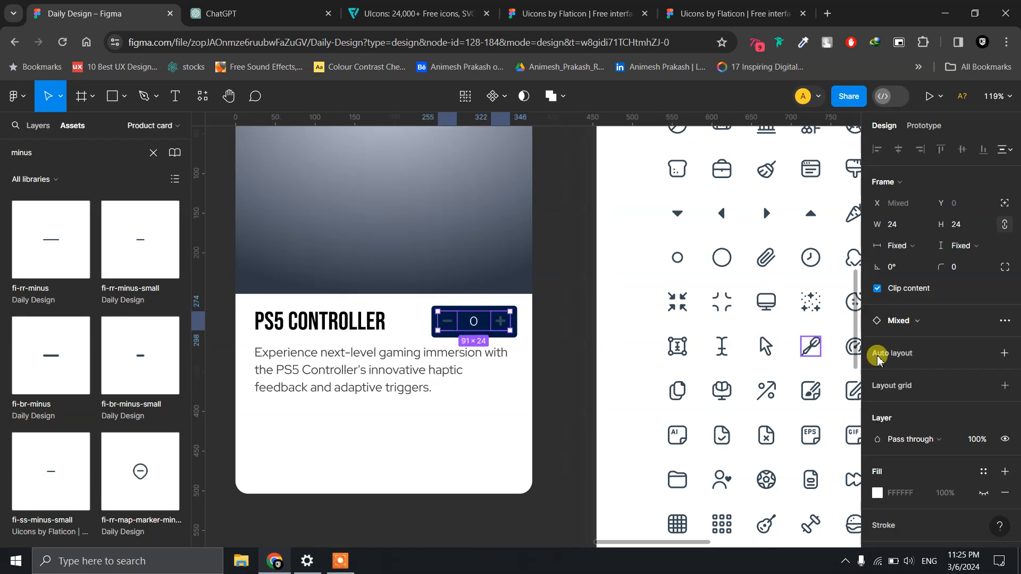
scroll(911, 436, down, 3)
click(877, 433)
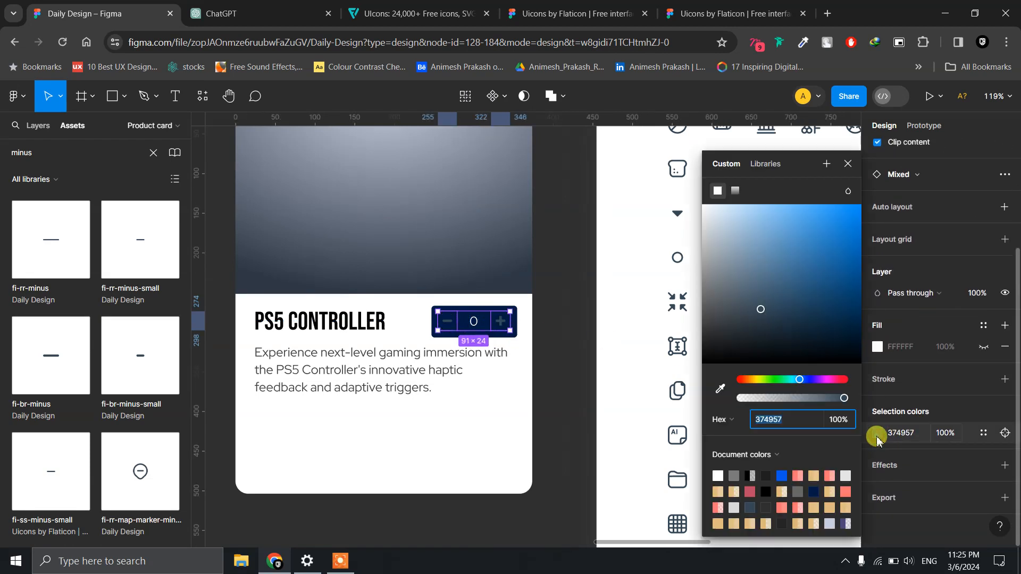
click(781, 476)
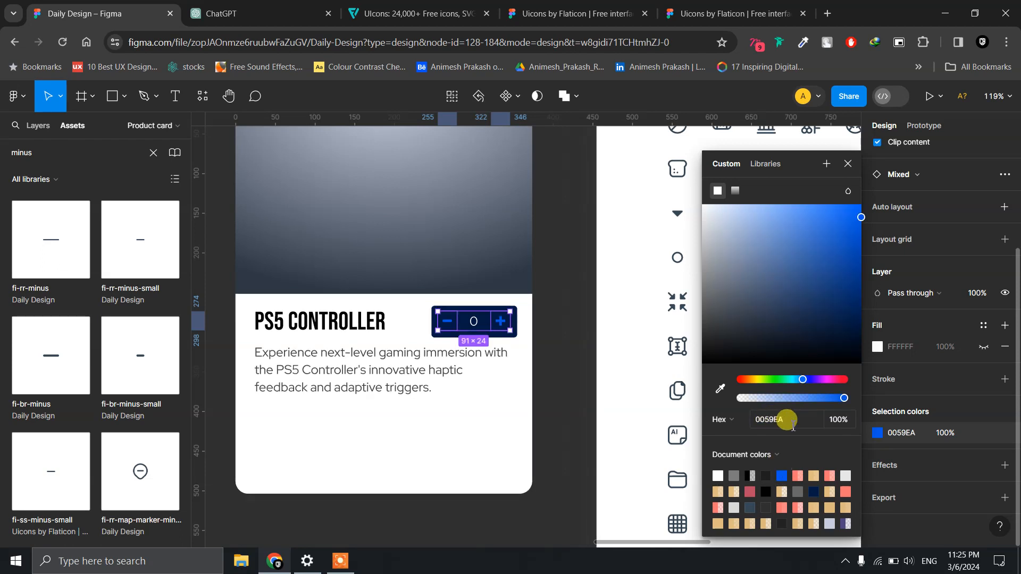
click(565, 355)
Set the height of the navy rectangle behind the quantity selector to 44.
scroll(573, 336, up, 3)
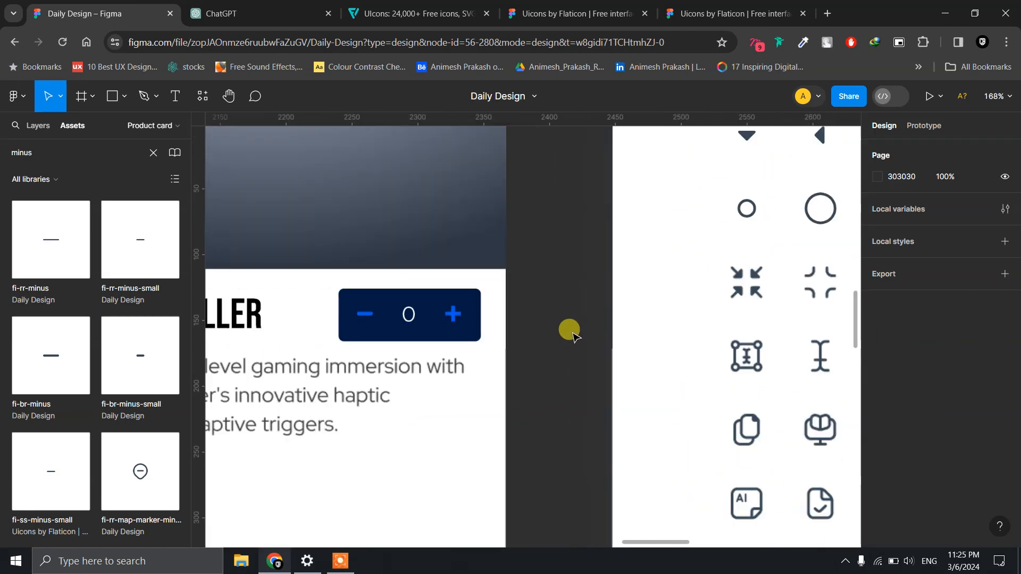
scroll(573, 337, down, 6)
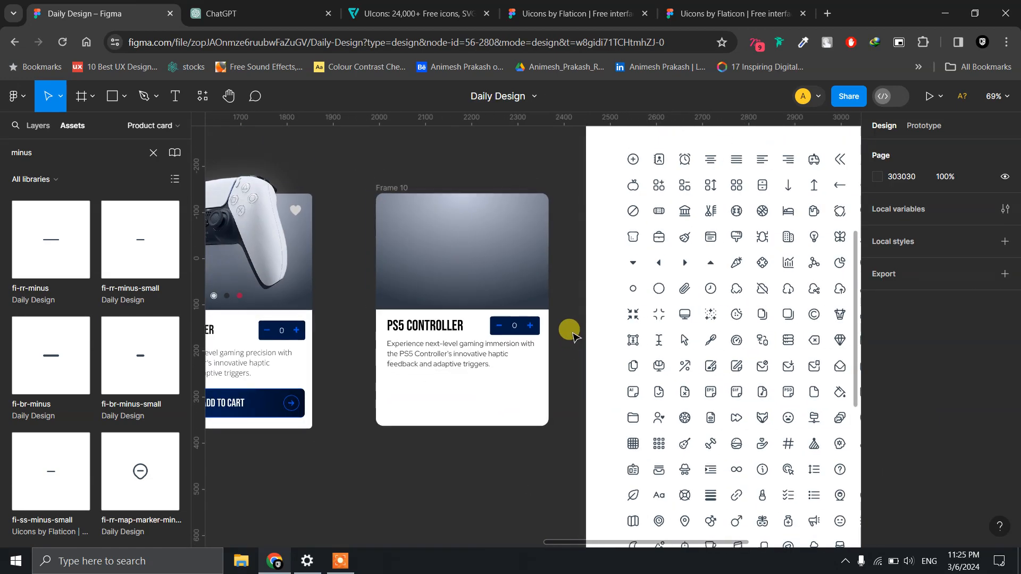
scroll(567, 334, up, 5)
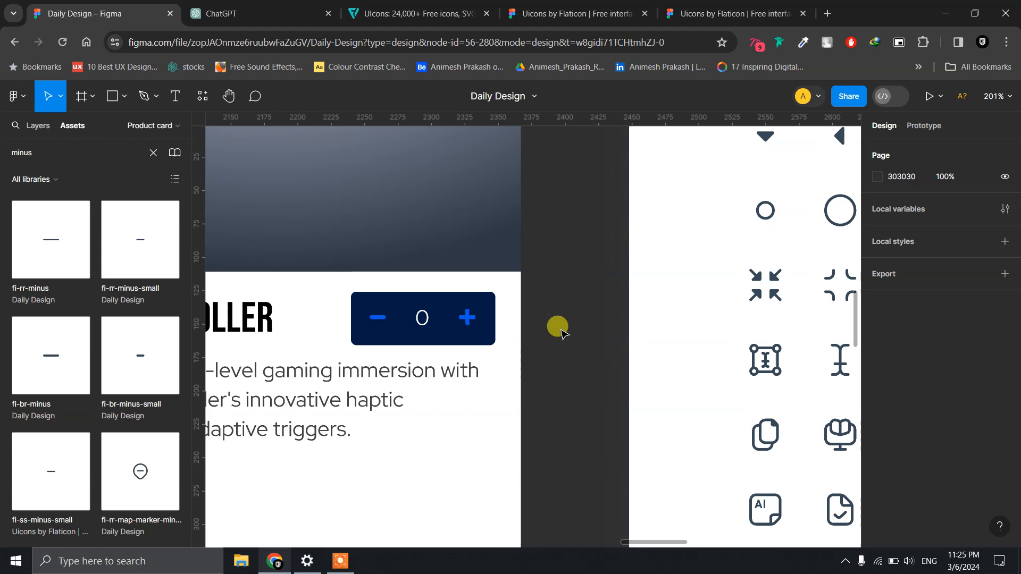
click(475, 295)
click(965, 208)
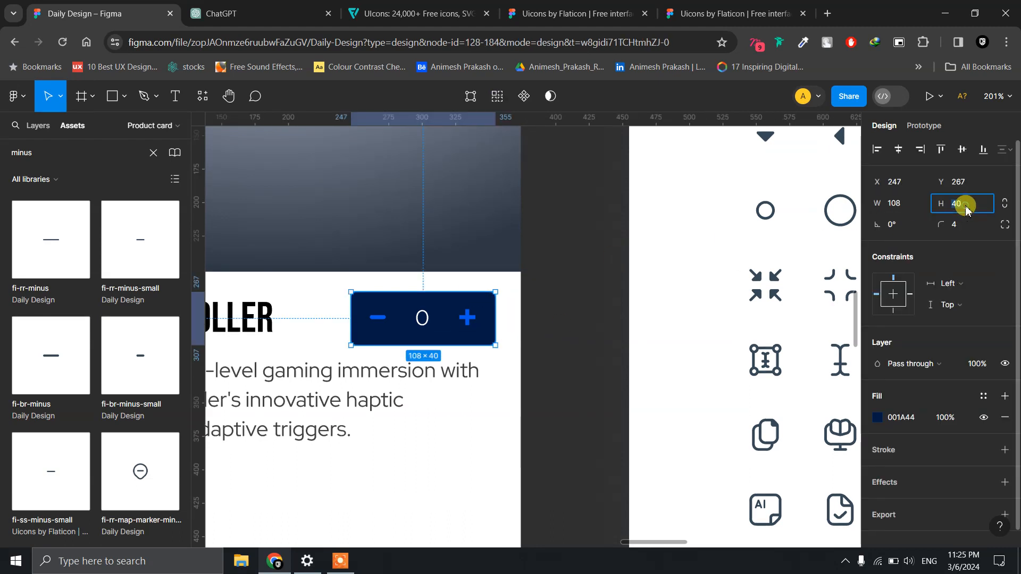
text(44)
key(Return)
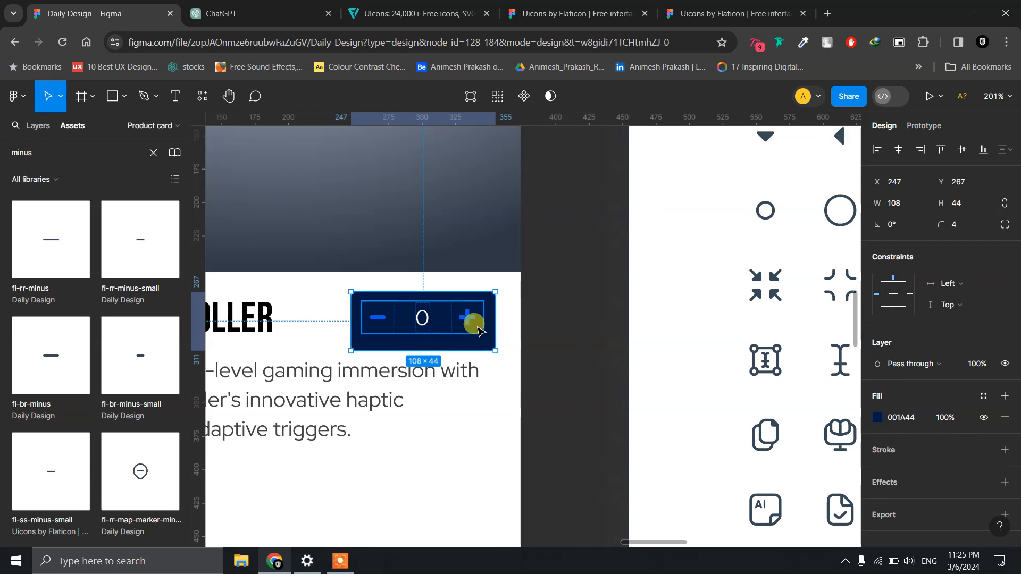
Combine the icon group and the navy rectangle in an auto layout with a vertical padding of 8.
click(468, 320)
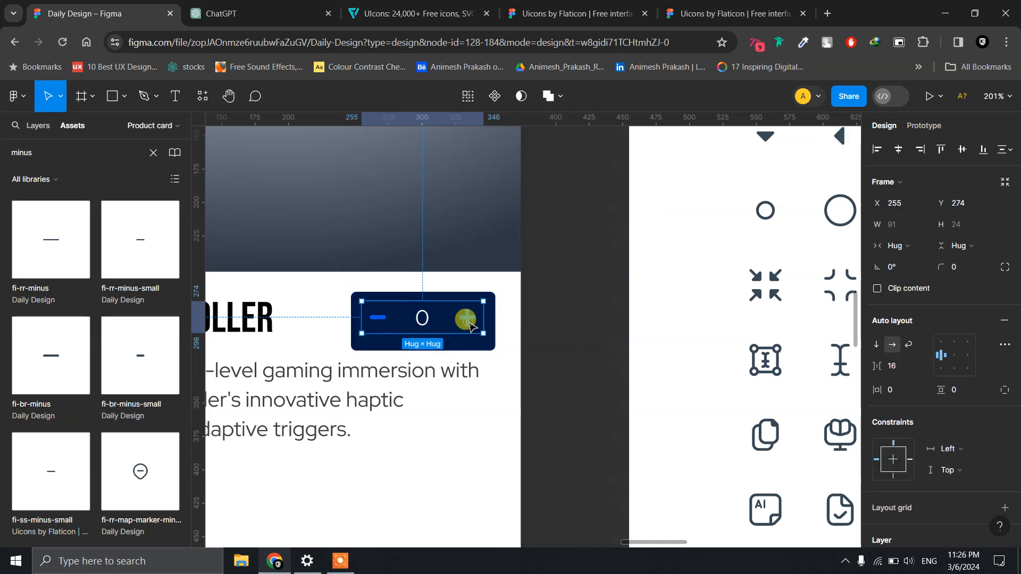
shift+click(470, 343)
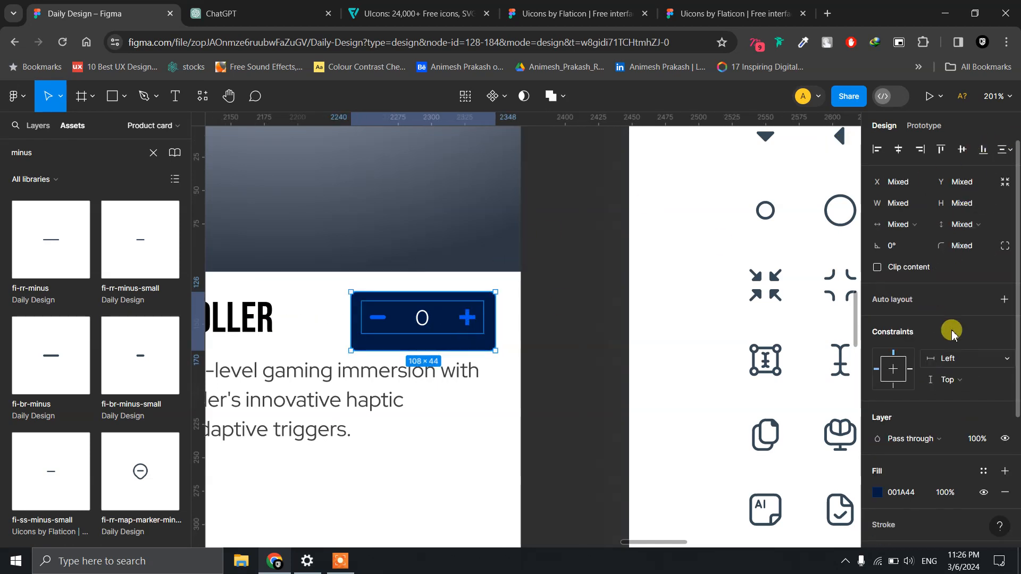
click(1003, 299)
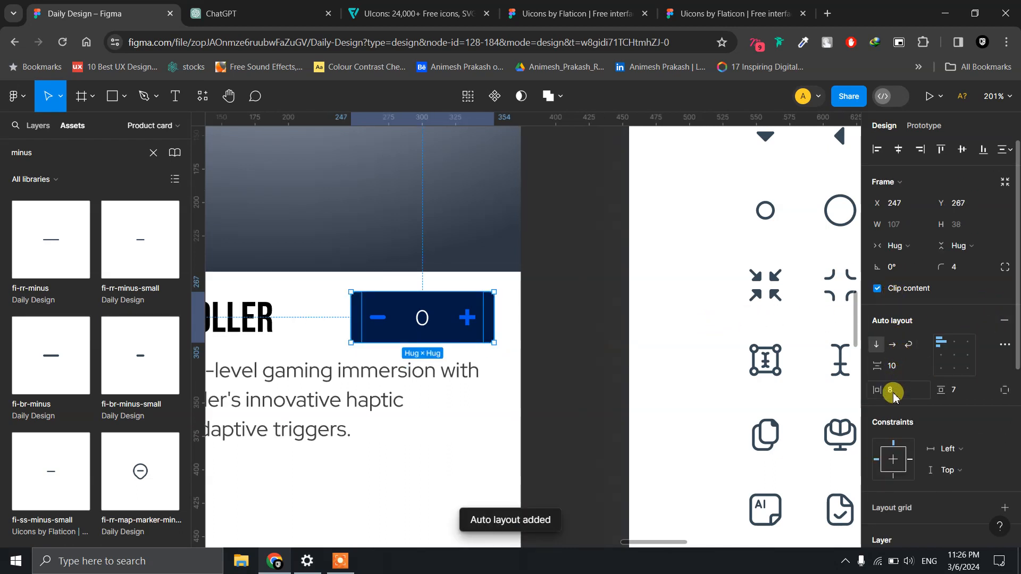
click(963, 391)
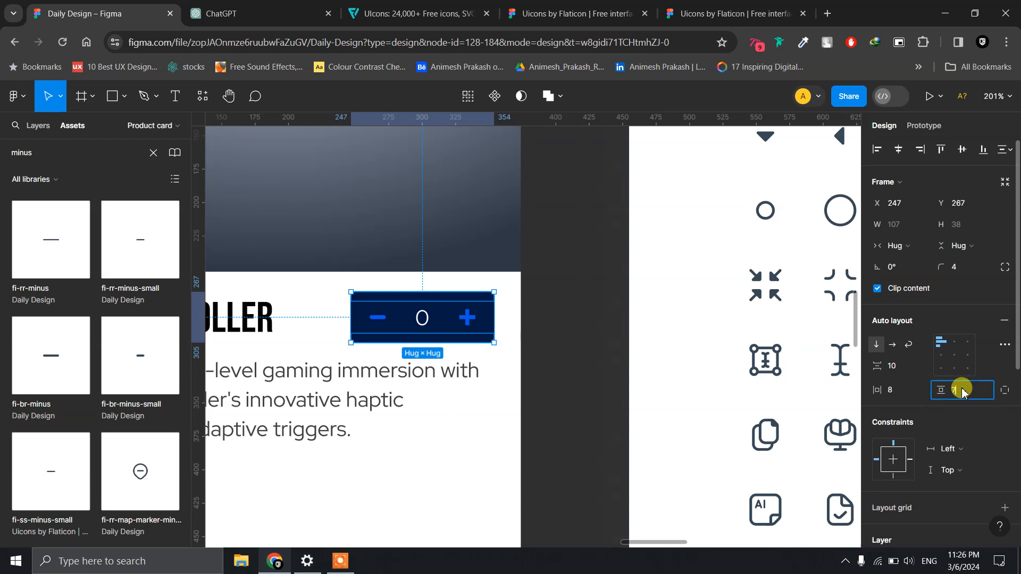
text(8)
key(Return)
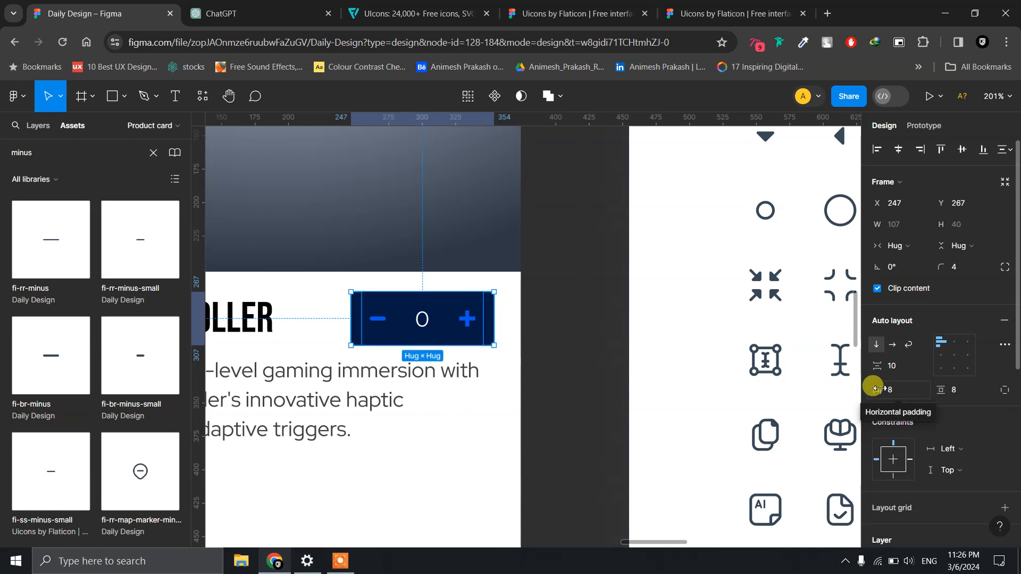
click(580, 333)
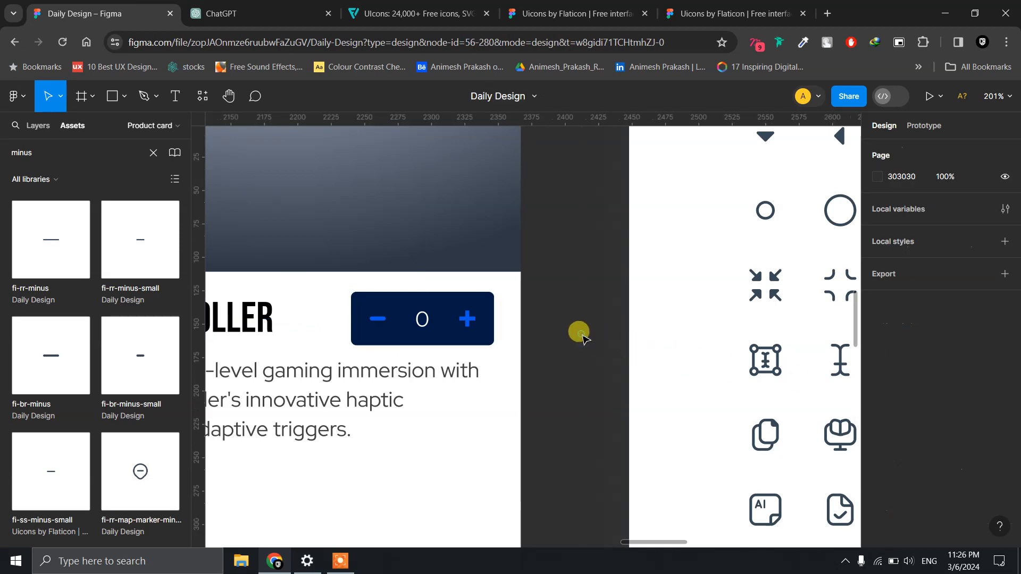
Align the quantity selector and the PS5 CONTROLLER title on their vertical centres.
click(442, 321)
drag(540, 269, 713, 205)
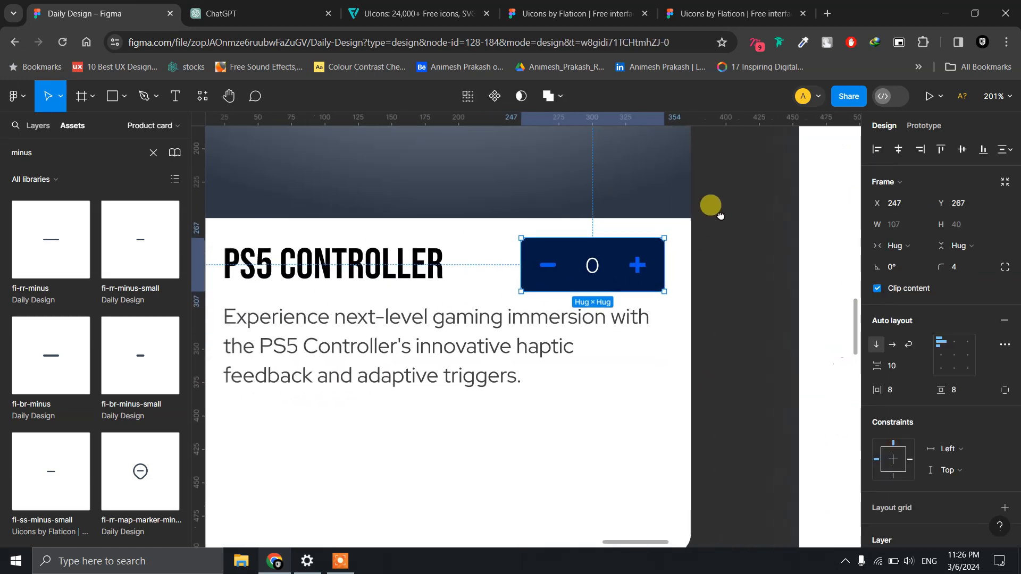
shift+click(403, 260)
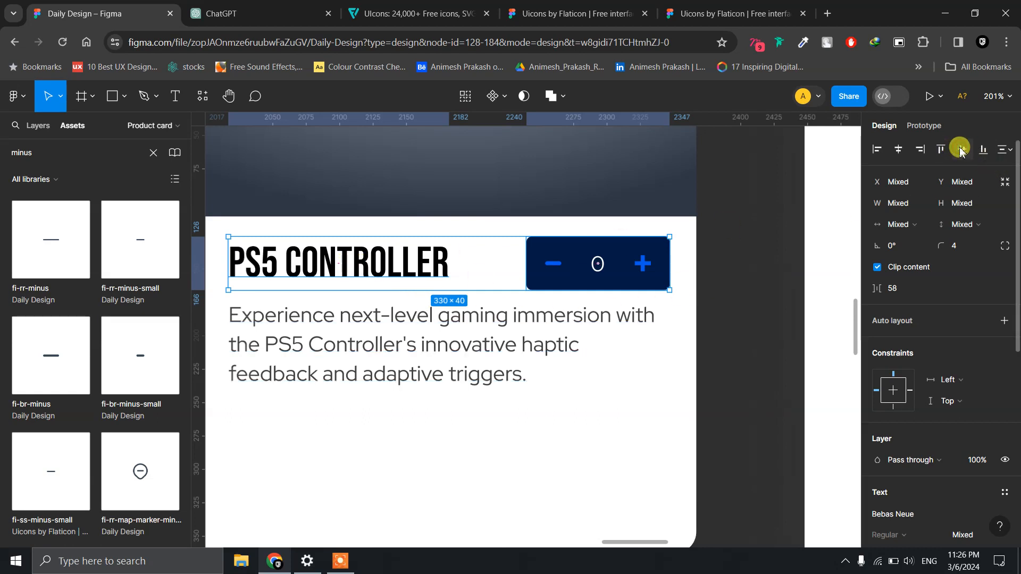
click(742, 265)
Move the description text down to Y 323, checking its spacing from the quantity selector.
click(458, 342)
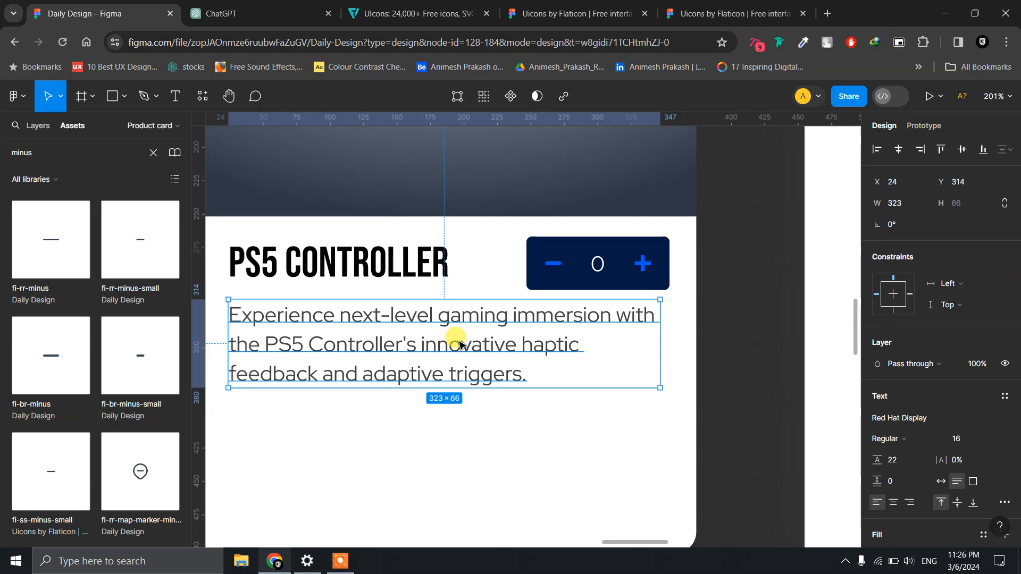
key(alt)
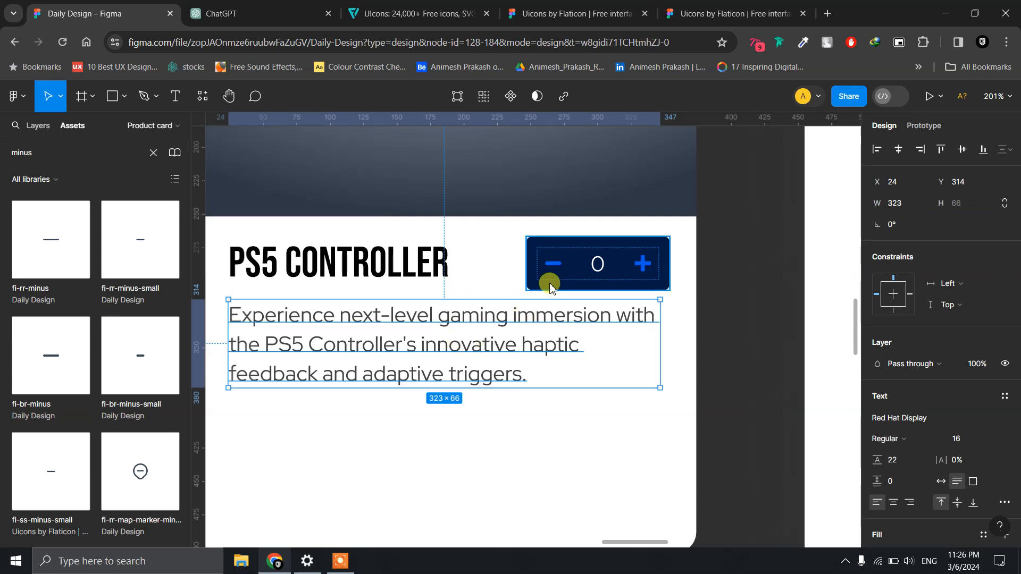
key(shift+Down)
key(alt)
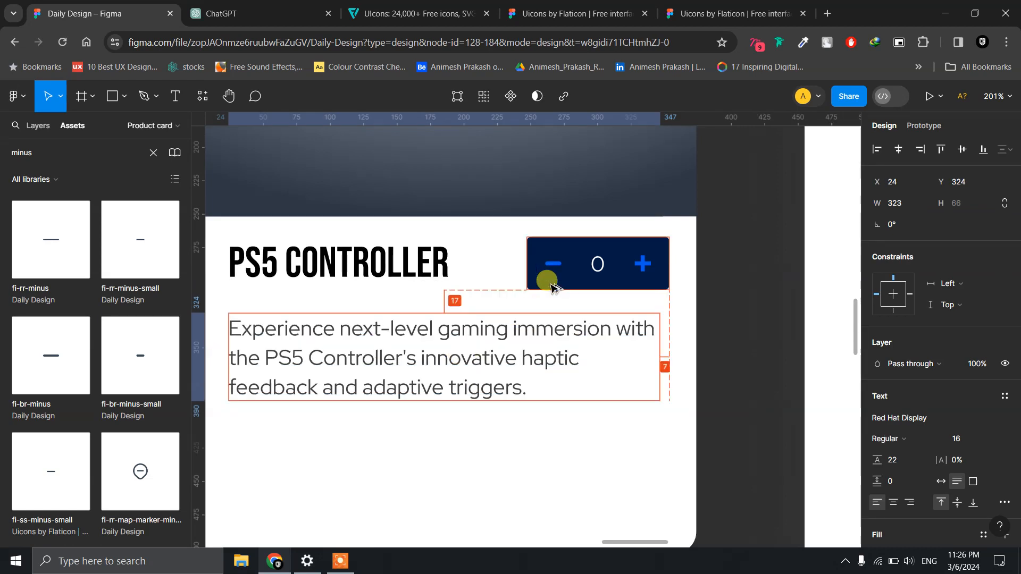
key(Up)
key(alt)
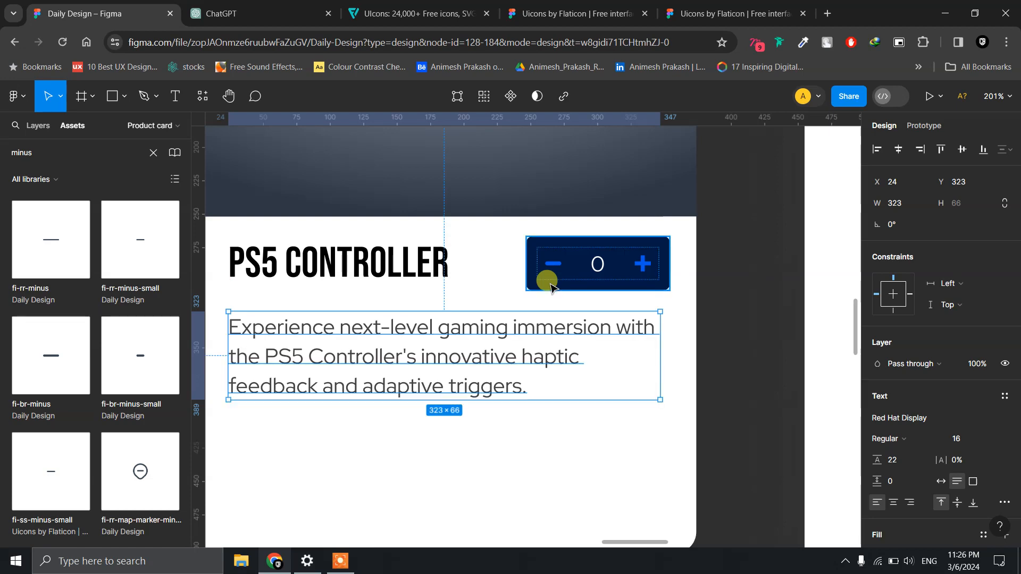
click(720, 287)
Compare the new card's title, quantity selector and description with the original product card beside it.
scroll(720, 287, up, 3)
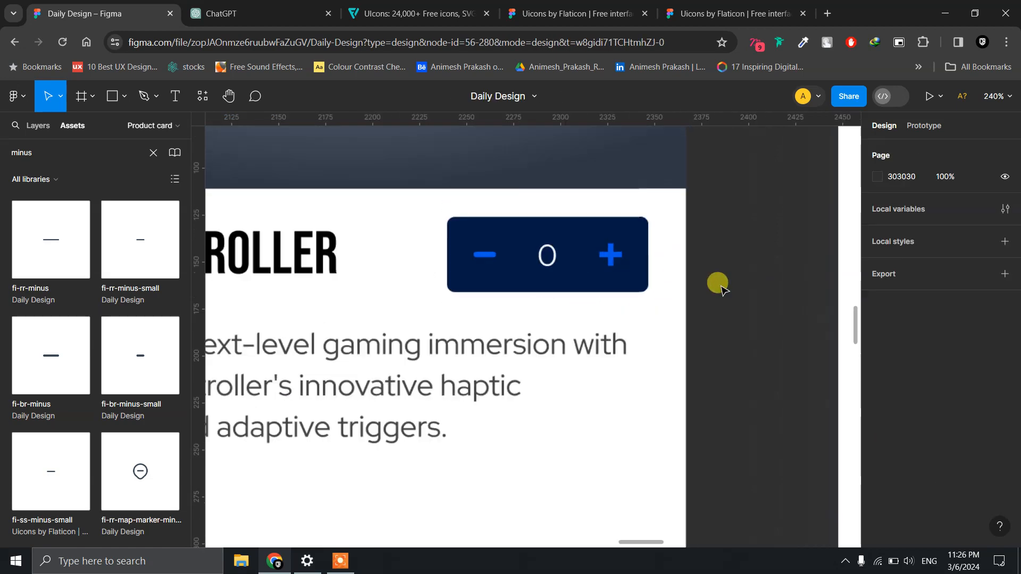
scroll(720, 287, down, 6)
scroll(722, 289, down, 4)
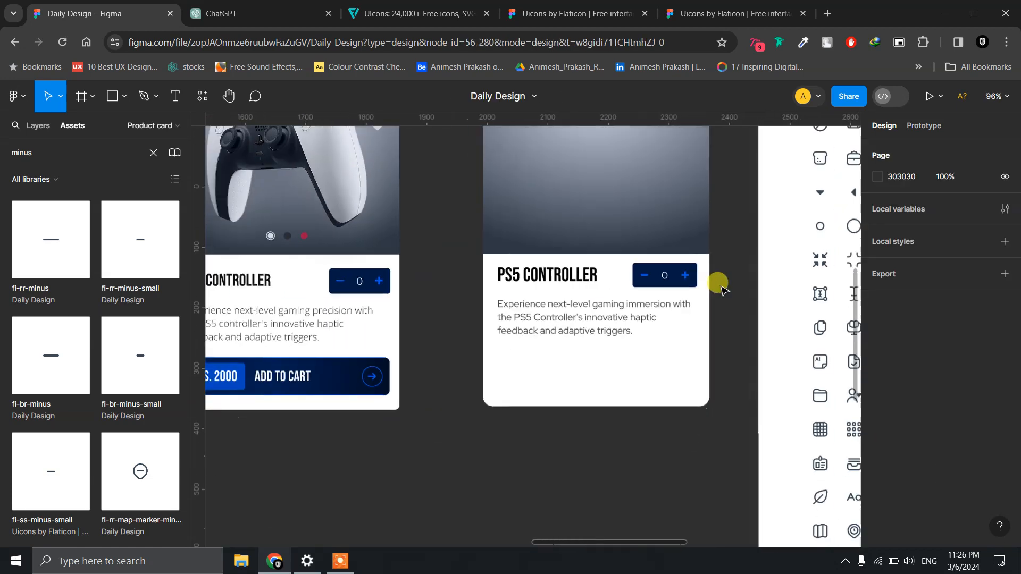
scroll(722, 289, up, 4)
scroll(722, 289, up, 2)
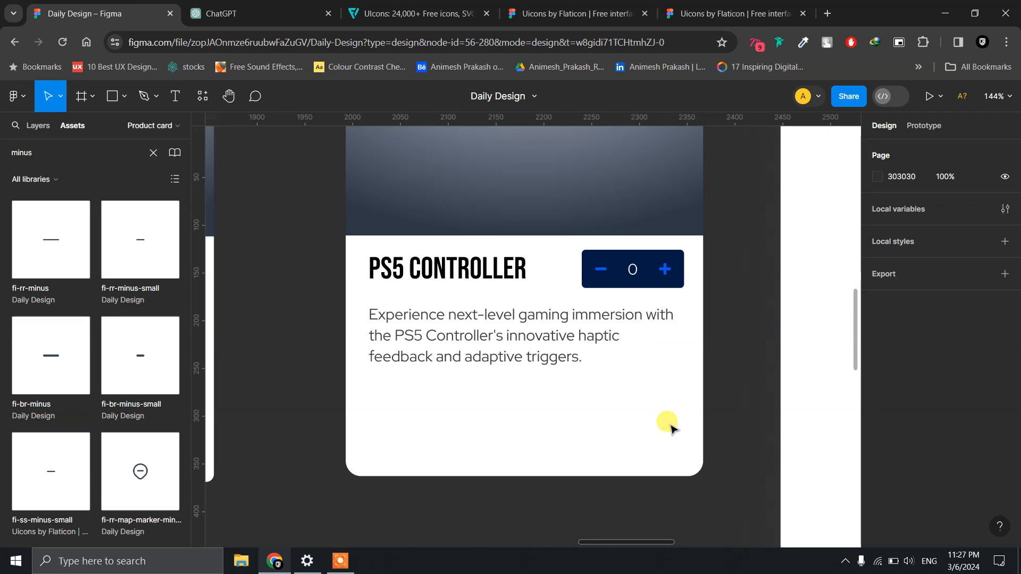
scroll(667, 425, up, 2)
scroll(666, 424, down, 5)
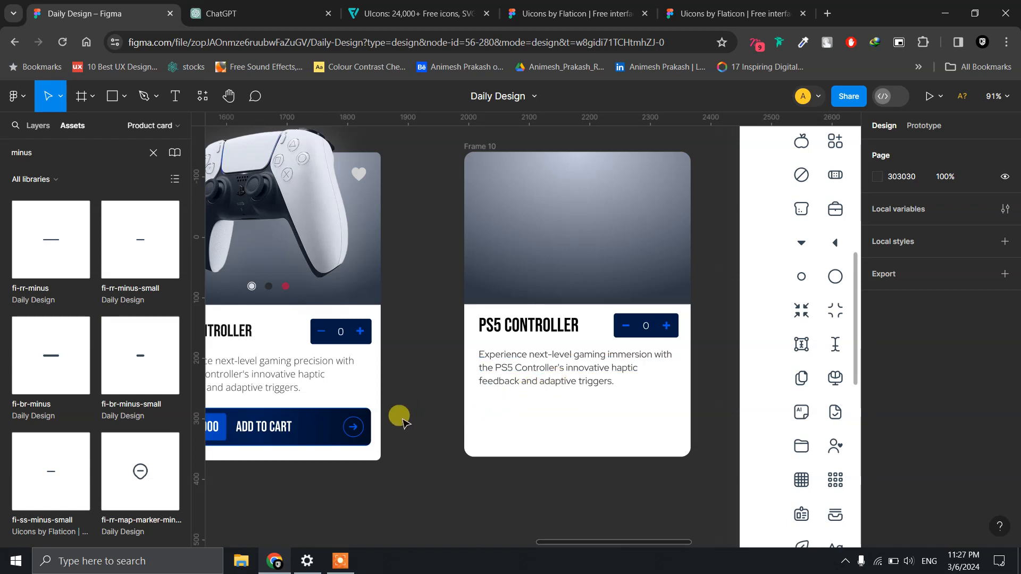
Check the original ADD TO CART button's size and add a rectangle 340 wide to the lower part of the new card.
click(330, 428)
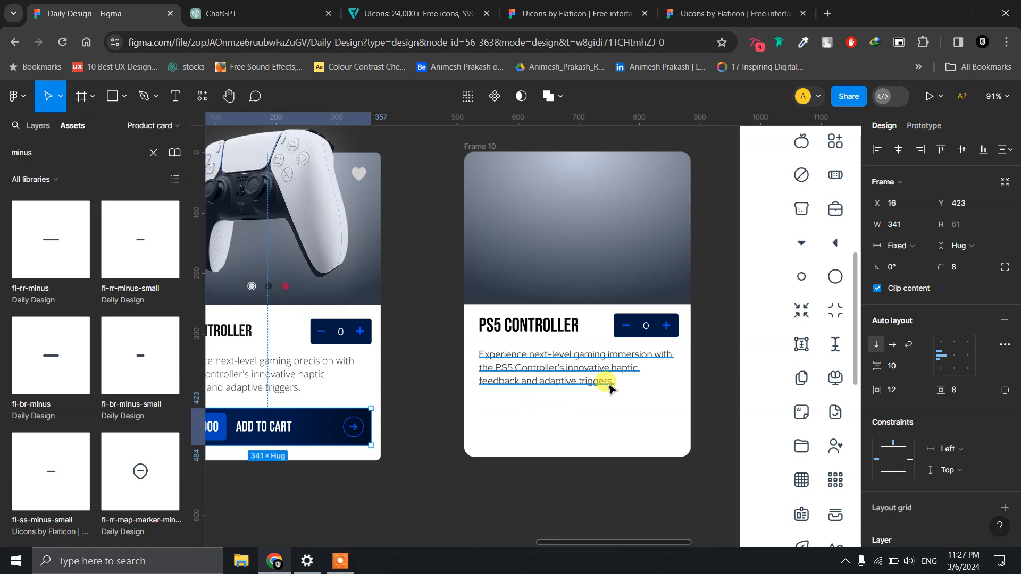
scroll(604, 381, up, 5)
scroll(610, 388, up, 2)
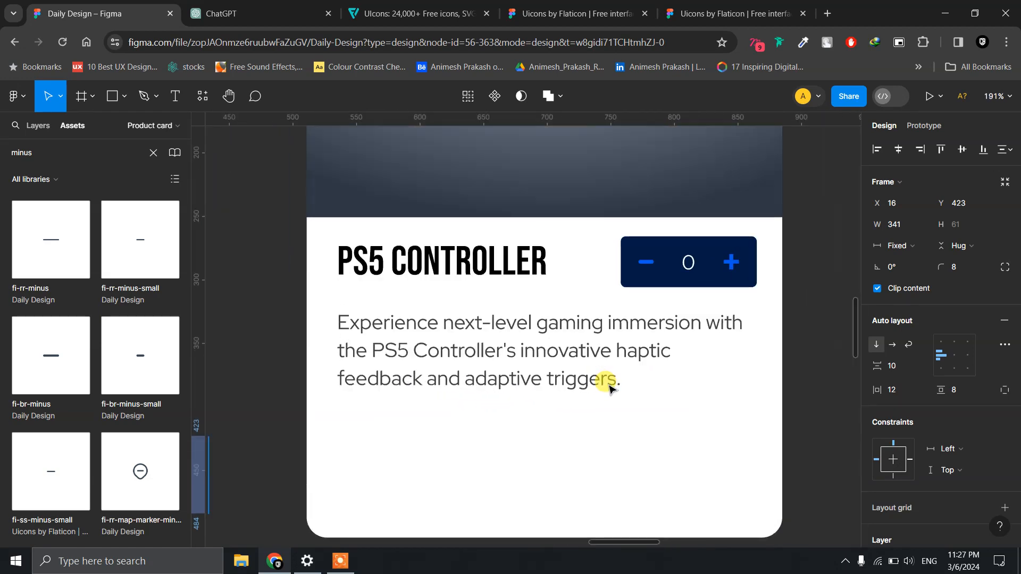
key(r)
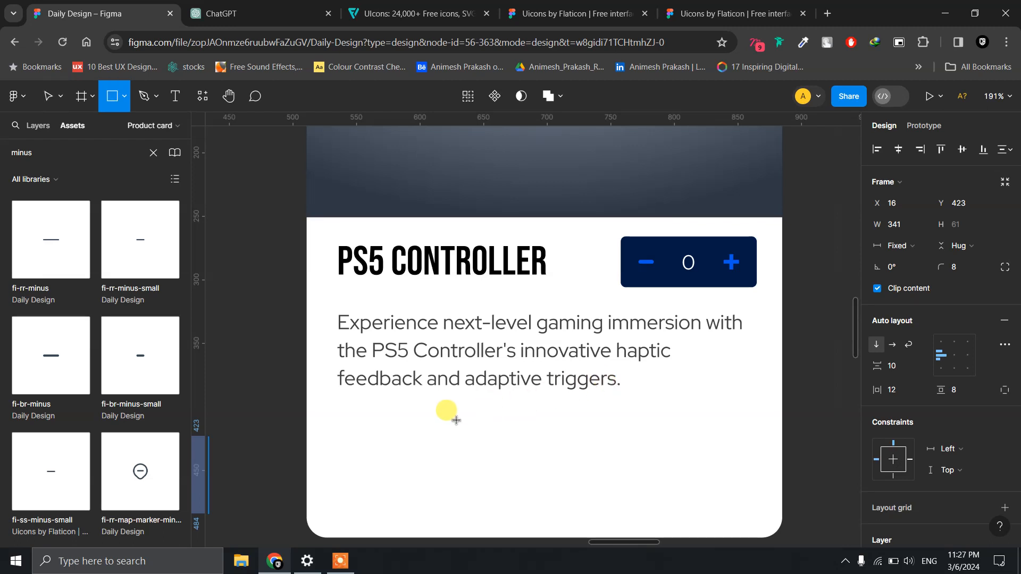
click(341, 439)
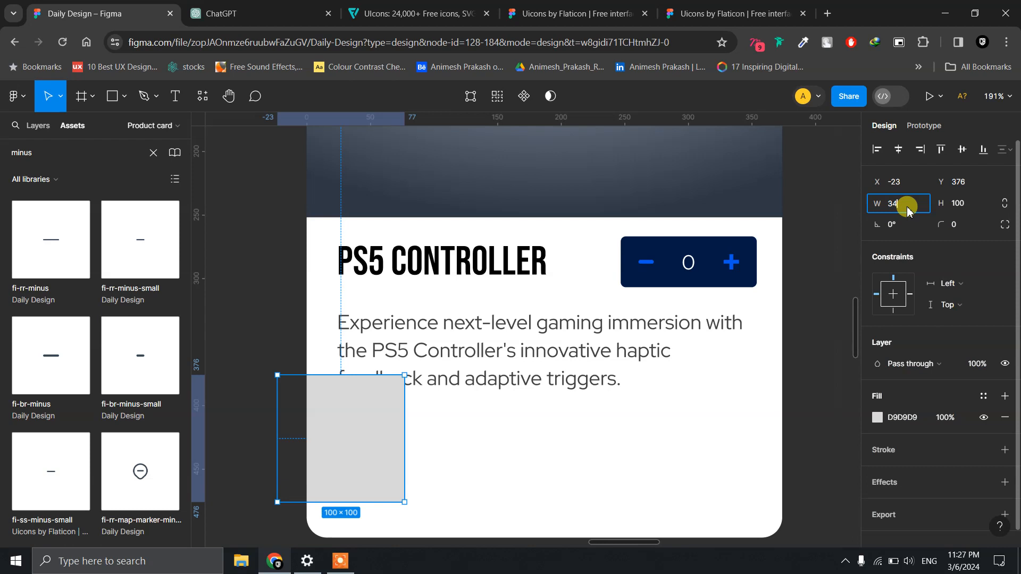
key(Return)
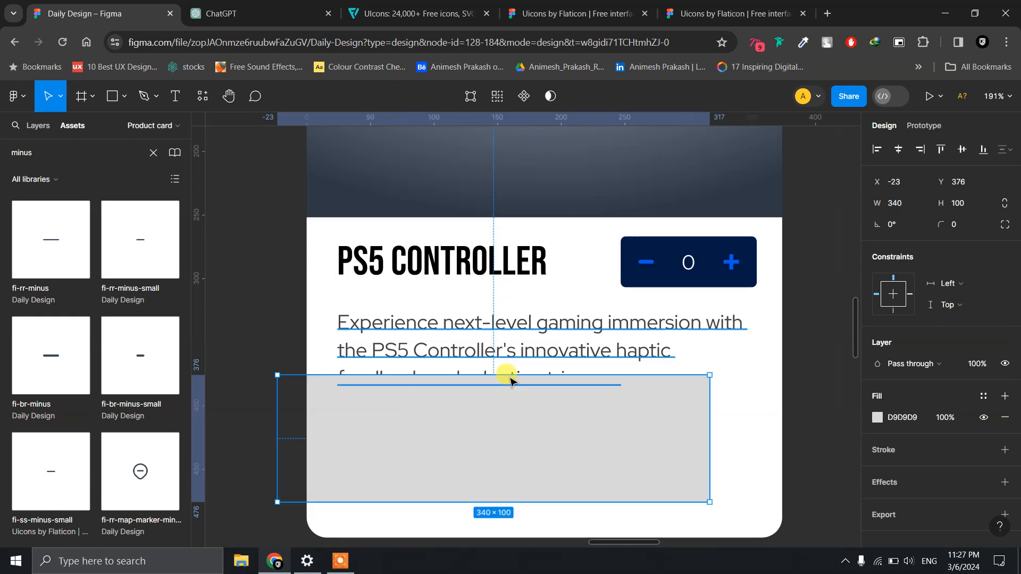
Centre the rectangle horizontally in the card and narrow it evenly from both sides to a width of 326.
drag(543, 448, 580, 458)
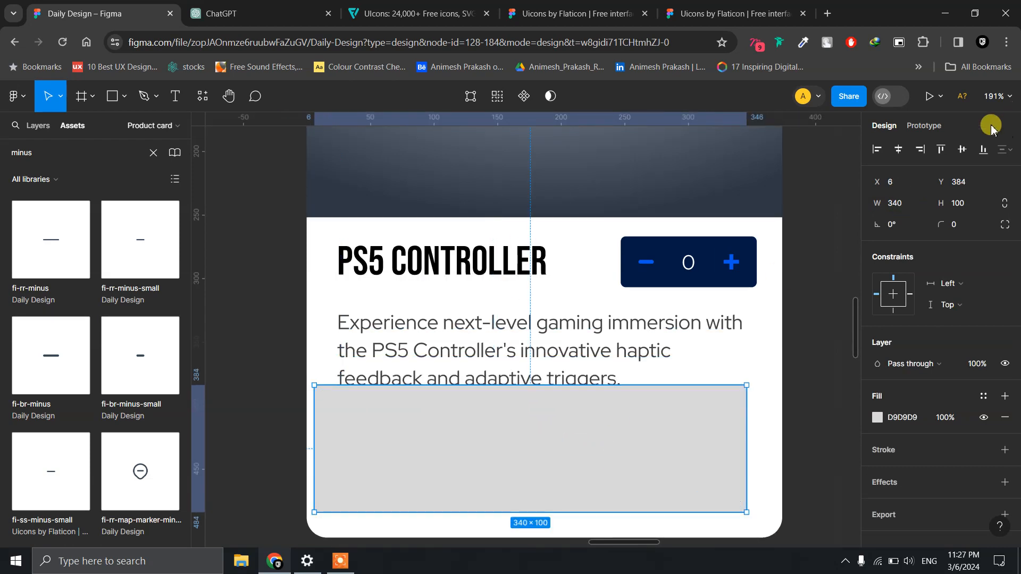
click(899, 152)
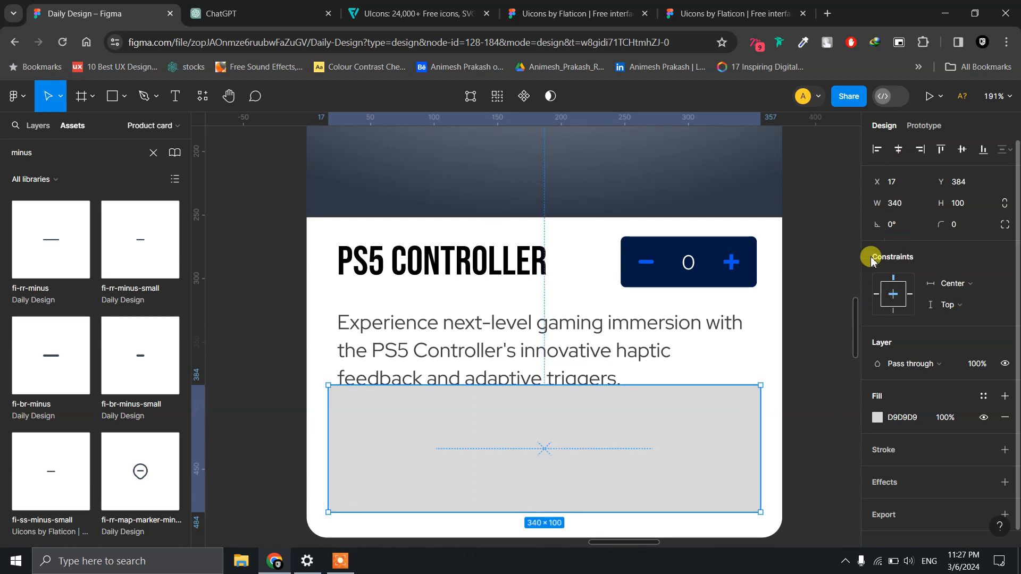
key(alt)
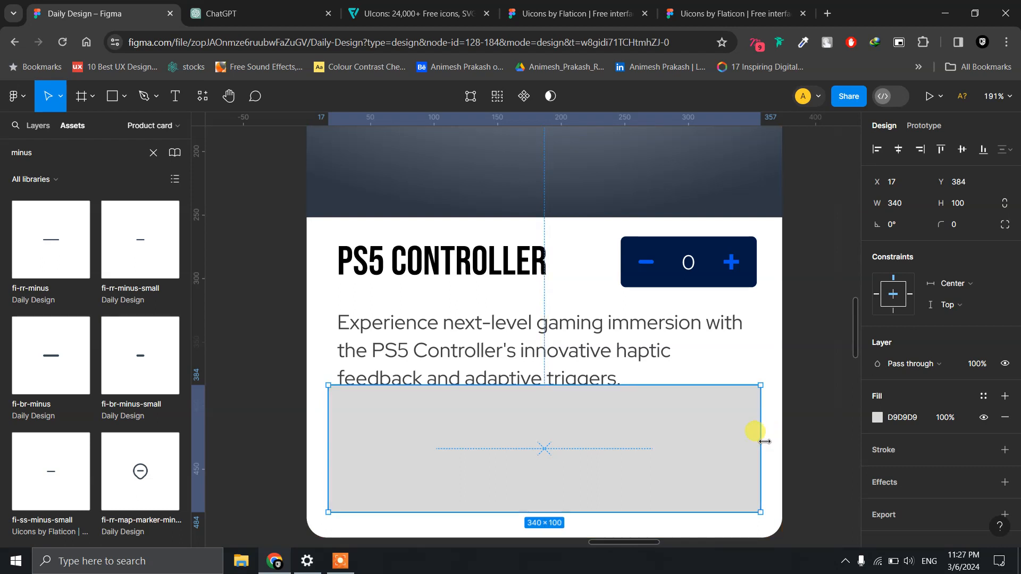
drag(761, 442, 755, 437)
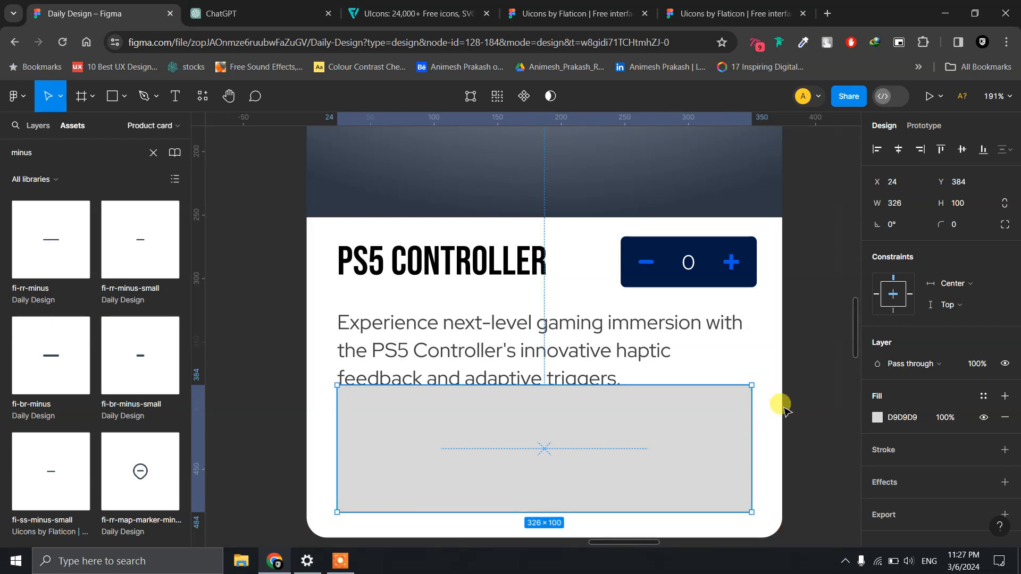
Set the rectangle's height to 44 and move it below the description to Y 434.
click(917, 205)
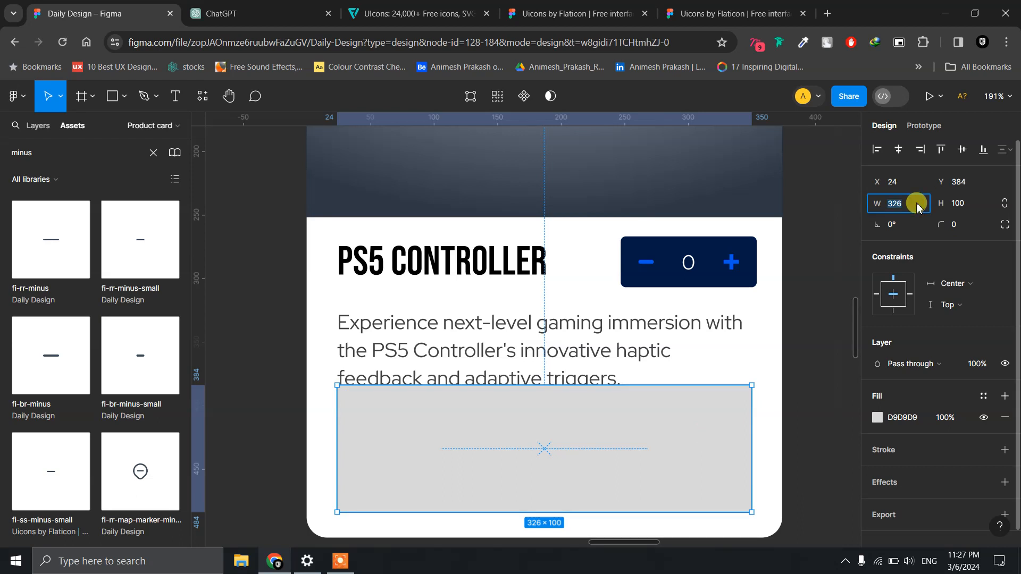
click(968, 208)
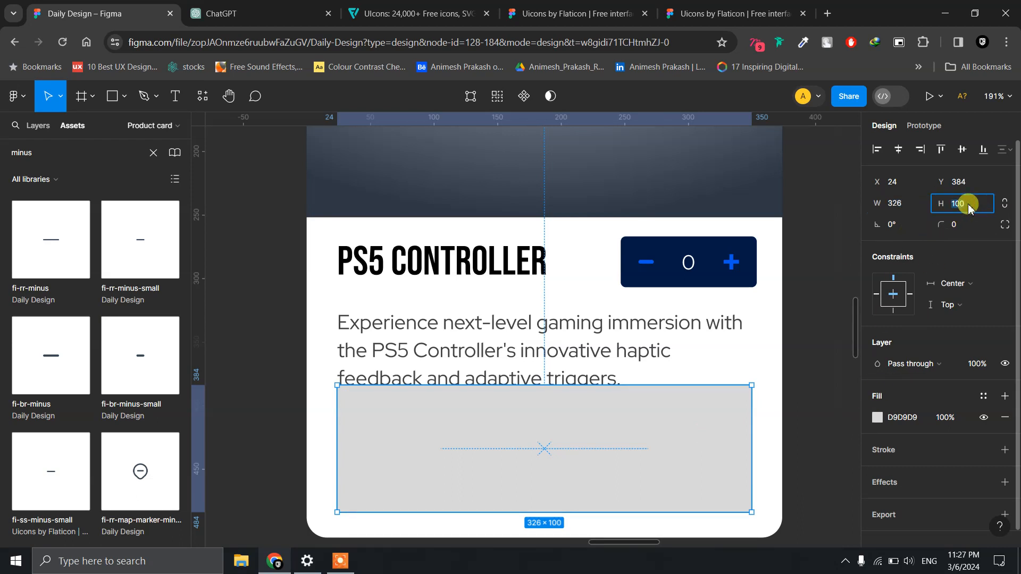
key(Return)
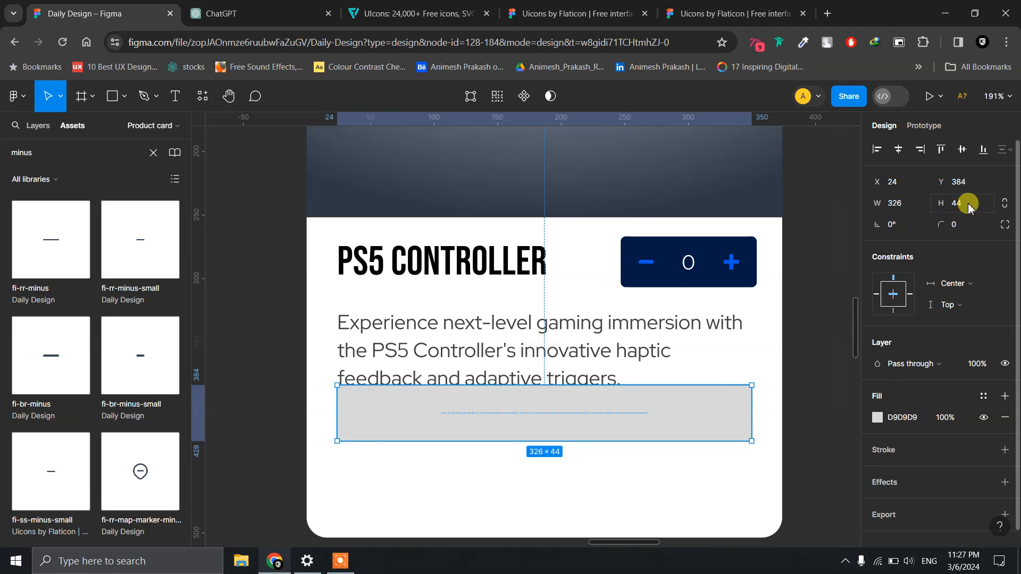
drag(505, 409, 507, 468)
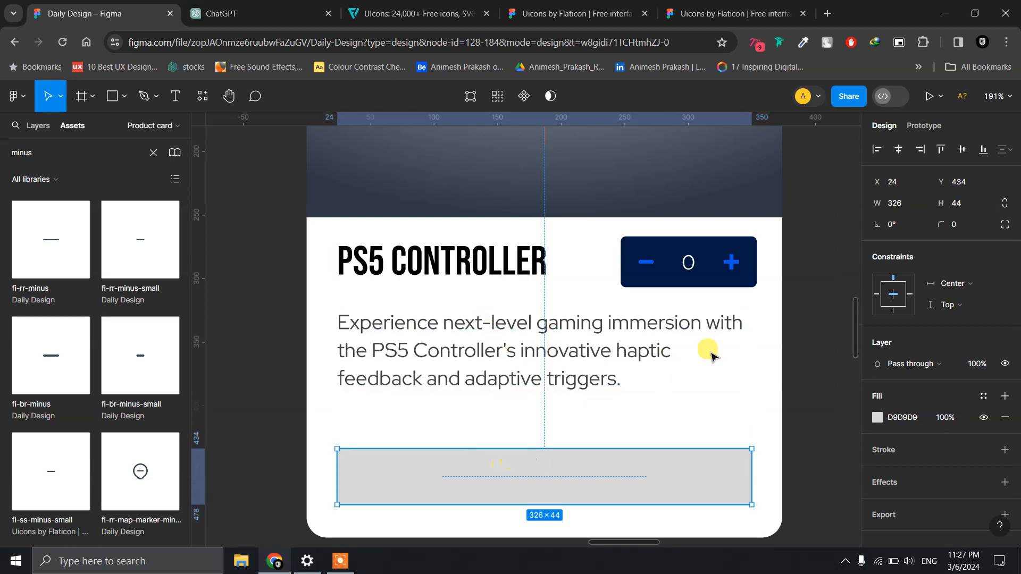
Set the button rectangle's height to 56 and move it up to Y 427.
click(969, 210)
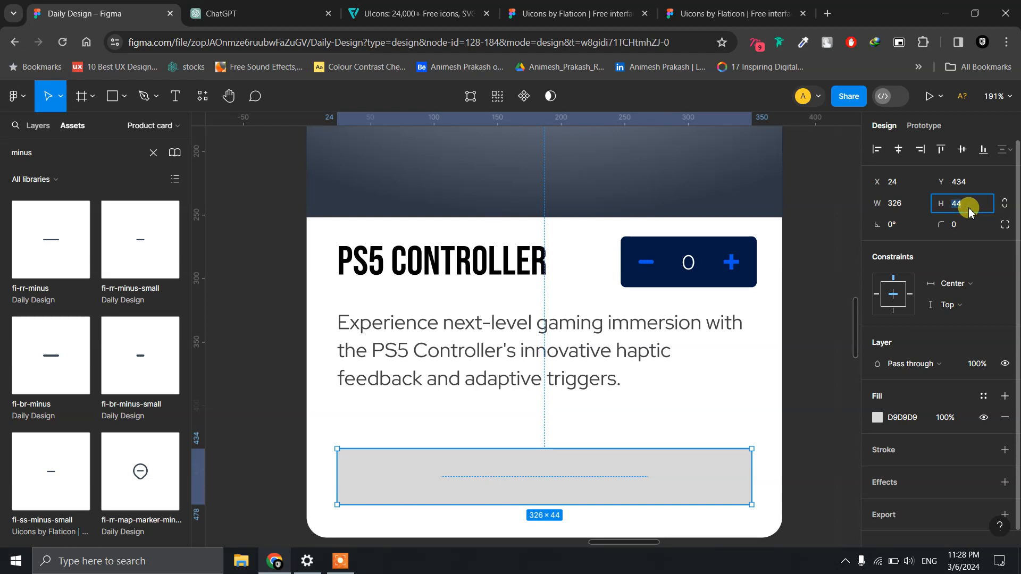
text(56)
key(Return)
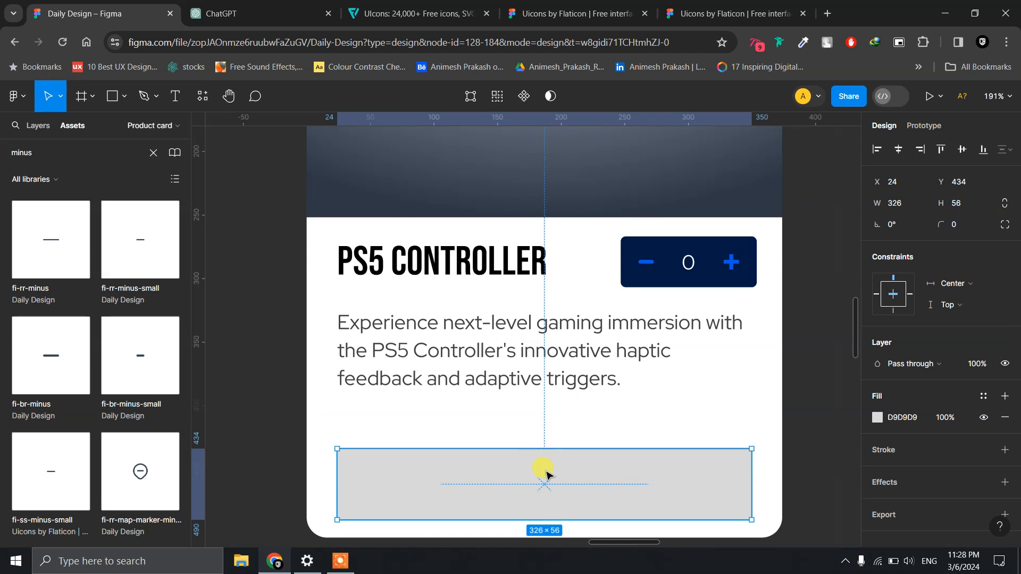
drag(543, 474, 546, 465)
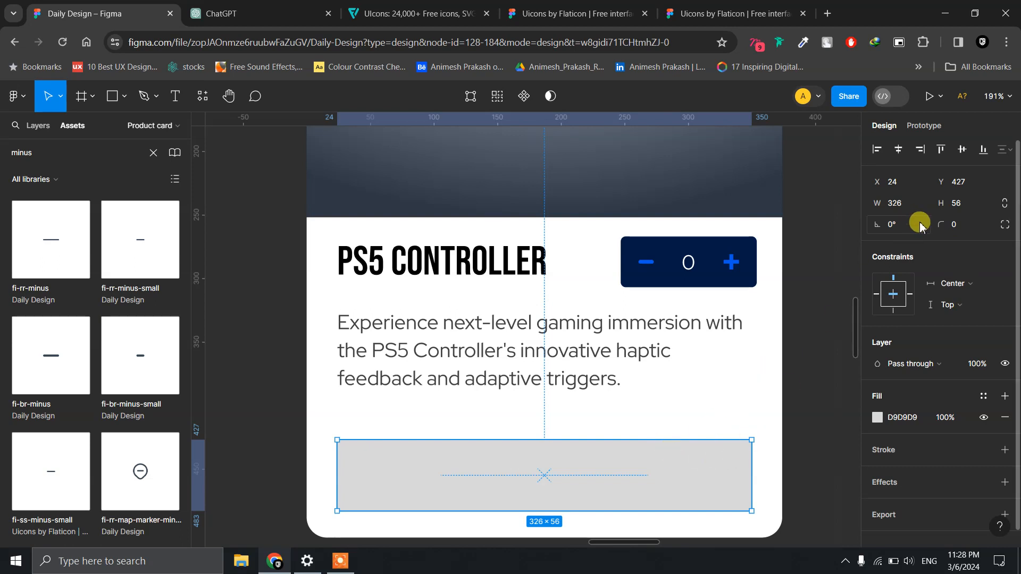
Give the button rectangle a corner radius of 8 and compare it with the original card's button.
click(968, 226)
text(8)
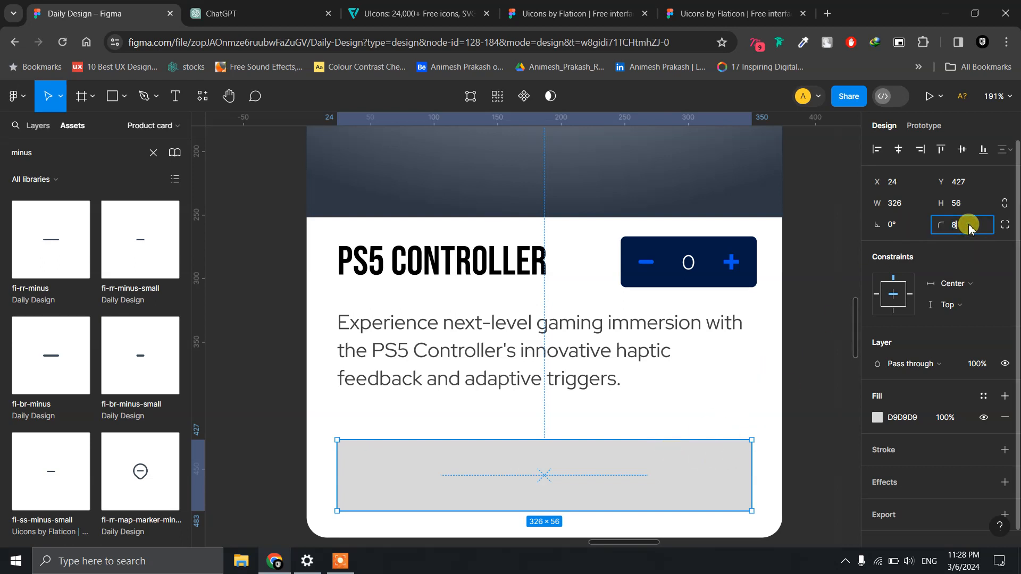
key(Return)
click(809, 342)
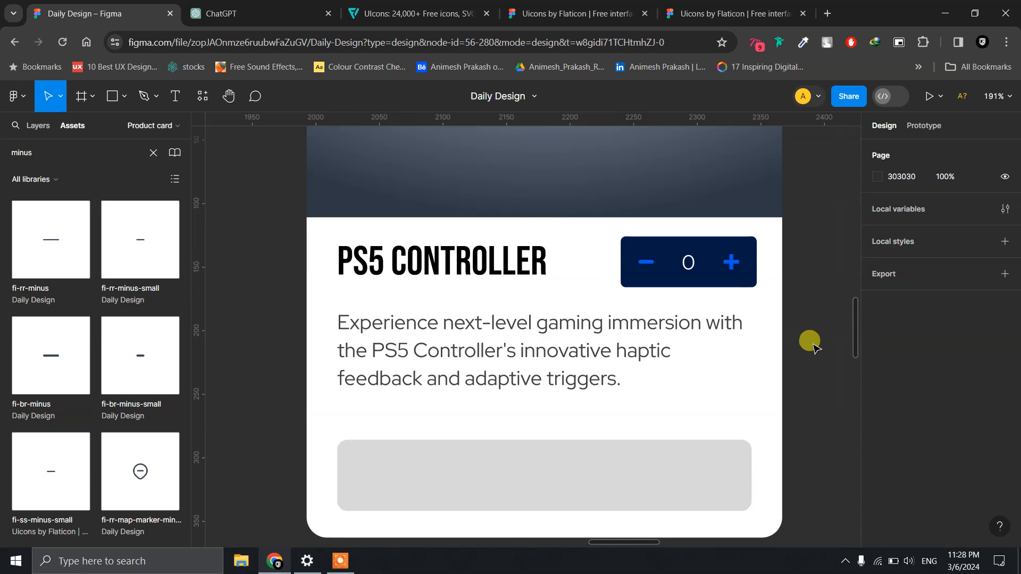
scroll(808, 266, down, 3)
scroll(813, 284, down, 5)
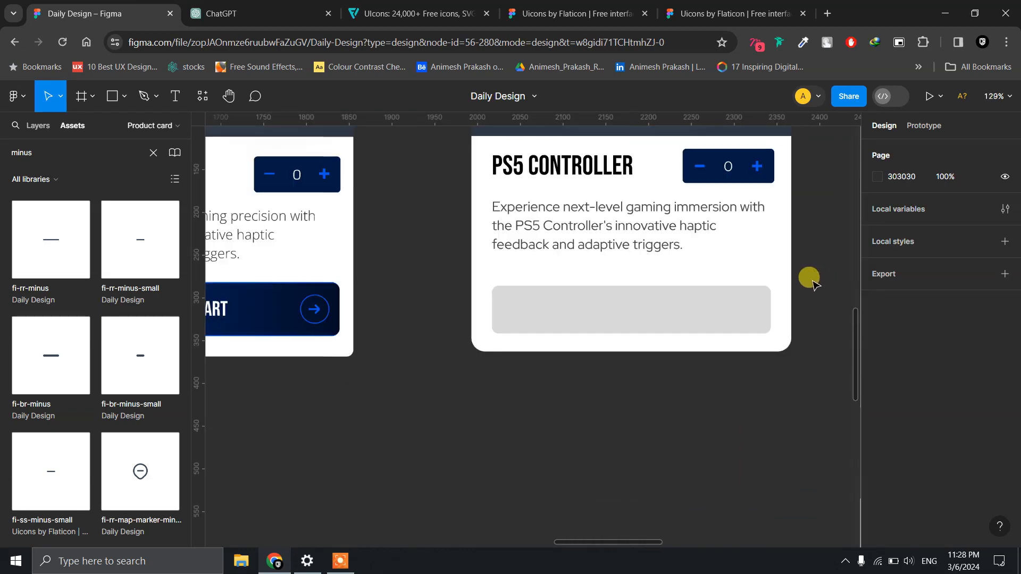
scroll(801, 290, up, 2)
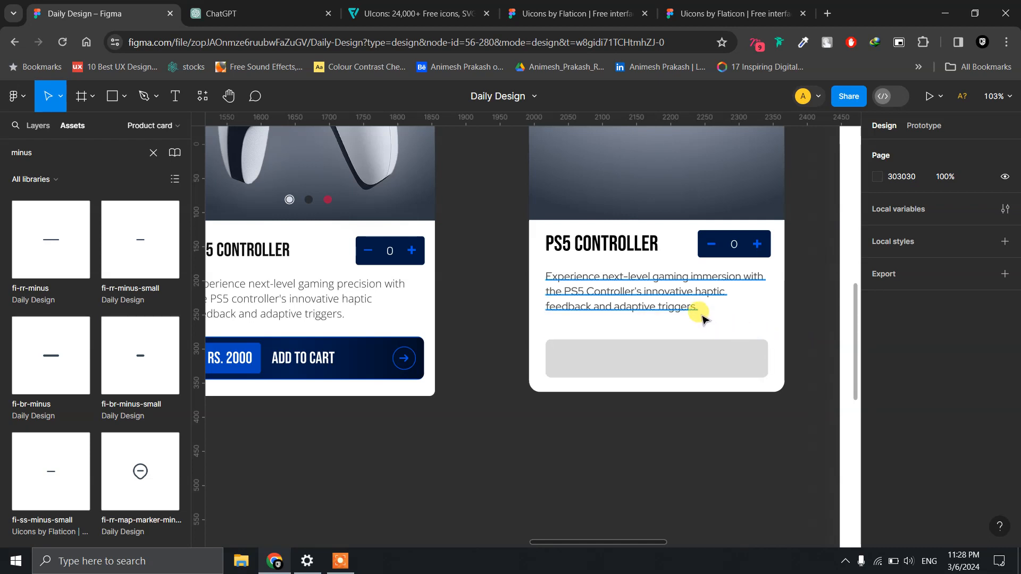
Change the button rectangle's fill to a linear gradient and add a third colour stop near its middle.
click(649, 371)
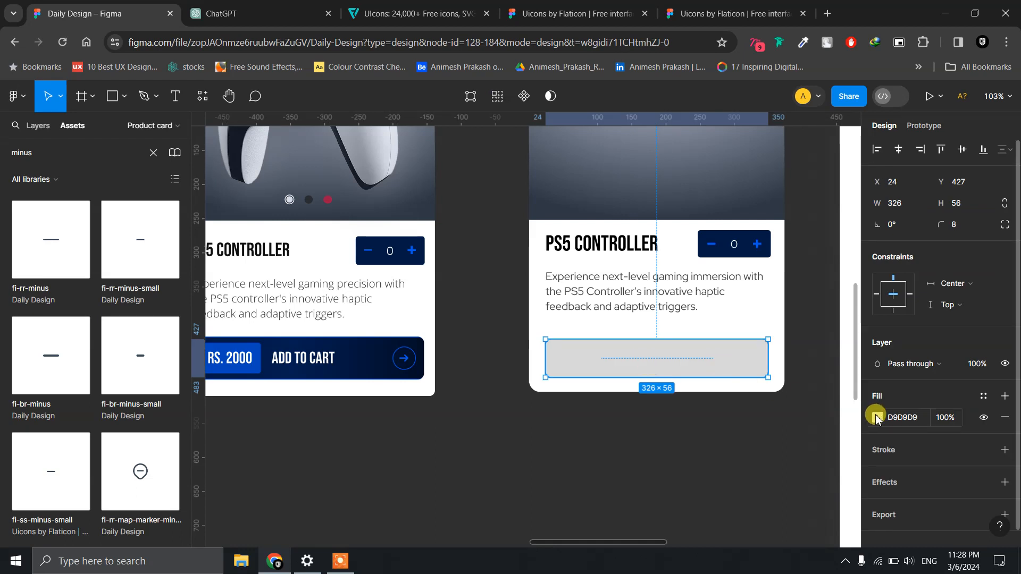
click(876, 419)
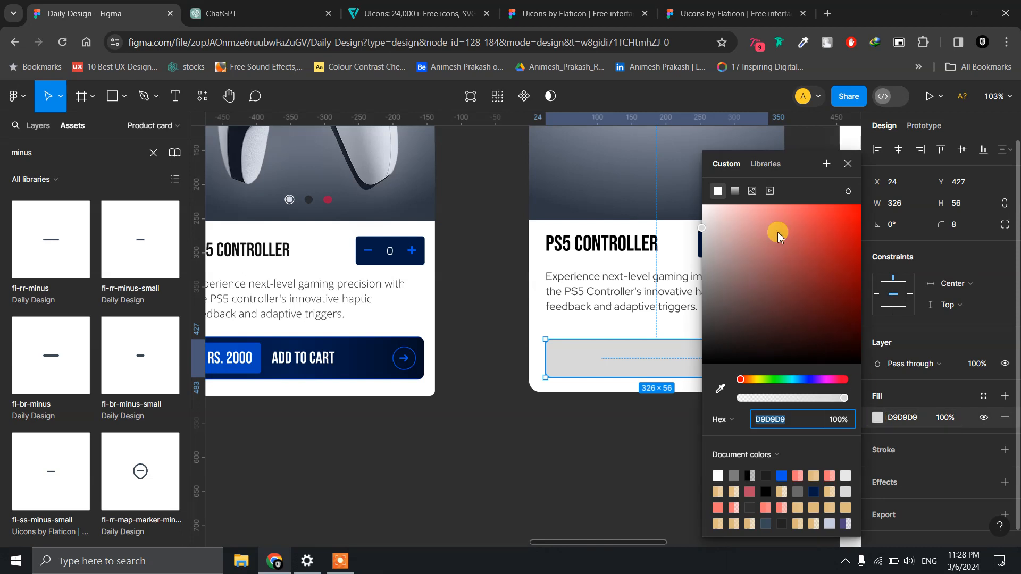
click(734, 192)
drag(547, 278, 394, 281)
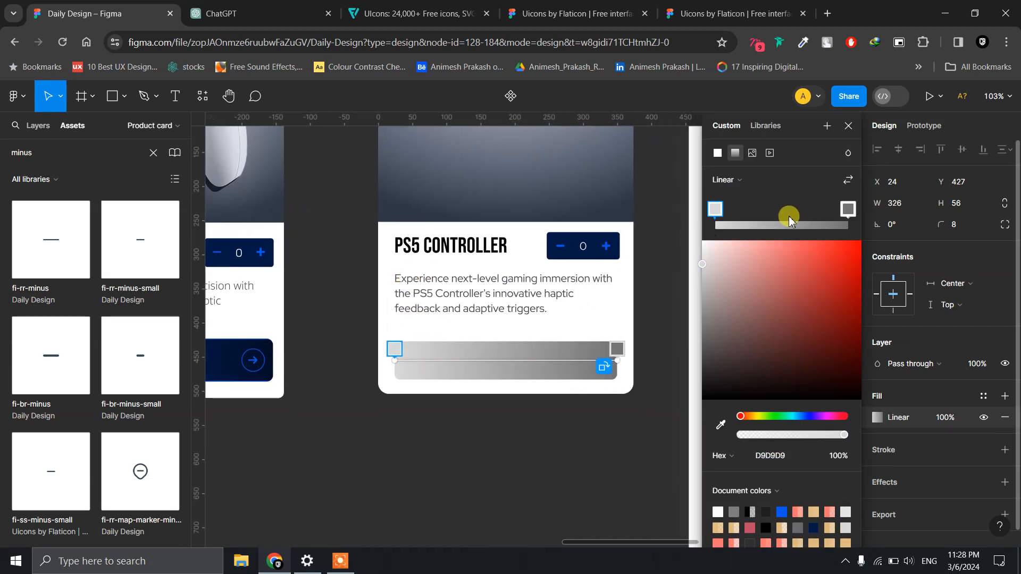
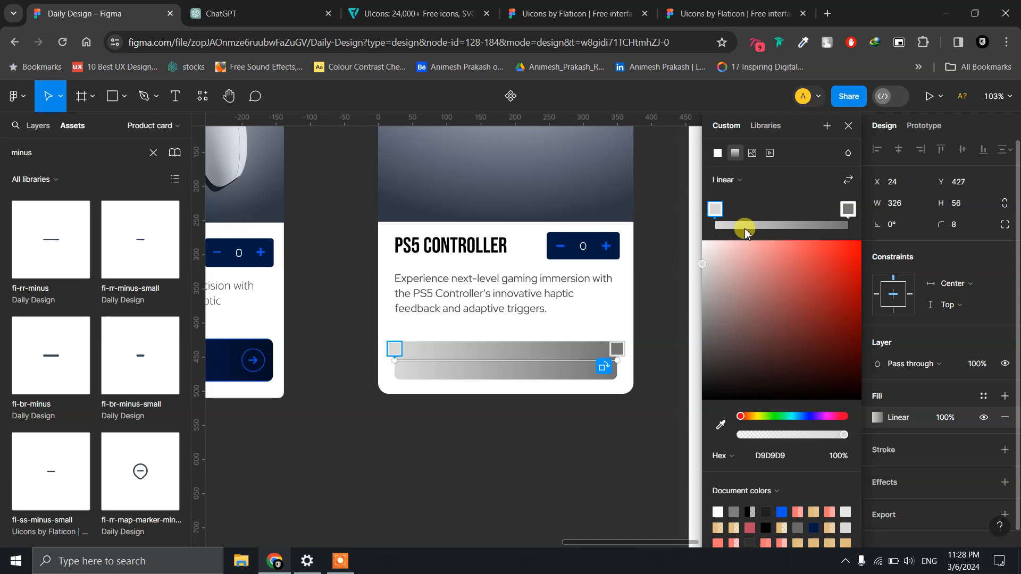
click(780, 215)
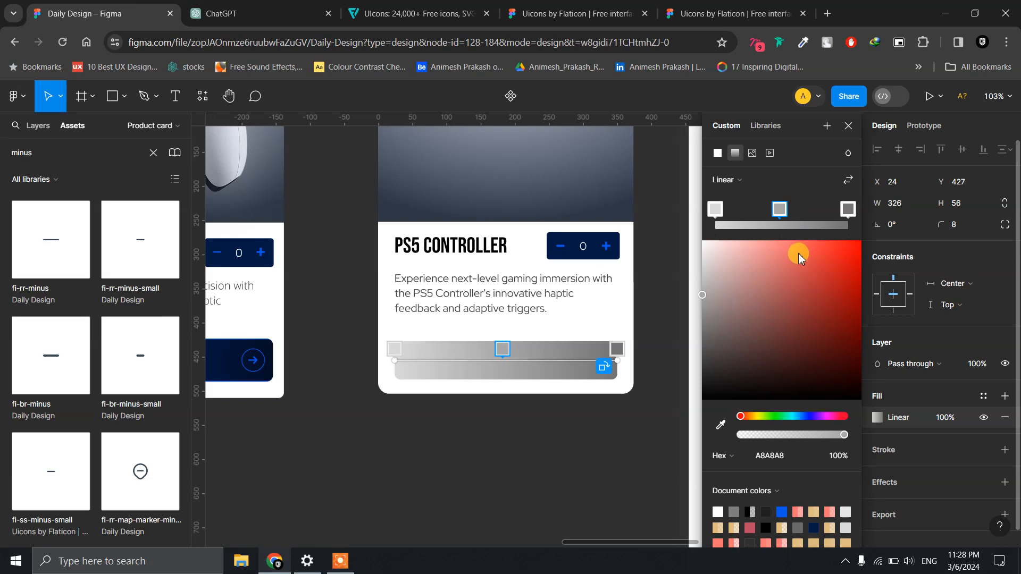
Set the gradient's first colour stop to 001A44, the first value in the Button colour notes.
click(716, 210)
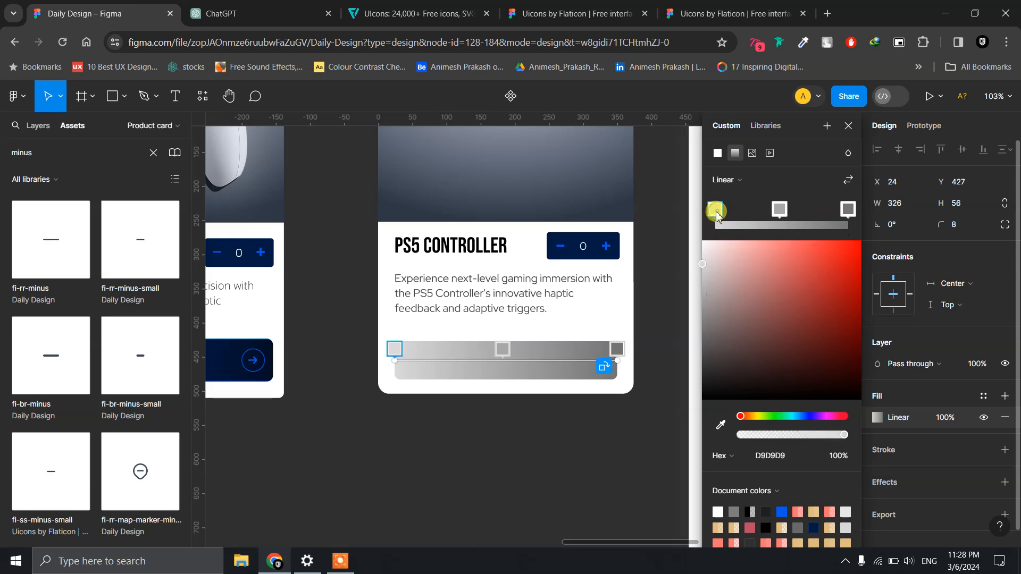
scroll(513, 279, up, 3)
scroll(520, 292, up, 2)
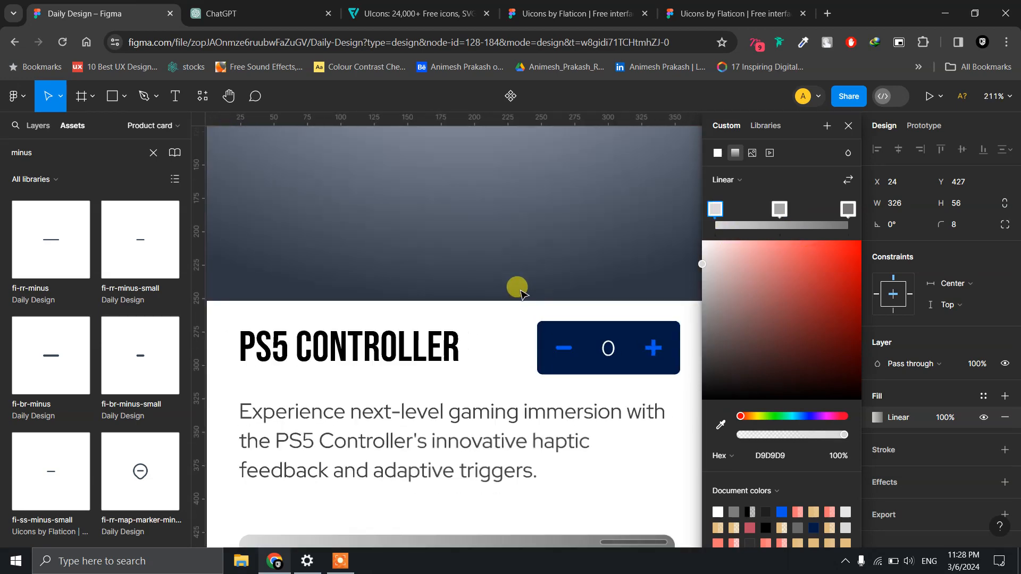
scroll(519, 290, down, 6)
drag(481, 371, 415, 453)
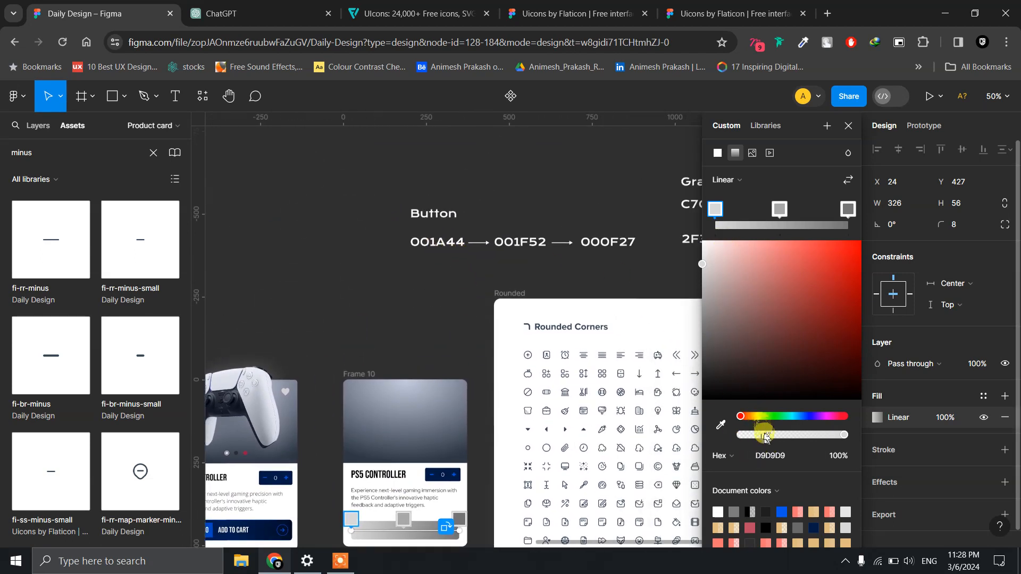
click(767, 456)
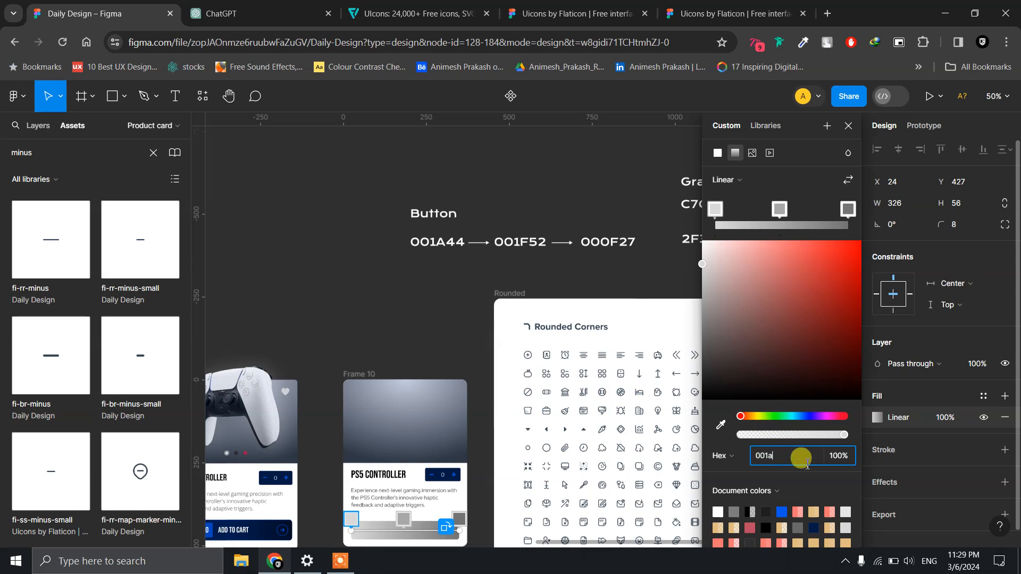
key(Return)
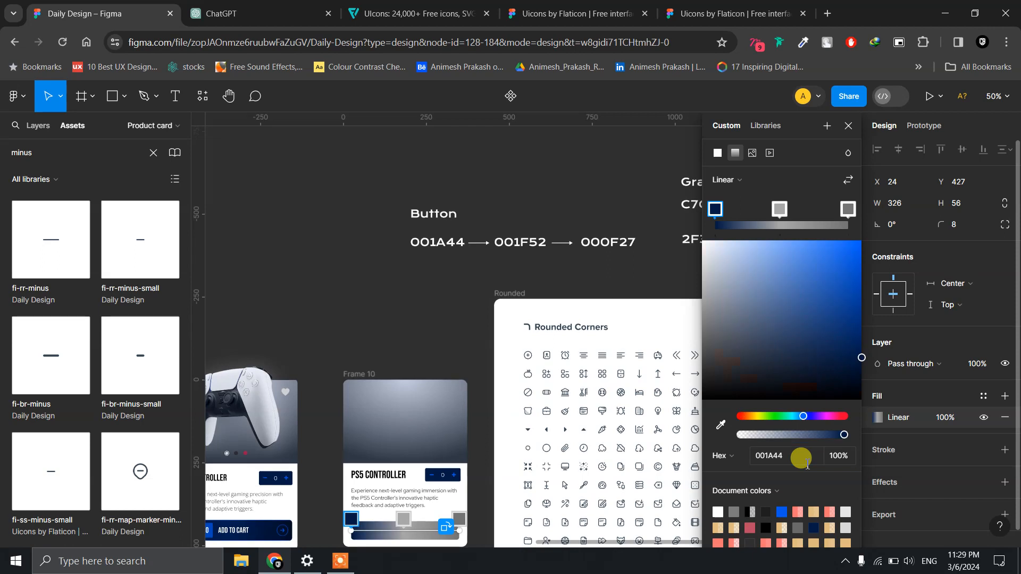
Set the gradient's middle colour stop to 001F52.
click(780, 209)
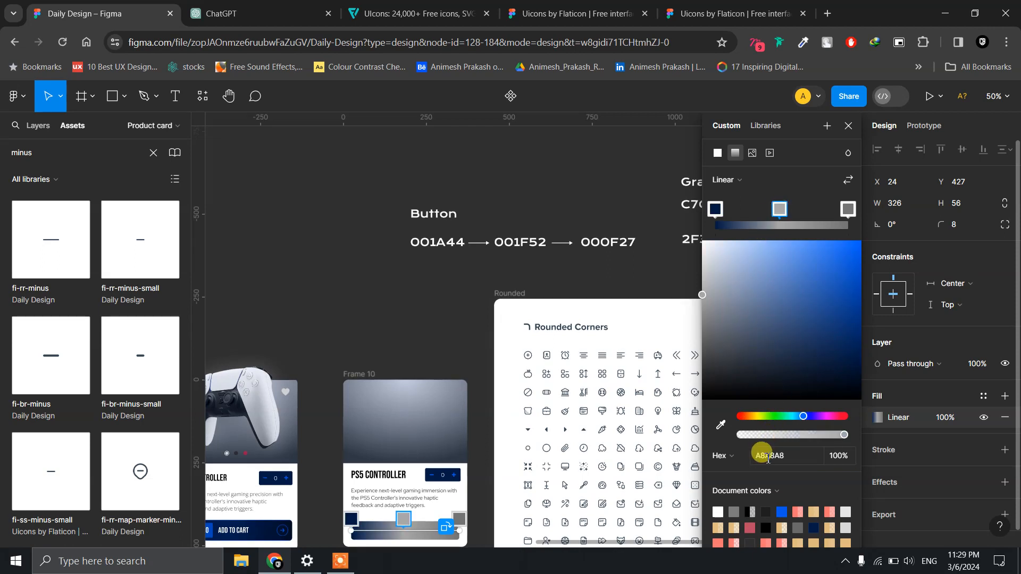
drag(768, 458, 758, 456)
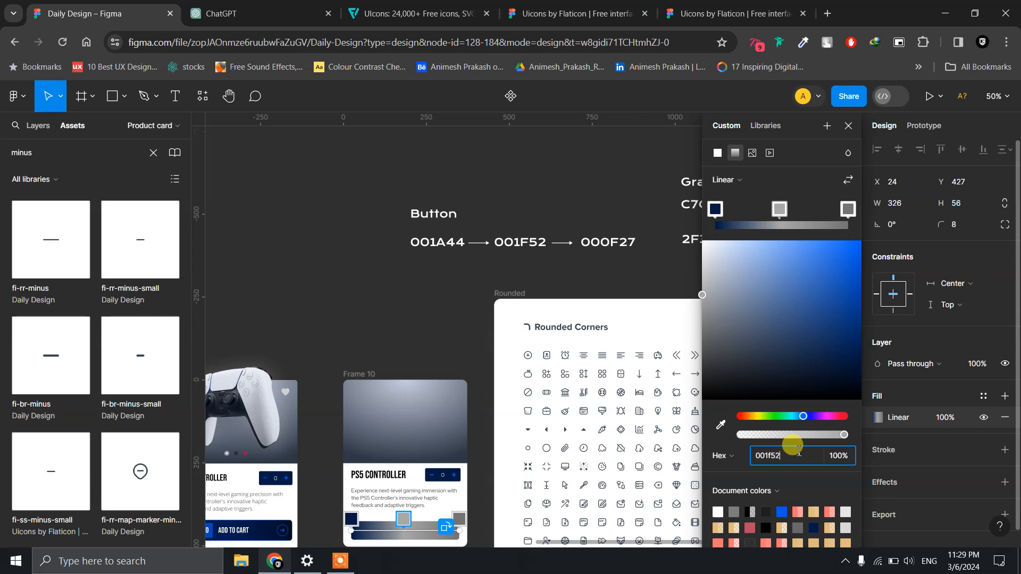
key(Return)
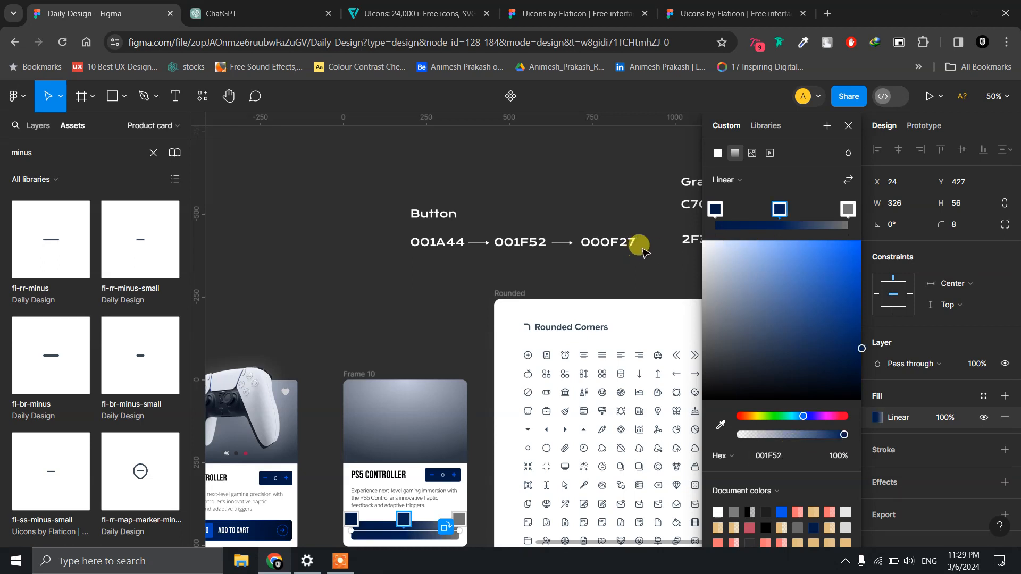
Select the last colour stop of the button rectangle's gradient.
click(847, 211)
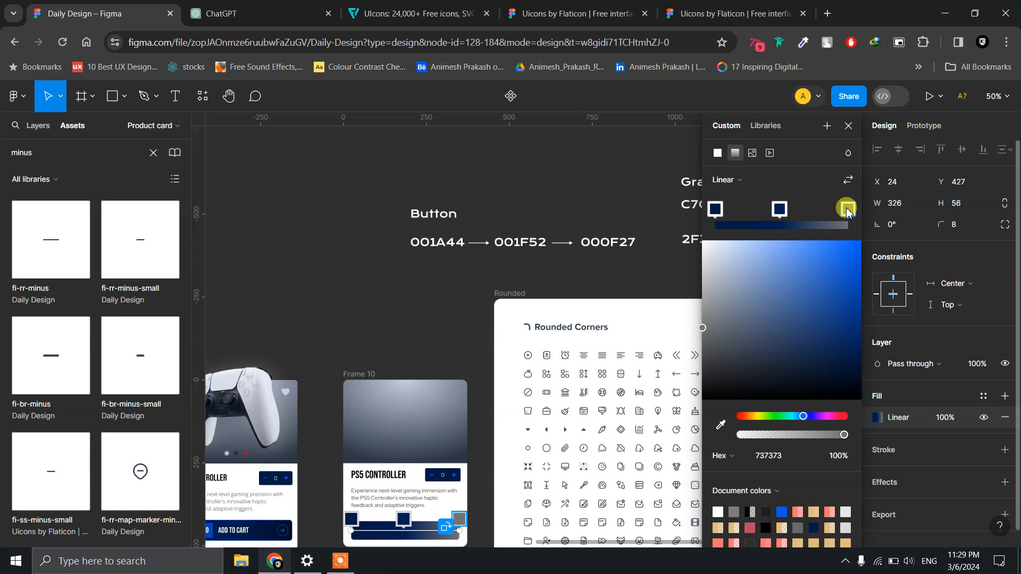
Set the button gradient's last stop to 000F27 and slope the gradient line gently downward from its left end to its right end.
click(773, 456)
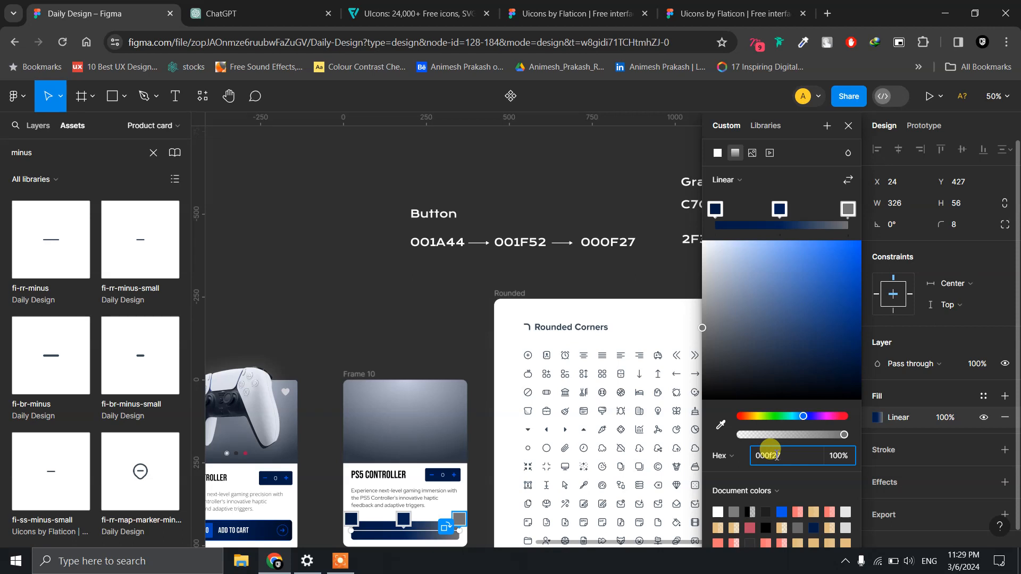
key(Return)
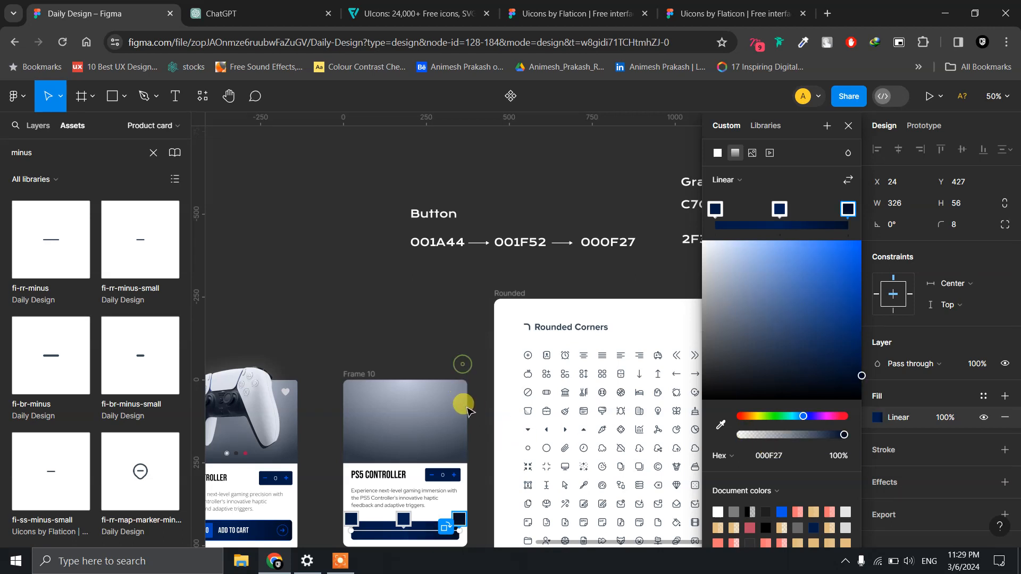
scroll(479, 461, down, 3)
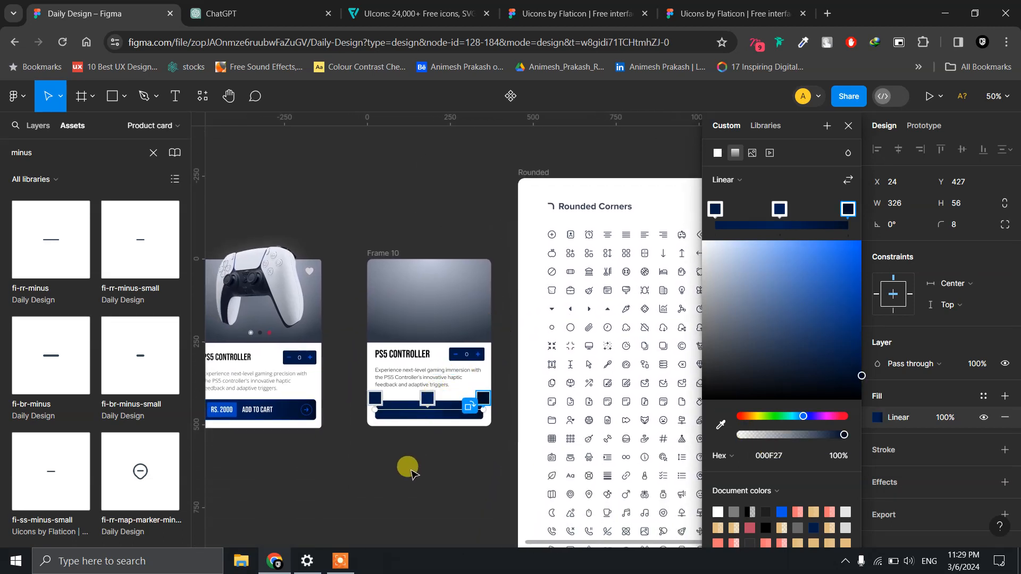
scroll(407, 470, down, 5)
scroll(453, 147, up, 5)
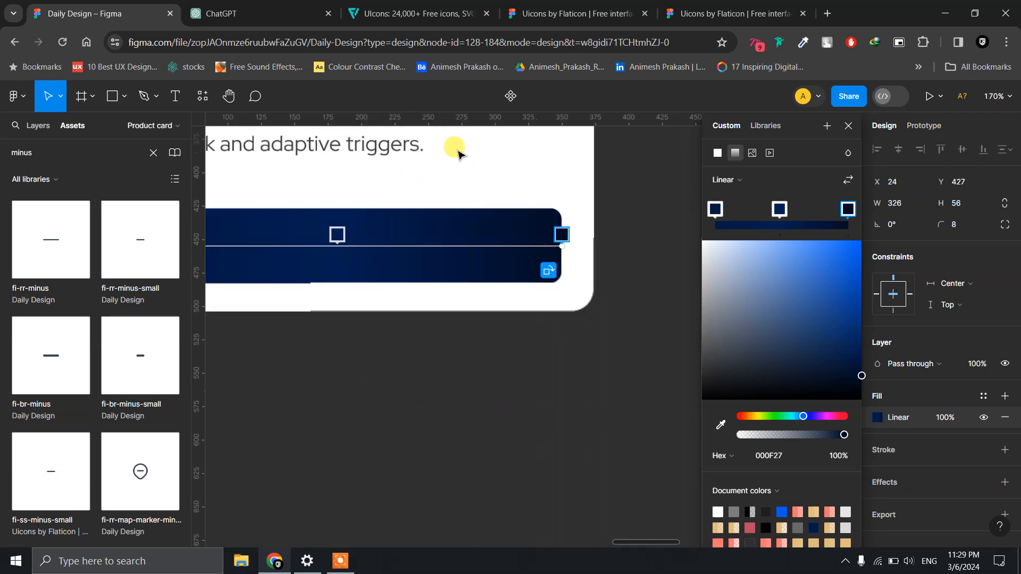
scroll(500, 180, left, 3)
scroll(395, 235, up, 2)
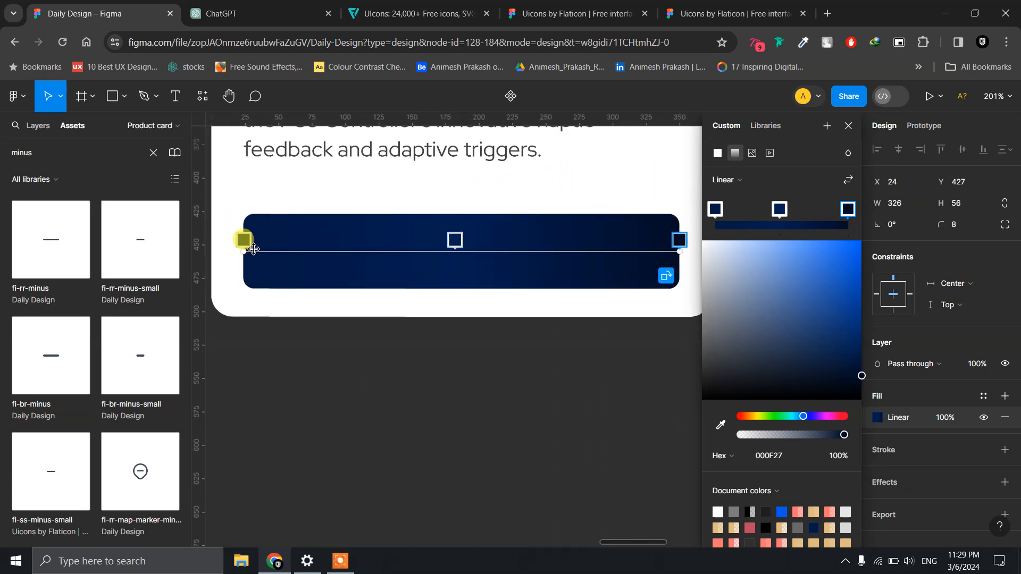
drag(243, 245, 242, 217)
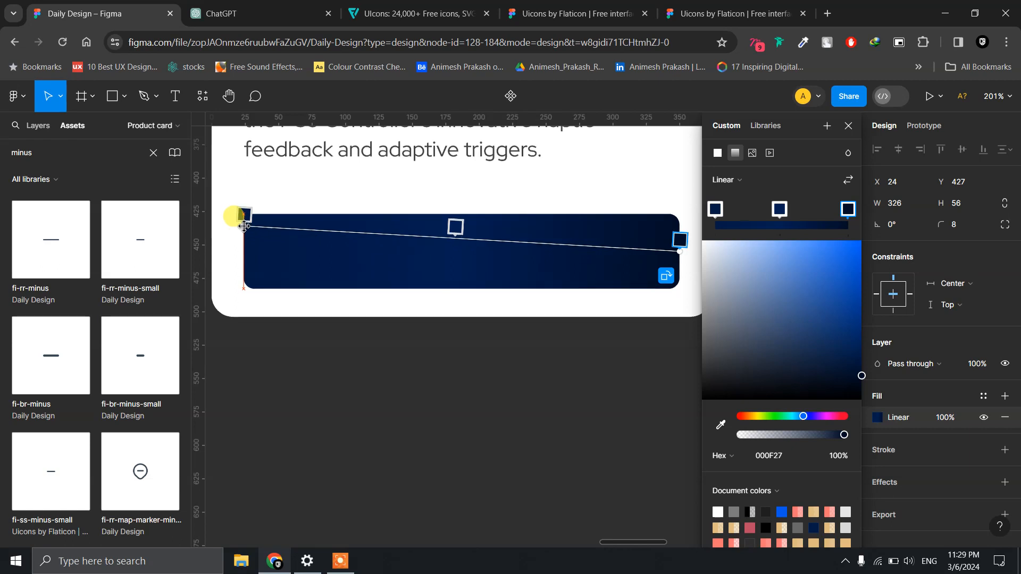
drag(682, 251, 681, 282)
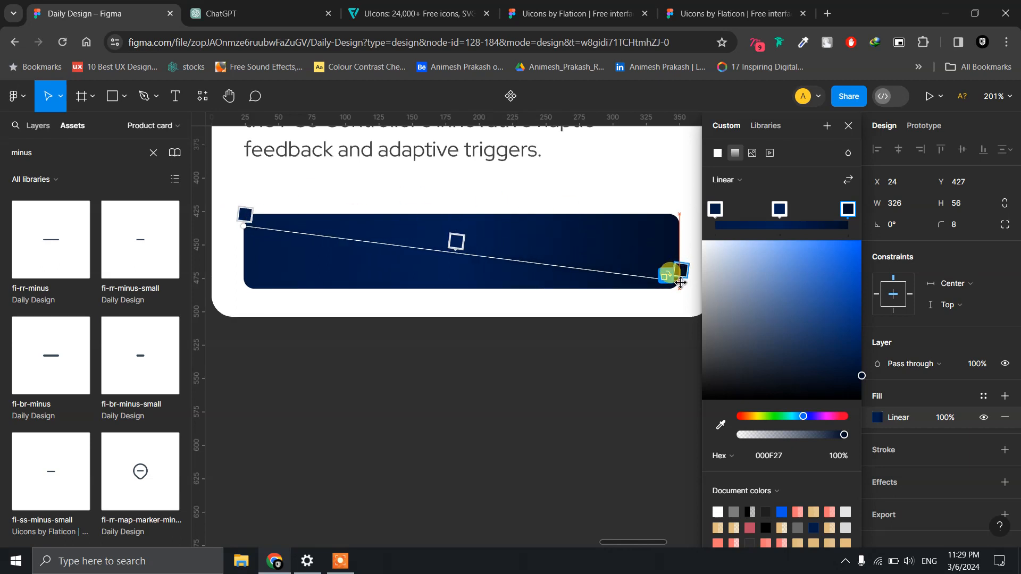
drag(677, 279, 683, 270)
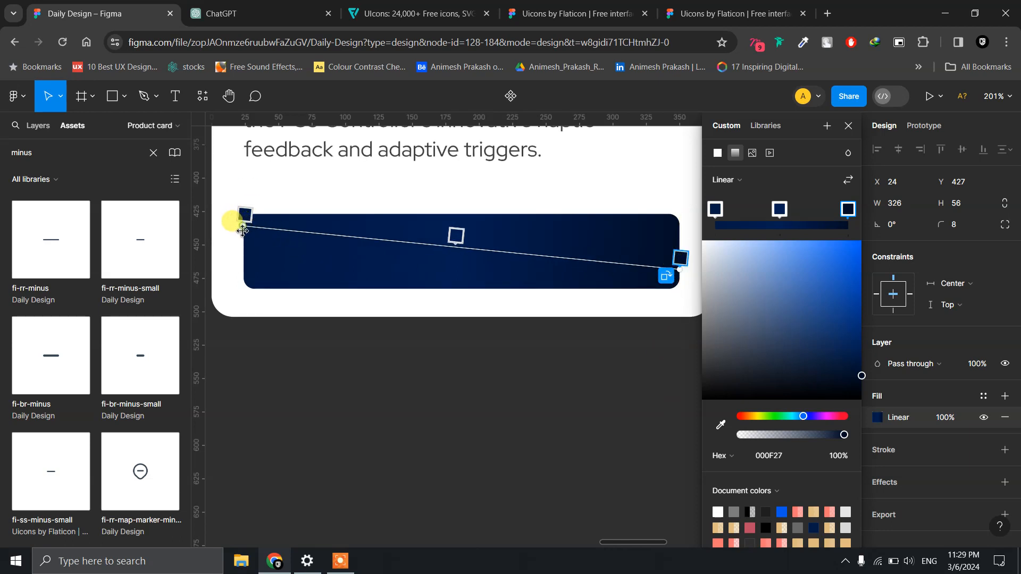
drag(242, 230, 244, 234)
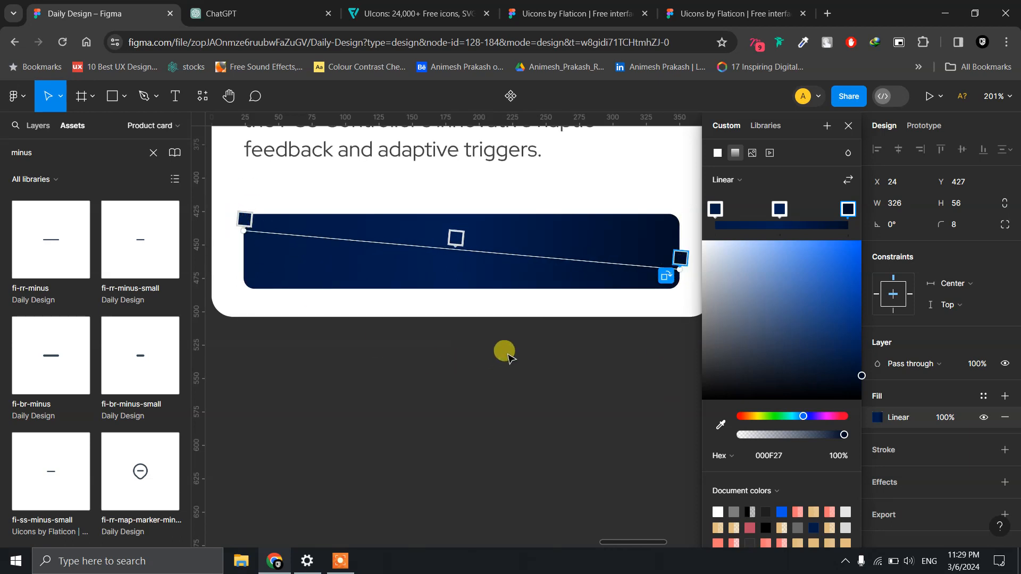
click(846, 127)
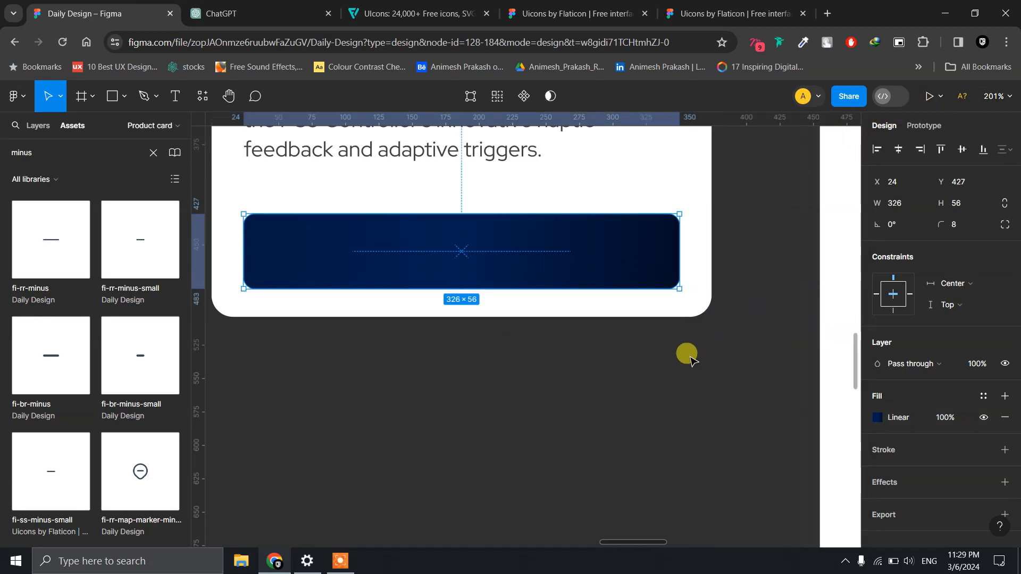
Set the navy button rectangle's height to 64 and move it up to Y 421.
scroll(688, 356, up, 3)
ctrl+scroll(733, 353, up, 3)
ctrl+scroll(734, 353, down, 5)
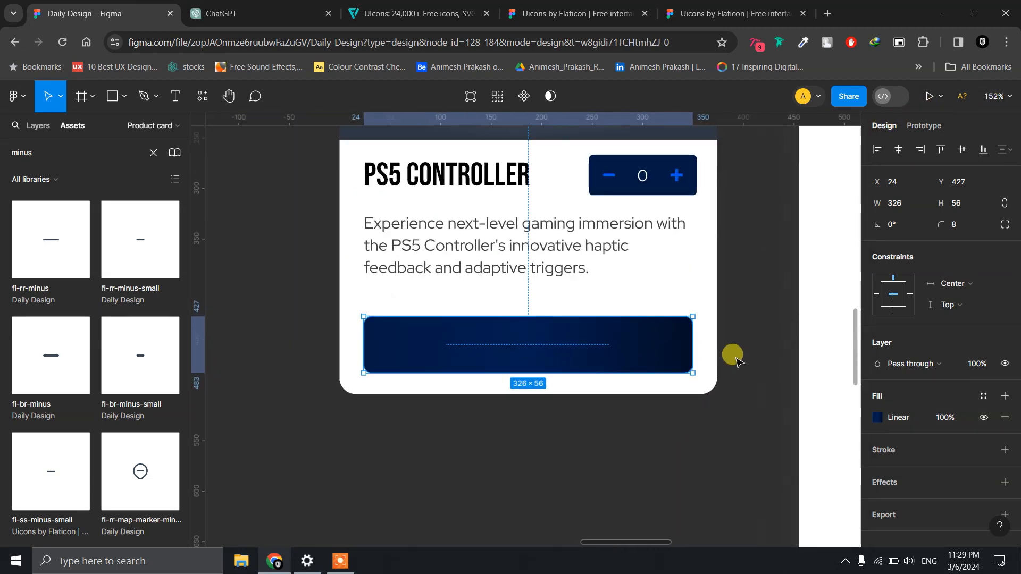
click(736, 354)
scroll(652, 388, left, 5)
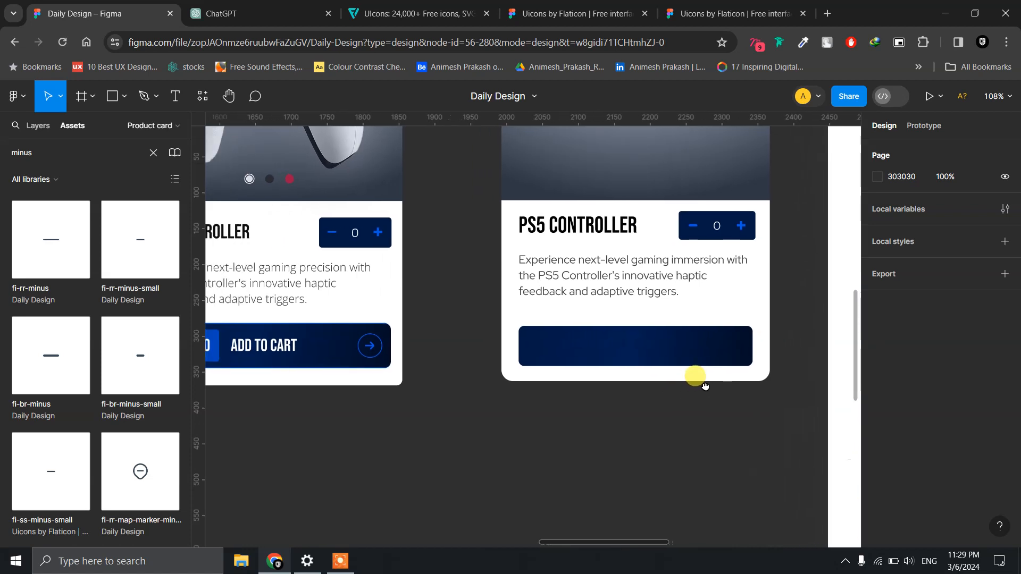
click(651, 338)
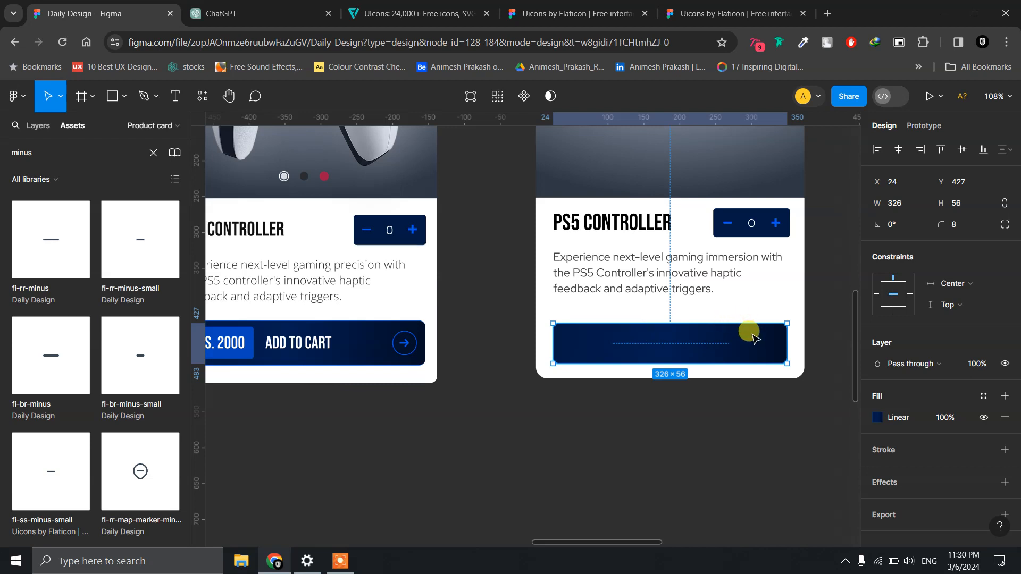
click(969, 204)
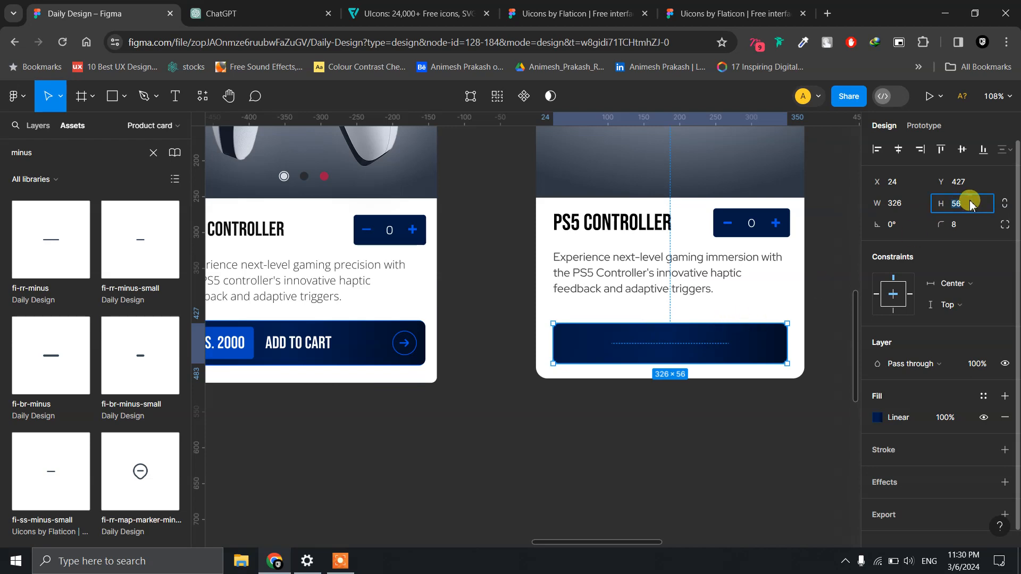
key(Return)
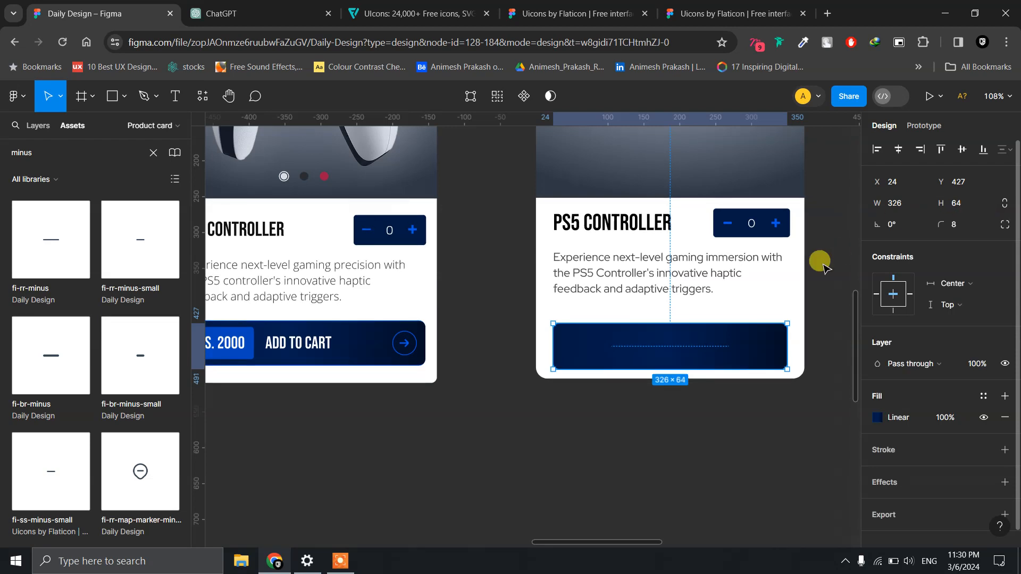
drag(663, 341, 659, 334)
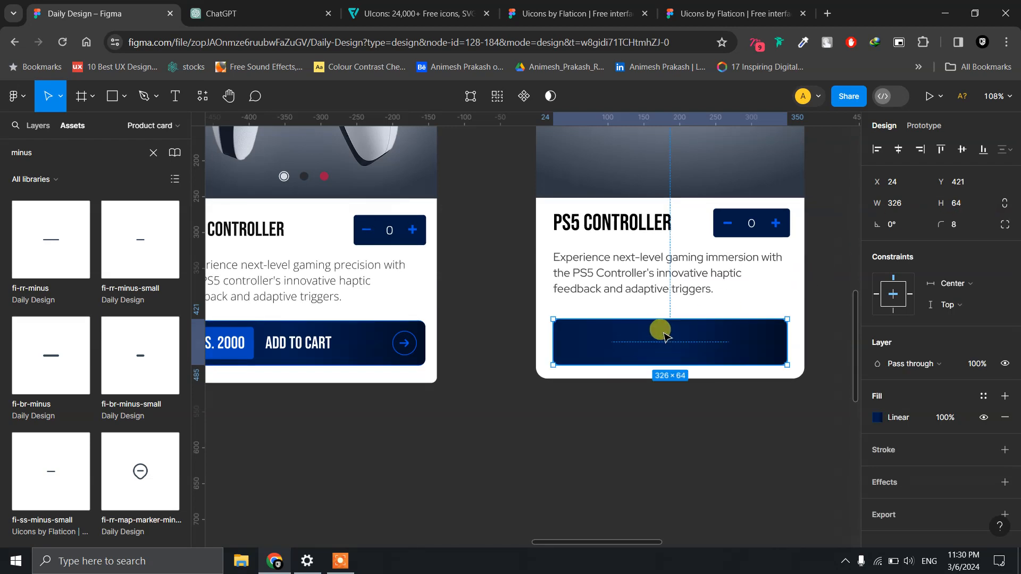
click(779, 387)
Paste a copy of the navy button rectangle directly over the original.
scroll(603, 314, up, 5)
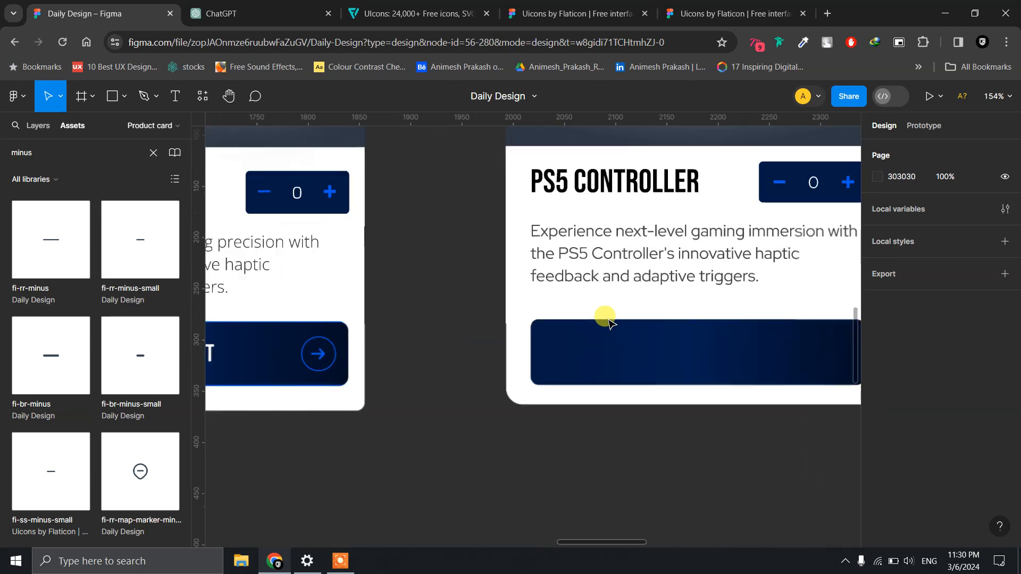
click(588, 353)
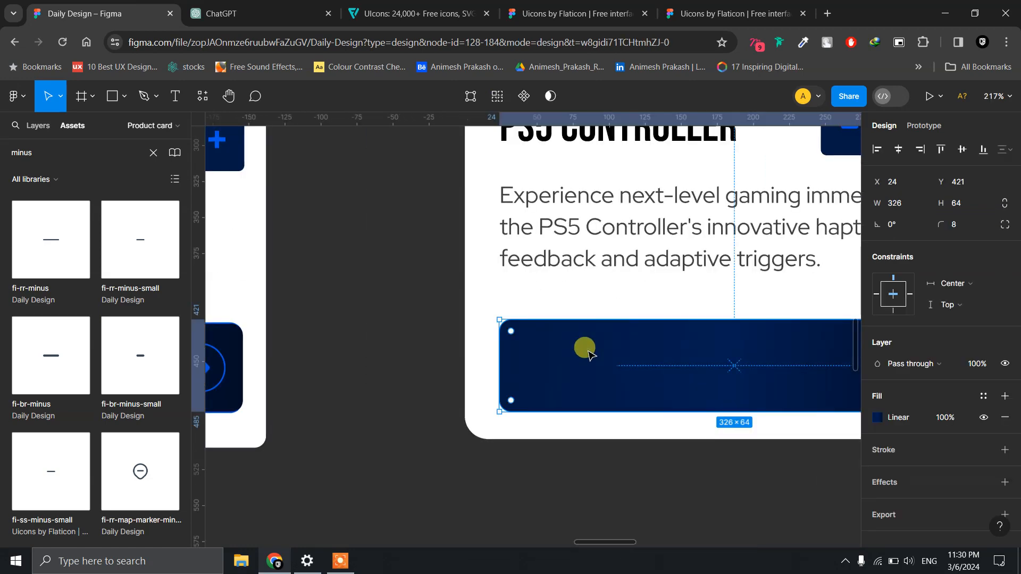
key(ctrl+v)
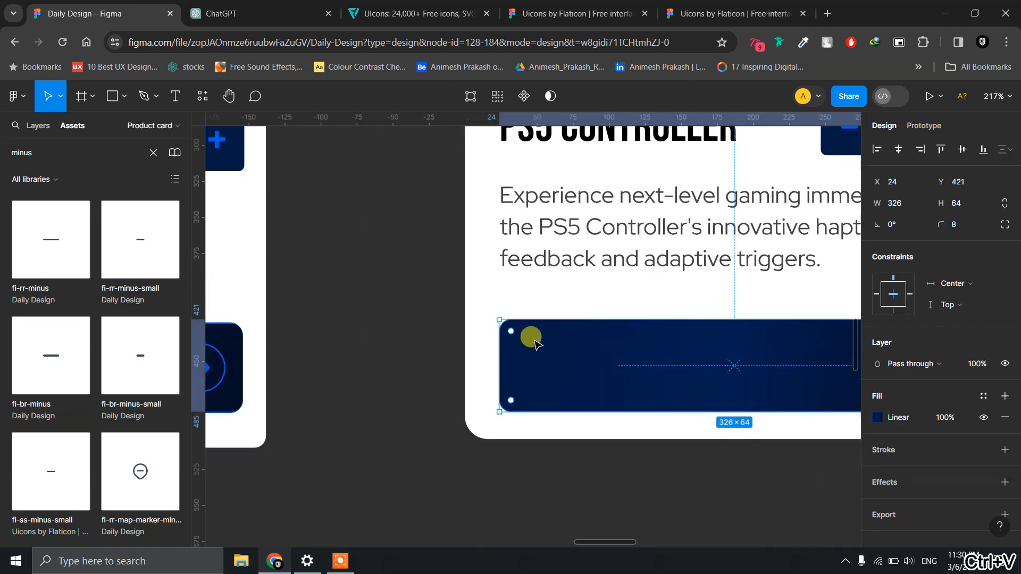
scroll(512, 336, up, 4)
scroll(512, 336, down, 5)
drag(646, 365, 434, 326)
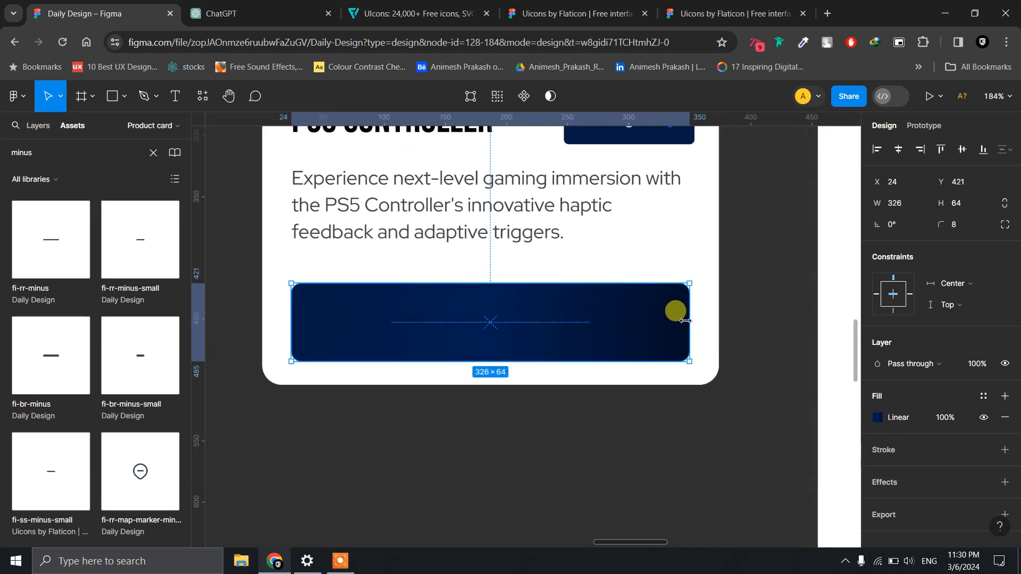
Shrink the pasted rectangle about its centre to about 172 × 52 and move it toward the button's left end, at about X 49.
drag(685, 320, 587, 313)
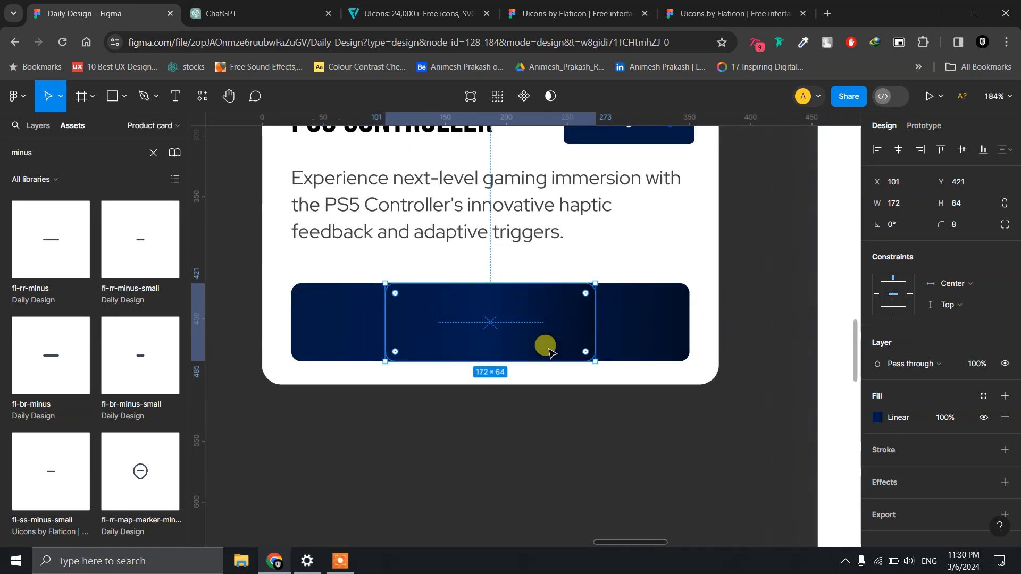
drag(515, 361, 516, 354)
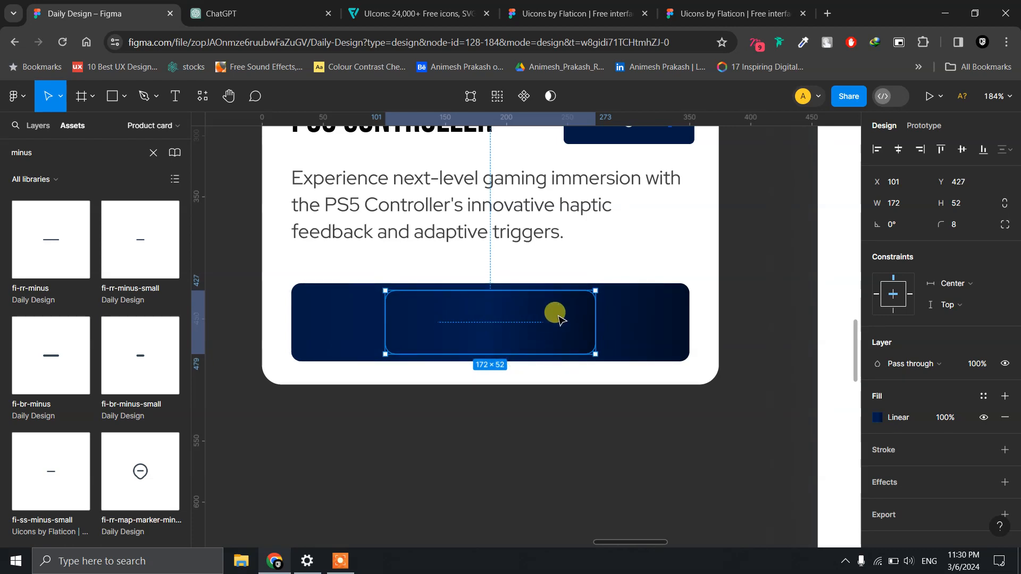
mouse_move(527, 314)
mouse_down()
mouse_move(497, 312)
mouse_move(533, 323)
mouse_up()
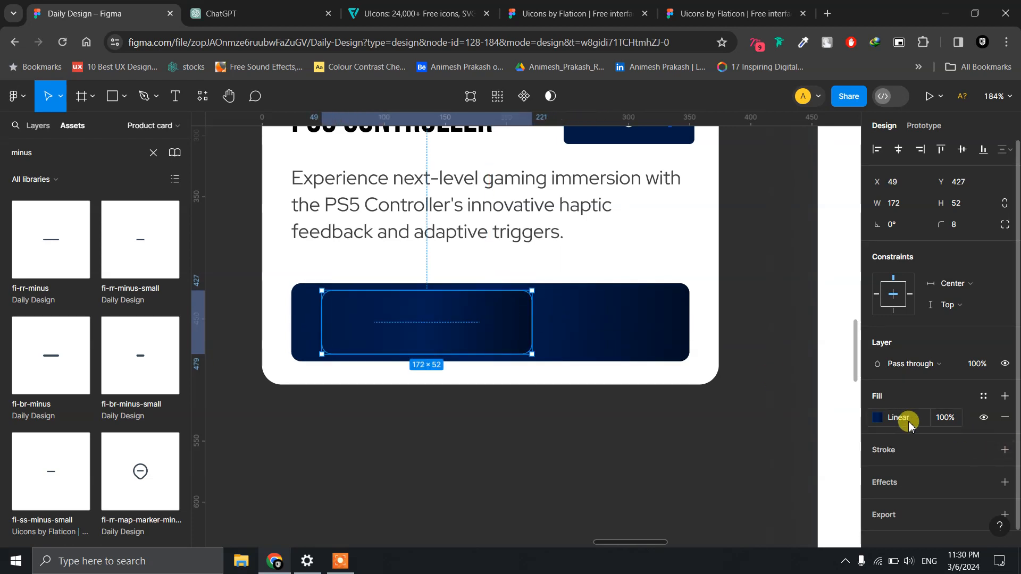
Change the inner rectangle's fill from a gradient to the solid blue document color 0059EA.
click(878, 417)
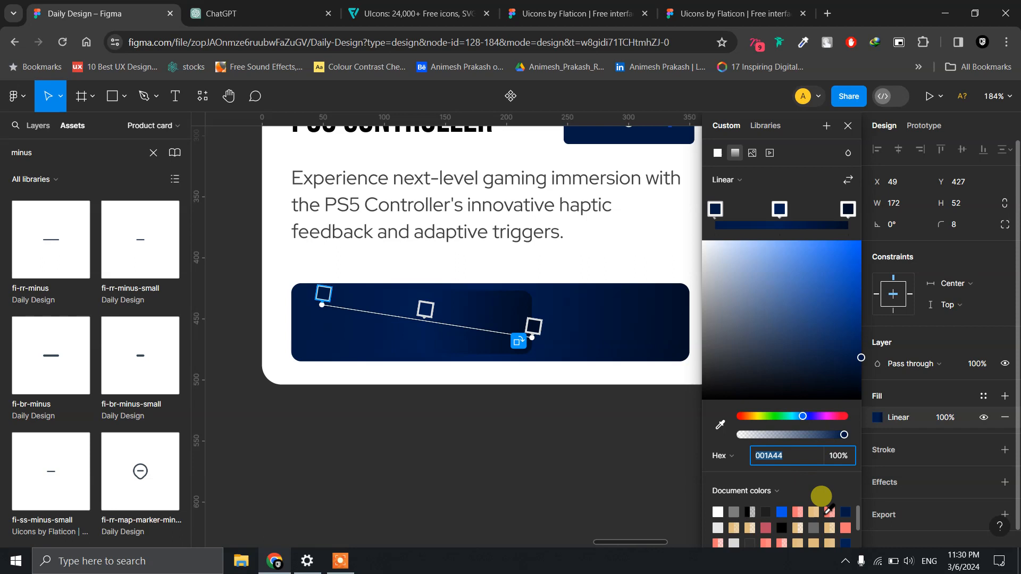
click(778, 505)
click(740, 184)
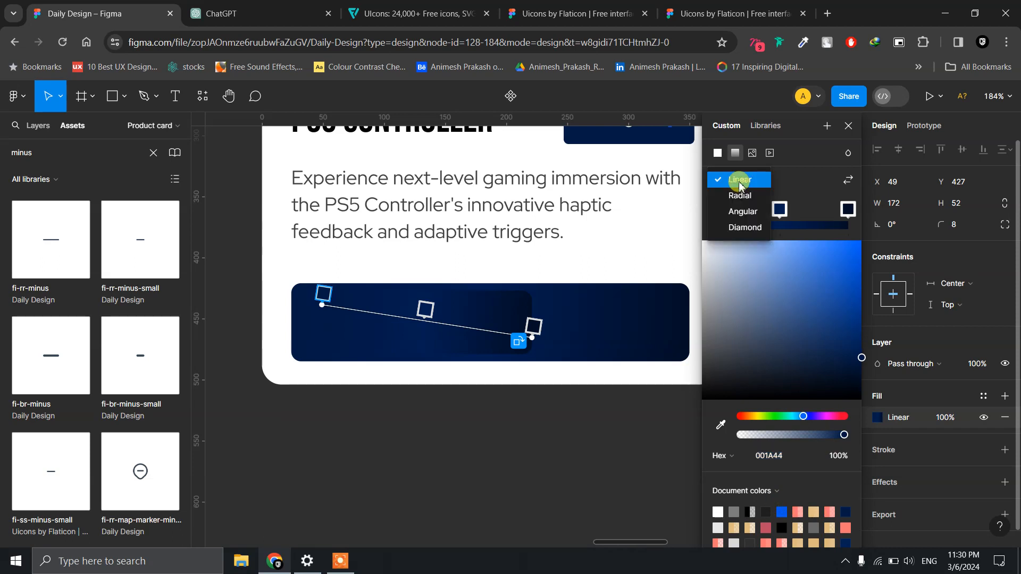
click(740, 181)
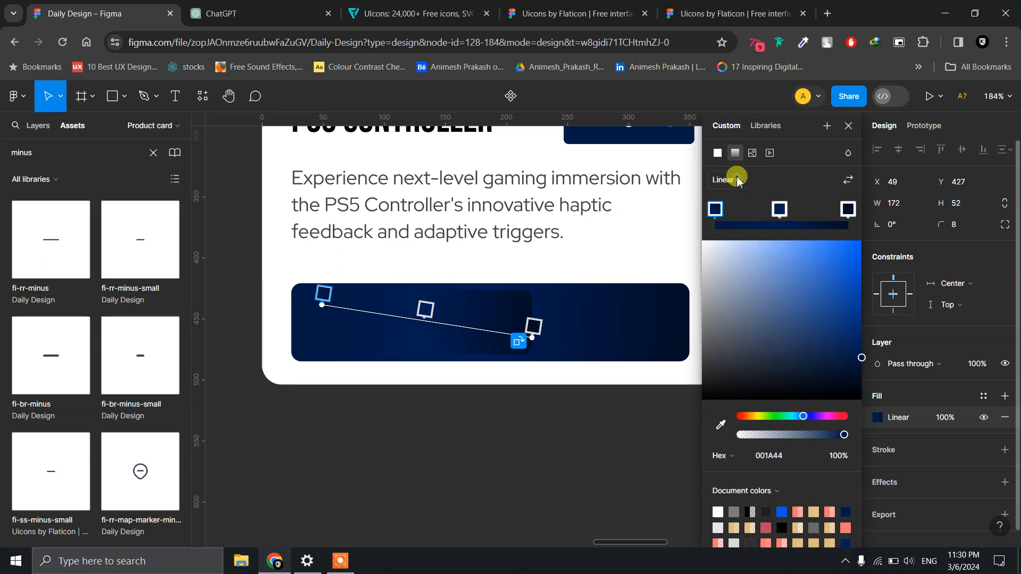
click(717, 154)
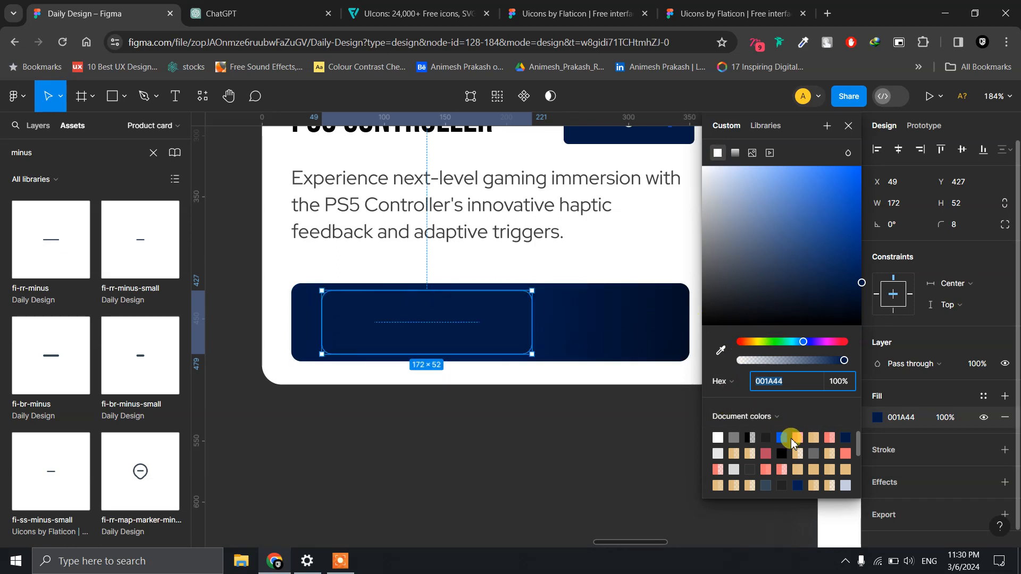
click(782, 437)
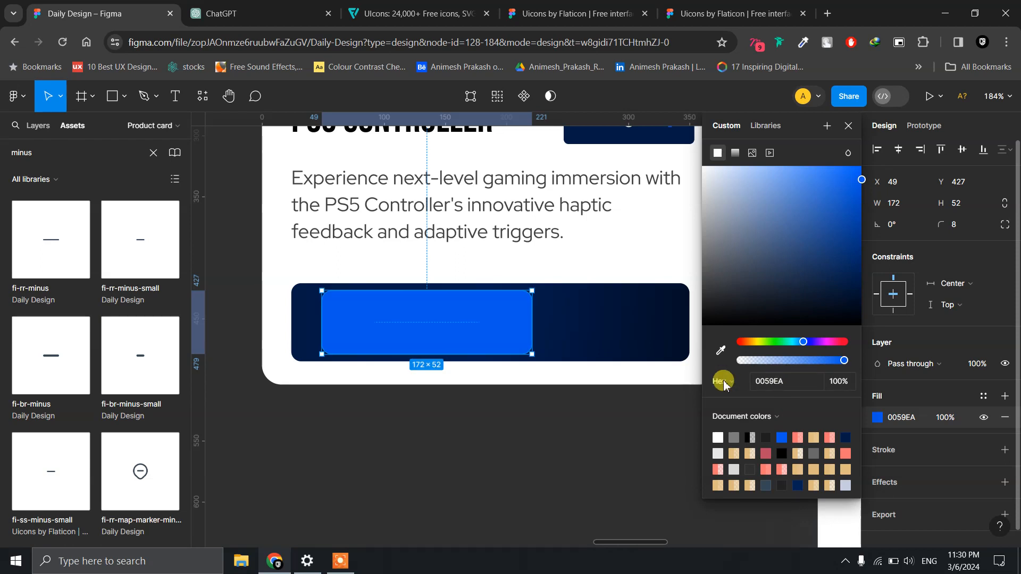
click(611, 401)
Narrow the blue rectangle to about 97 wide and position it near the button's left edge at about X 34.
click(524, 319)
drag(528, 323, 422, 315)
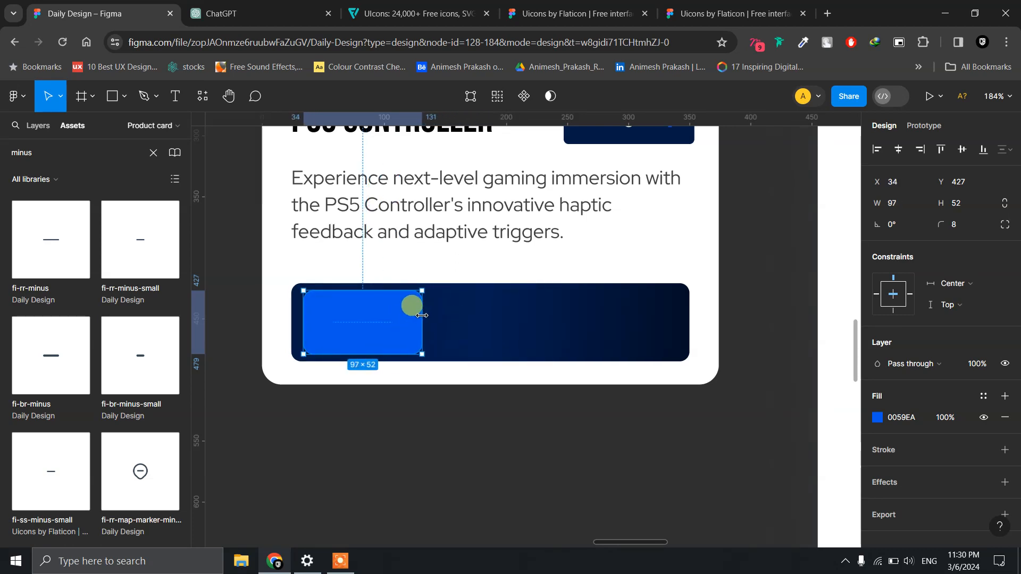
click(457, 404)
Nudge the blue rectangle right to X 36 and reduce its height to 48 about its centre.
drag(426, 391, 528, 384)
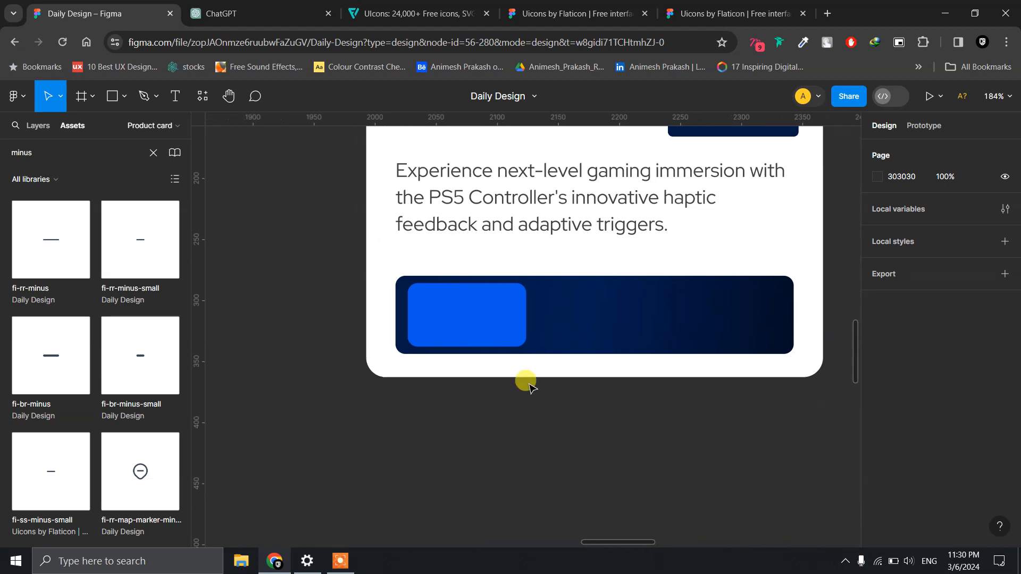
scroll(525, 383, up, 3)
click(472, 462)
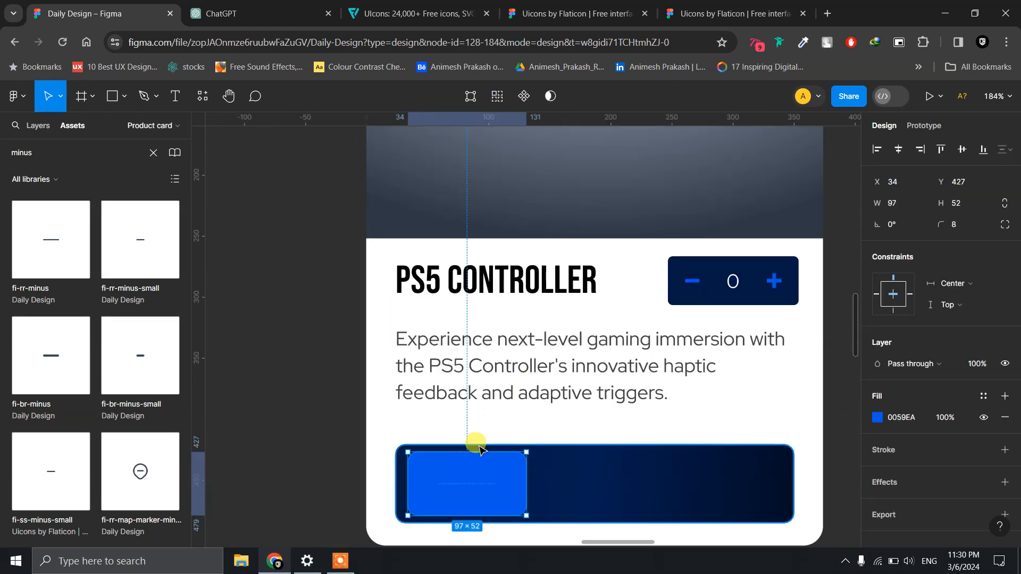
key(alt)
key(Right)
key(Right)
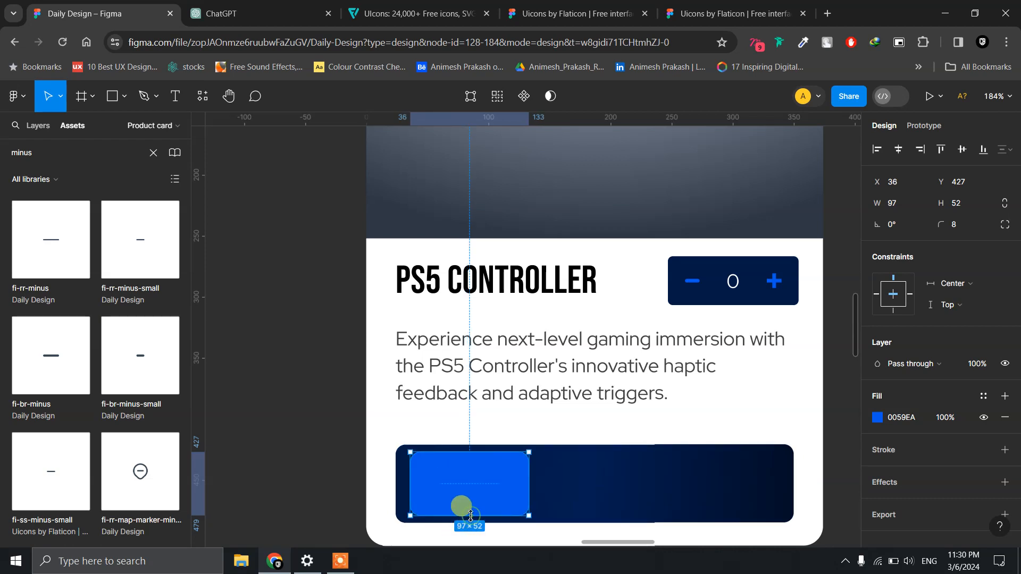
drag(470, 516, 468, 514)
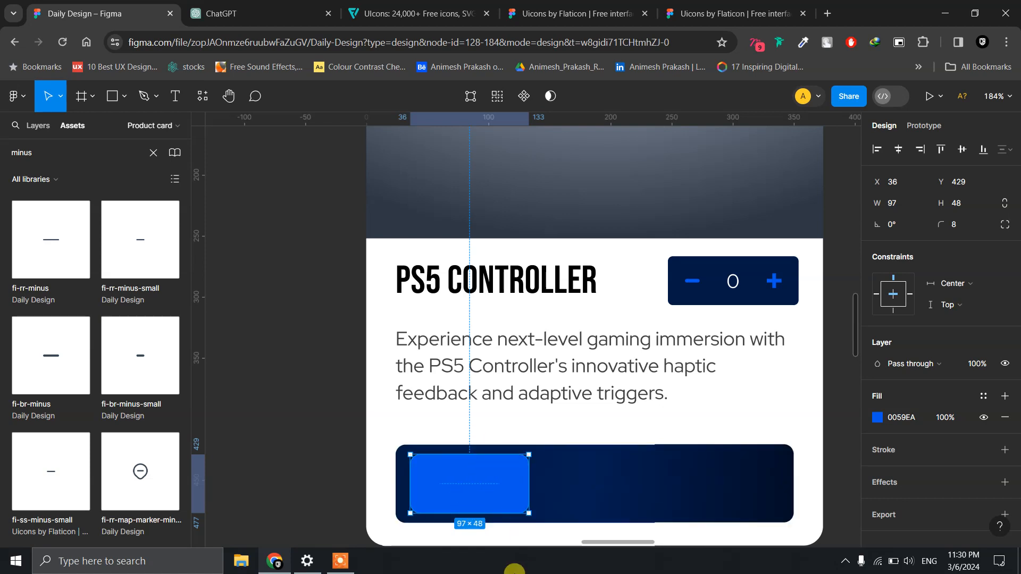
click(307, 454)
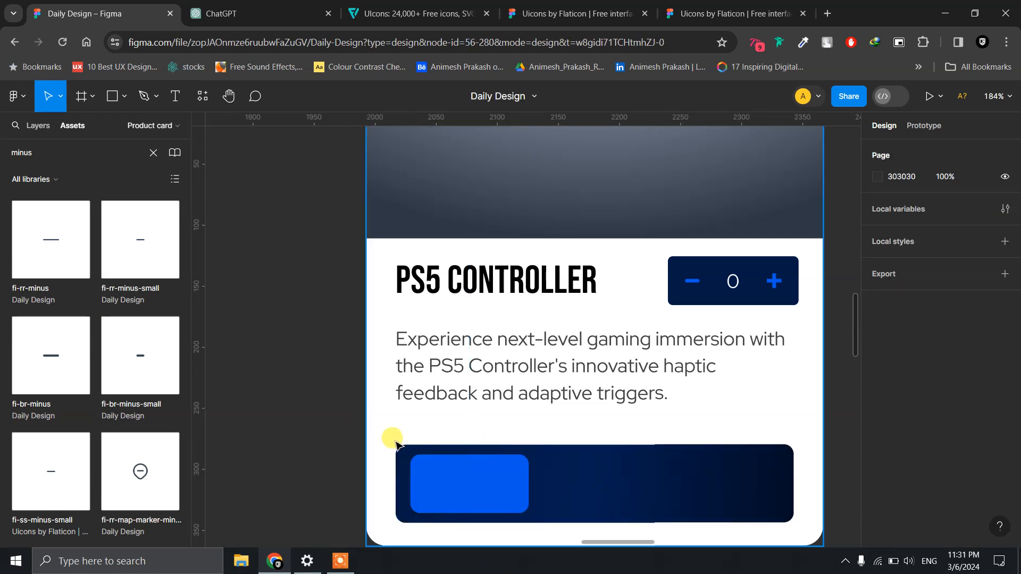
scroll(393, 439, up, 2)
scroll(394, 439, down, 3)
scroll(417, 456, up, 1)
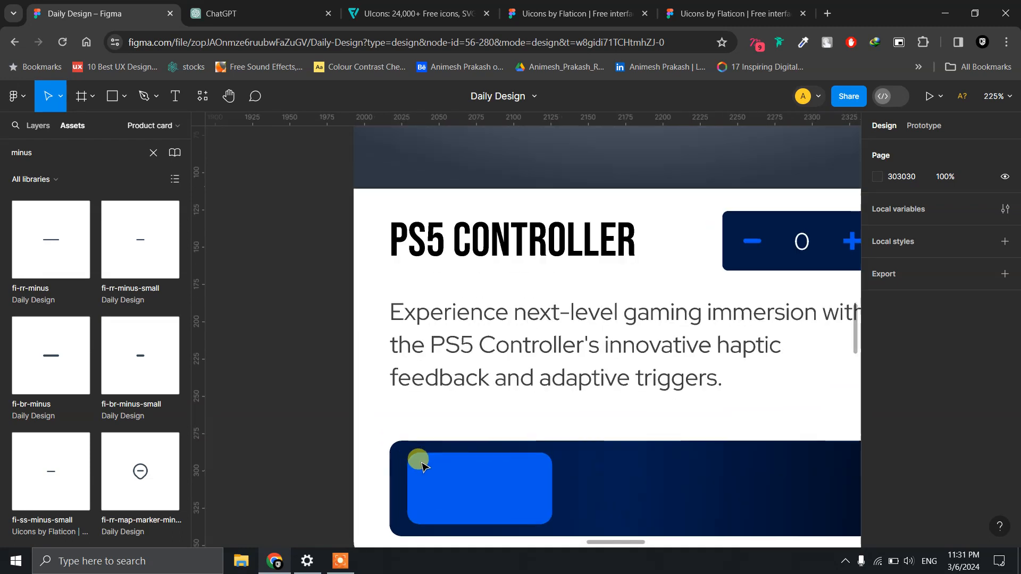
Set the blue price rectangle's corner radius to 4.
click(495, 479)
click(960, 230)
text(4)
key(Return)
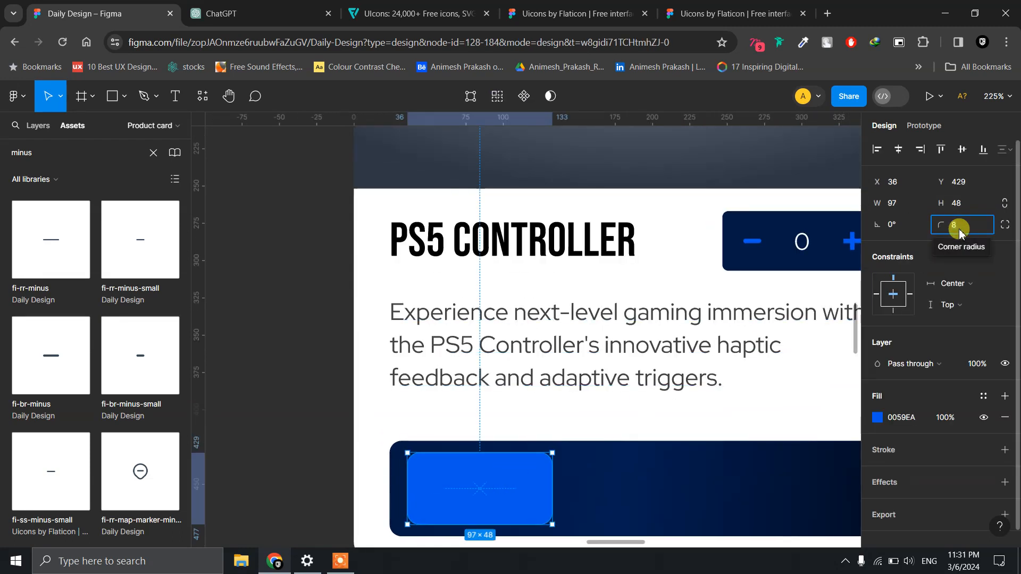
click(312, 387)
Nudge the blue price rectangle left to X 32 inside the navy button.
click(453, 491)
key(Left)
key(Left)
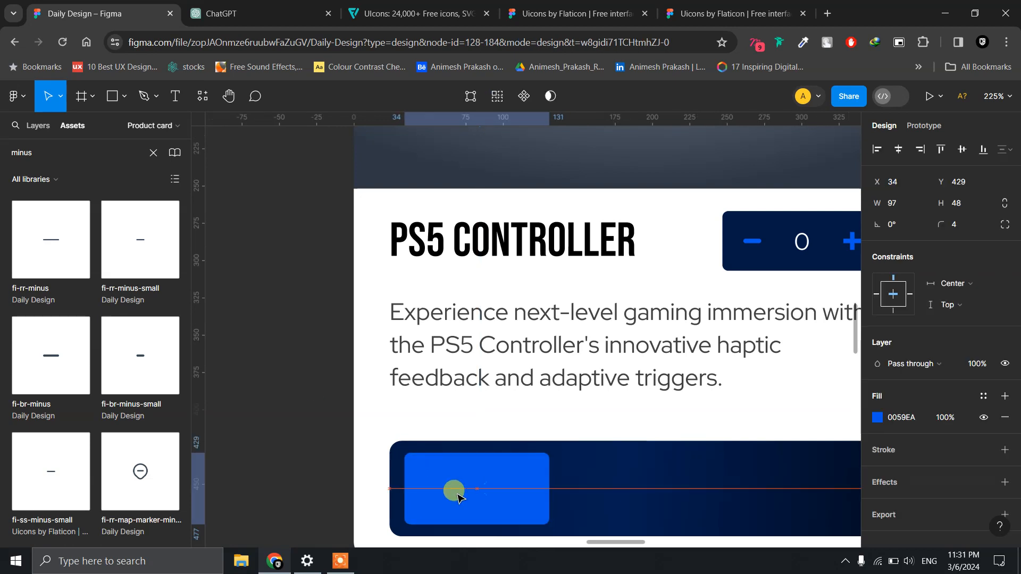
key(alt)
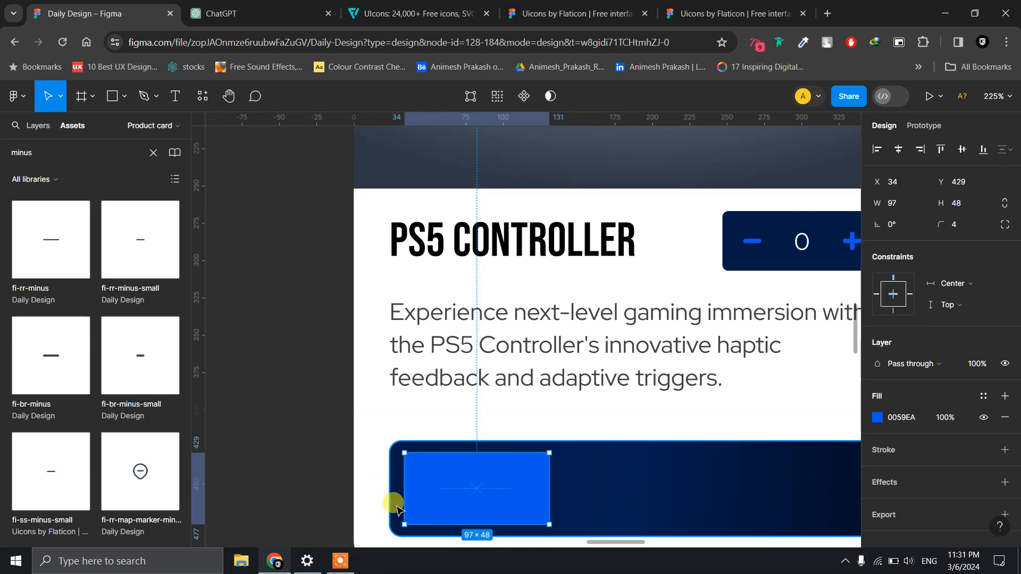
key(Left)
key(Left)
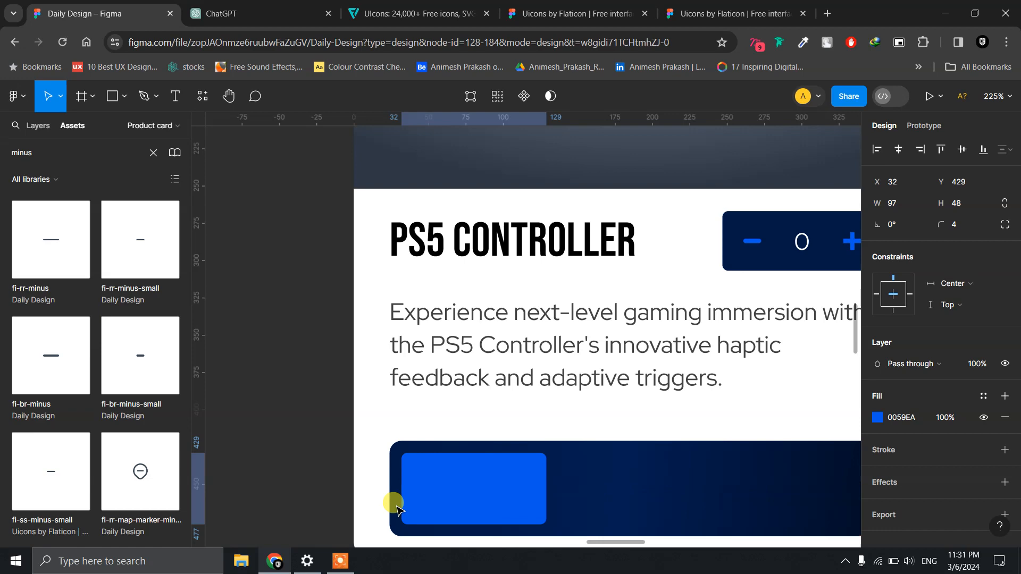
Add the price text "RS. 7500" on the blue rectangle at about X 45, Y 443.
scroll(521, 481, down, 3)
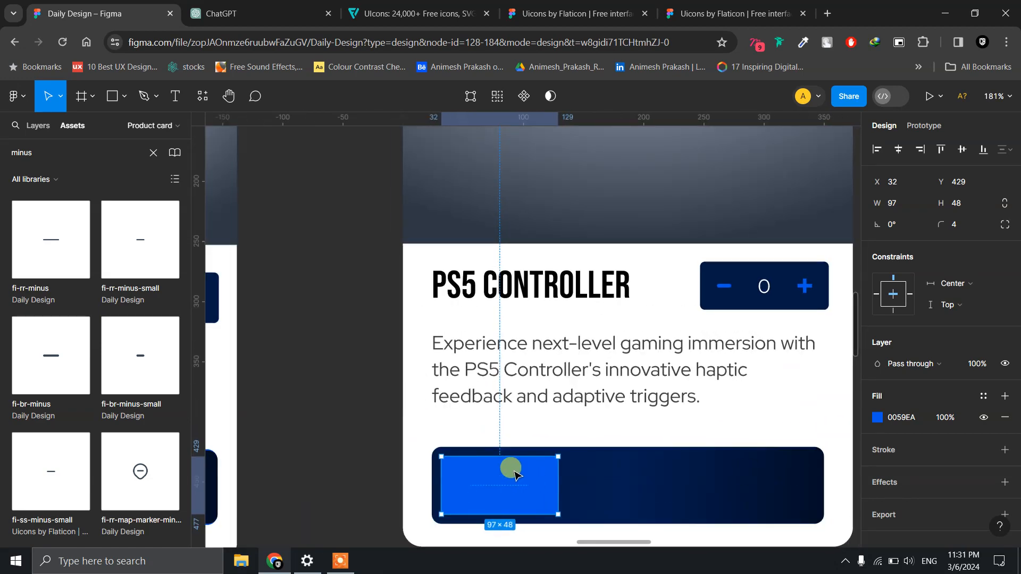
key(t)
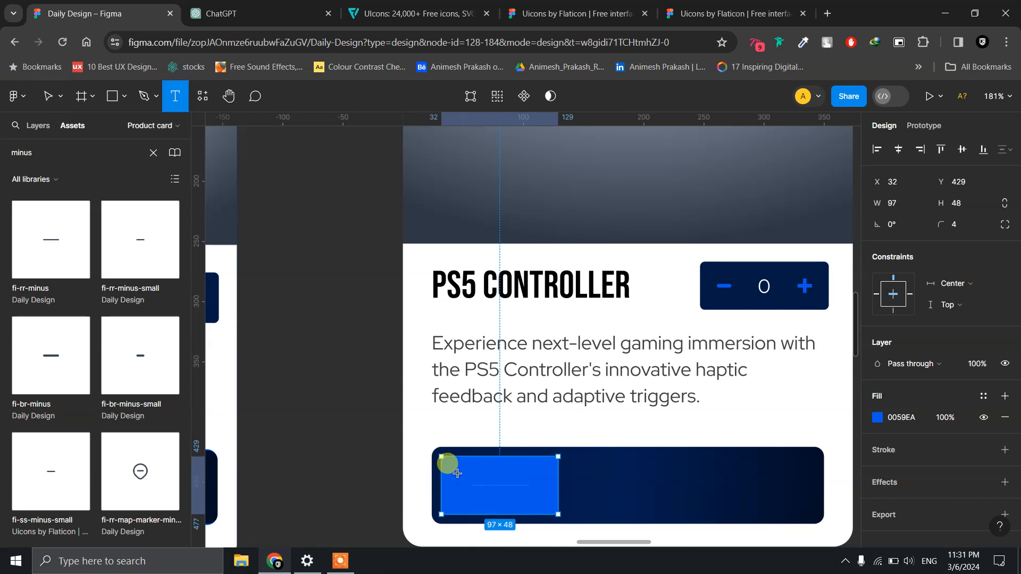
click(460, 475)
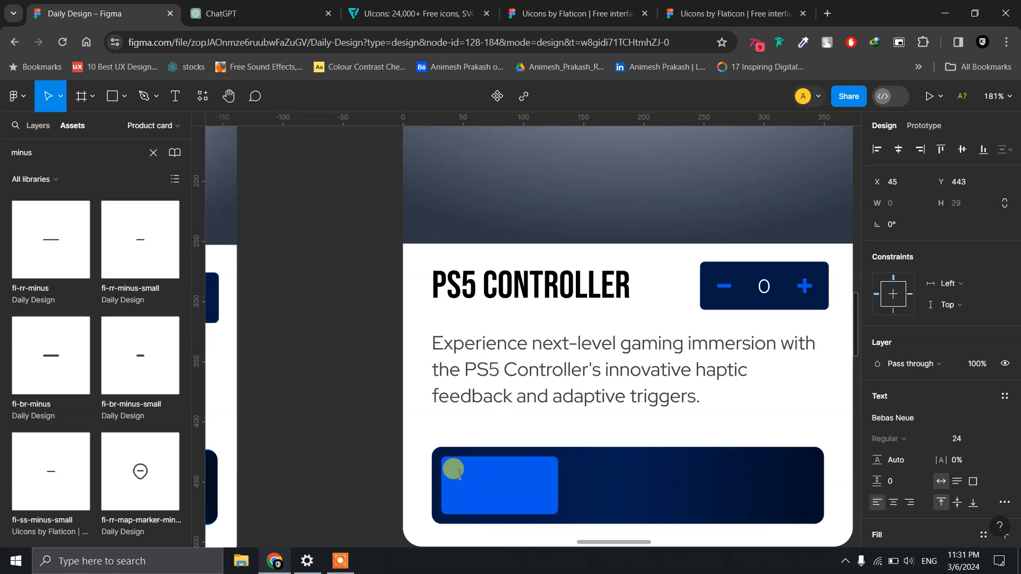
text(RS. 7500)
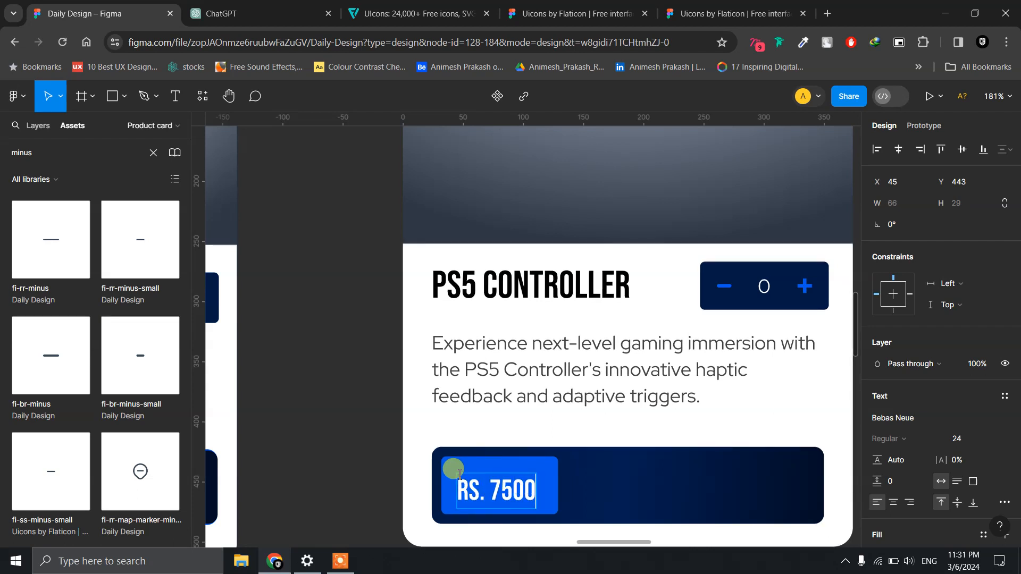
key(Escape)
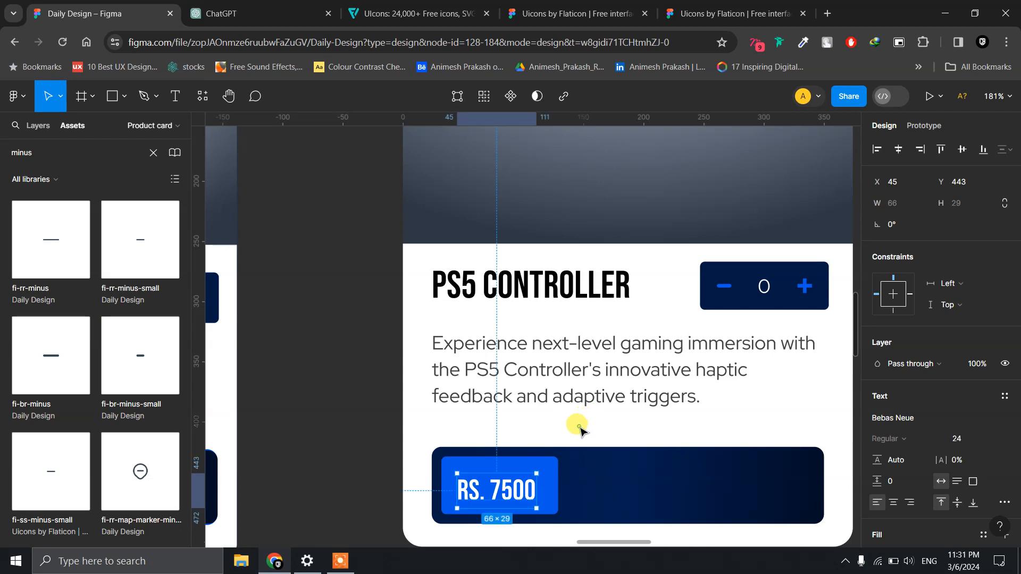
Centre the price text horizontally and vertically on the blue rectangle.
shift+click(556, 477)
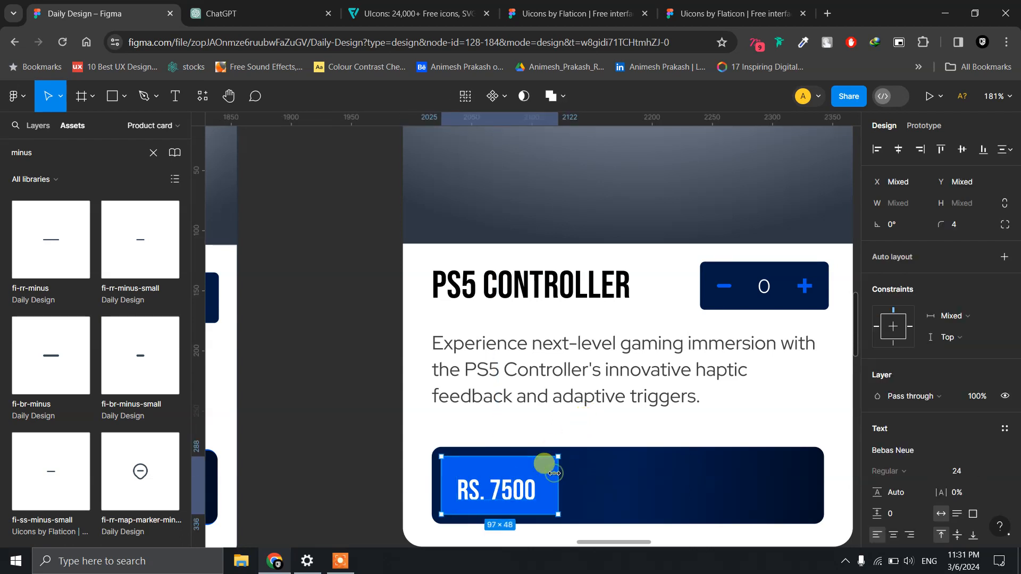
click(898, 149)
click(962, 150)
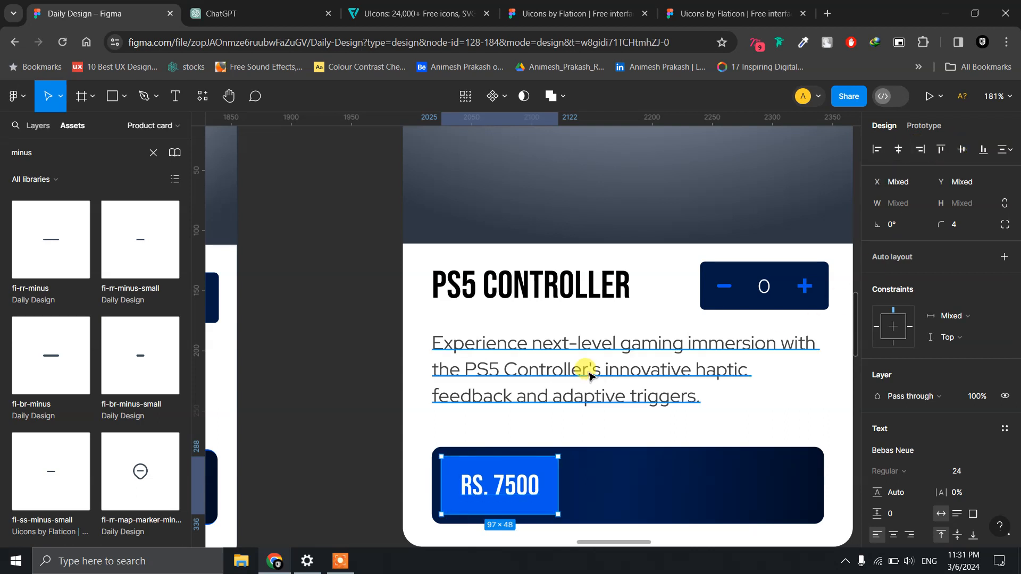
click(311, 443)
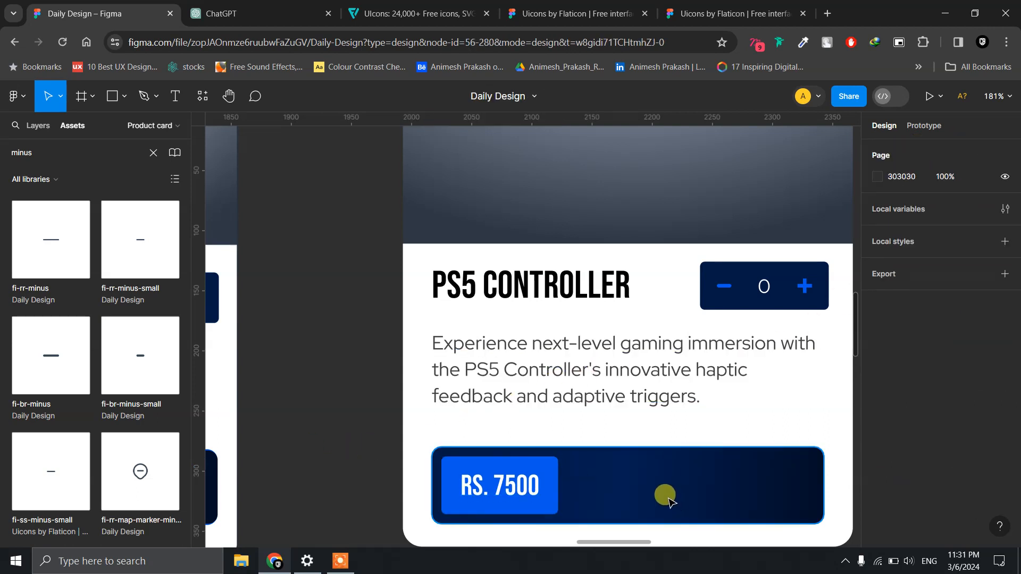
Add the text "ADD TO CART" beside the price box and position it at X 145, Y 439.
key(t)
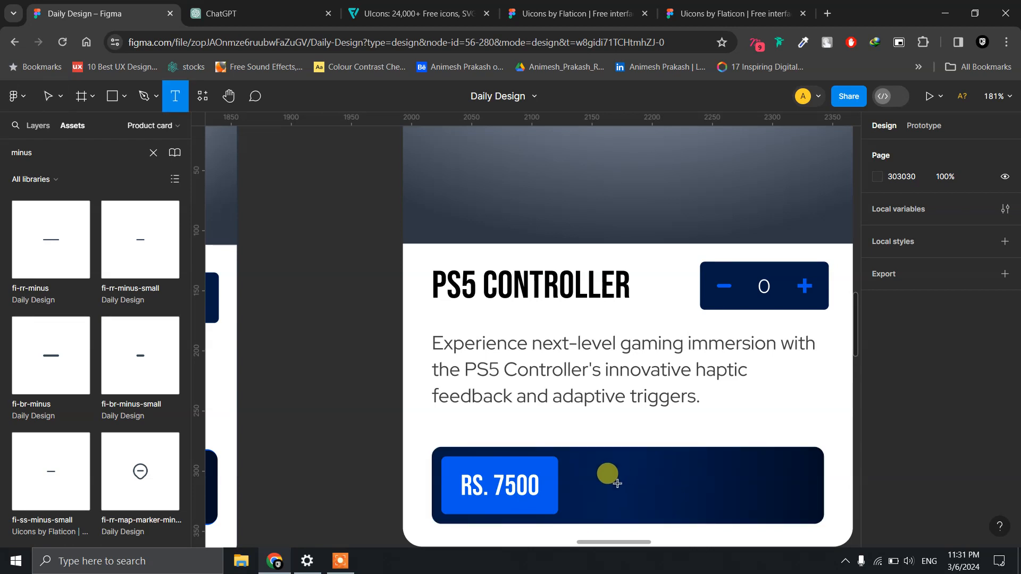
click(588, 475)
text(ADD TO CART)
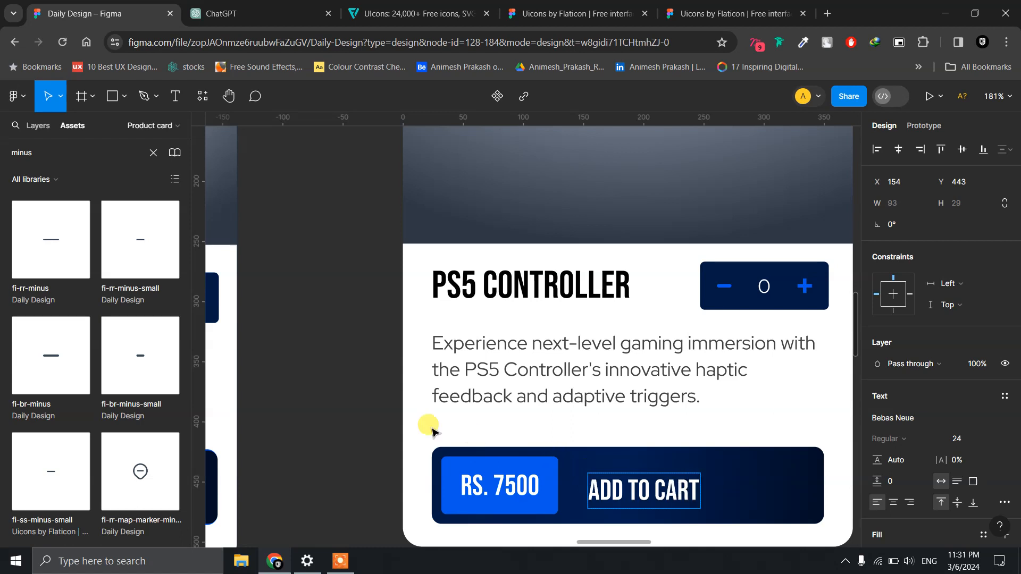
key(Escape)
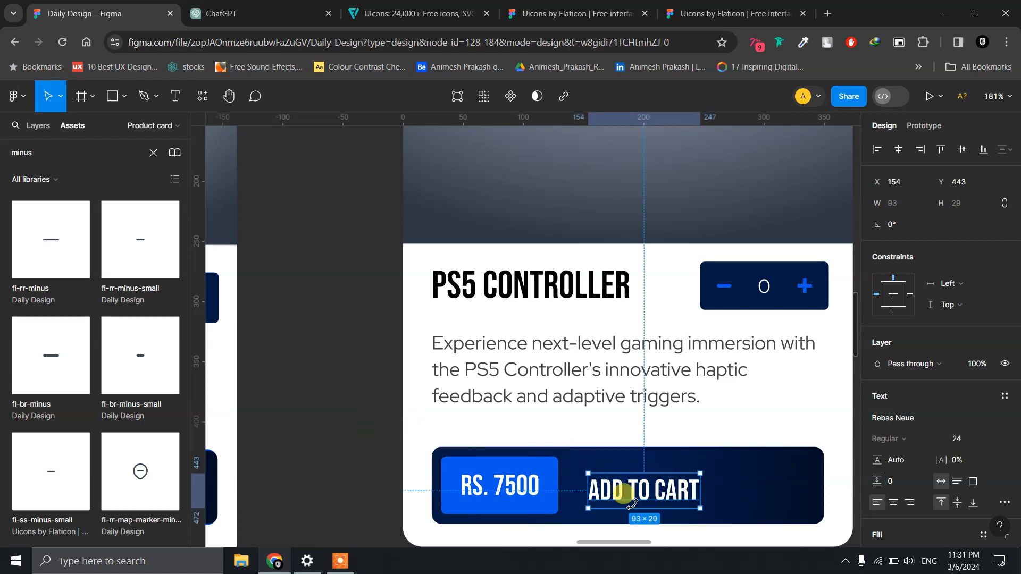
drag(641, 497, 629, 494)
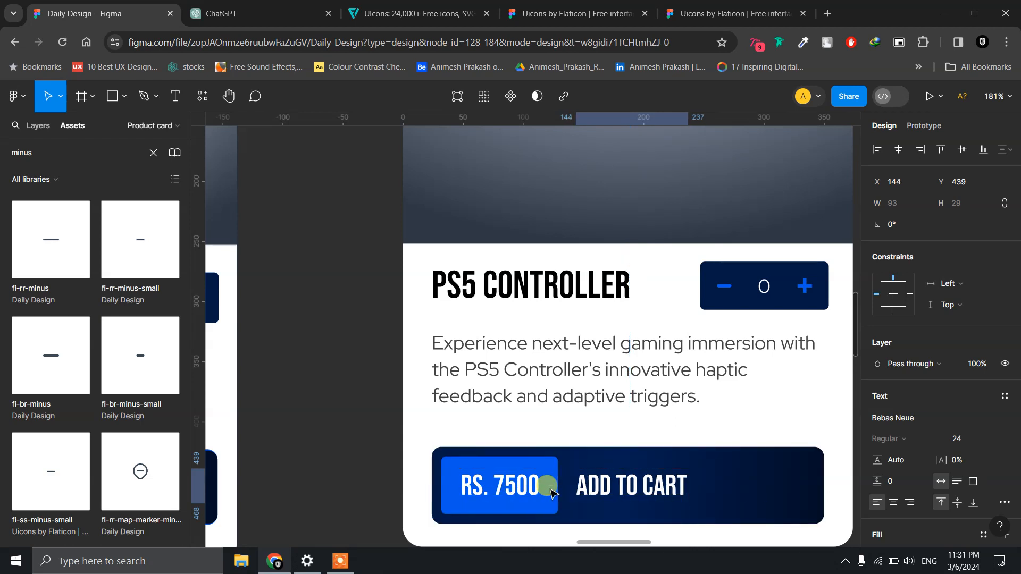
key(Right)
Draw a 32 × 32 circle near the navy button's right end, at about X 301, Y 438.
scroll(321, 422, down, 5)
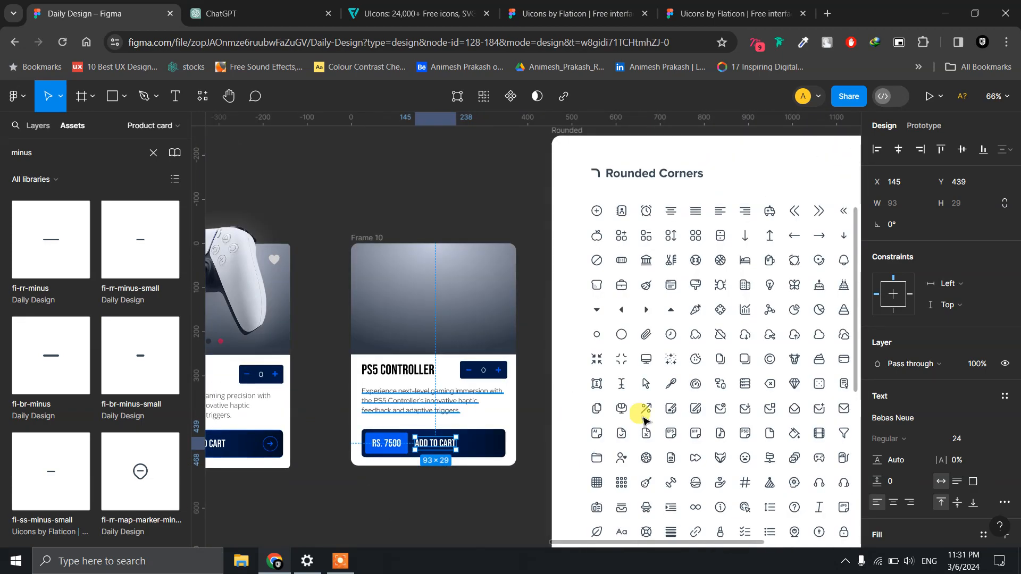
drag(668, 407, 516, 403)
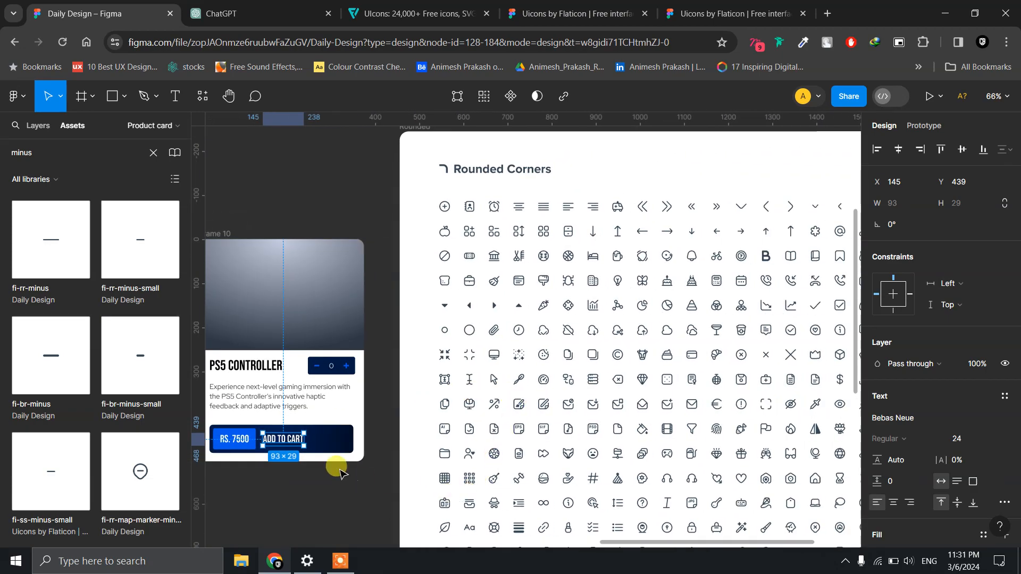
scroll(333, 456, down, 2)
scroll(335, 457, up, 6)
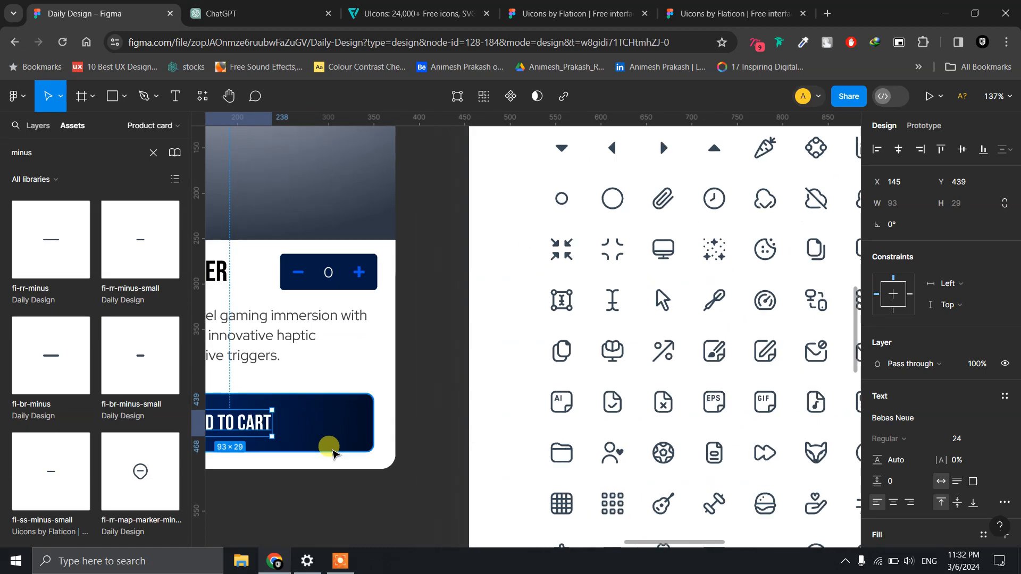
scroll(333, 449, up, 3)
key(r)
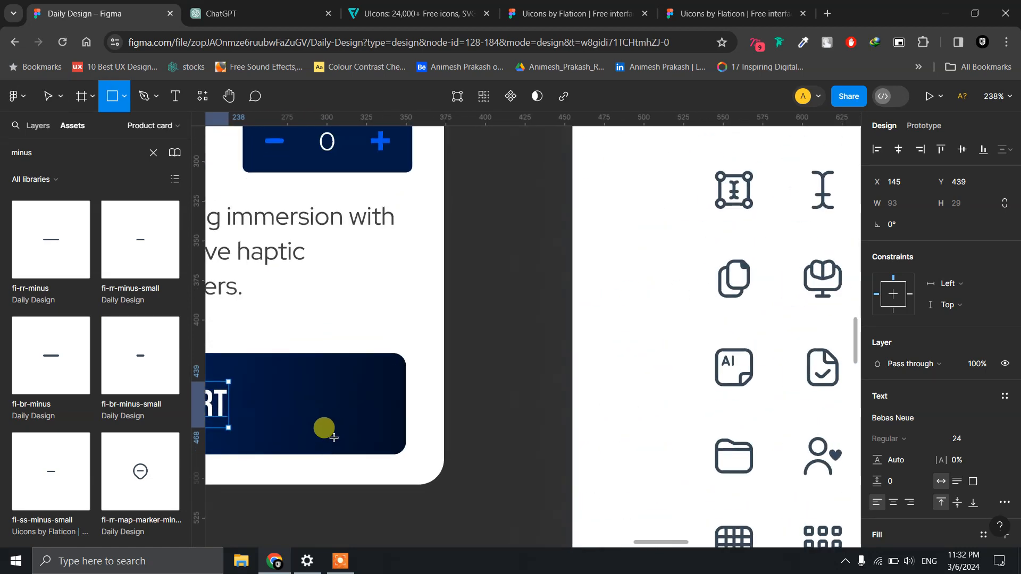
key(o)
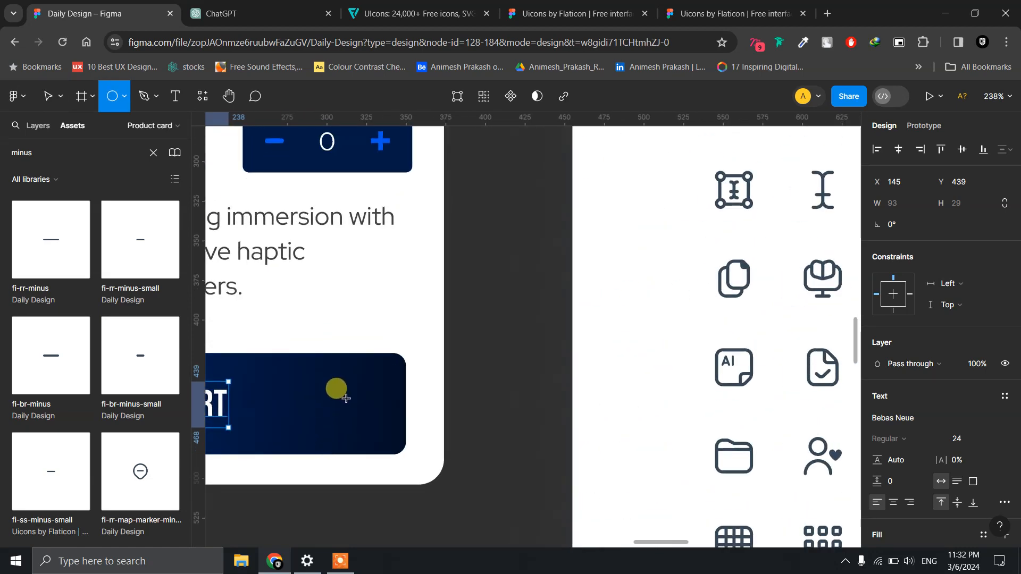
mouse_move(346, 398)
mouse_down()
mouse_move(371, 422)
mouse_move(349, 402)
mouse_up()
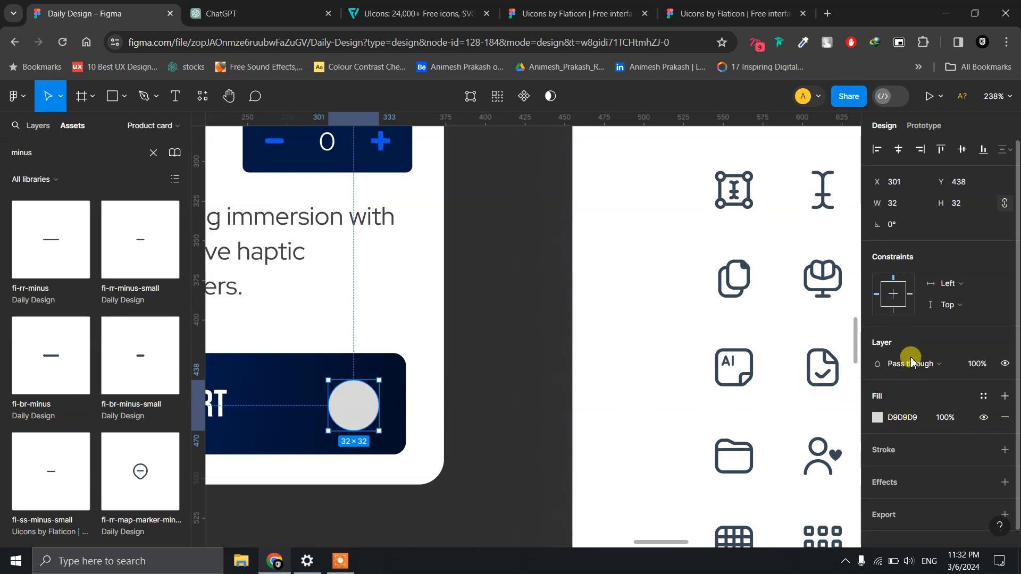
Give the circle an inside stroke in the blue document color 0059EA and hide its fill.
click(1005, 450)
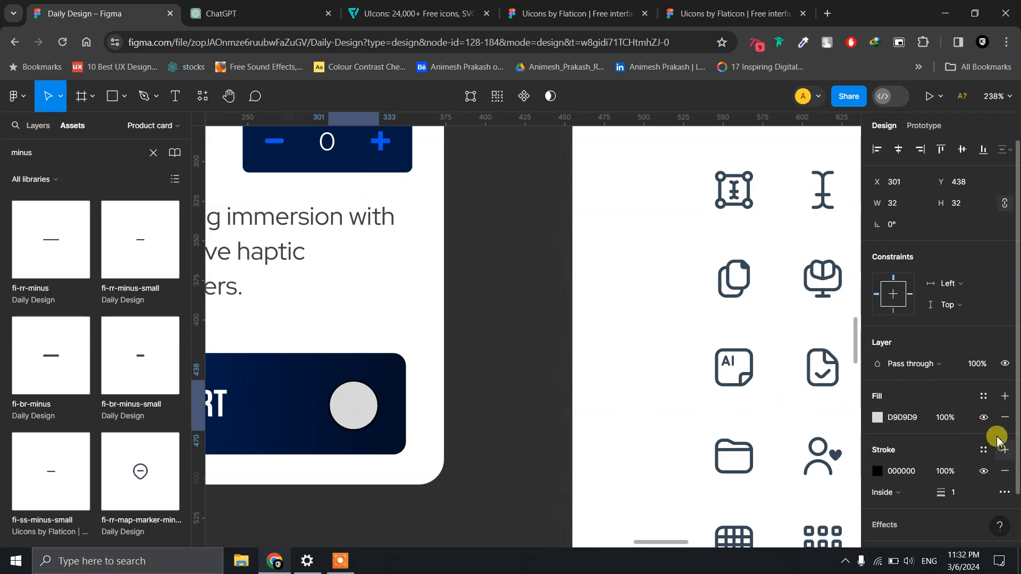
click(982, 418)
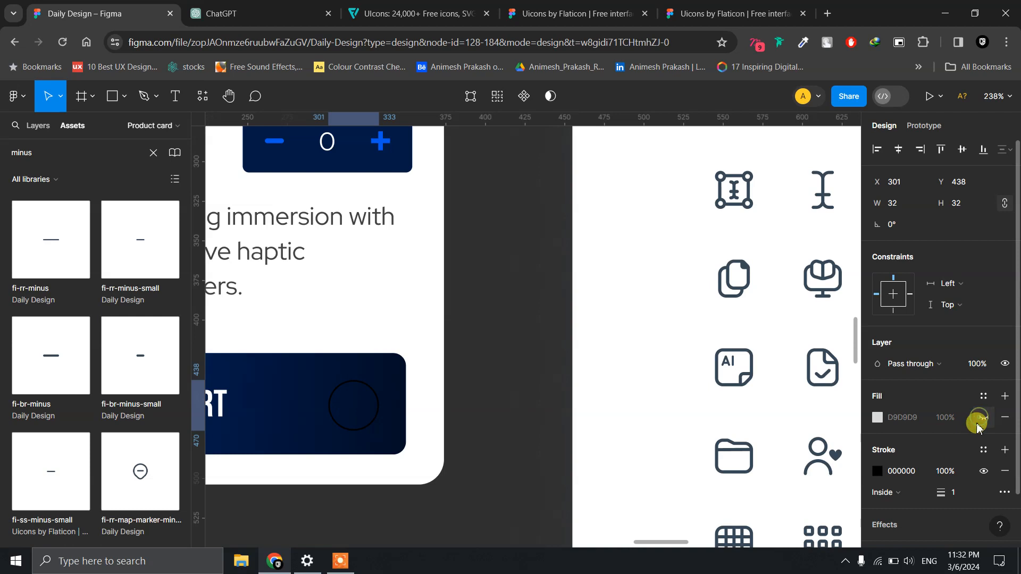
click(877, 471)
click(781, 475)
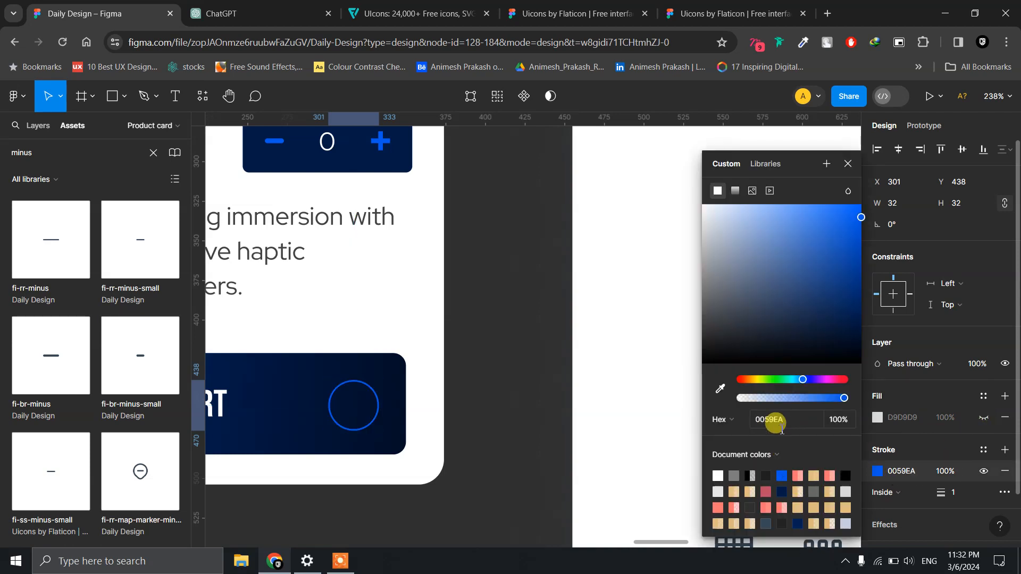
click(519, 369)
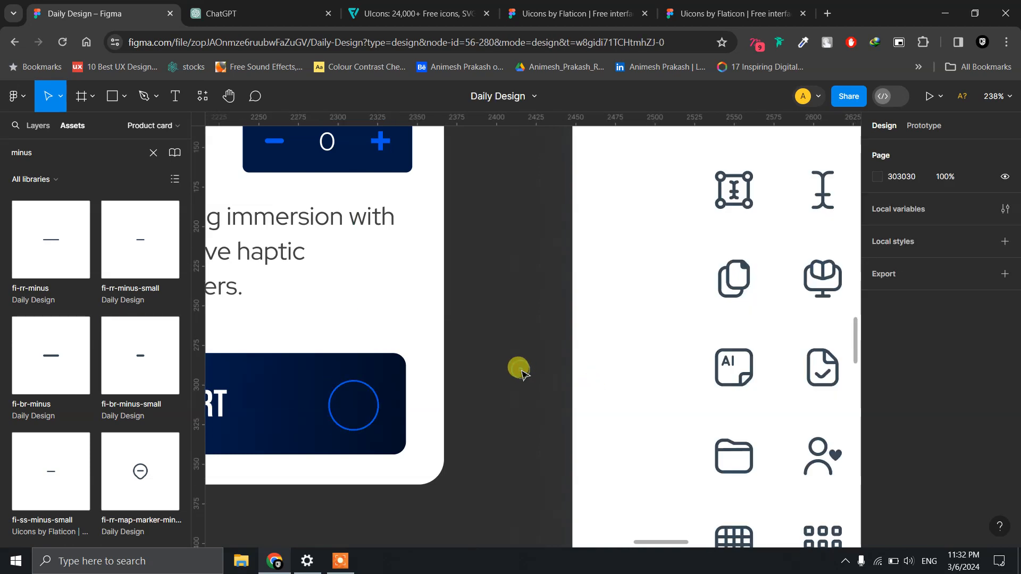
Search the asset libraries for "arrow" icons.
scroll(518, 367, up, 3)
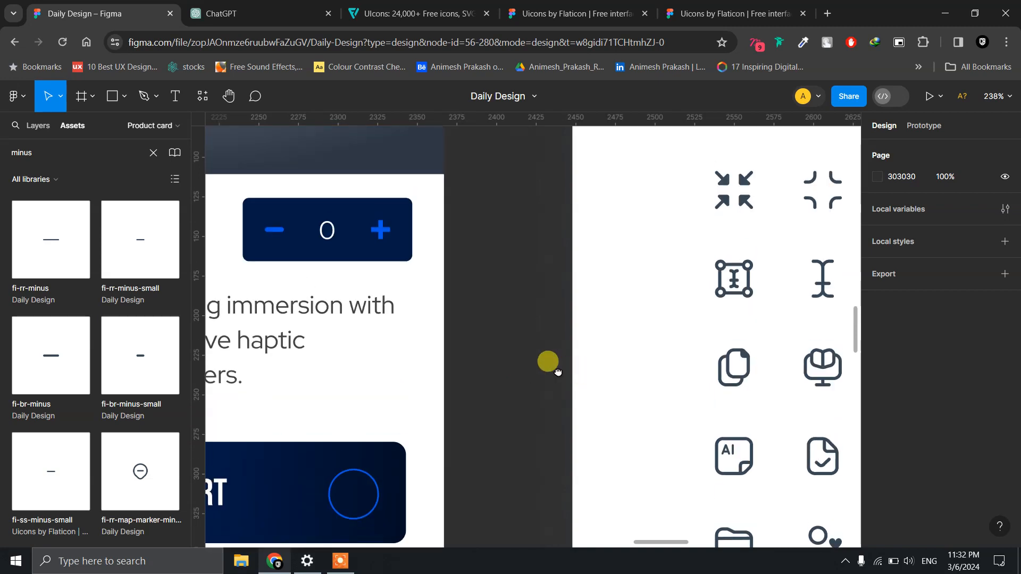
scroll(547, 360, right, 4)
scroll(459, 360, up, 1)
scroll(443, 429, up, 4)
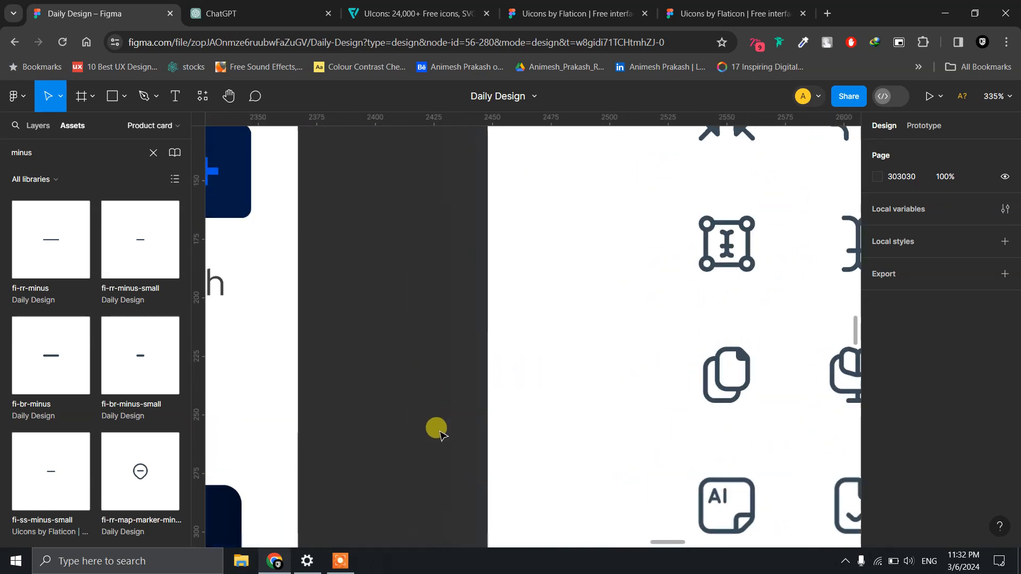
scroll(443, 428, down, 5)
click(43, 155)
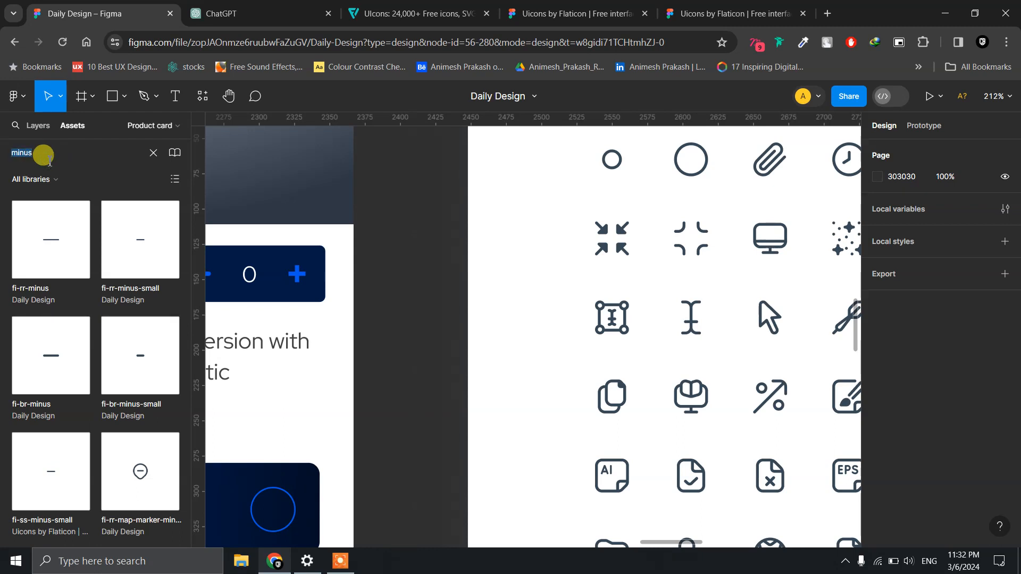
text(arrow)
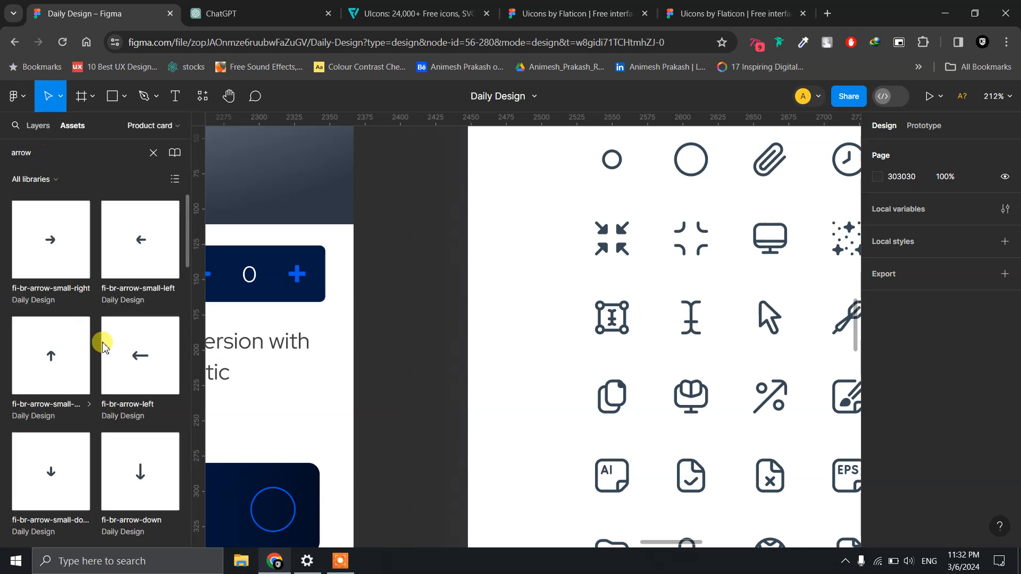
Place the fi-br-arrow-down icon inside the blue circle and rotate it 90° so it points right.
scroll(115, 353, down, 5)
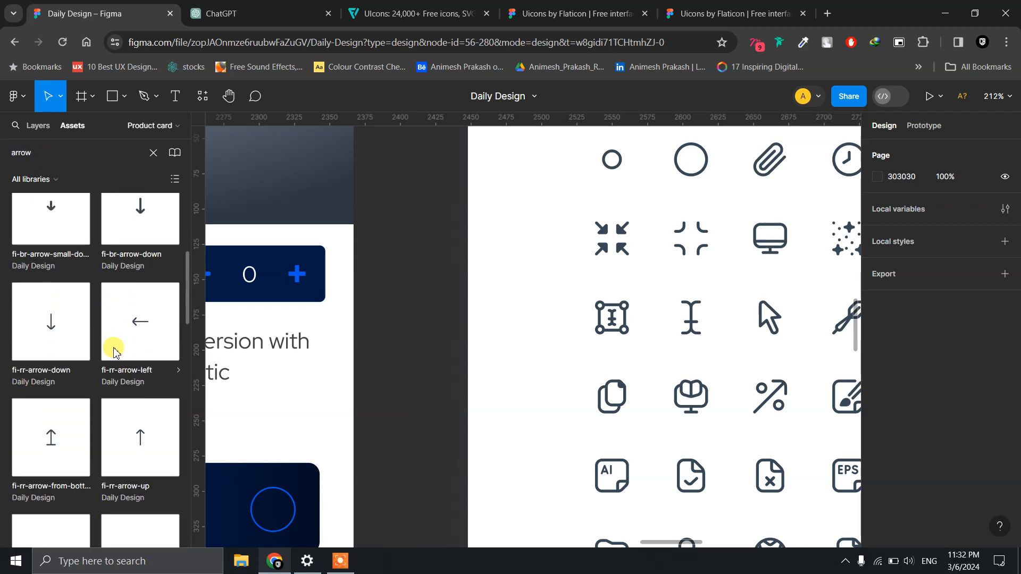
scroll(139, 343, up, 3)
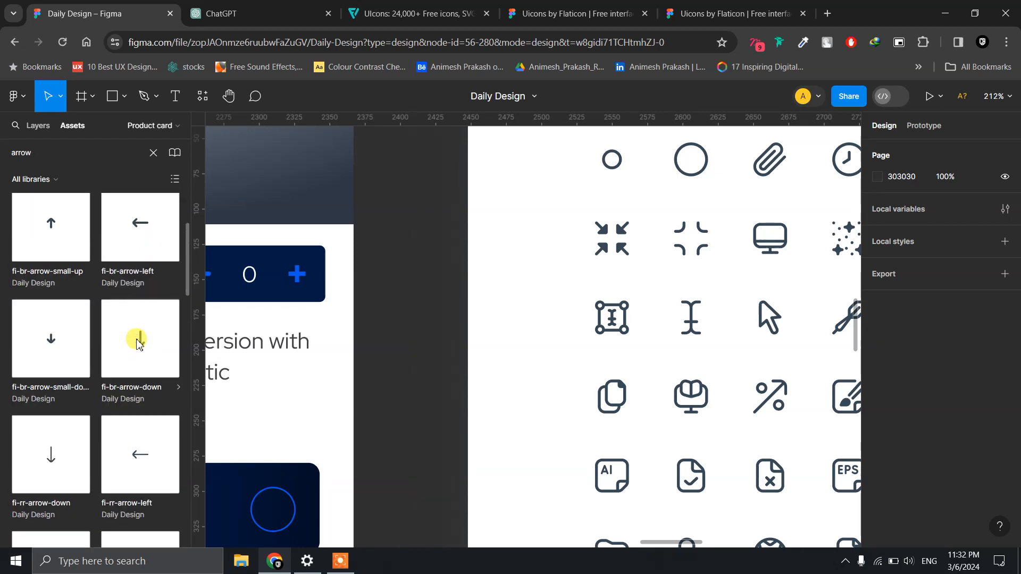
drag(278, 374, 384, 279)
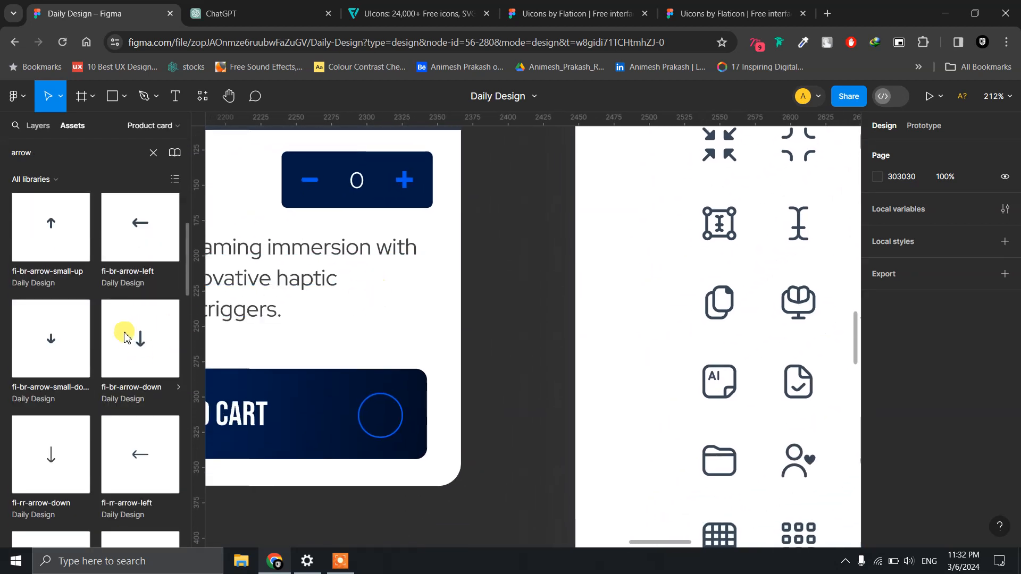
drag(123, 335, 379, 418)
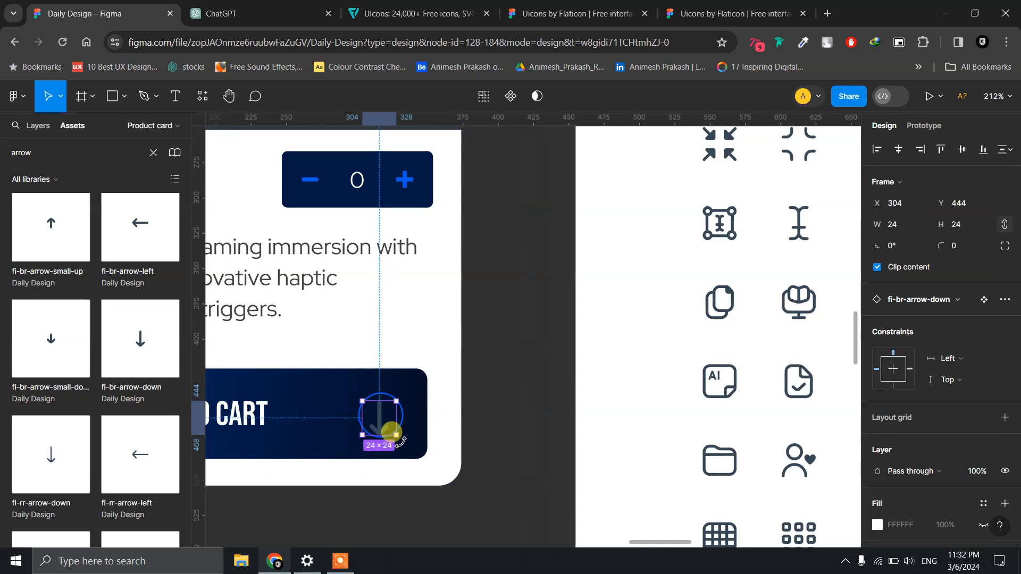
drag(401, 441, 413, 376)
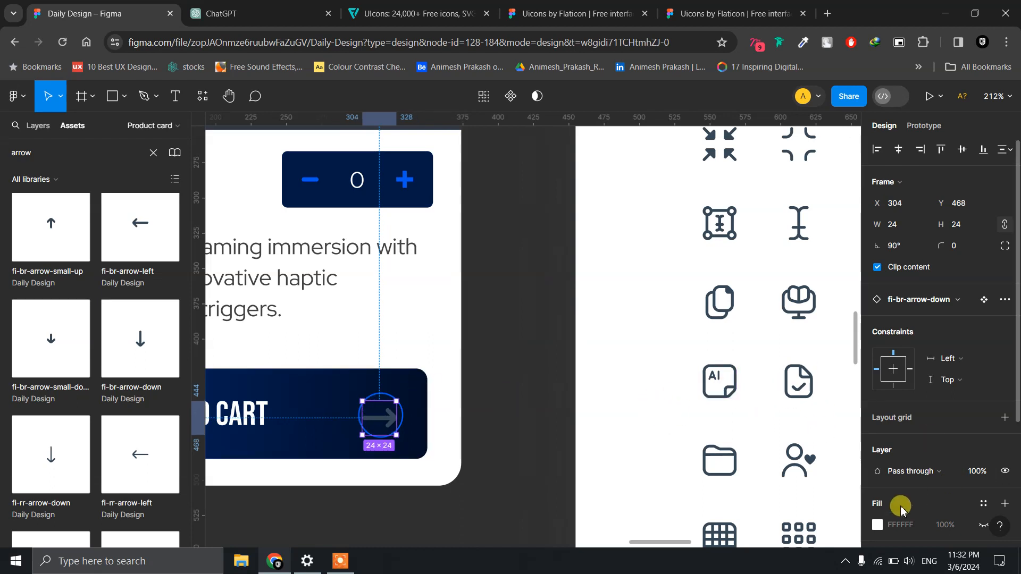
Recolor the arrow icon inside the circle to the blue document color 0059EA.
scroll(906, 496, down, 3)
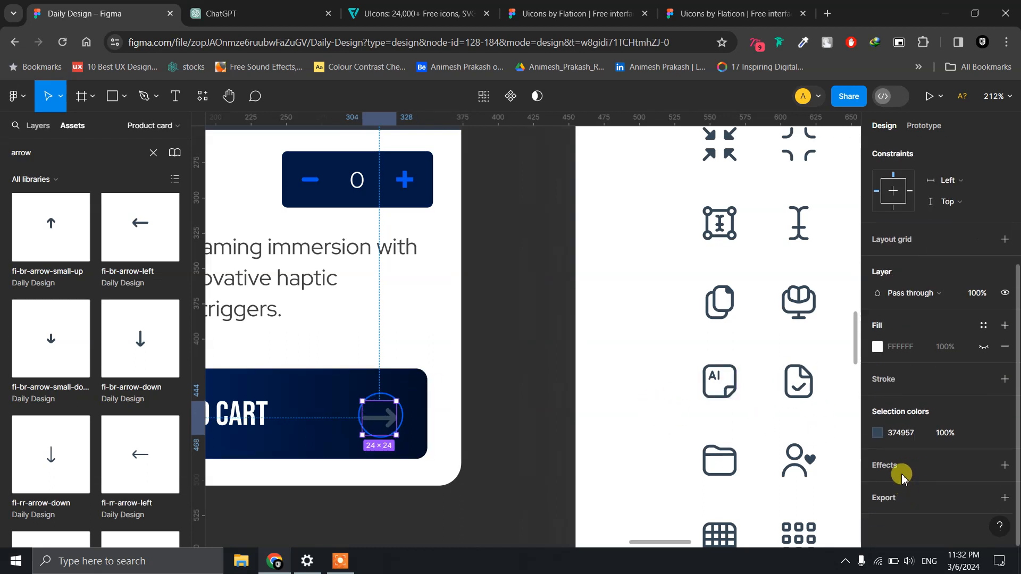
click(878, 432)
click(782, 476)
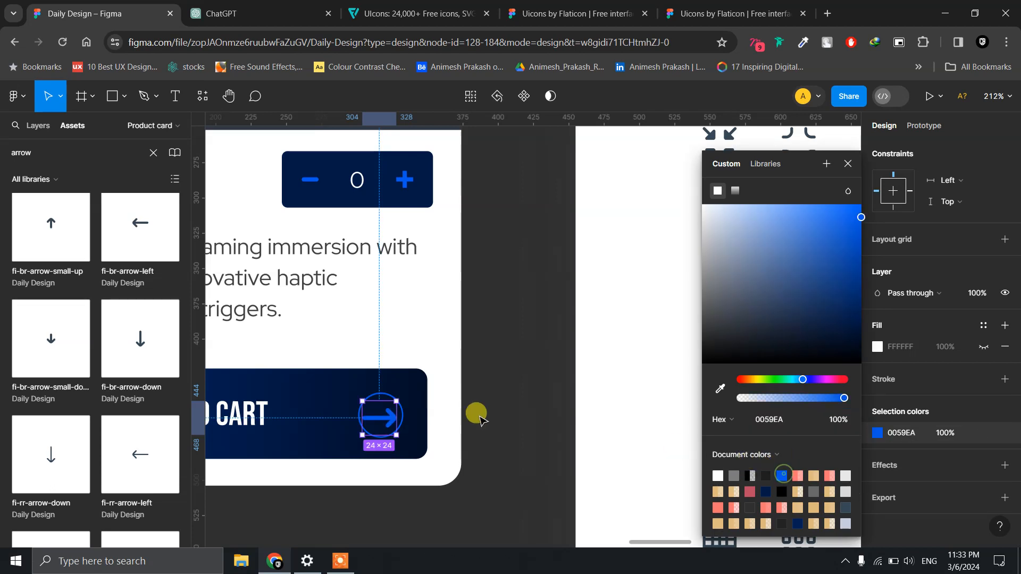
click(528, 414)
Replace the arrow inside the blue circle with the fi-rr-arrow-right icon, centered in the circle at X 305, Y 442.
scroll(360, 440, up, 5)
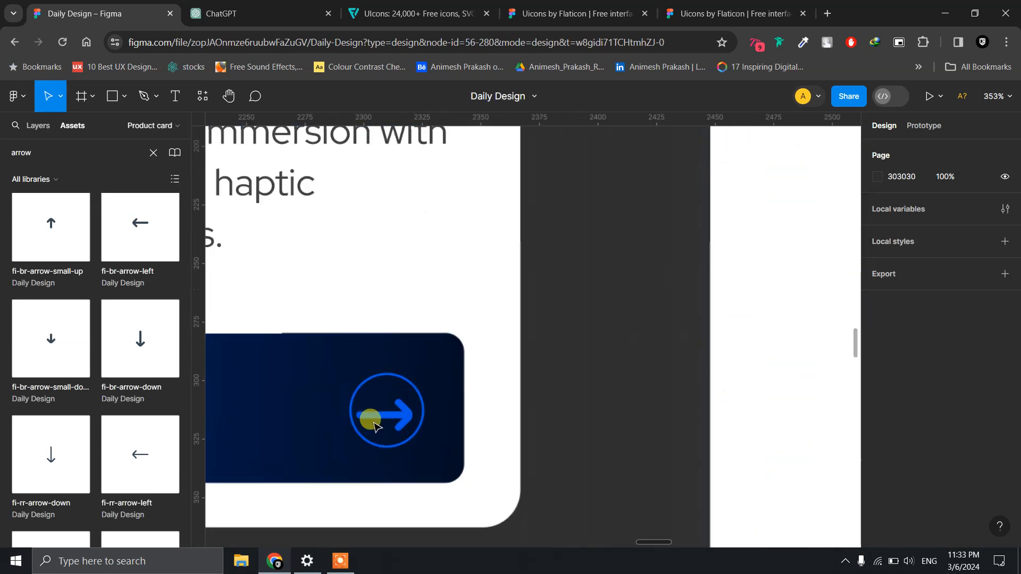
click(403, 418)
key(Delete)
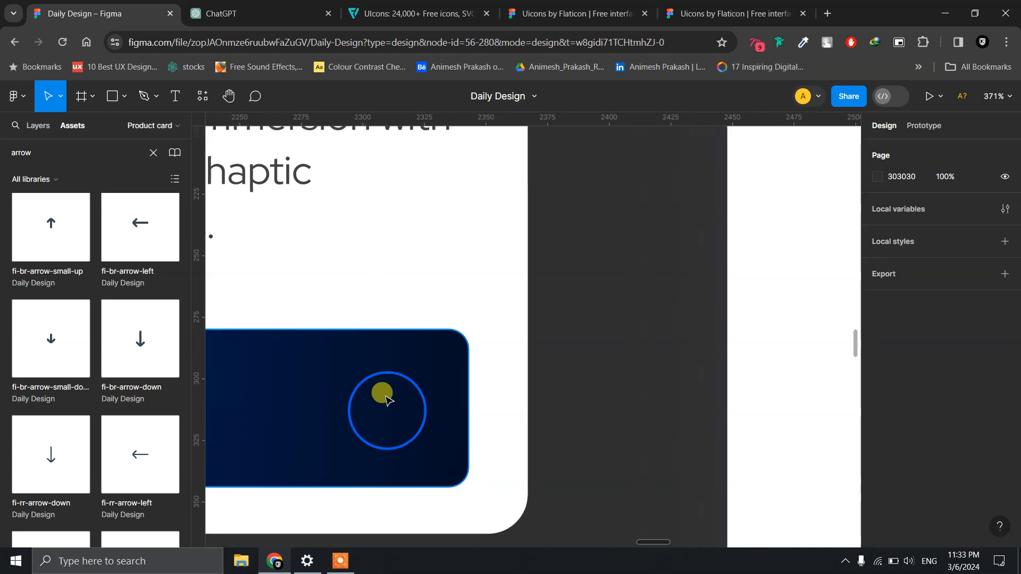
scroll(112, 482, down, 3)
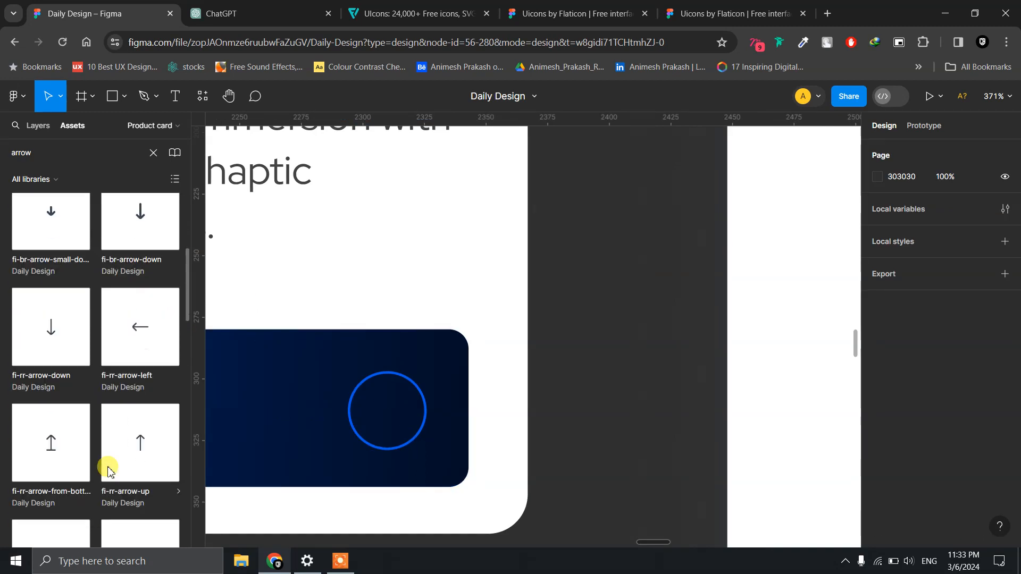
scroll(108, 470, down, 3)
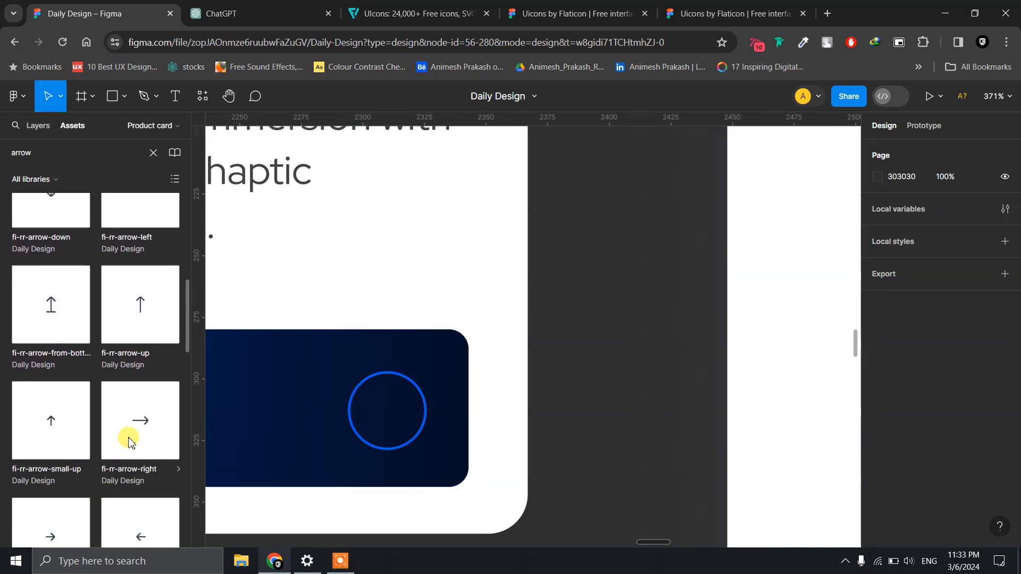
drag(129, 428, 375, 407)
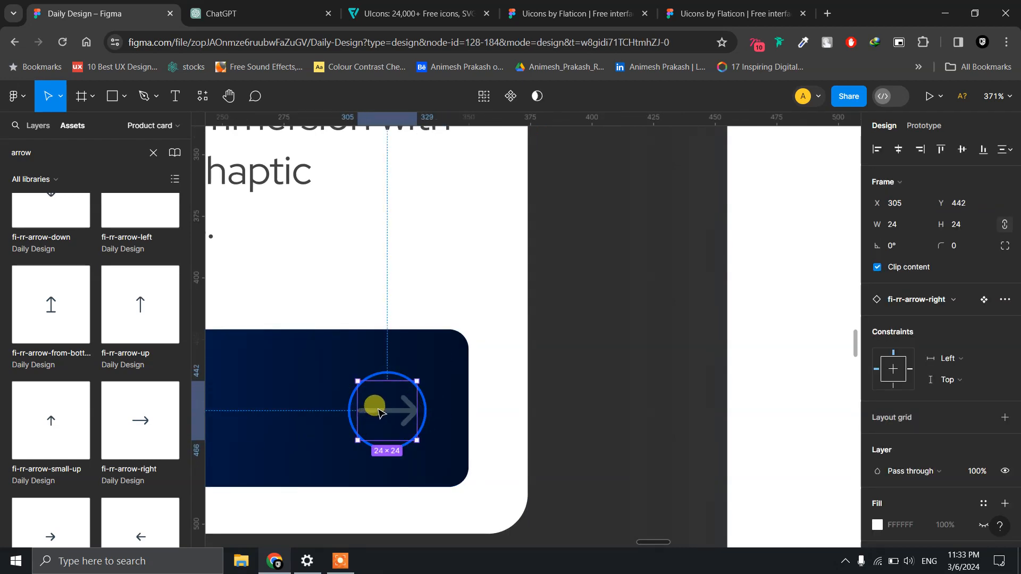
Recolor the new arrow icon to blue 0059EA and enlarge the surrounding circle evenly from its center to 40 × 40.
shift+click(429, 410)
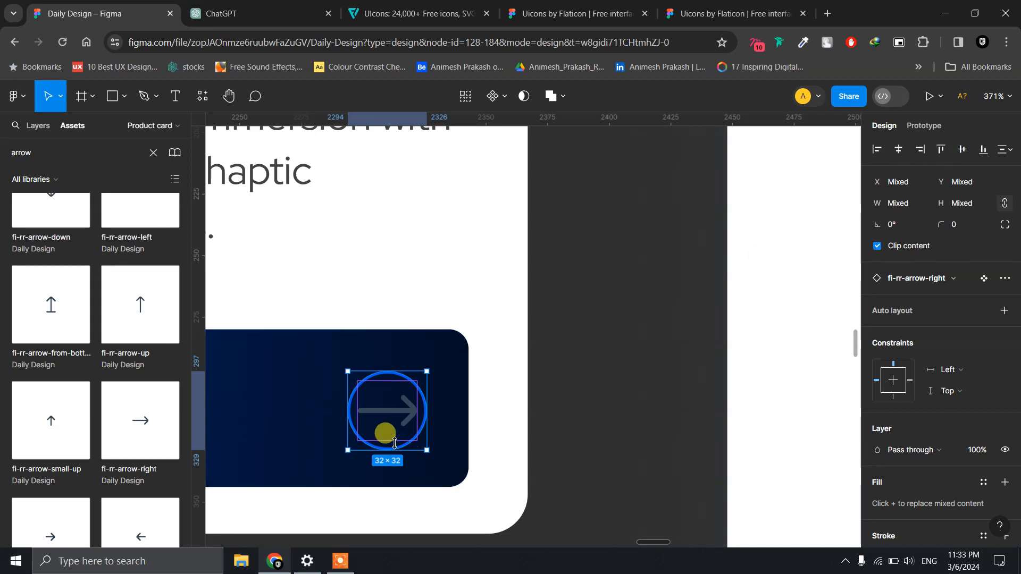
scroll(911, 472, down, 5)
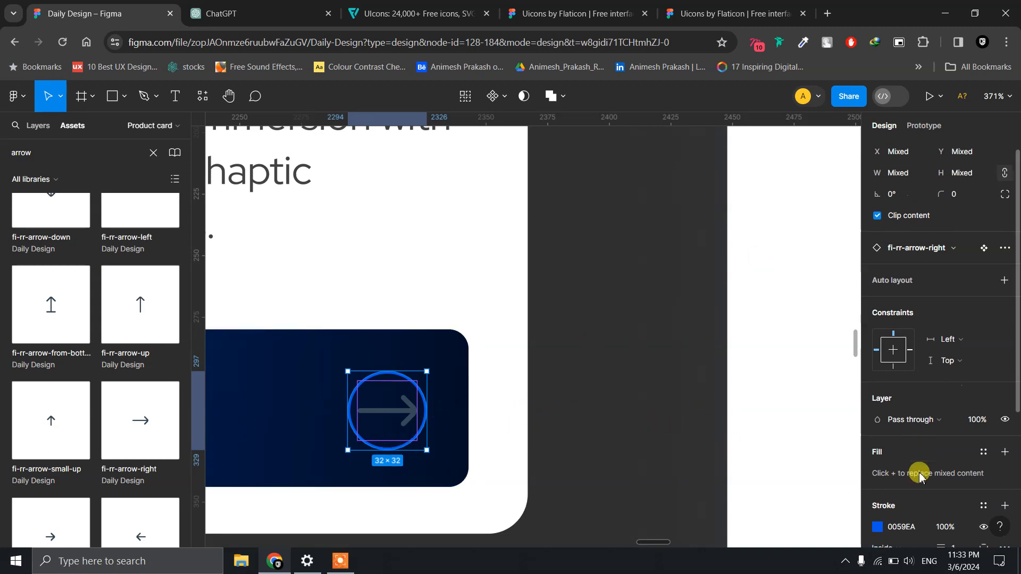
click(877, 500)
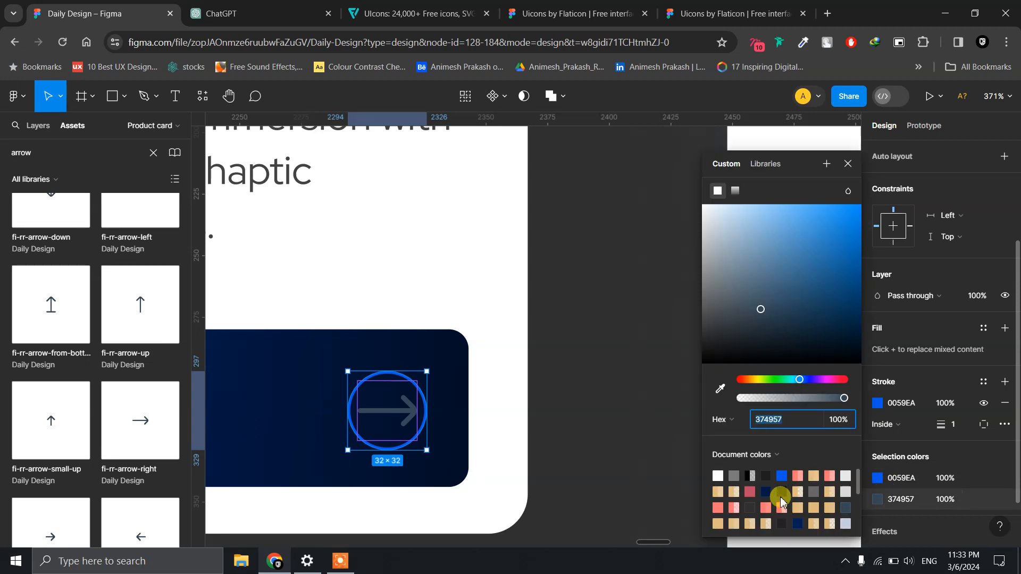
click(781, 475)
click(622, 430)
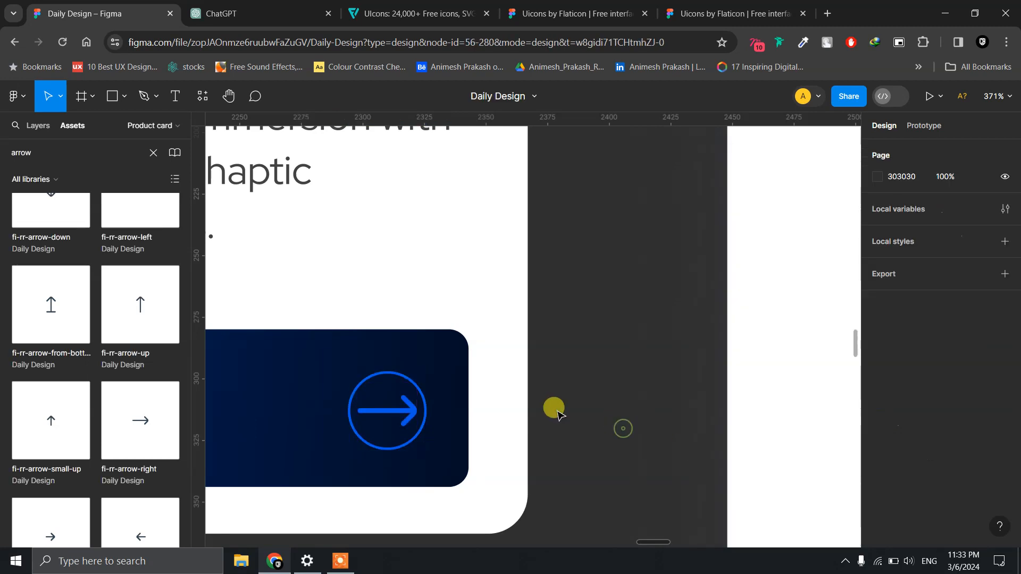
click(376, 372)
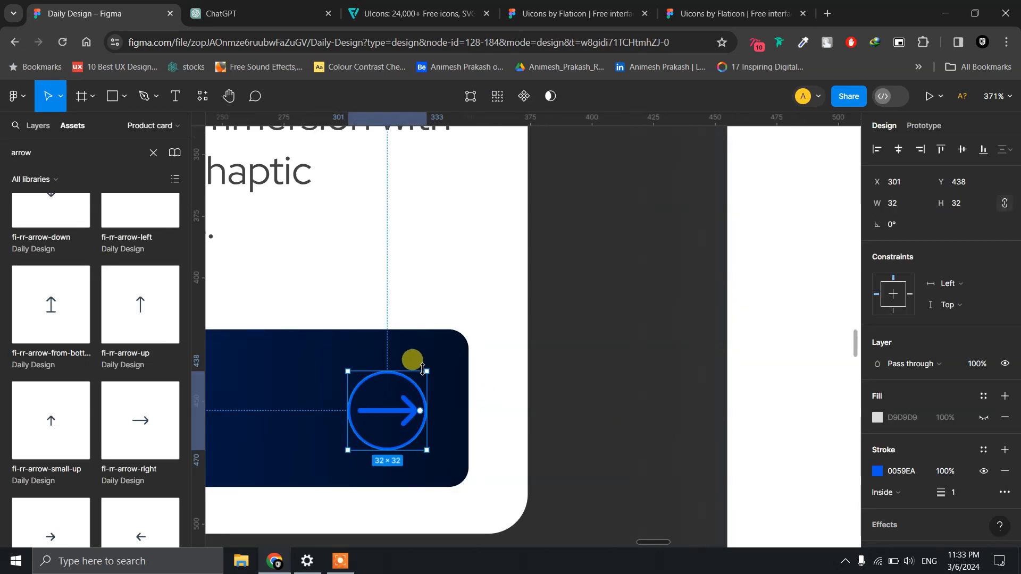
drag(424, 369, 433, 361)
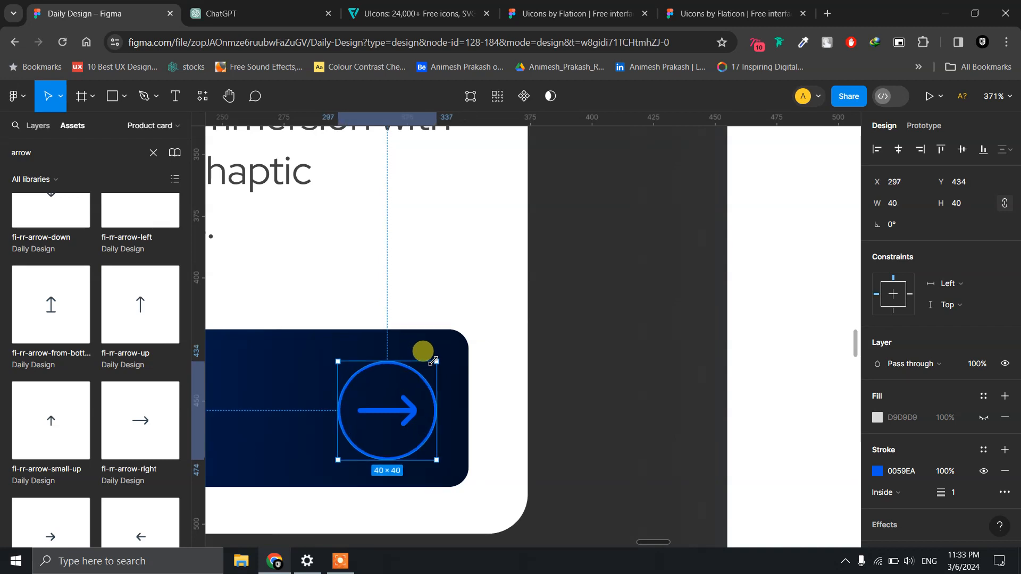
Wrap the circle and arrow together in an auto layout frame and move it slightly upward within the navy button.
shift+click(395, 420)
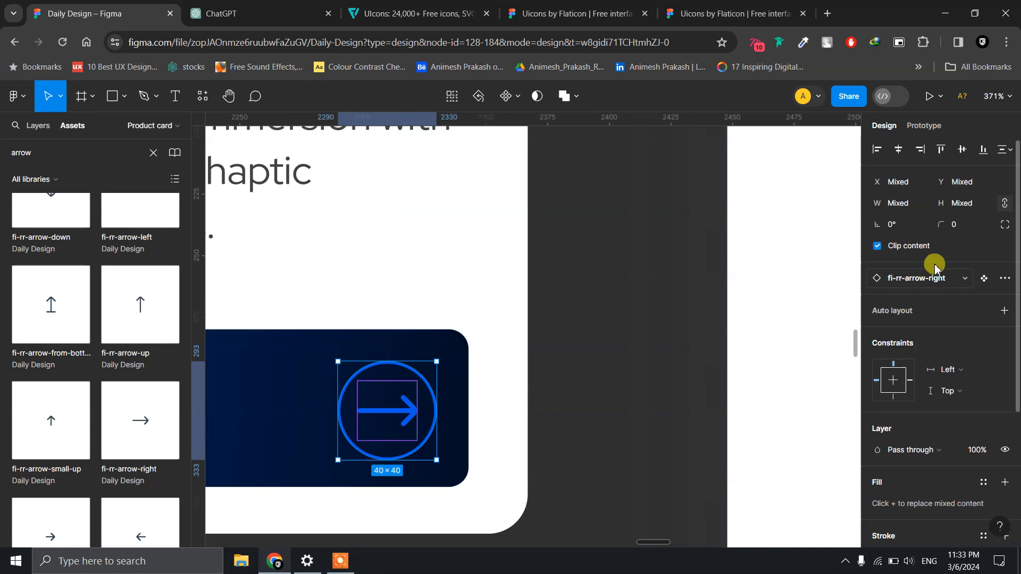
click(1004, 310)
scroll(533, 428, left, 5)
scroll(534, 428, down, 3)
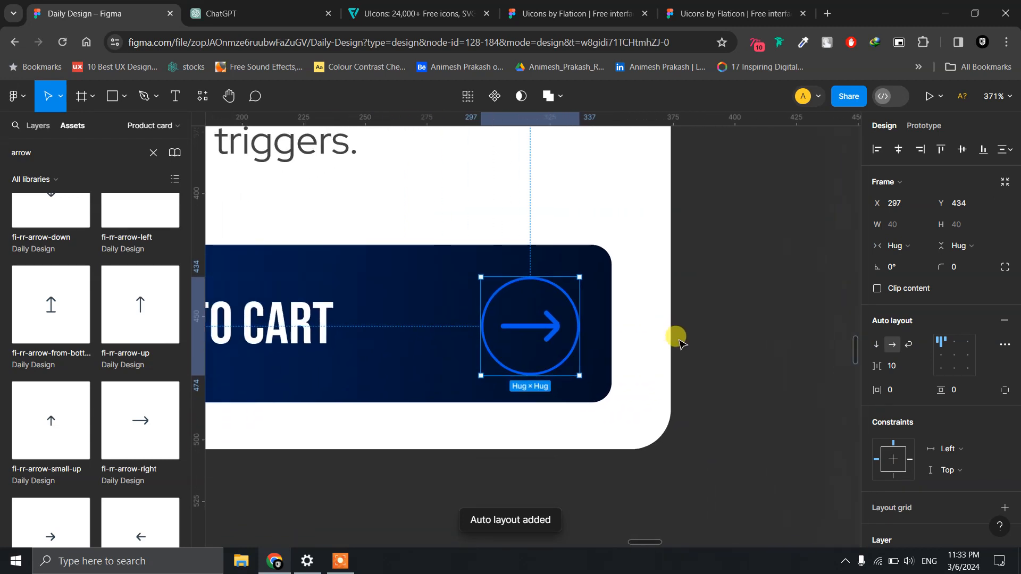
drag(545, 330, 544, 324)
click(735, 330)
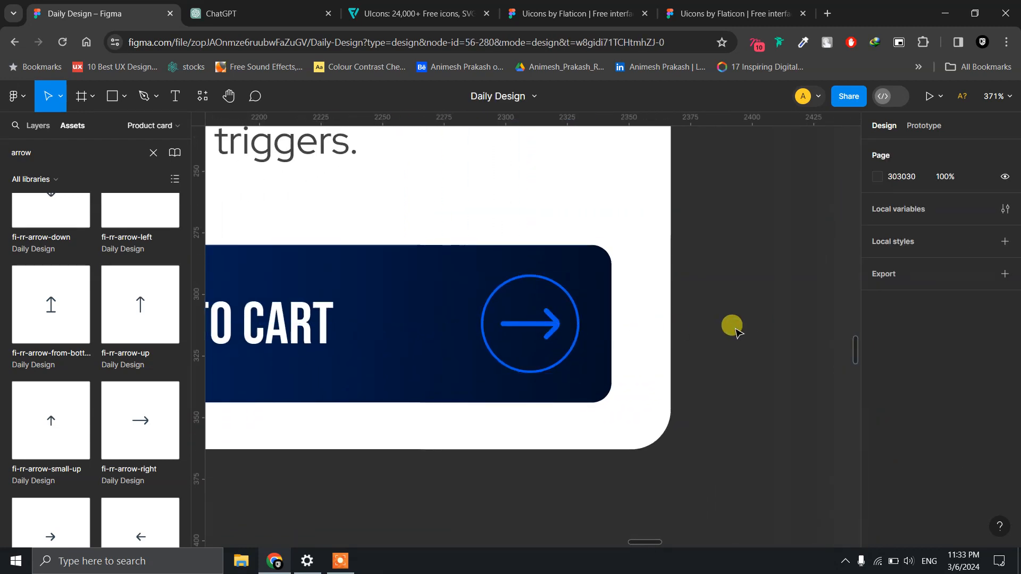
Compare the recreated card with the reference card, examining the controller image, heart icon and gradient background.
scroll(735, 331, down, 6)
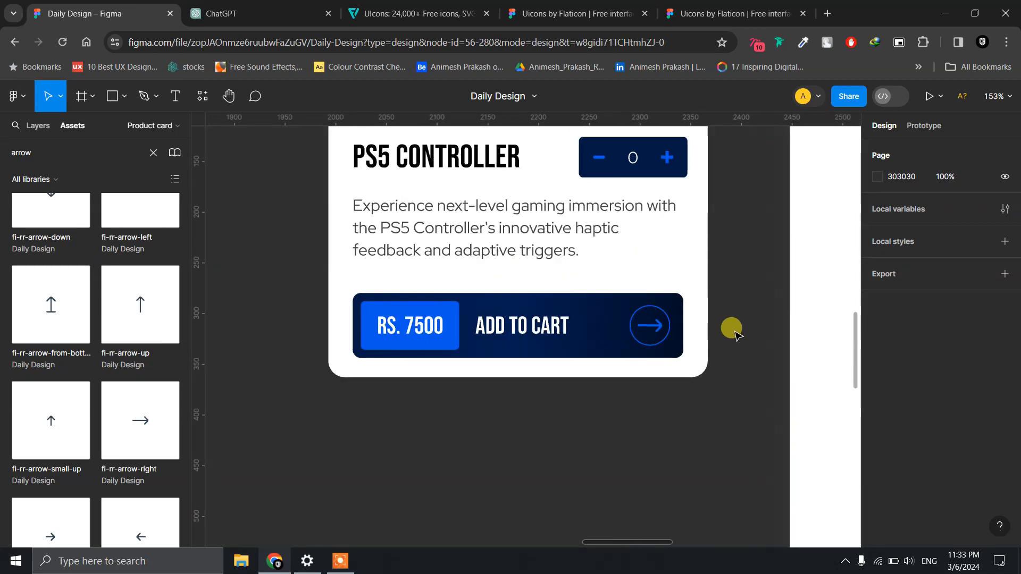
scroll(735, 331, down, 3)
scroll(688, 421, up, 5)
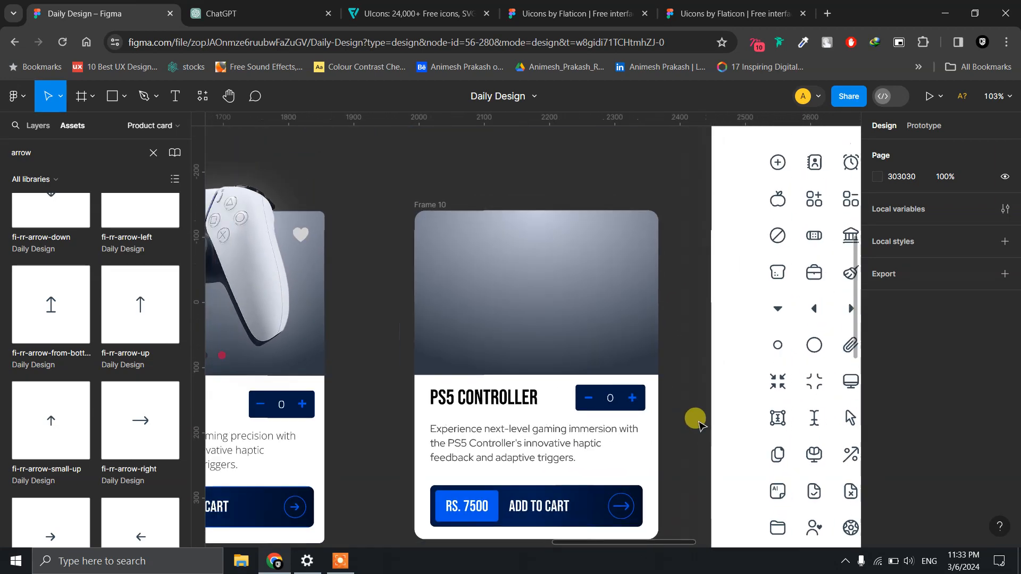
scroll(698, 423, down, 2)
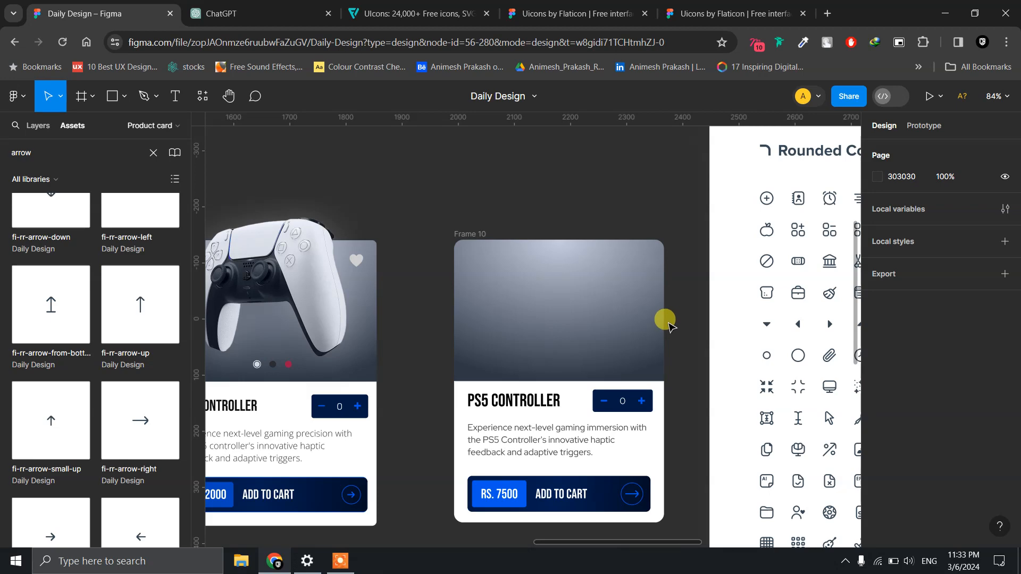
scroll(669, 324, up, 2)
scroll(669, 324, down, 4)
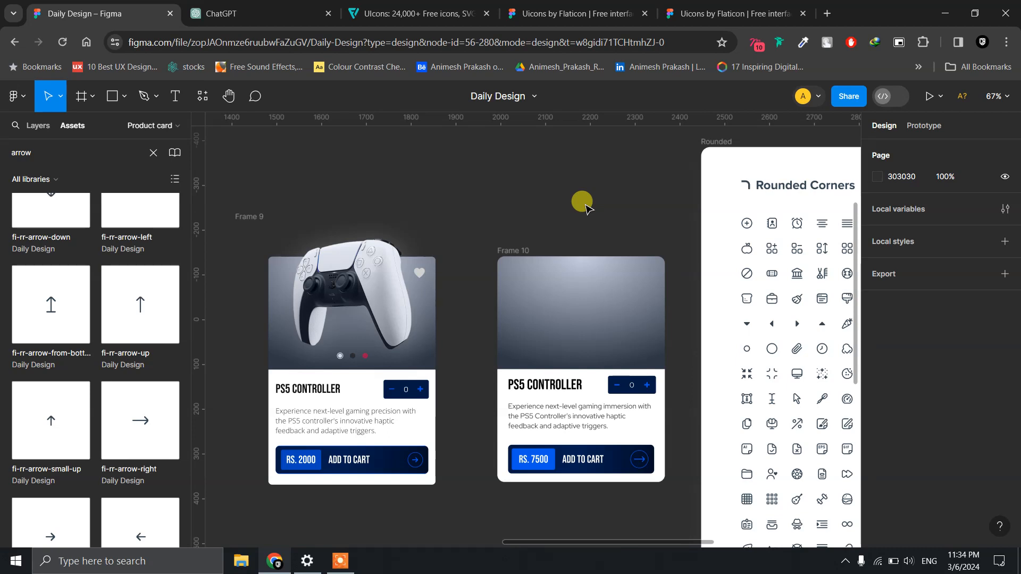
click(365, 272)
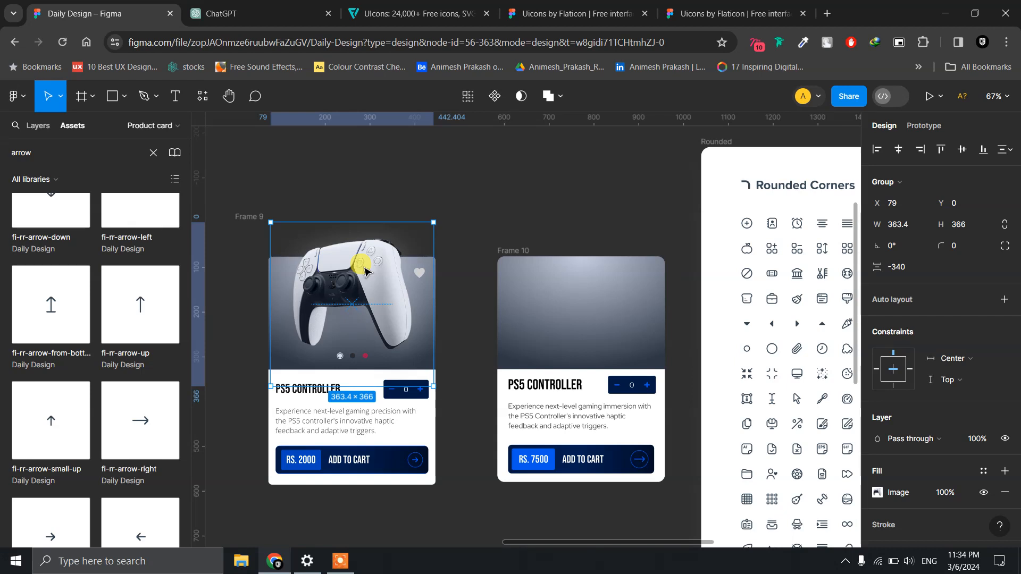
double_click(421, 267)
shift+click(520, 278)
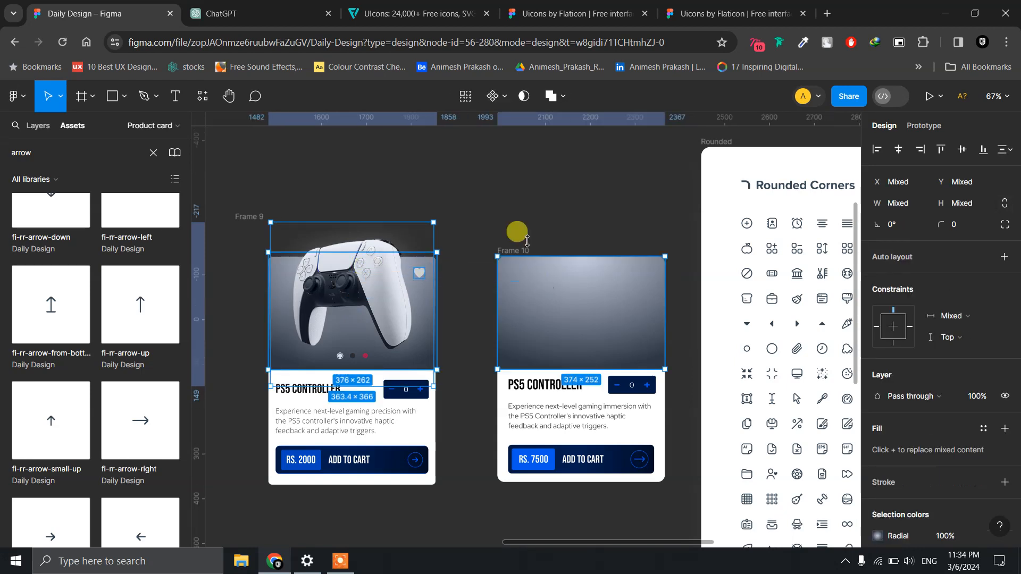
click(520, 174)
Copy the image 3 controller picture from the reference card's Group 3 into Frame 10 and position it at X 10.38, Y -46.
click(352, 268)
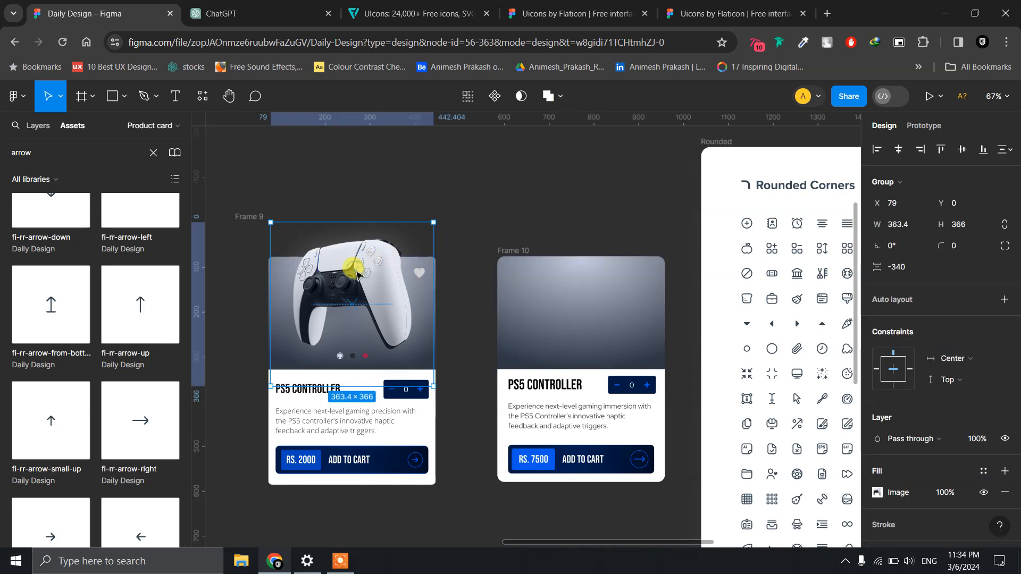
click(33, 125)
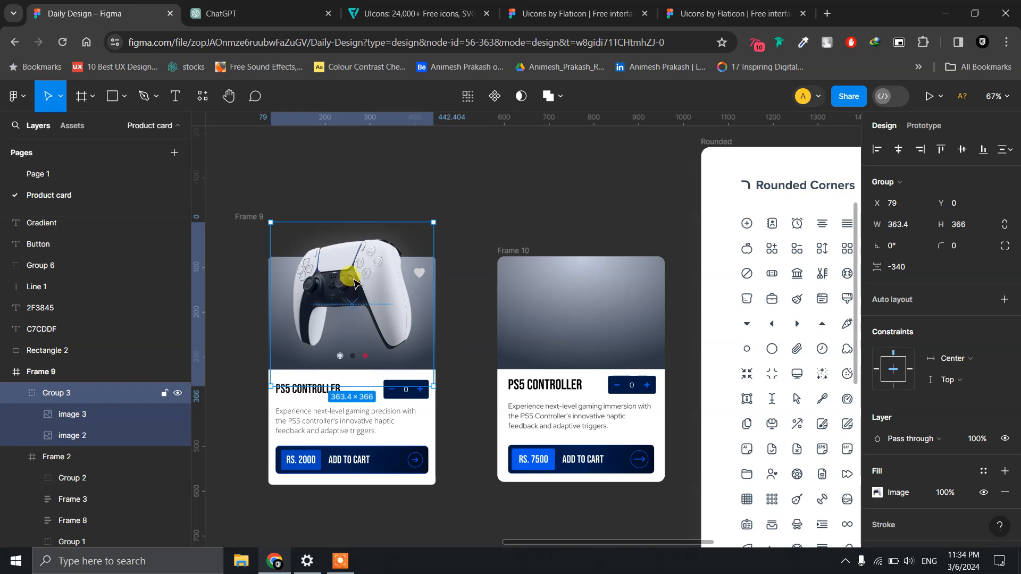
double_click(354, 281)
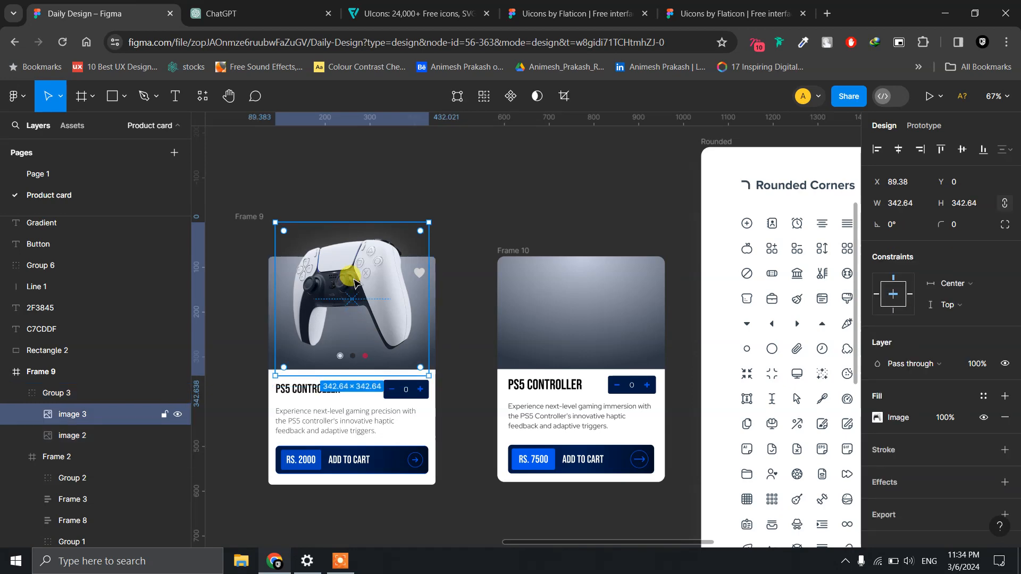
key(ctrl+c)
scroll(577, 269, down, 3)
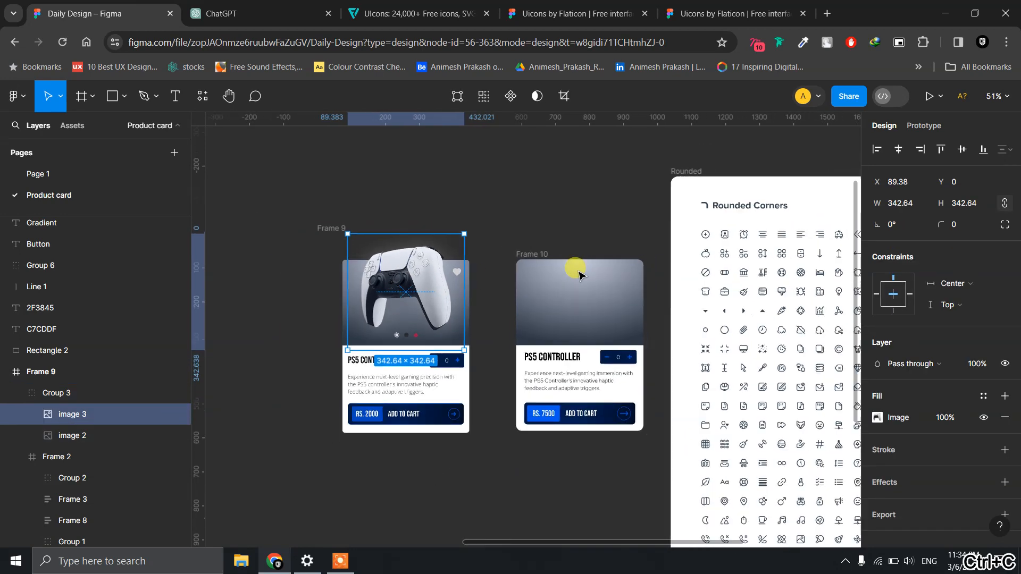
scroll(577, 270, up, 5)
scroll(578, 272, up, 3)
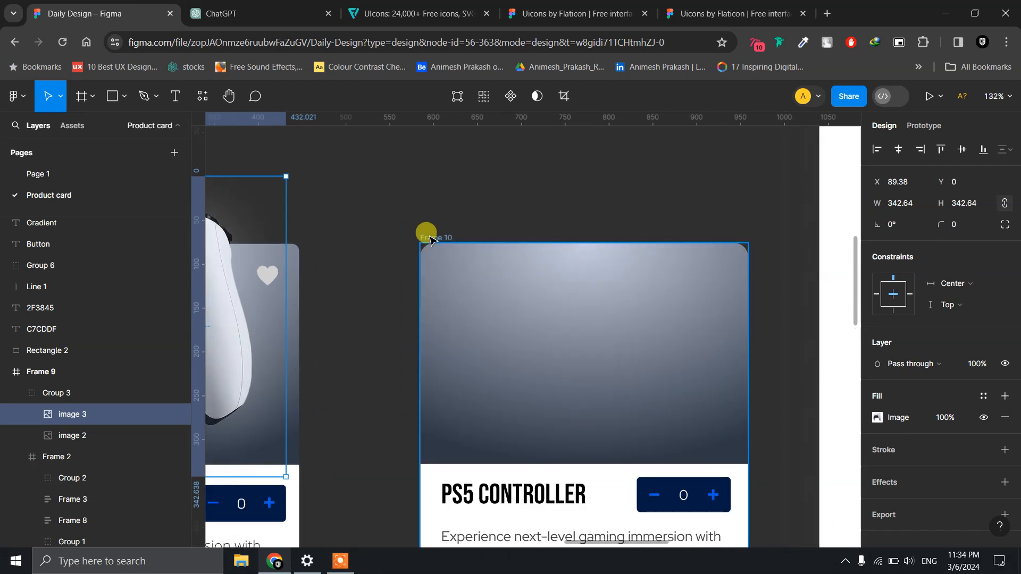
click(430, 239)
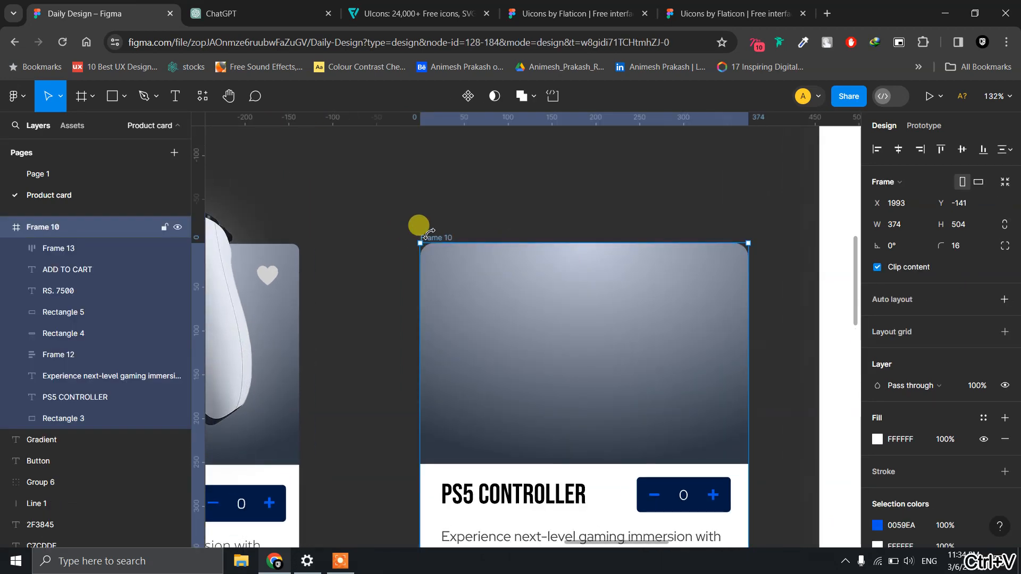
key(ctrl+v)
drag(586, 339, 586, 299)
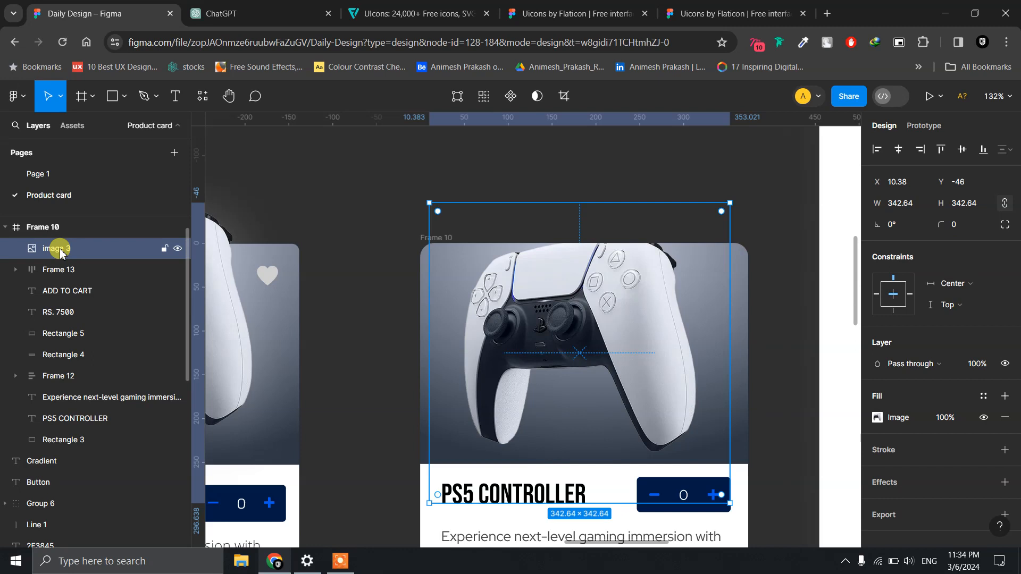
Rename the pasted image layer in Frame 10 as "PS5 Controller".
scroll(60, 251, up, 1)
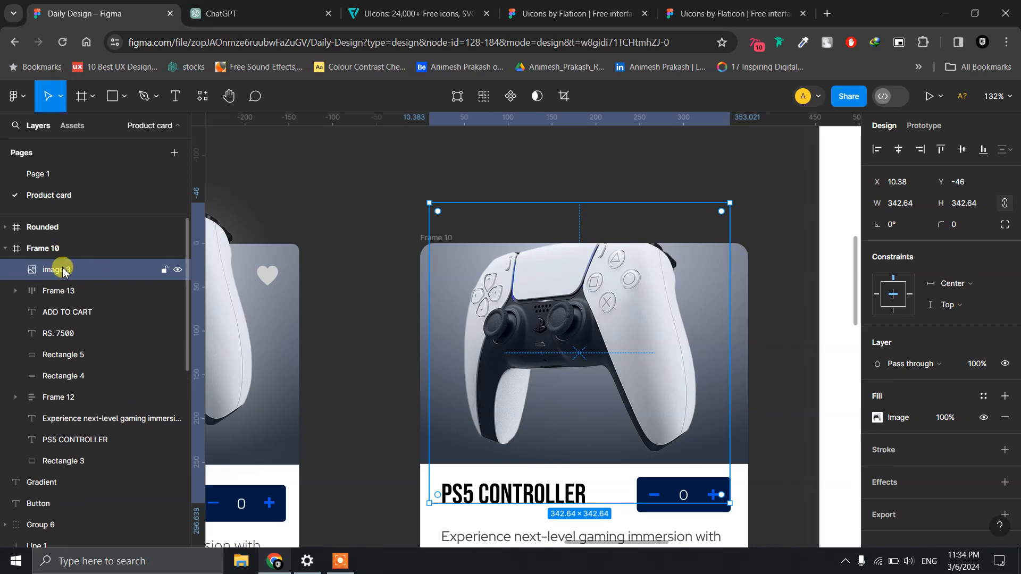
double_click(63, 272)
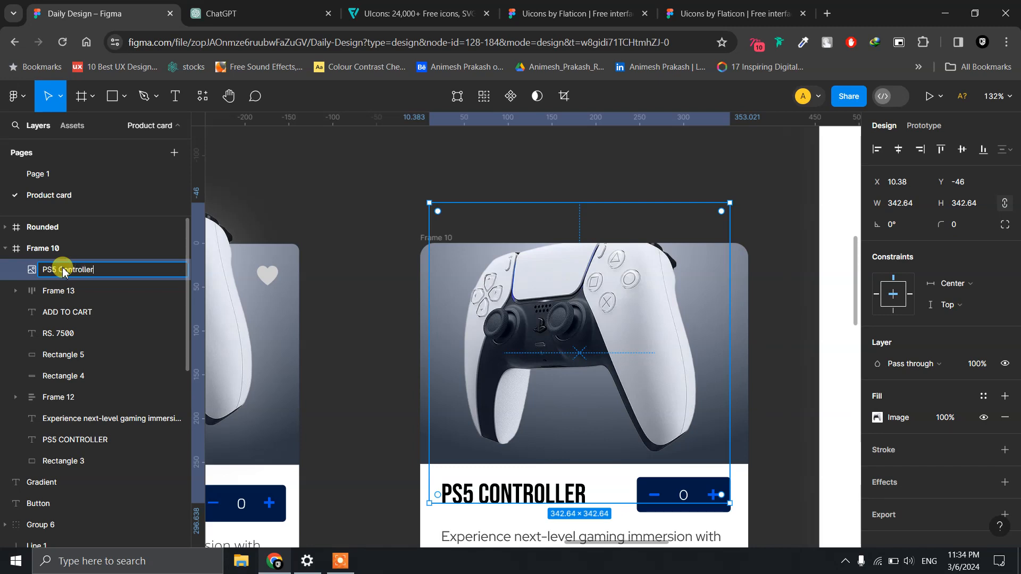
key(Return)
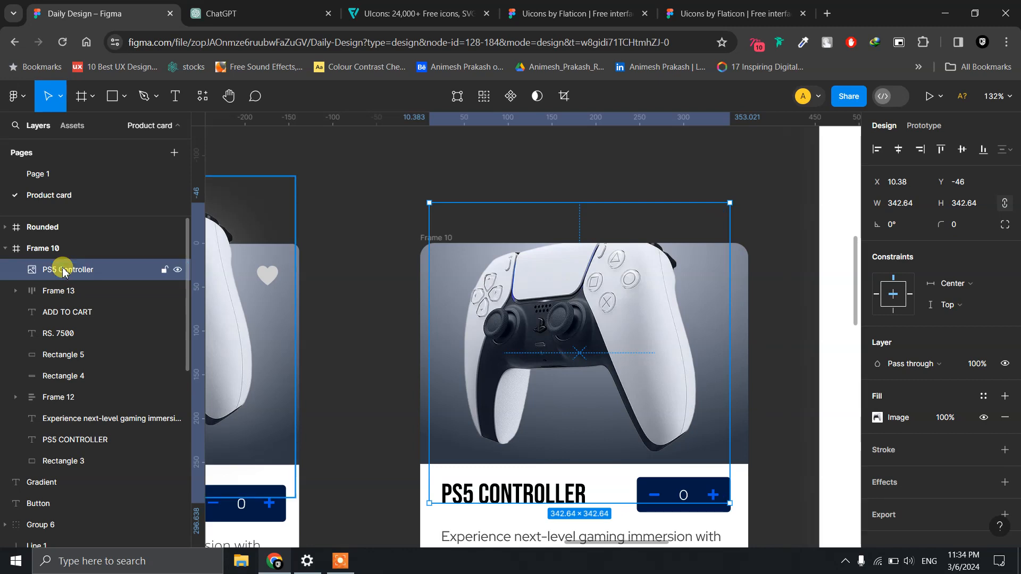
Move the PS5 Controller layer out of Frame 10 to directly above it, and raise the image to Y -213 over the card's upper edge.
drag(63, 272, 61, 242)
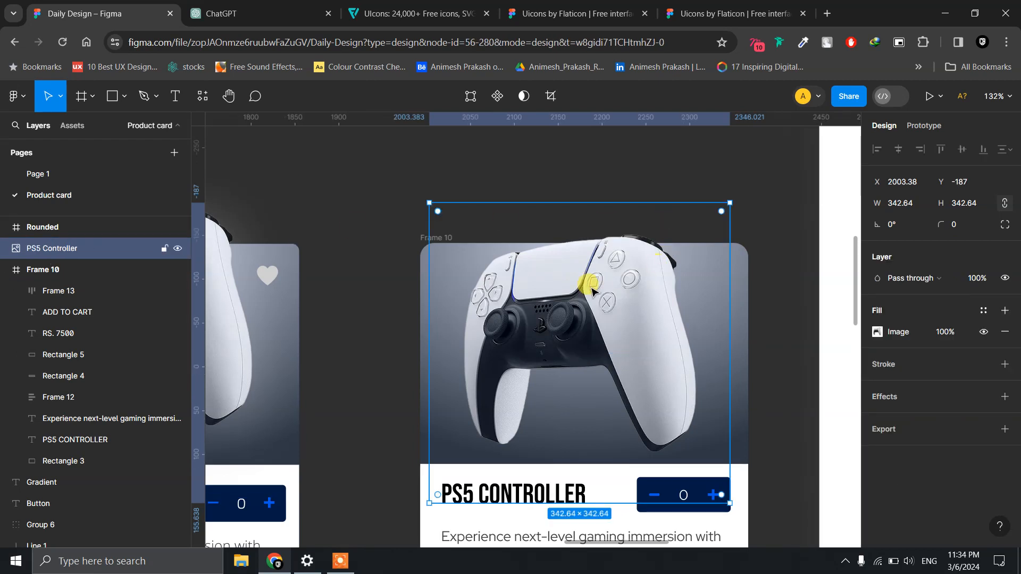
drag(623, 285, 624, 264)
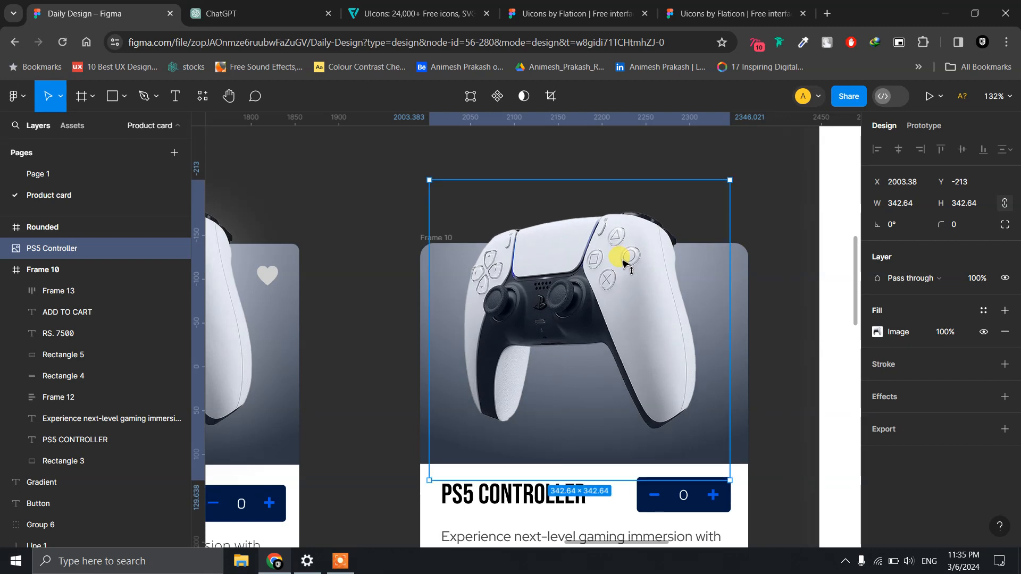
click(782, 228)
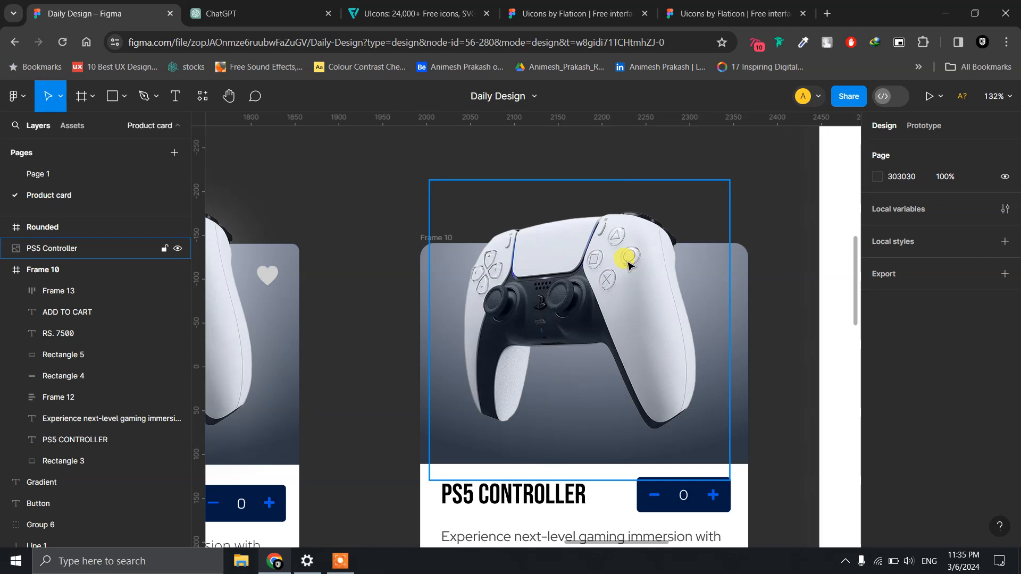
key(ctrl+c)
key(ctrl+v)
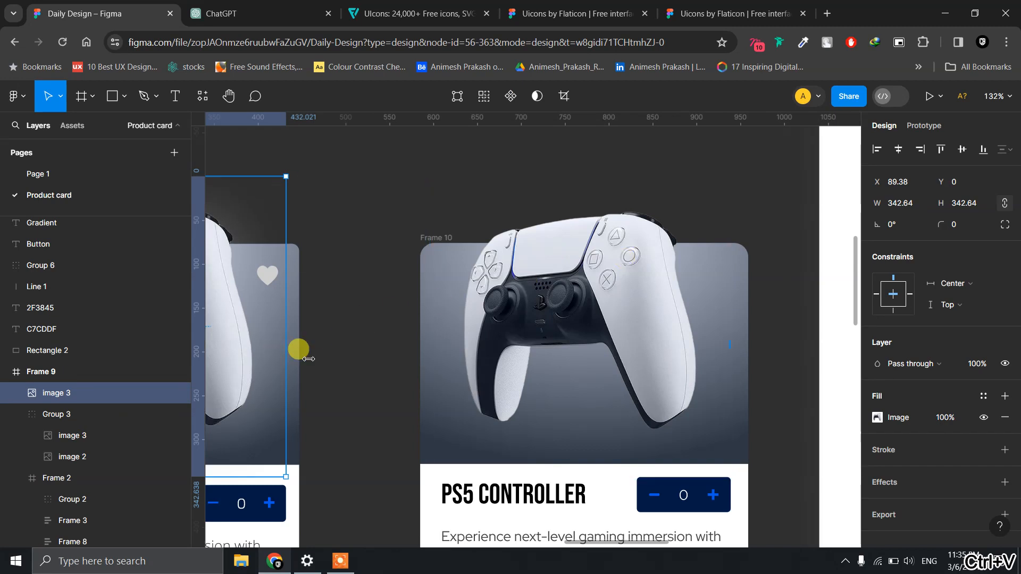
click(618, 289)
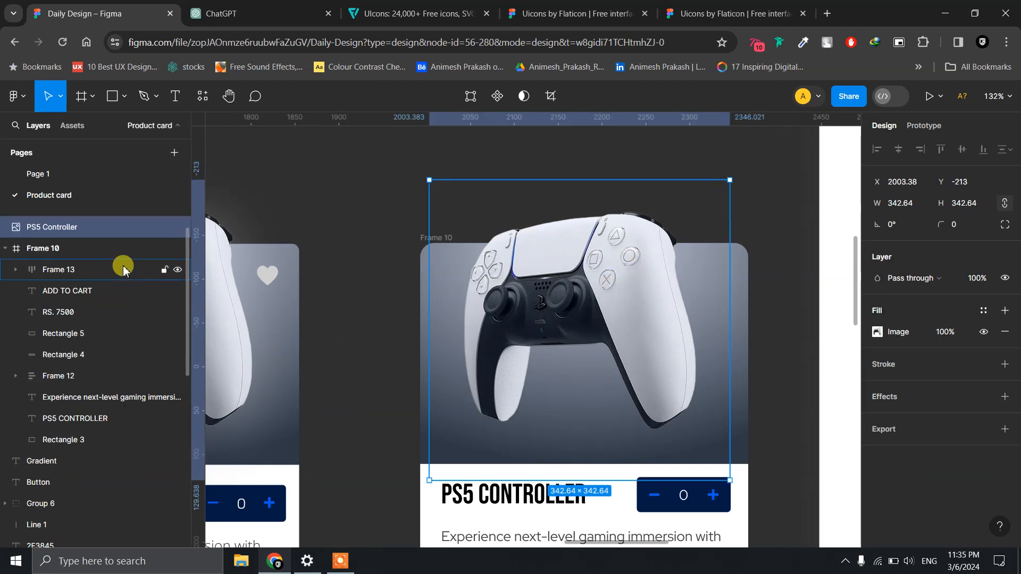
scroll(127, 268, down, 3)
scroll(124, 268, up, 3)
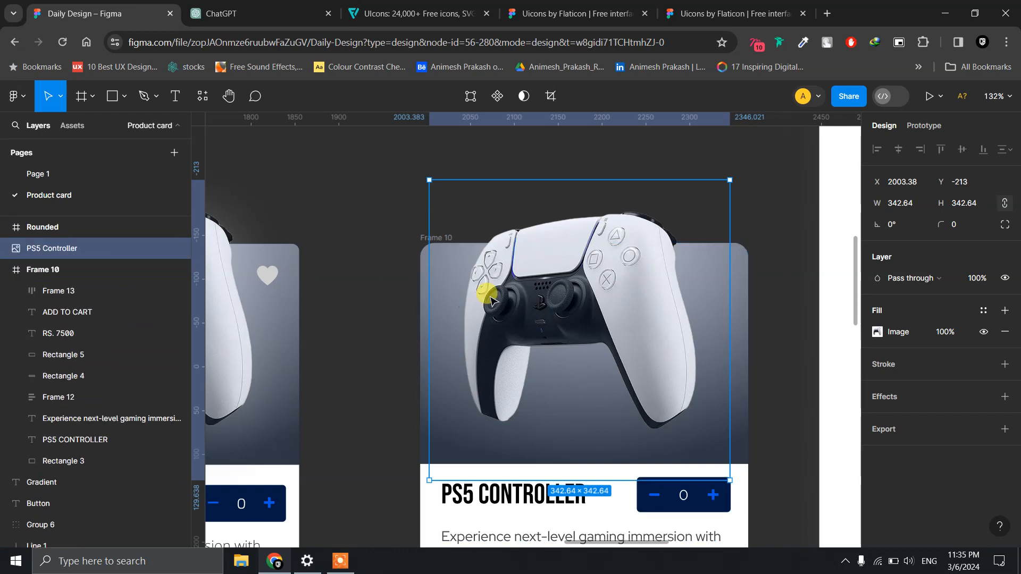
key(ctrl+z)
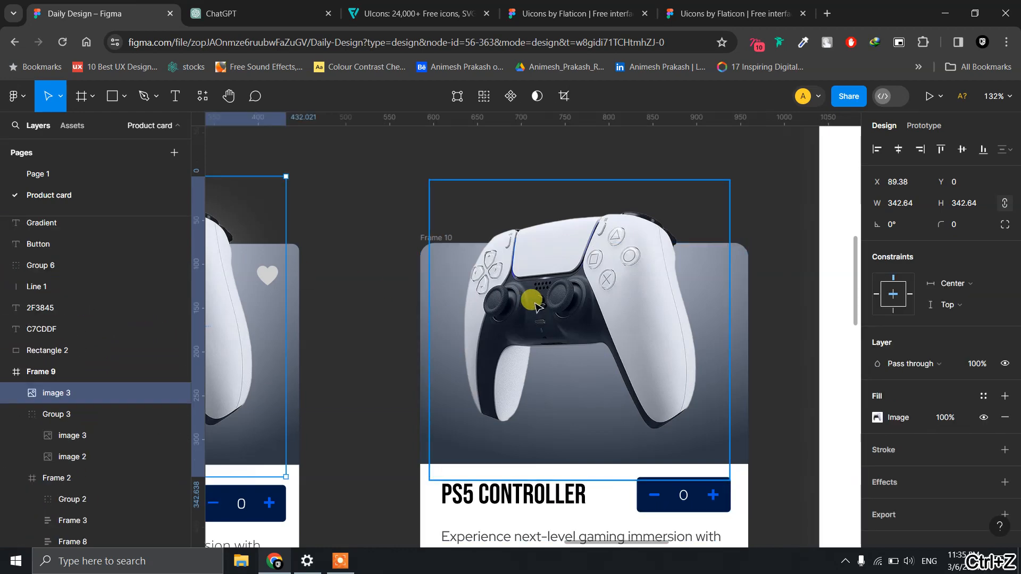
key(ctrl+z)
Duplicate the PS5 Controller image in place and rename the upper copy "PS5 Controller 1".
click(605, 308)
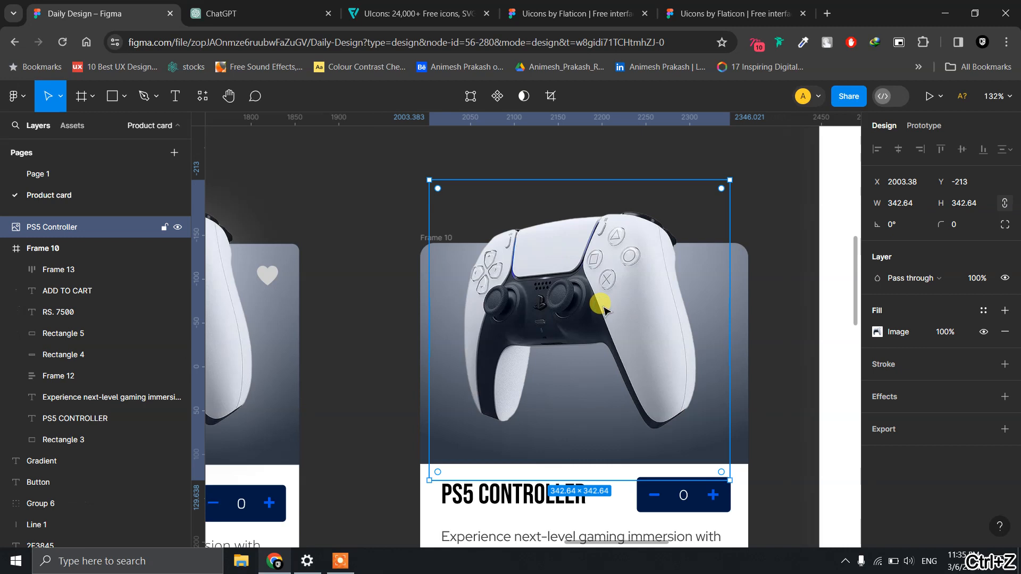
key(ctrl+d)
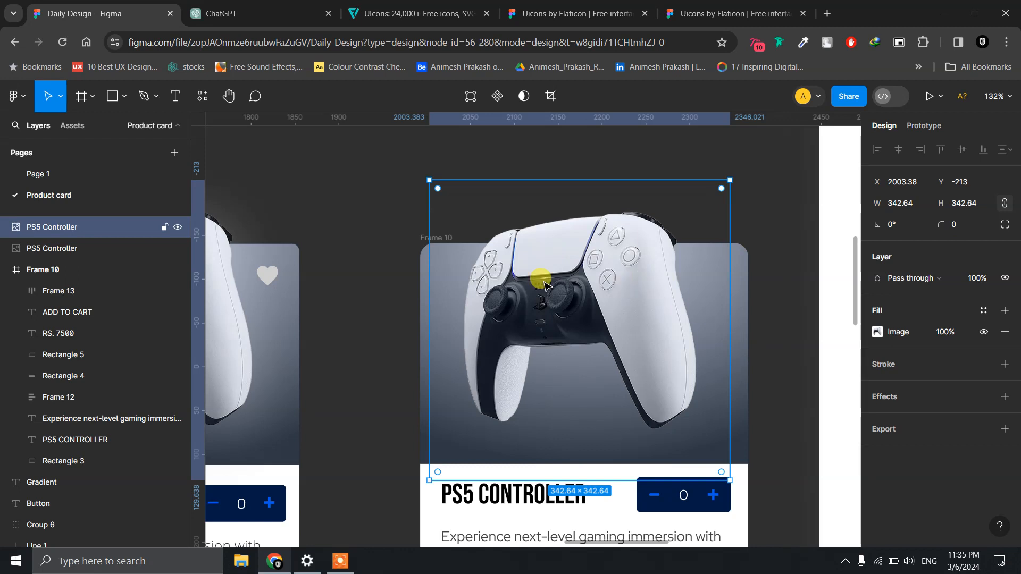
click(77, 254)
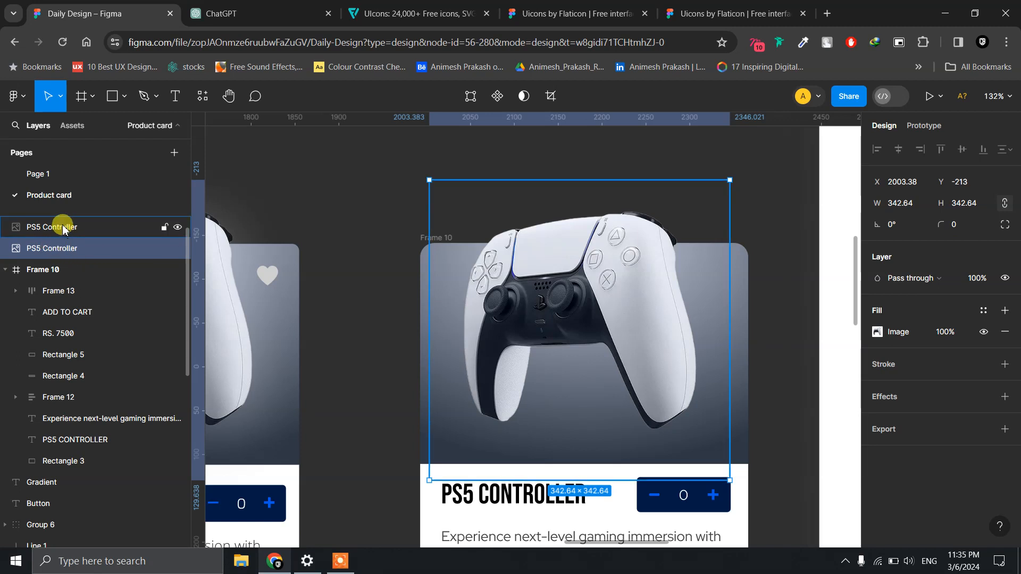
double_click(72, 232)
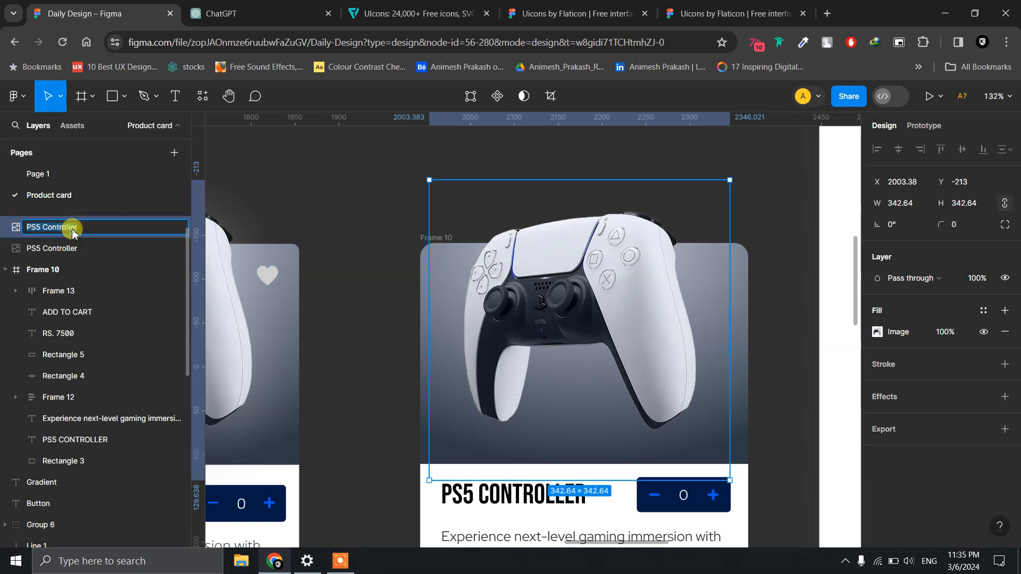
key(Right)
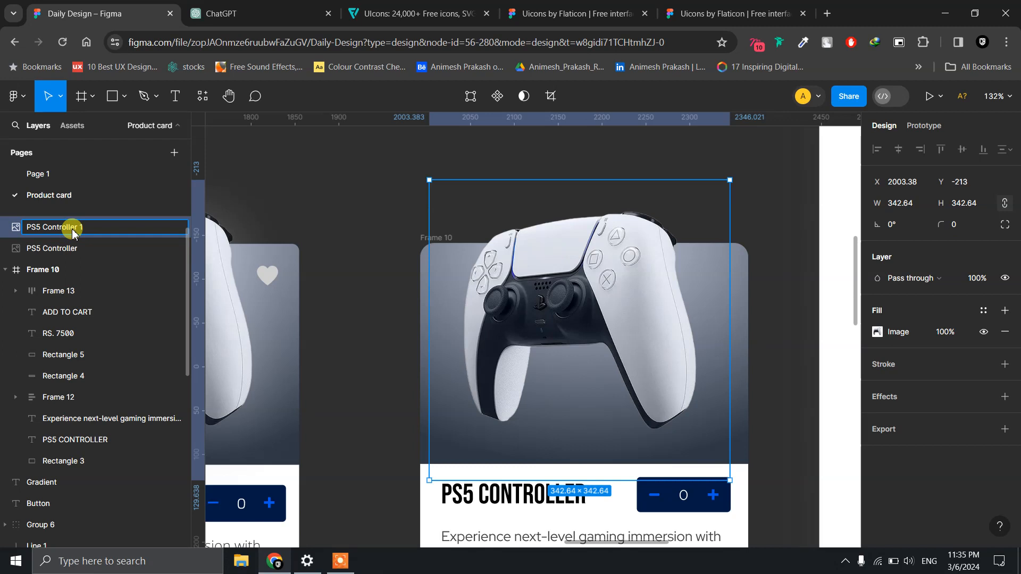
key(Return)
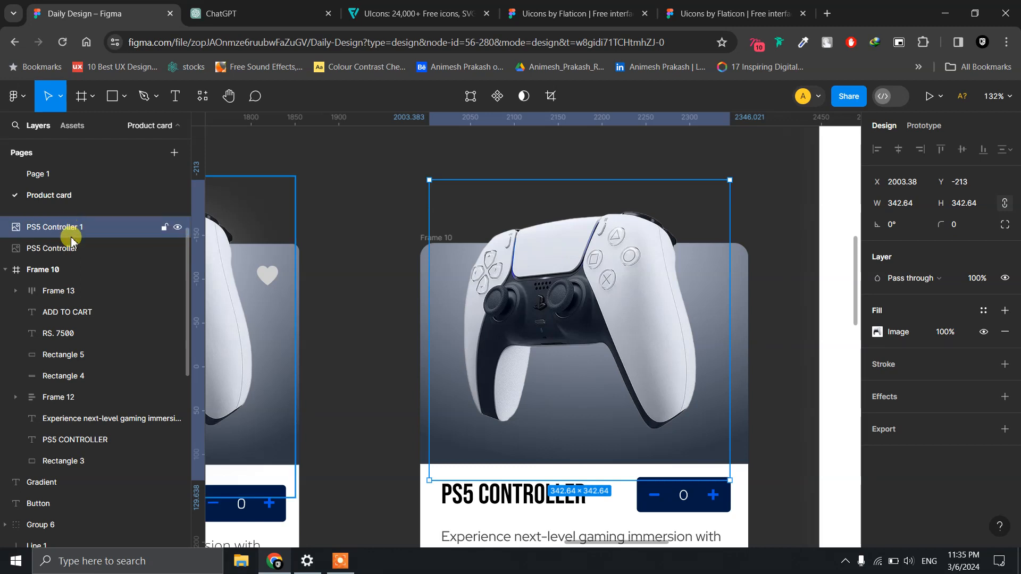
Rename the lower controller image layer, directly above Frame 10, as "PS5 Controller 2".
click(74, 248)
double_click(75, 249)
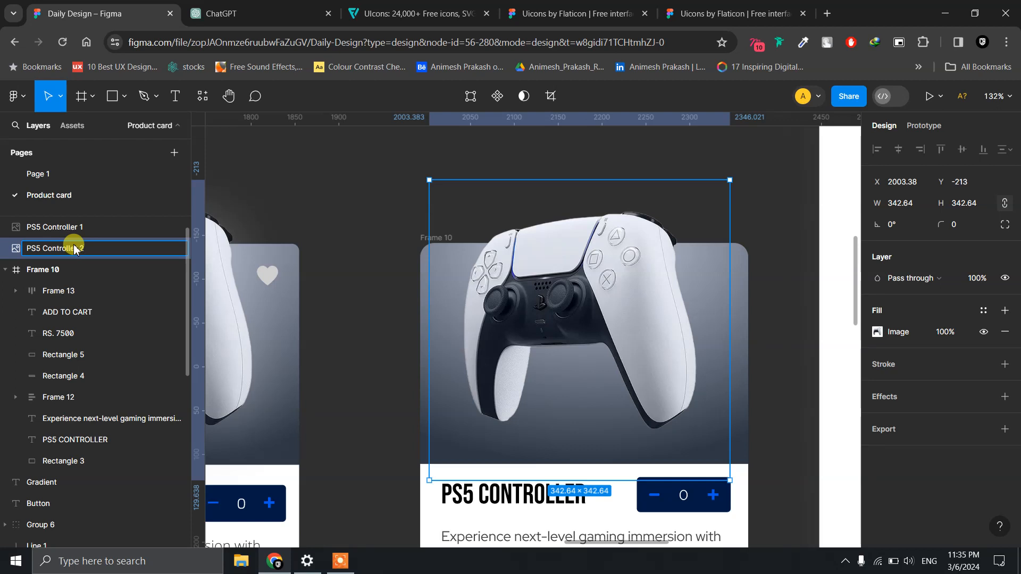
text(2)
key(Return)
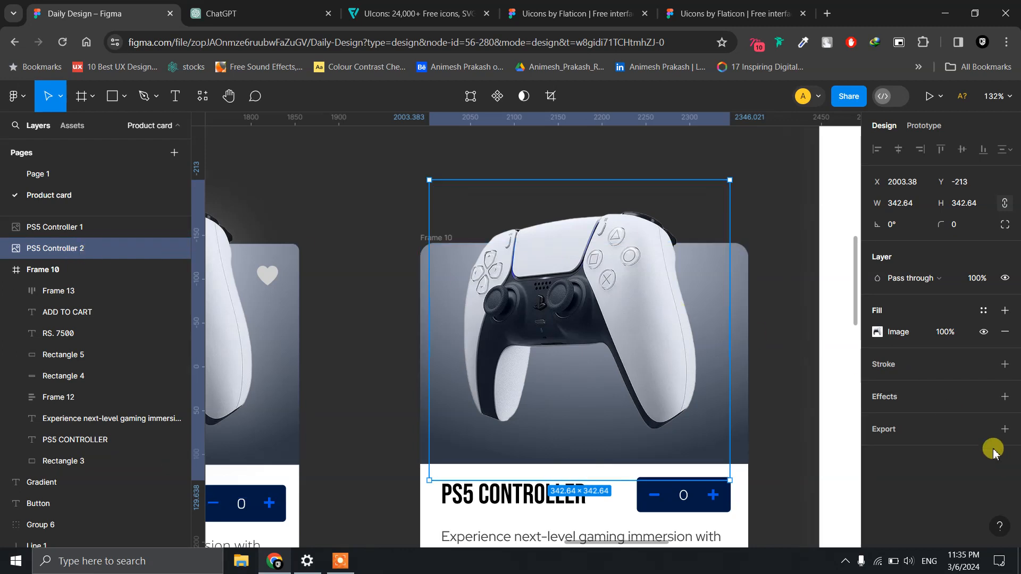
Add a Layer blur effect of 33 to the PS5 Controller 2 image.
click(1004, 398)
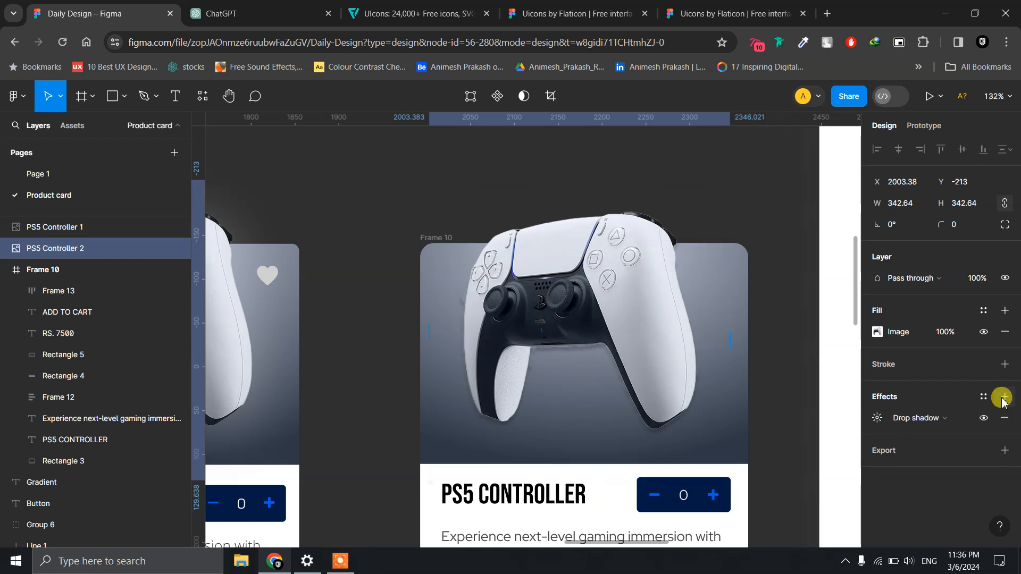
click(938, 419)
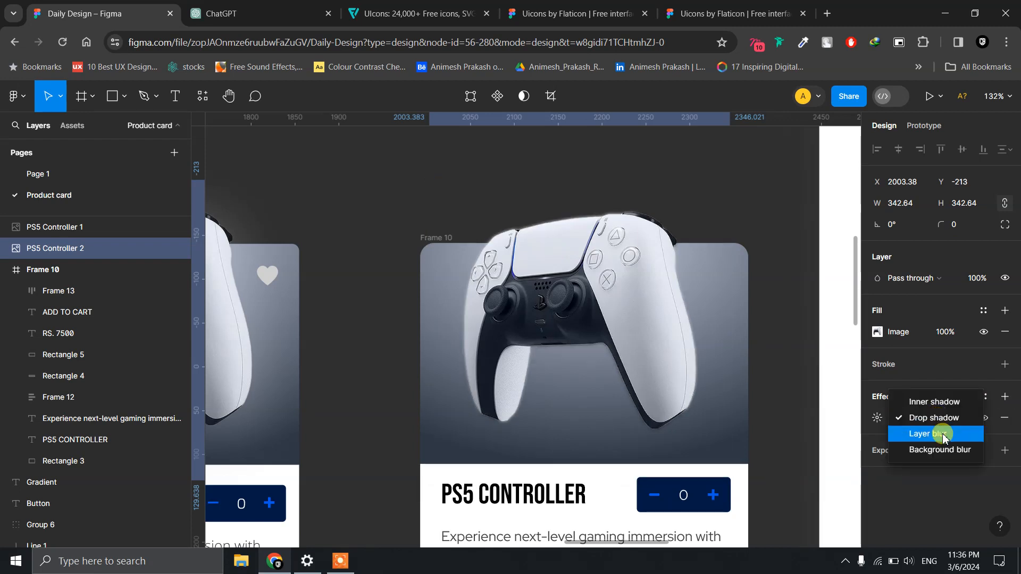
click(944, 434)
click(877, 418)
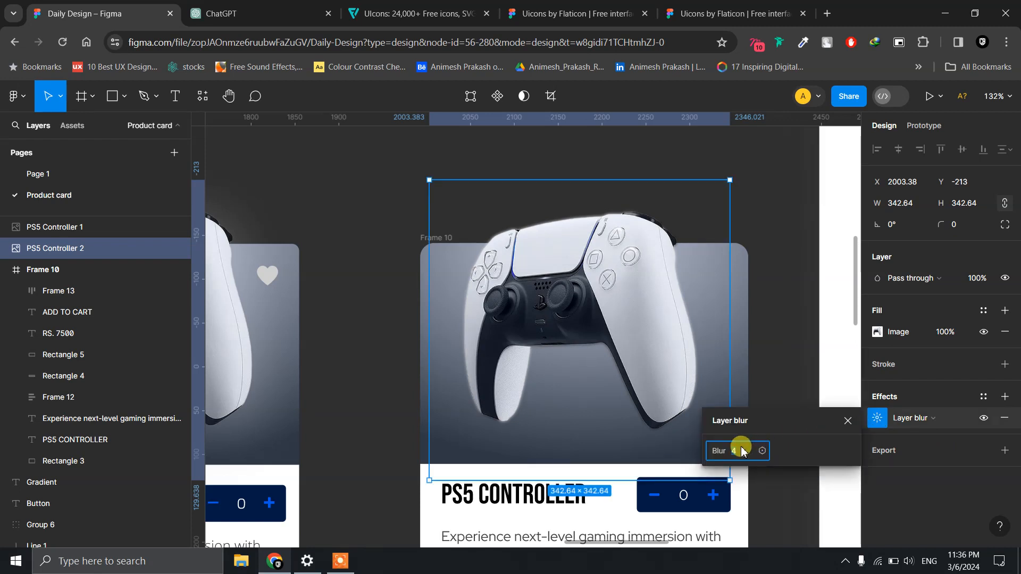
text(33)
key(Return)
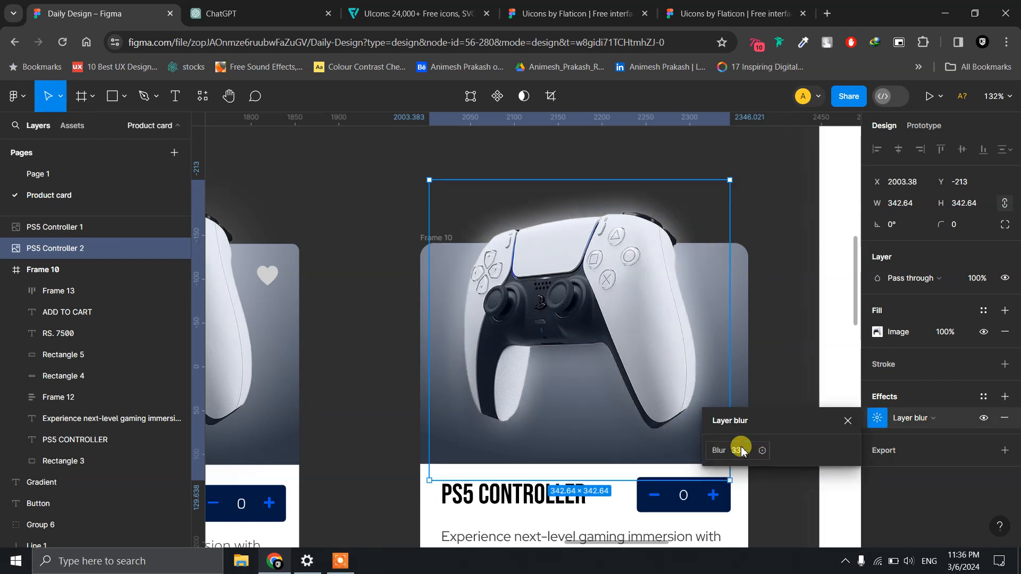
Set the image fill opacity of PS5 Controller 2 to 20%.
click(951, 334)
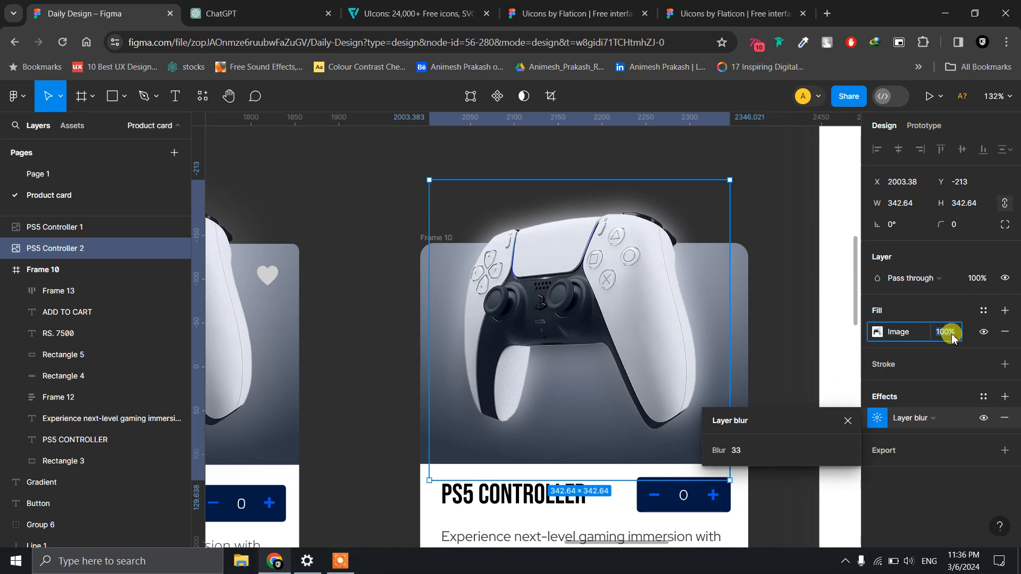
key(Return)
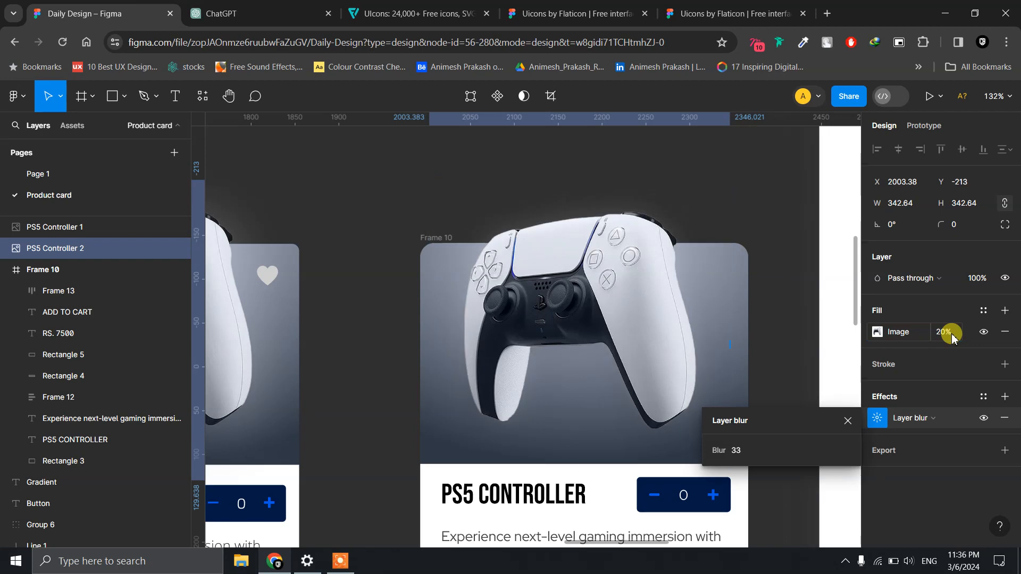
click(792, 209)
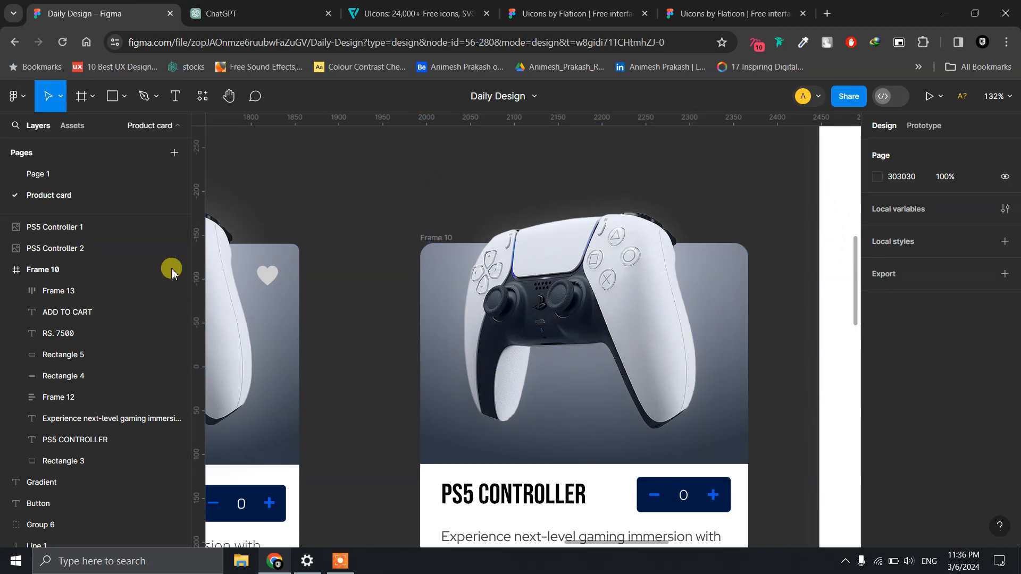
Nudge the blurred PS5 Controller 2 layer vertically to Y -214 so its glow sits behind the controller.
click(97, 245)
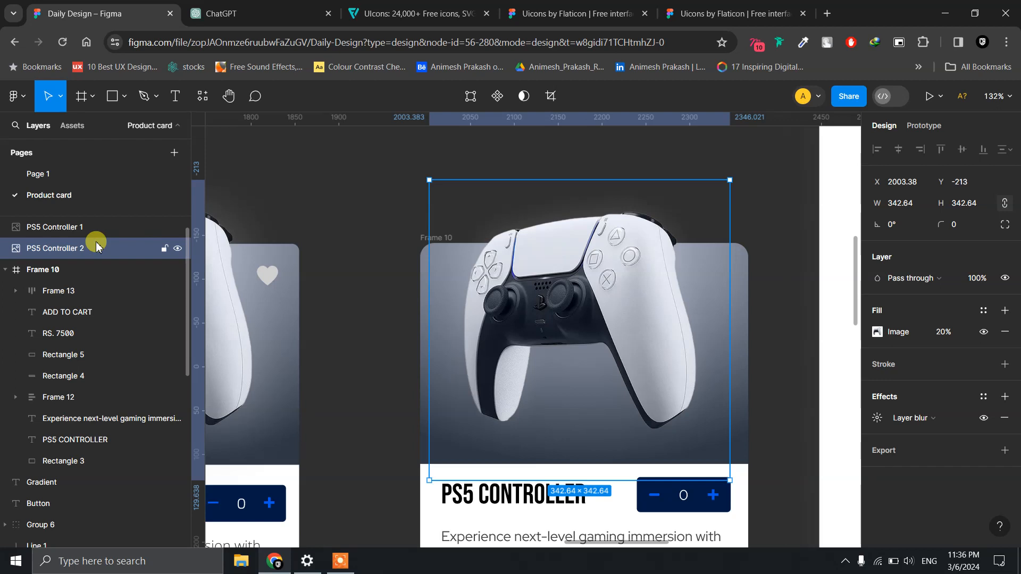
key(Down)
key(Down)
key(Down)
key(Down)
key(Down)
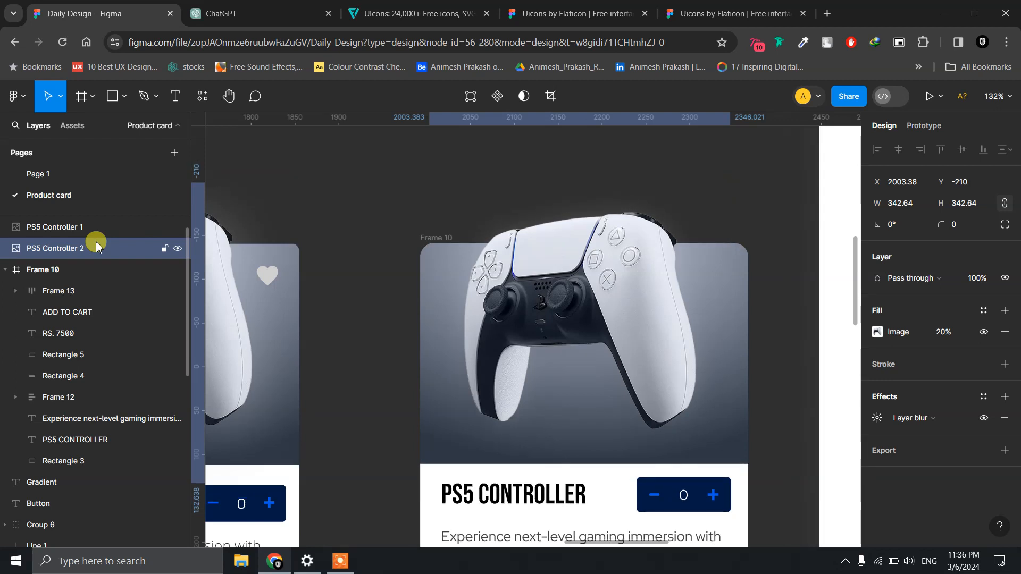
key(Down)
key(Down)
key(Down)
key(Down)
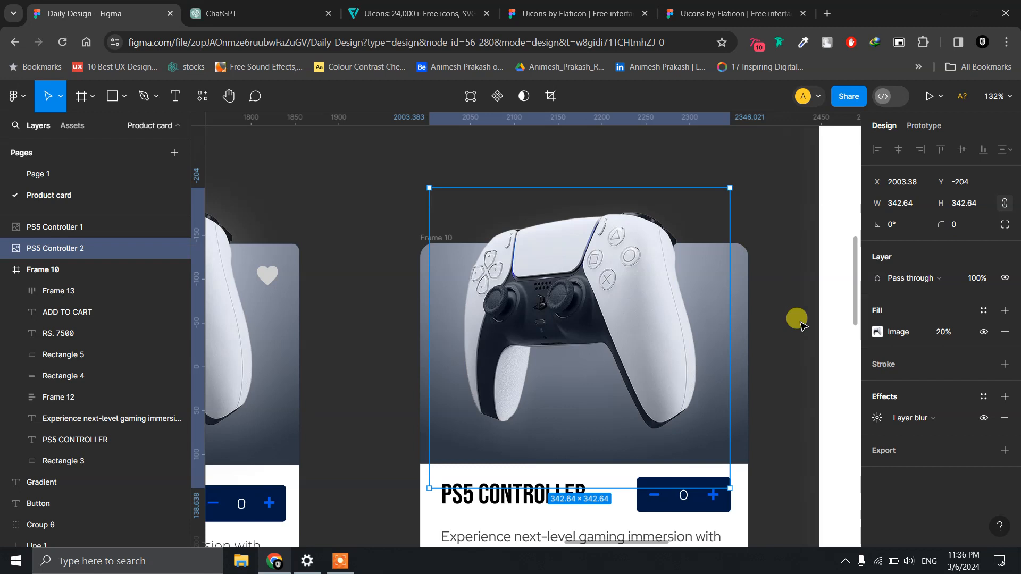
key(Up)
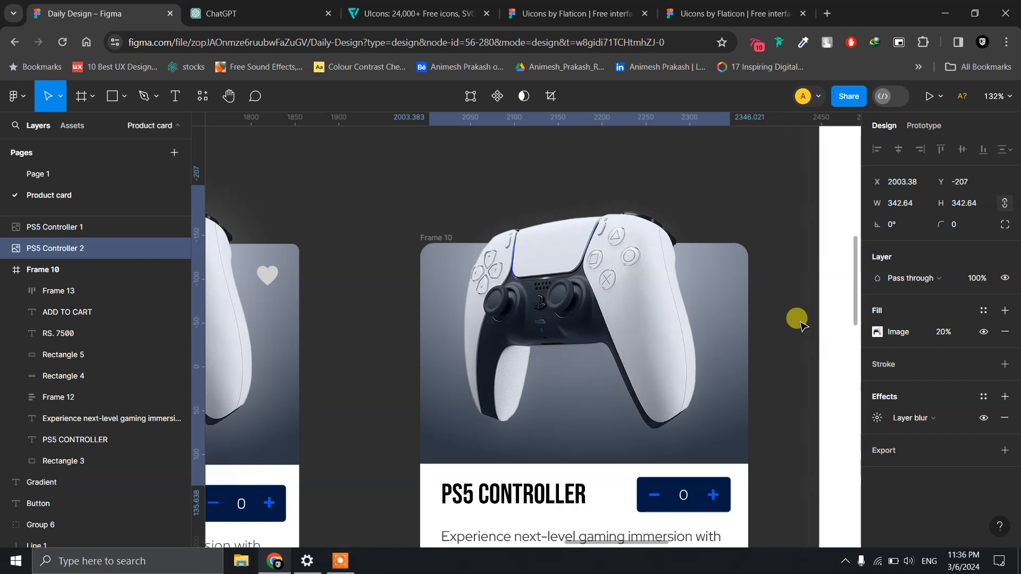
key(Up)
key(Up)
key(Up)
key(Up)
key(Up)
key(Up)
key(Up)
key(Up)
key(Up)
key(Up)
key(Up)
key(Up)
key(Up)
key(Up)
key(Up)
key(Up)
key(Up)
key(Up)
key(Up)
key(Up)
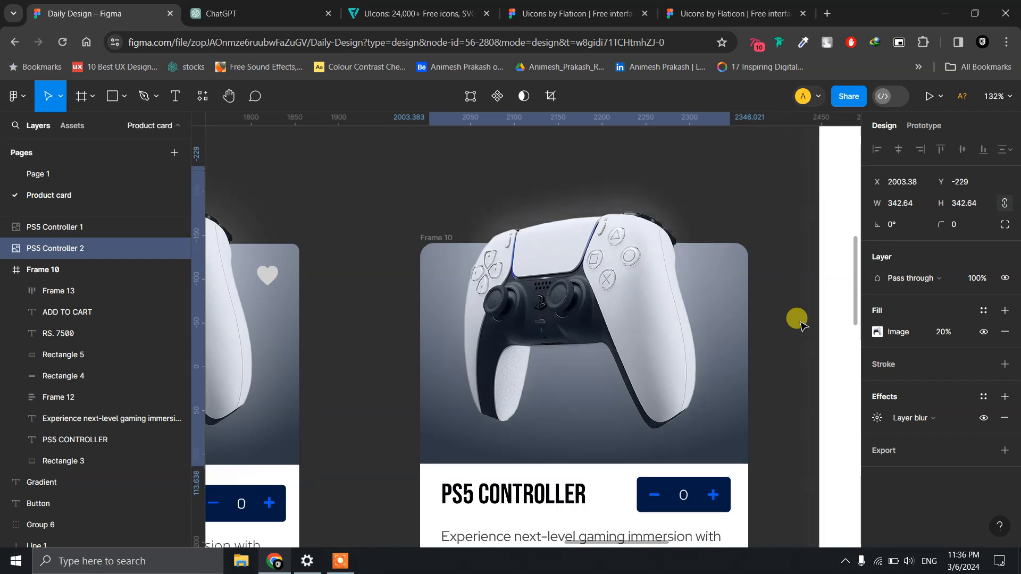
key(Down)
key(Down)
key(Down)
key(Down)
key(Down)
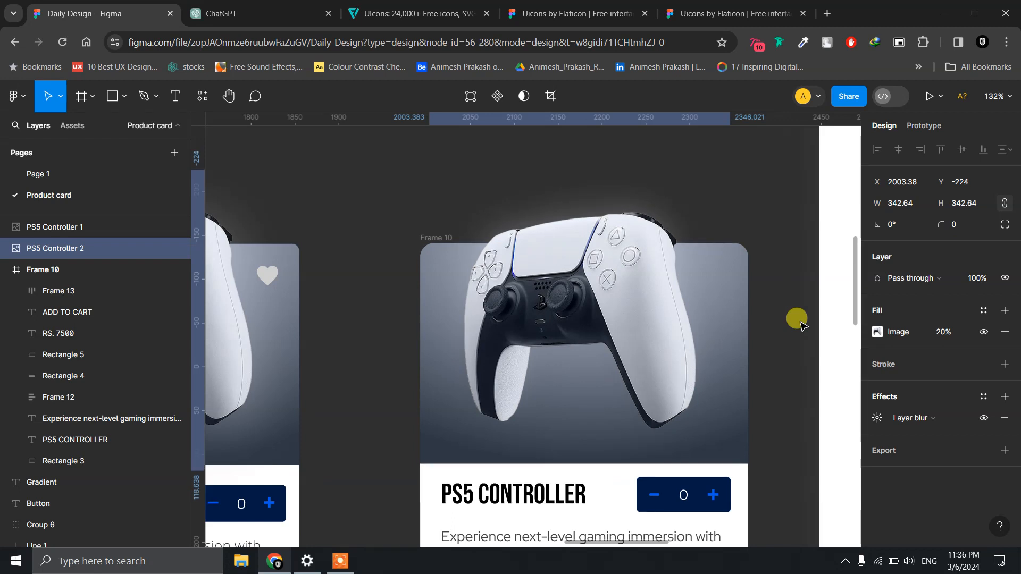
key(Down)
key(Down)
key(Down)
key(Down)
key(Down)
key(Down)
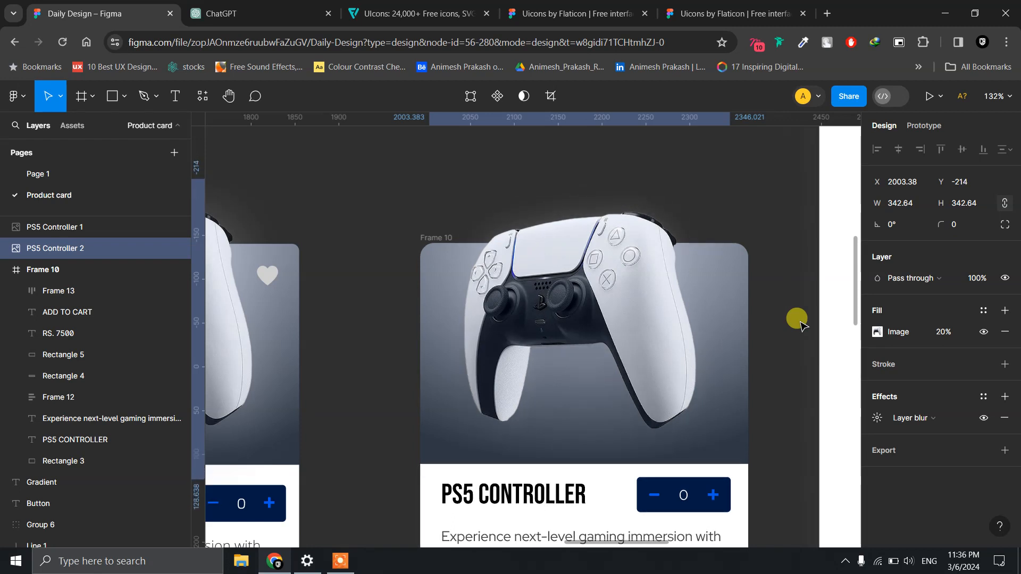
click(789, 309)
Search the assets for "Heart" and place the fi-ss-heart icon in Frame 10's upper-right corner at X 331, Y 28.
scroll(789, 309, down, 5)
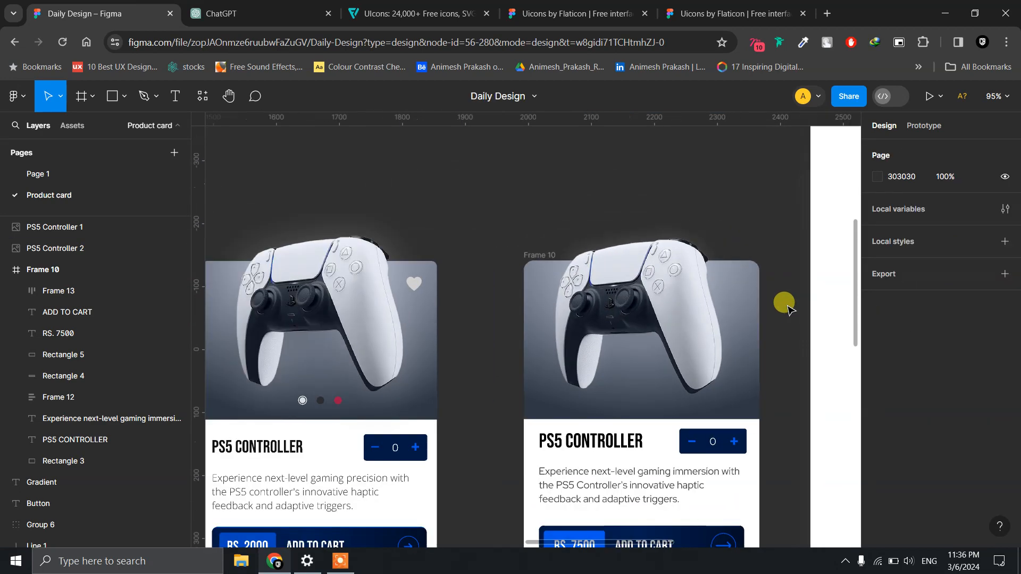
scroll(703, 318, up, 2)
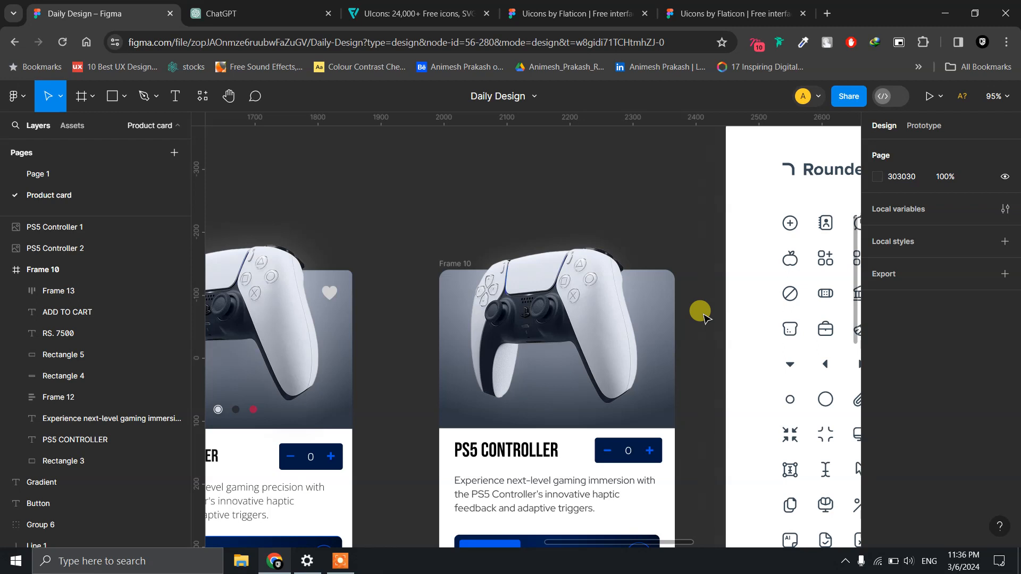
scroll(679, 393, down, 2)
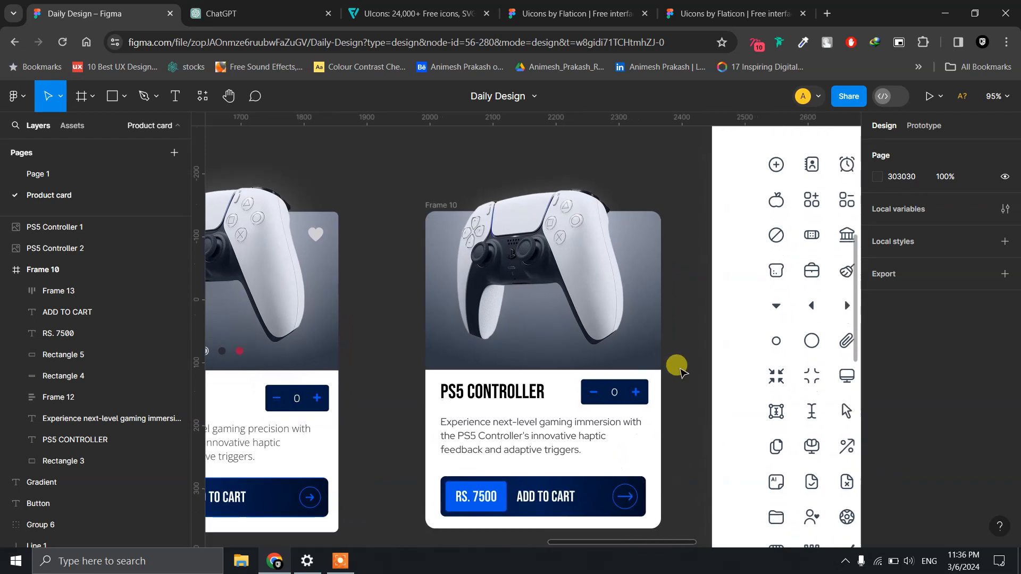
drag(658, 268, 615, 298)
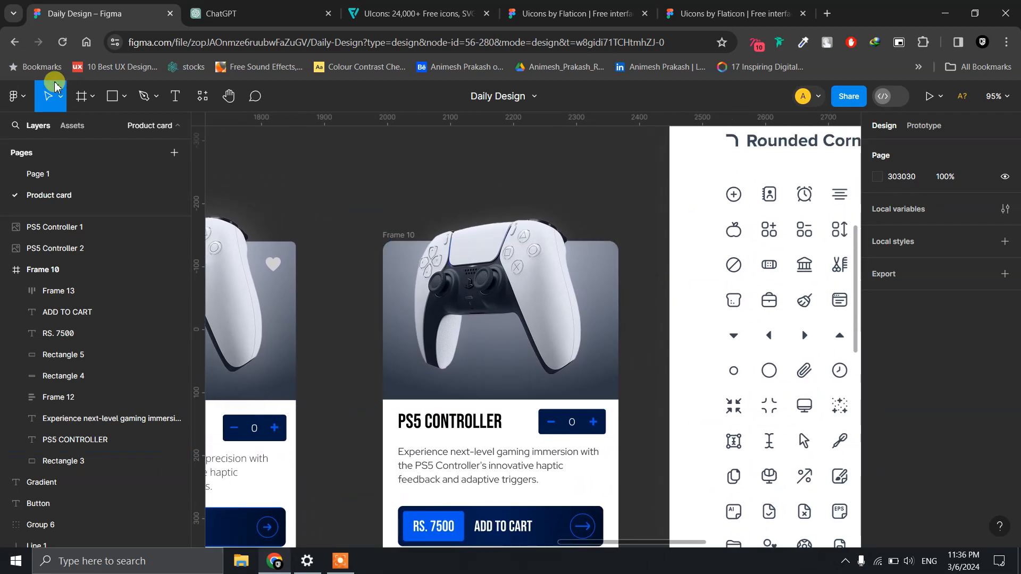
click(72, 126)
double_click(47, 152)
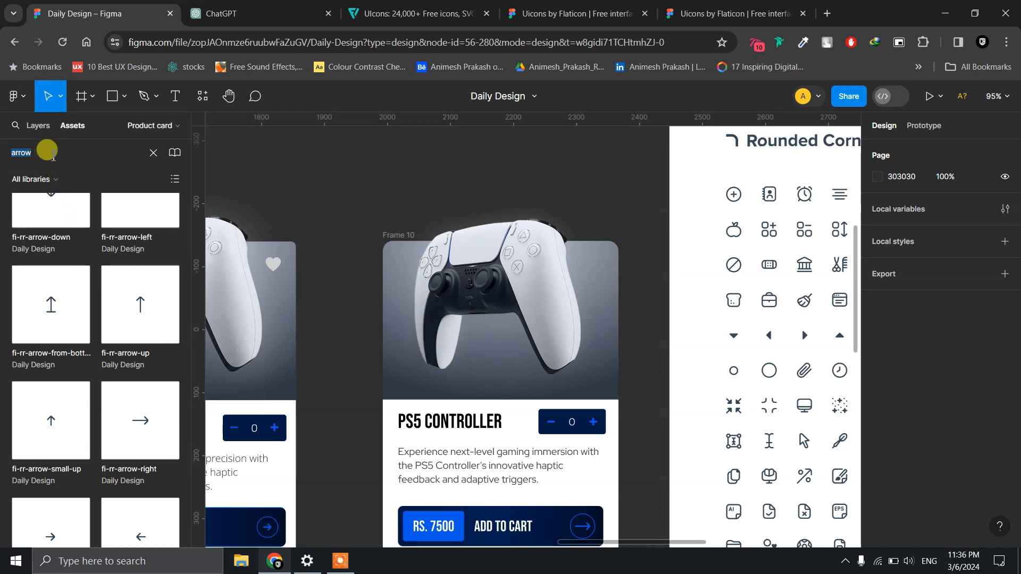
text(Hea)
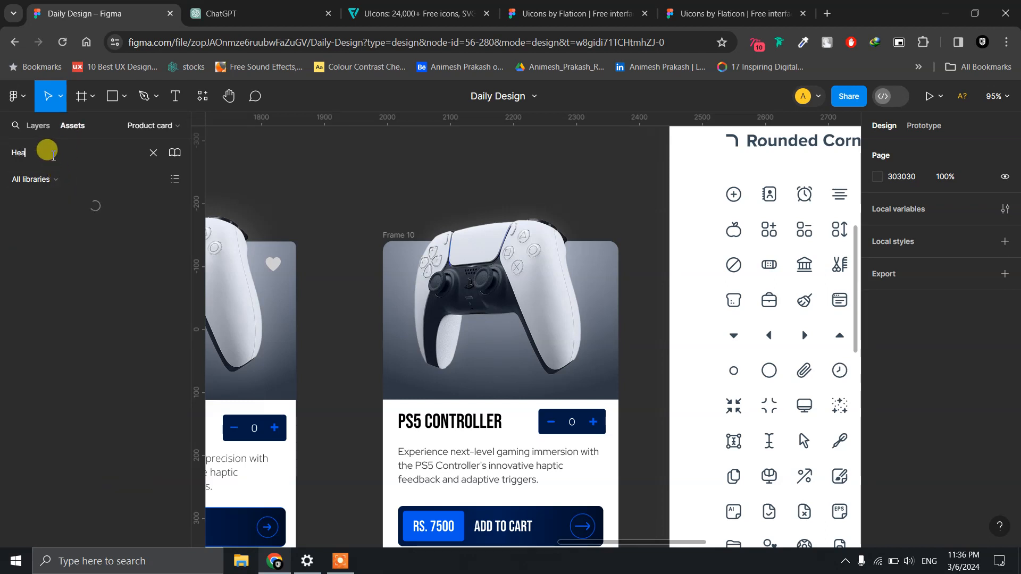
text(rt)
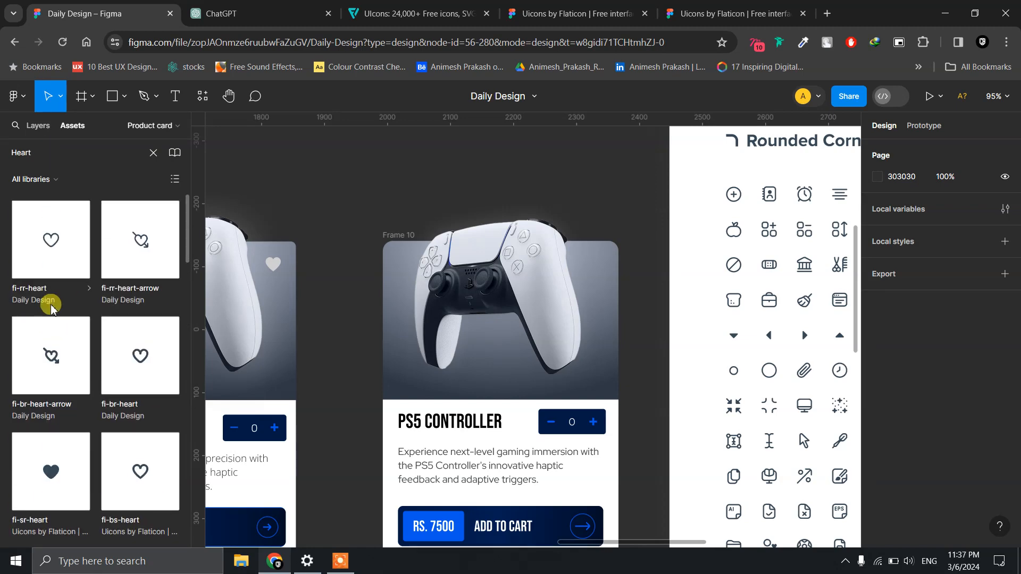
scroll(51, 365, down, 3)
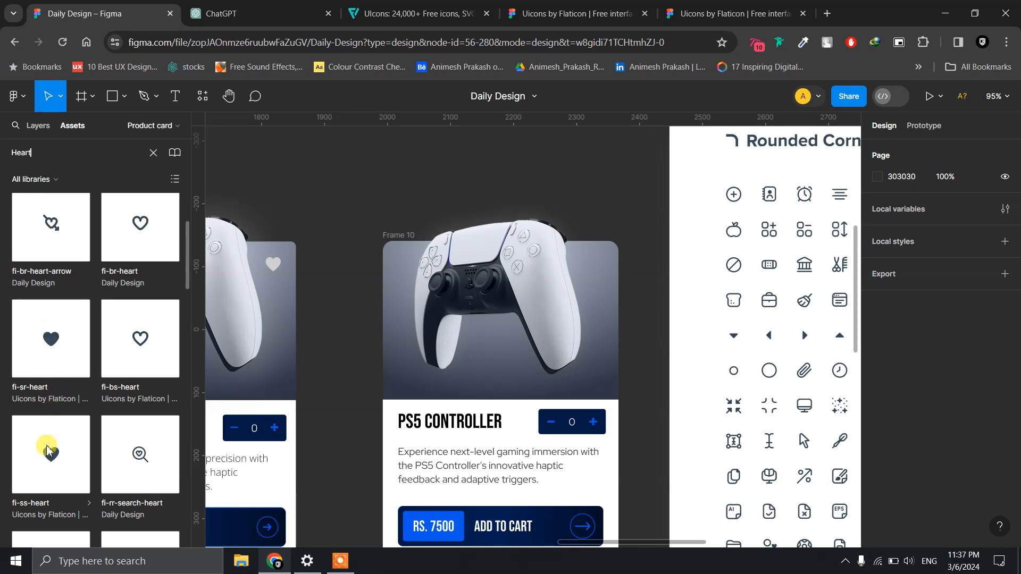
drag(47, 450, 598, 262)
ctrl+scroll(606, 261, up, 5)
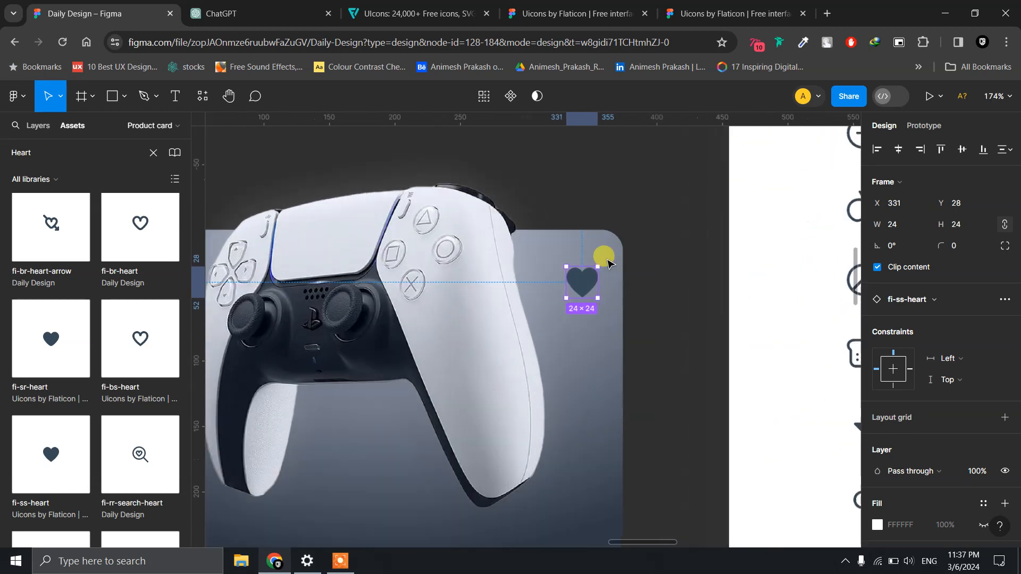
Reposition the heart icon in Frame 10's upper-right corner to X 326, Y 24.
ctrl+scroll(608, 263, up, 3)
drag(582, 286, 580, 273)
key(alt)
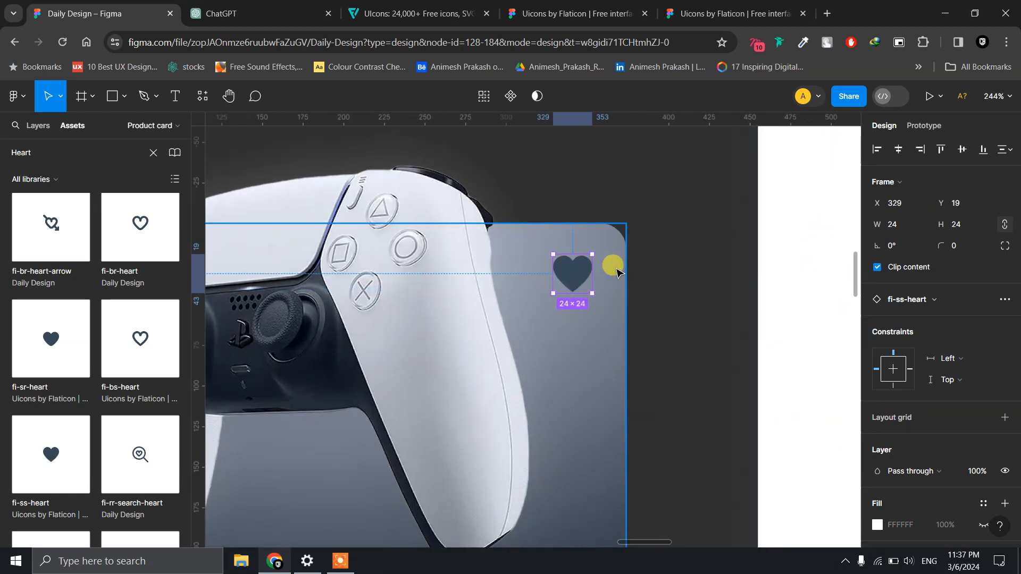
key(Left)
key(alt)
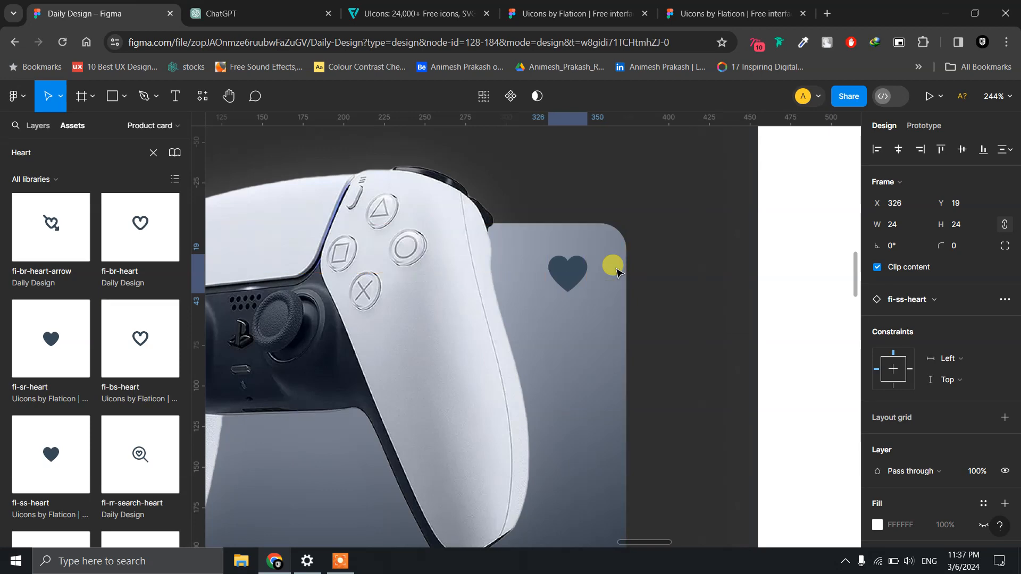
key(alt)
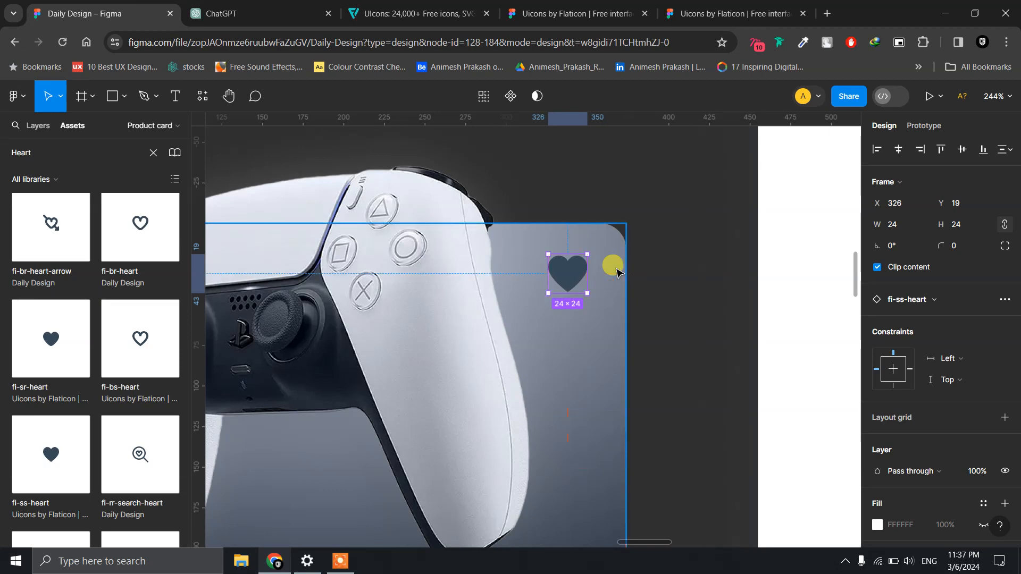
key(Down)
key(Down)
key(Down)
key(Down)
key(alt)
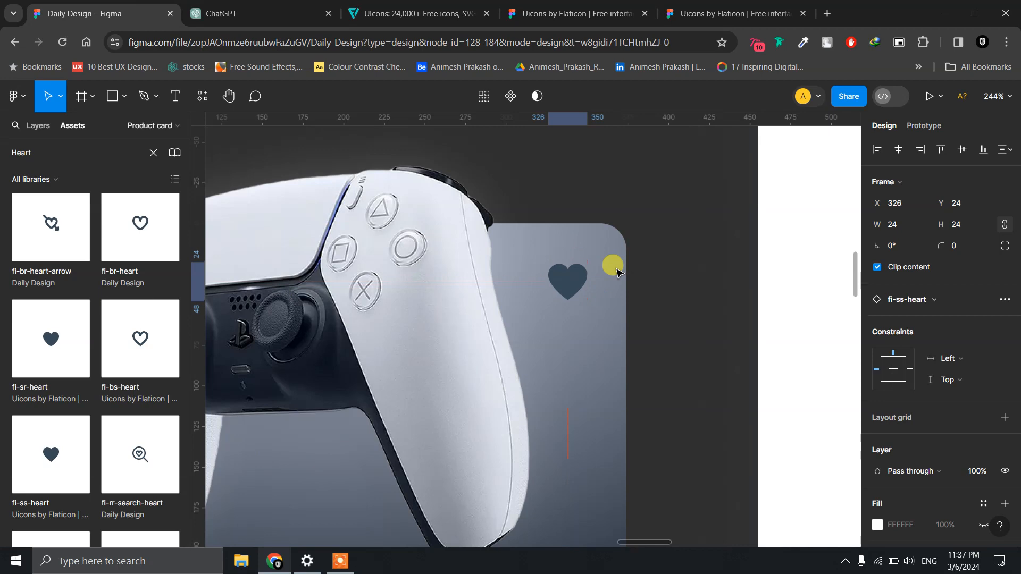
Try filling the heart icon's frame with the document color C7CDDF.
scroll(686, 299, up, 2)
scroll(686, 300, down, 3)
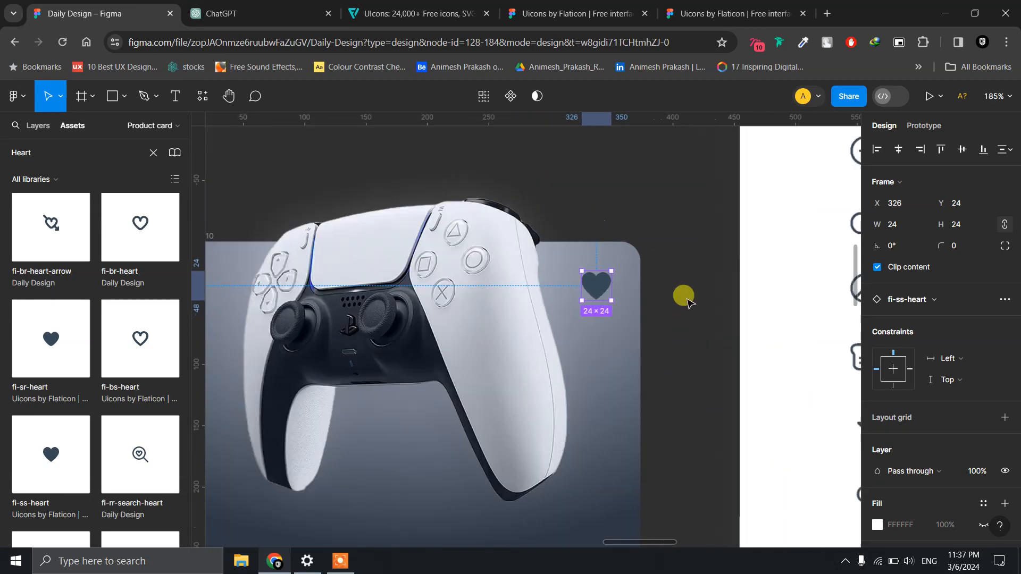
scroll(686, 300, down, 3)
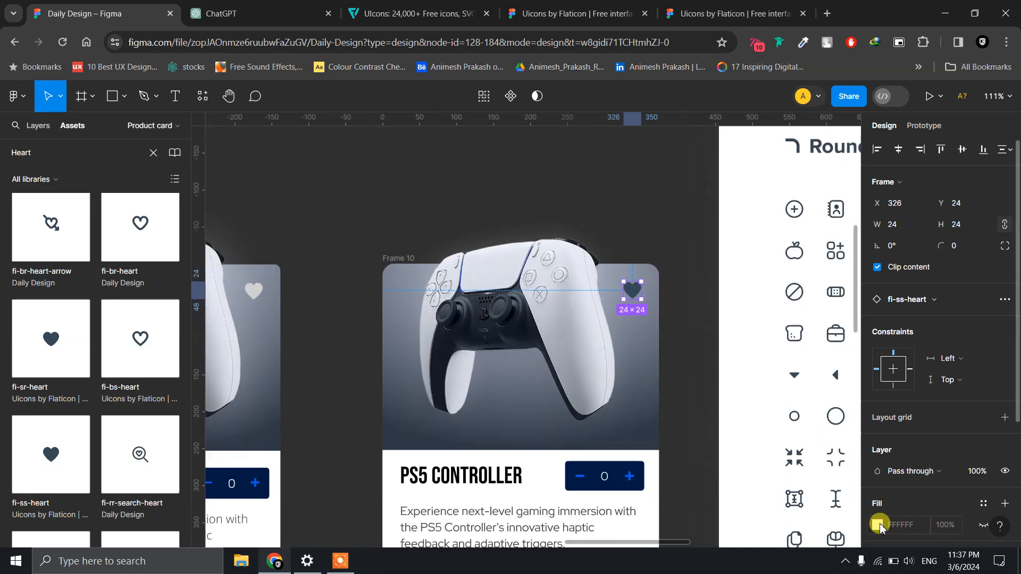
click(879, 525)
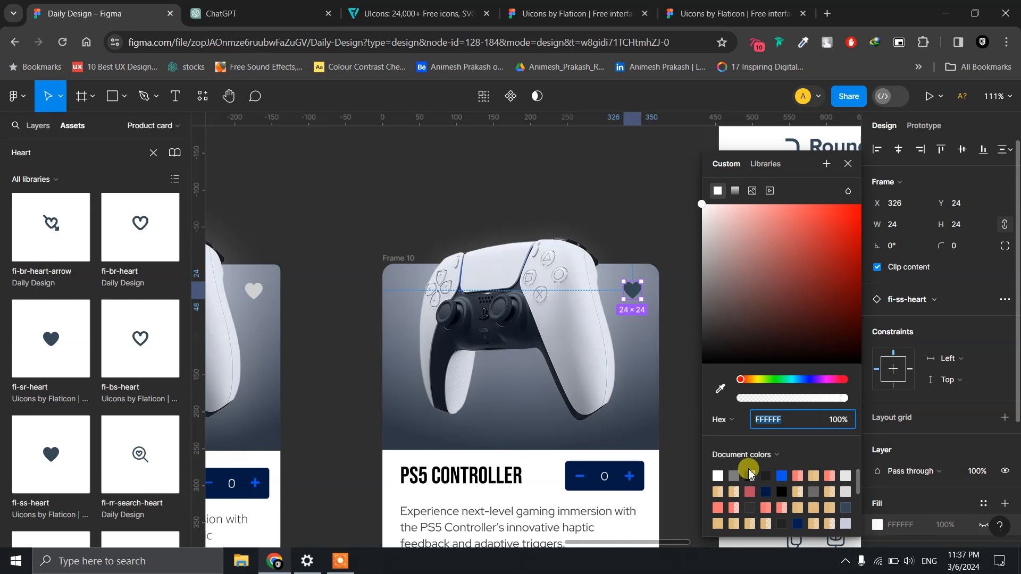
click(846, 524)
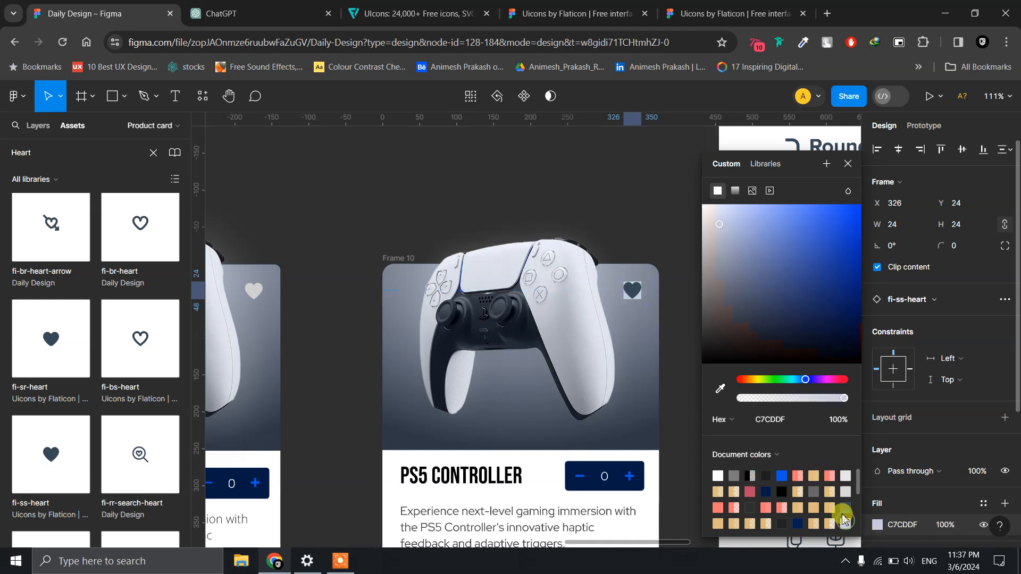
key(ctrl+z)
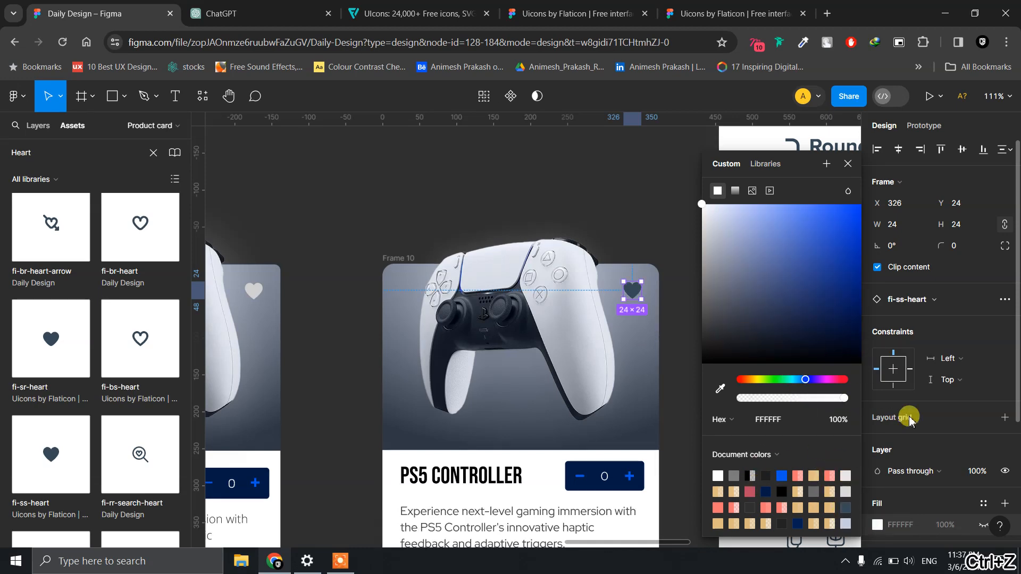
Recolor the heart shape itself to C7CDDF through the icon's selection color.
scroll(980, 436, down, 3)
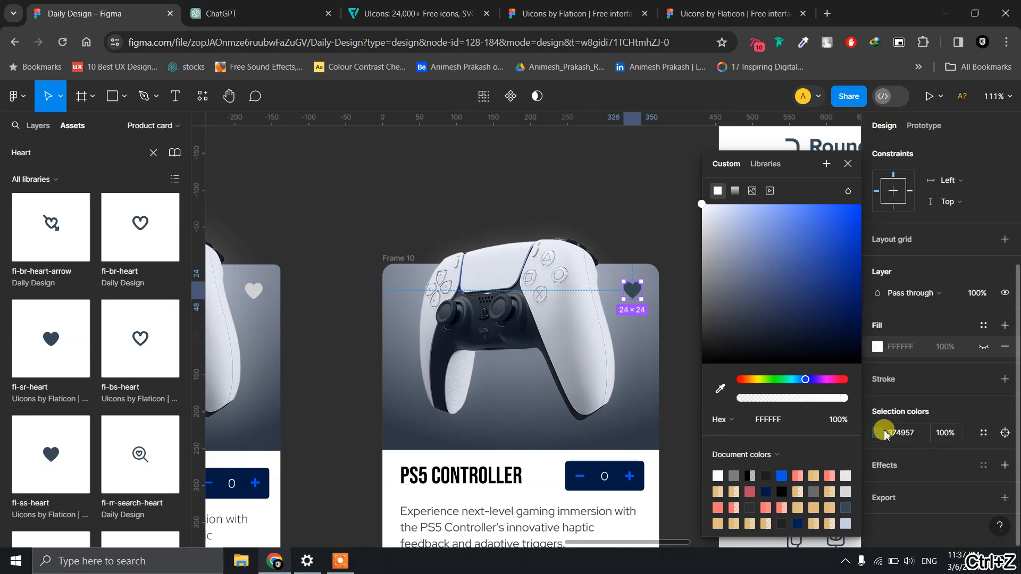
click(877, 432)
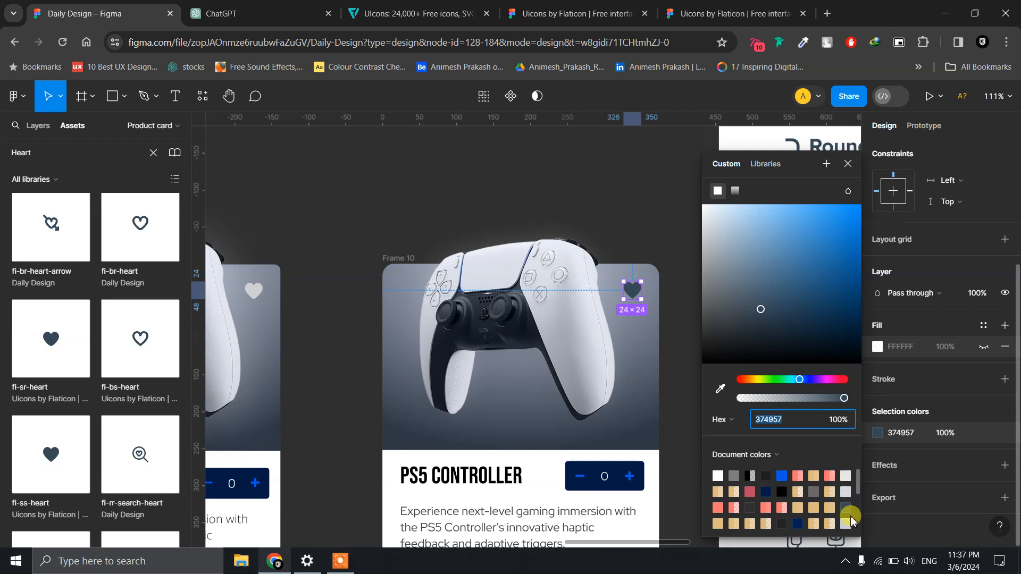
click(846, 523)
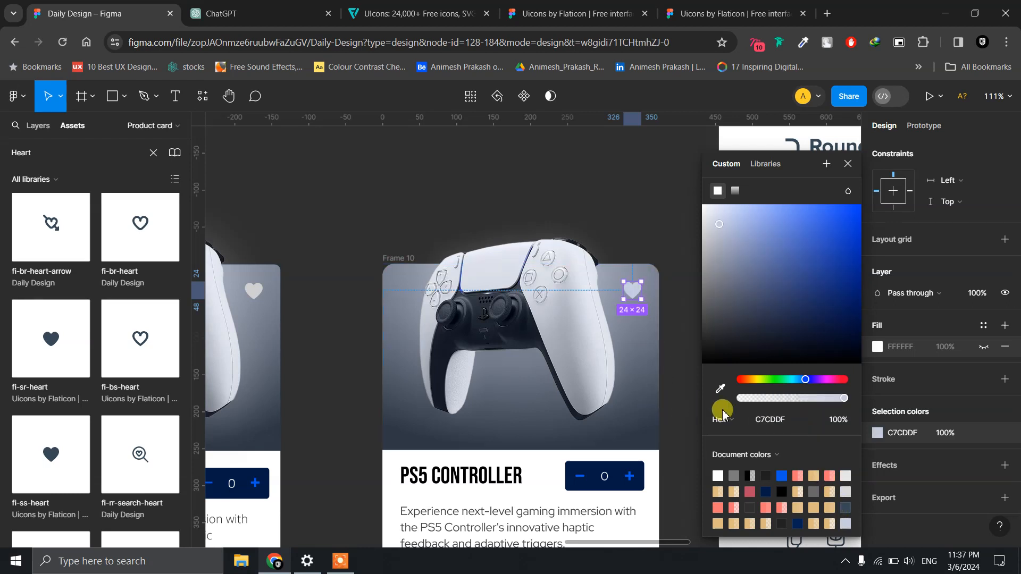
drag(798, 424, 753, 420)
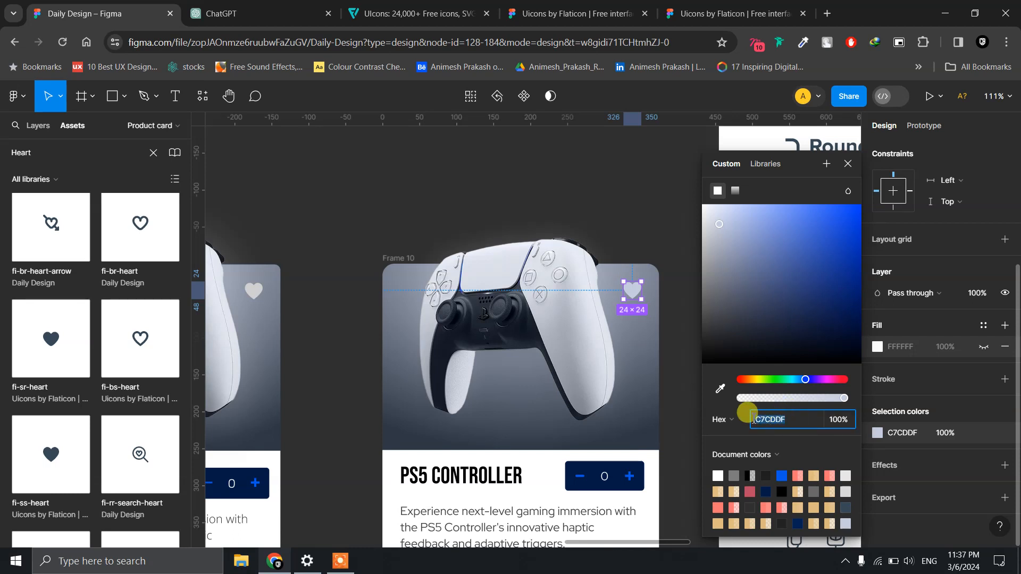
click(691, 398)
Compare the new card with the reference card and examine the color dots beneath the reference controller.
scroll(672, 393, right, 2)
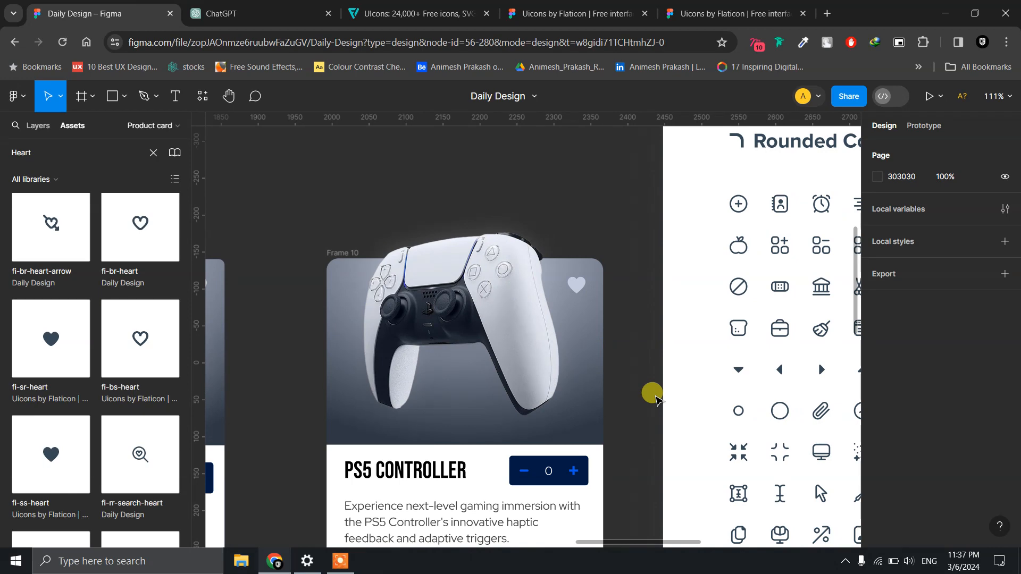
scroll(652, 394, up, 1)
drag(616, 399, 665, 305)
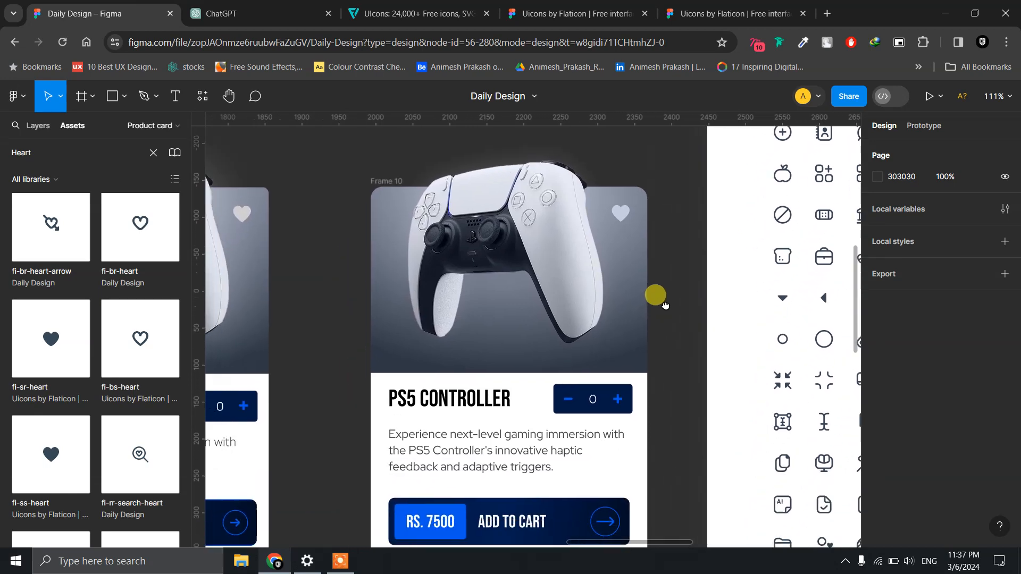
scroll(668, 298, up, 2)
scroll(667, 297, down, 5)
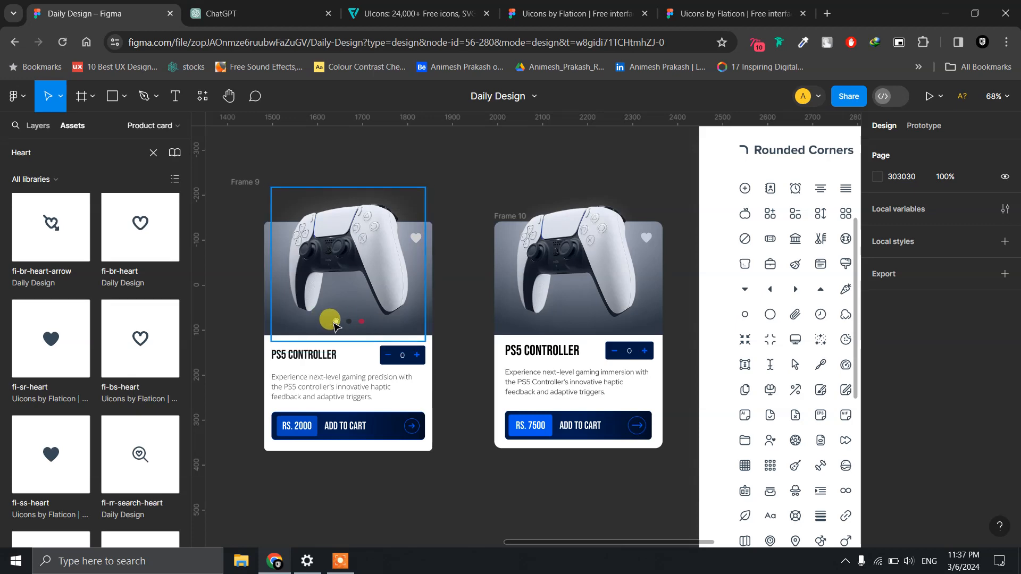
scroll(341, 323, up, 6)
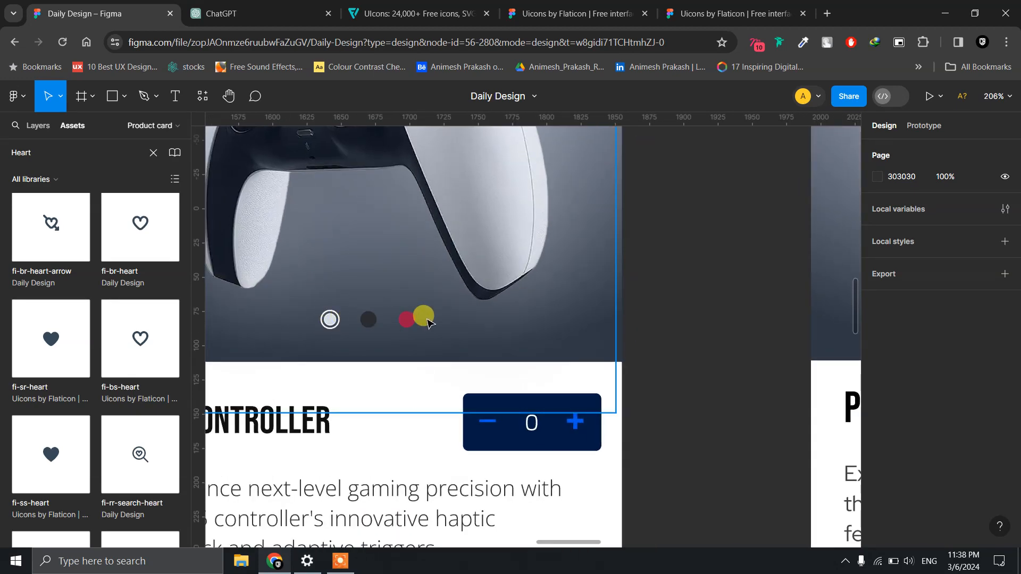
scroll(427, 323, down, 6)
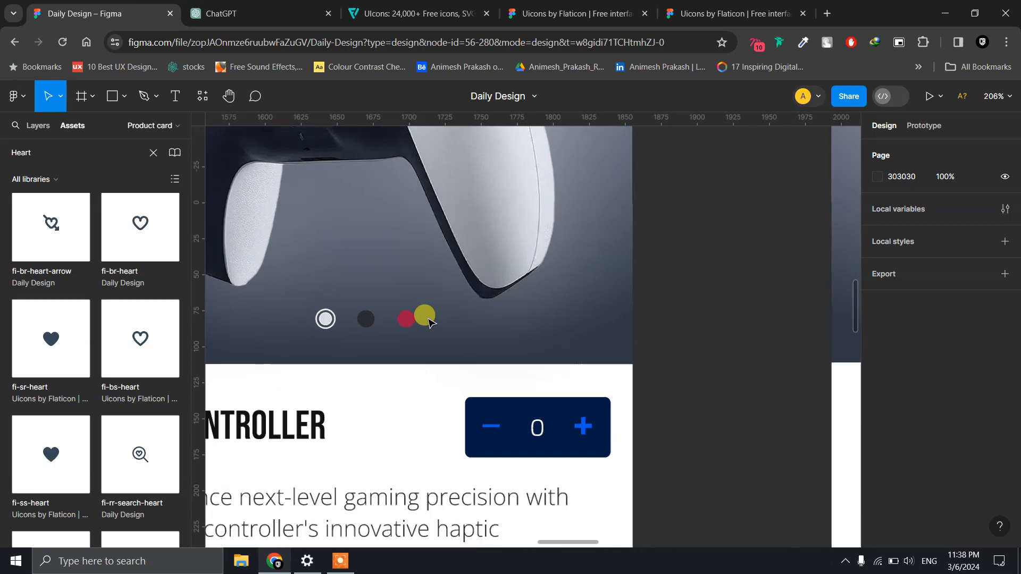
scroll(642, 335, right, 2)
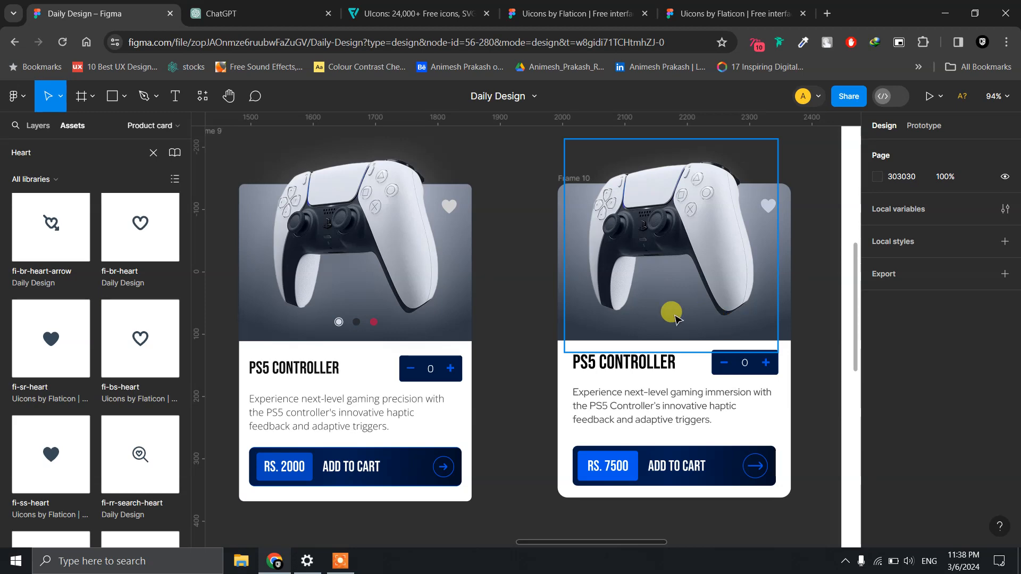
Draw a 16 × 16 circle below the controller in Frame 10 at X 132, Y 219, and duplicate it to X 164.
scroll(672, 313, down, 2)
scroll(673, 314, up, 8)
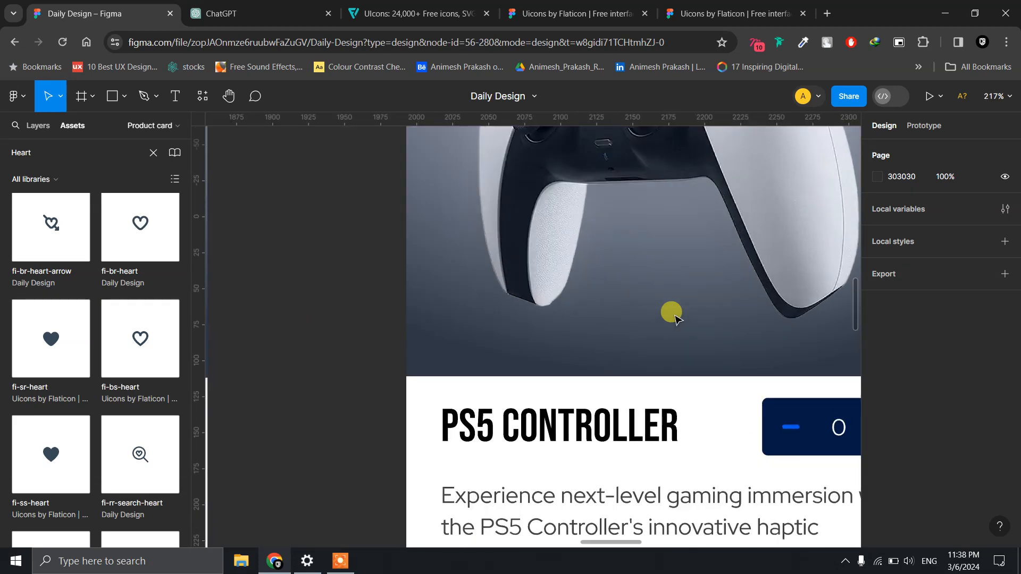
key(o)
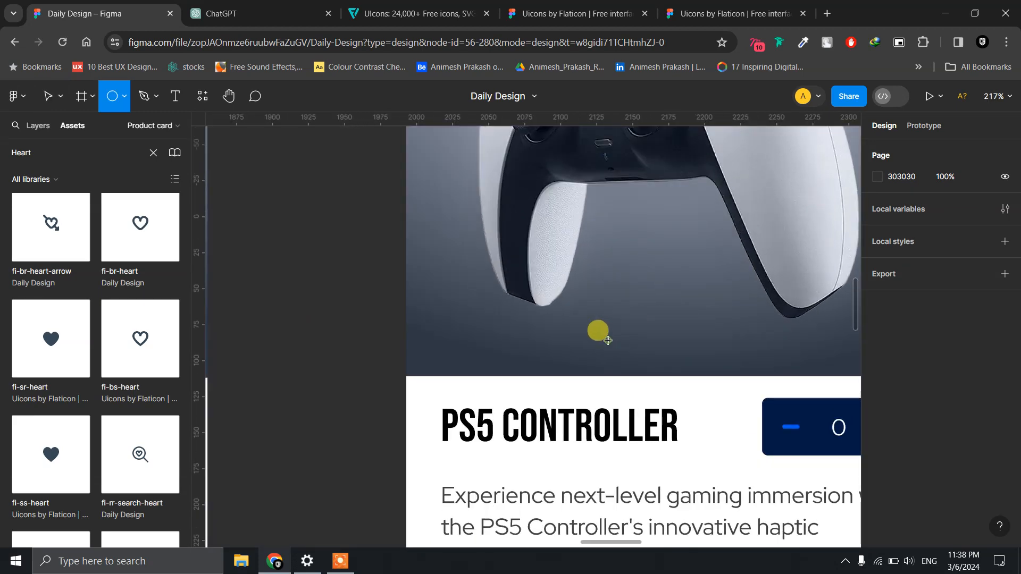
drag(607, 340, 619, 356)
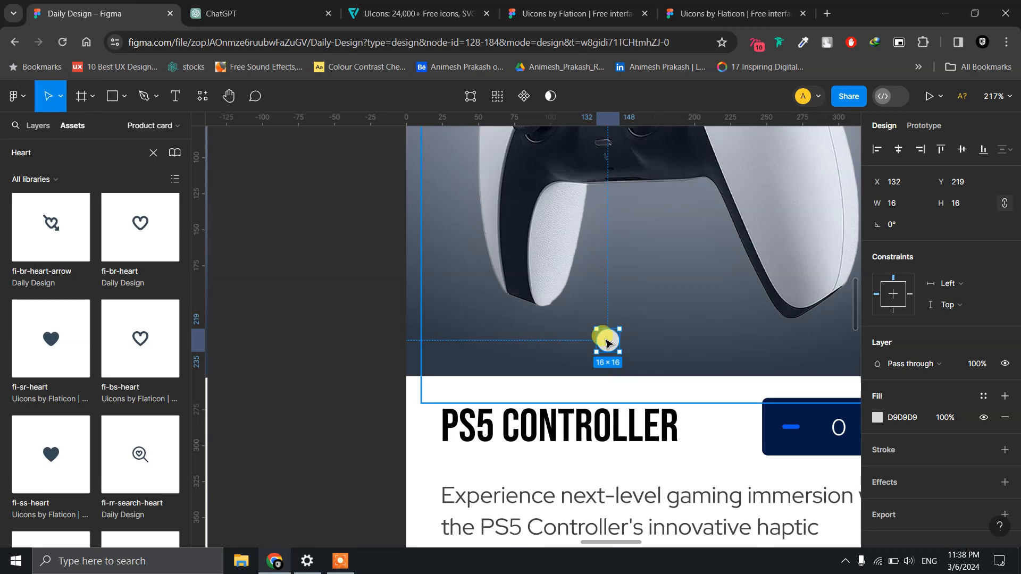
alt+drag(612, 342, 656, 343)
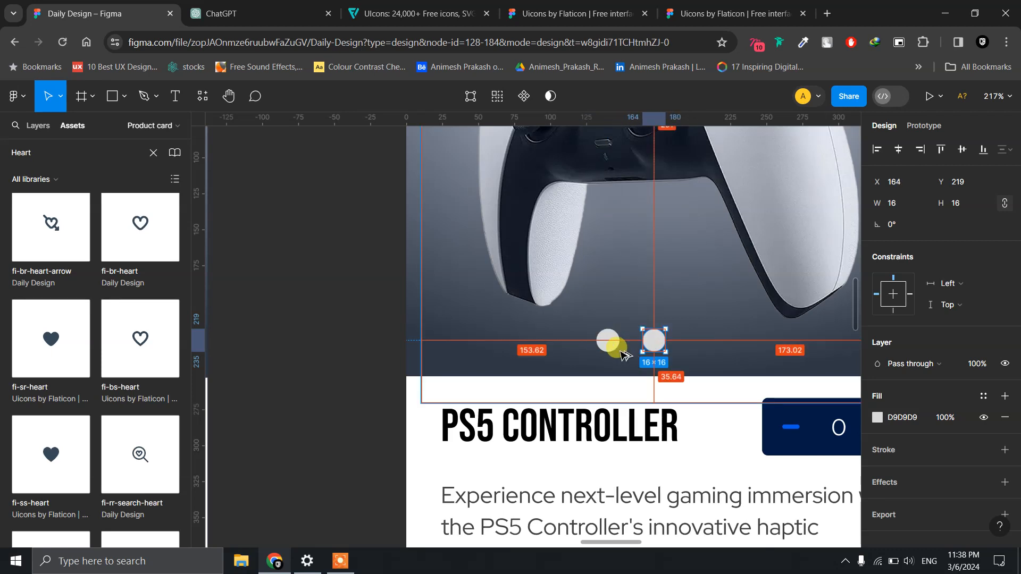
Select both circles, Ellipse 7 and Ellipse 8, from Frame 10's layer list.
double_click(610, 341)
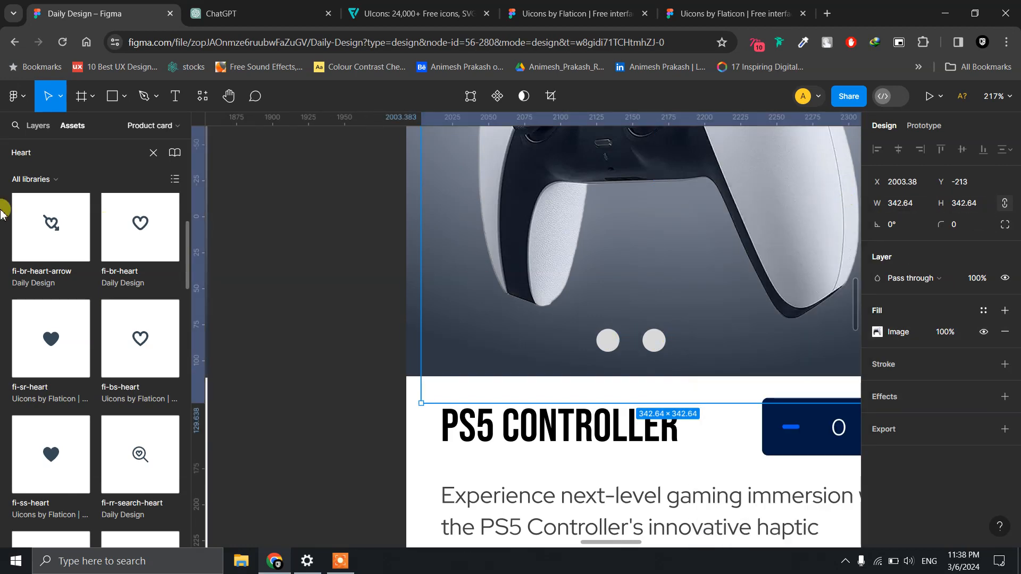
click(38, 126)
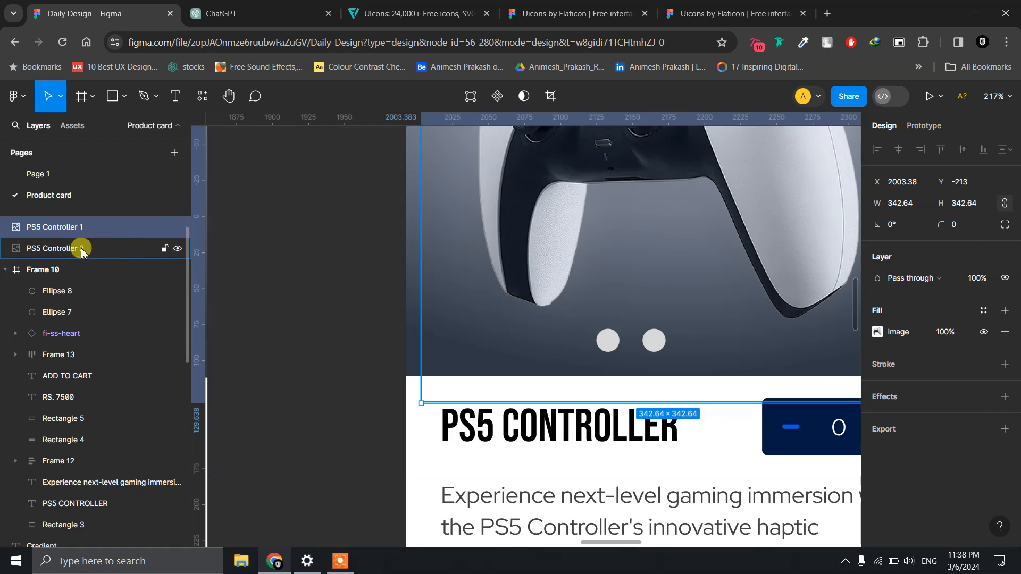
click(82, 250)
shift+click(83, 231)
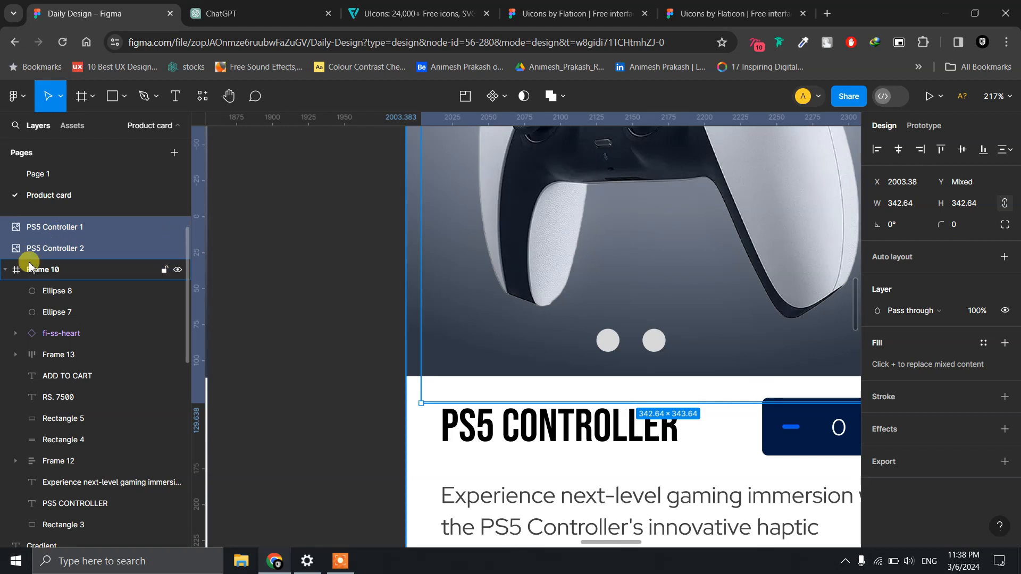
click(7, 269)
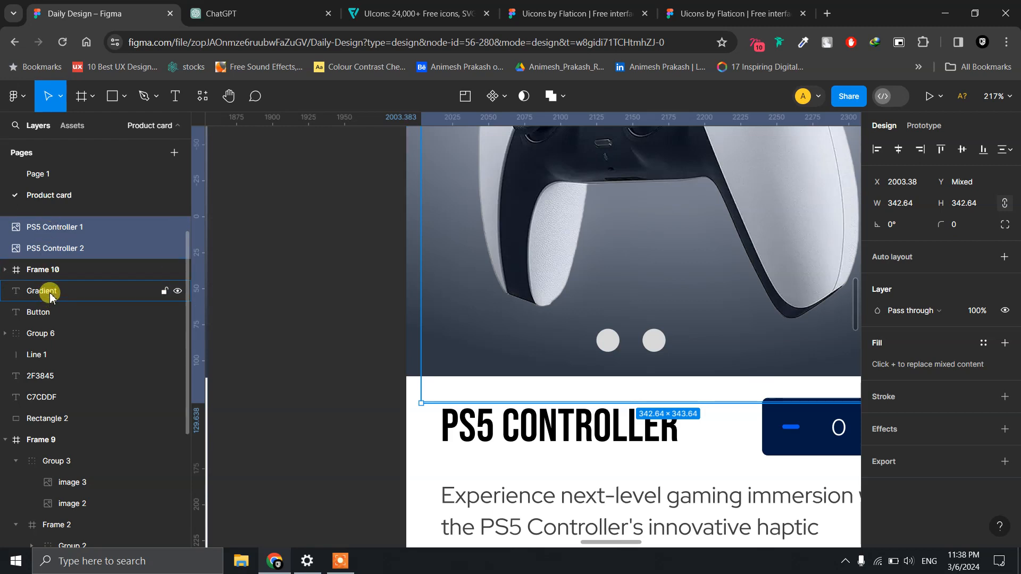
click(605, 338)
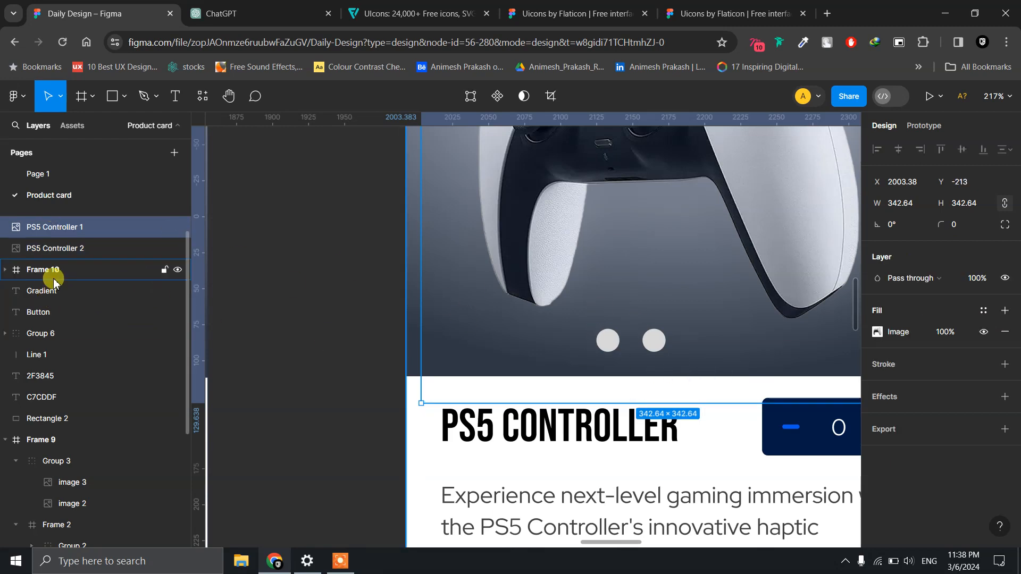
scroll(50, 278, down, 2)
scroll(53, 281, up, 3)
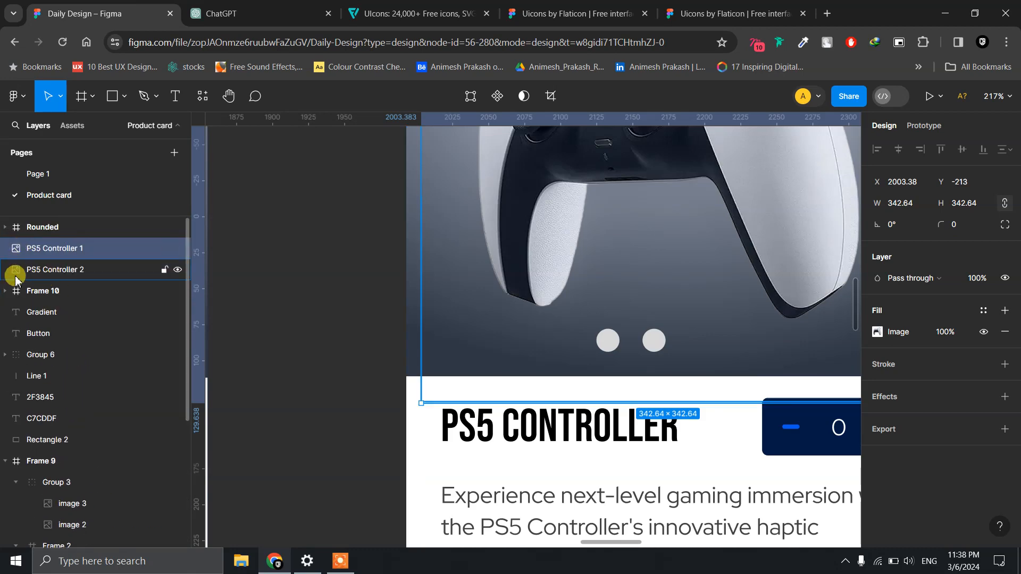
click(5, 292)
click(68, 334)
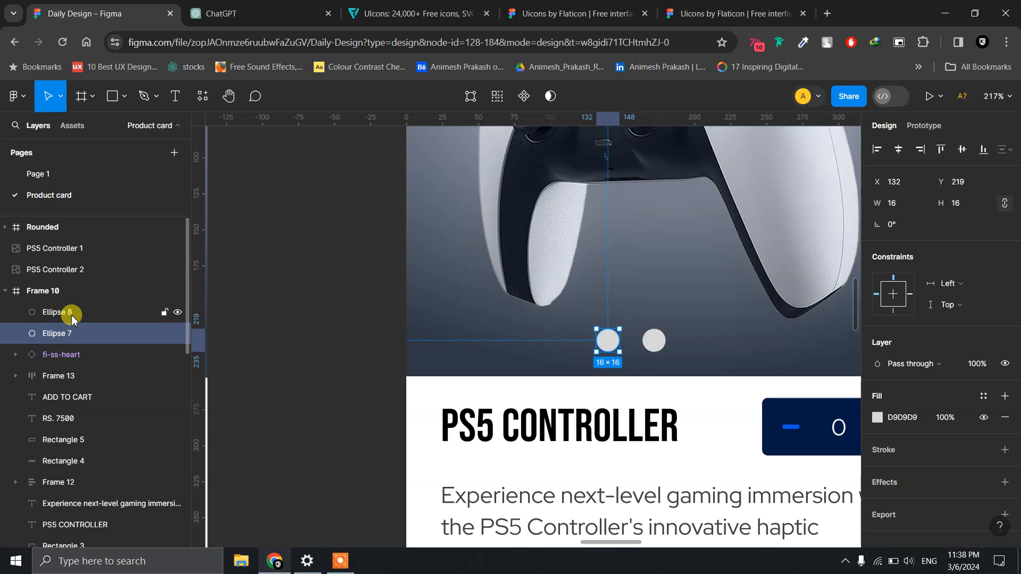
shift+click(73, 318)
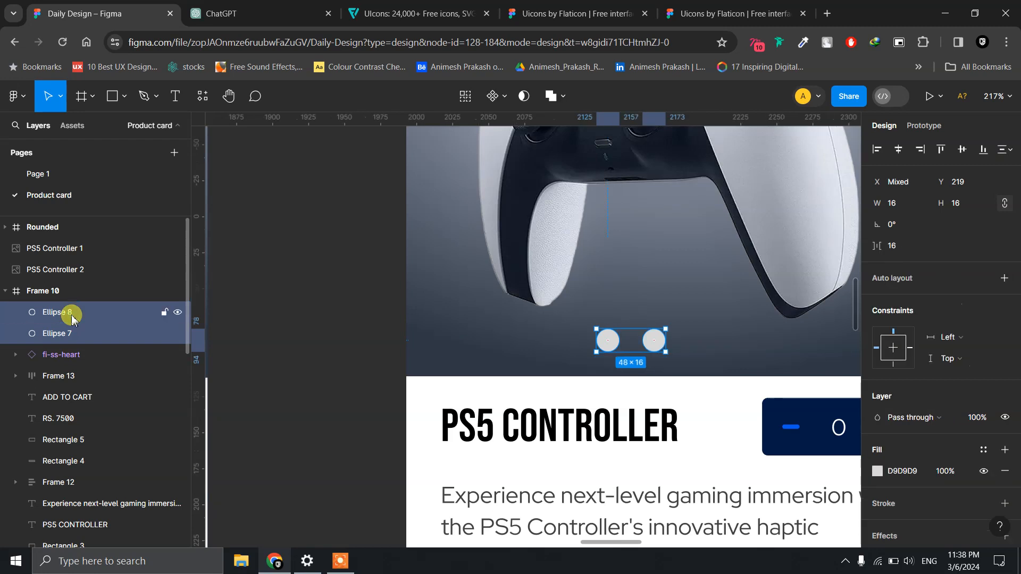
Hide the PS5 Controller 1 and PS5 Controller 2 images and duplicate the second circle to X 196, Y 219.
click(178, 269)
click(178, 248)
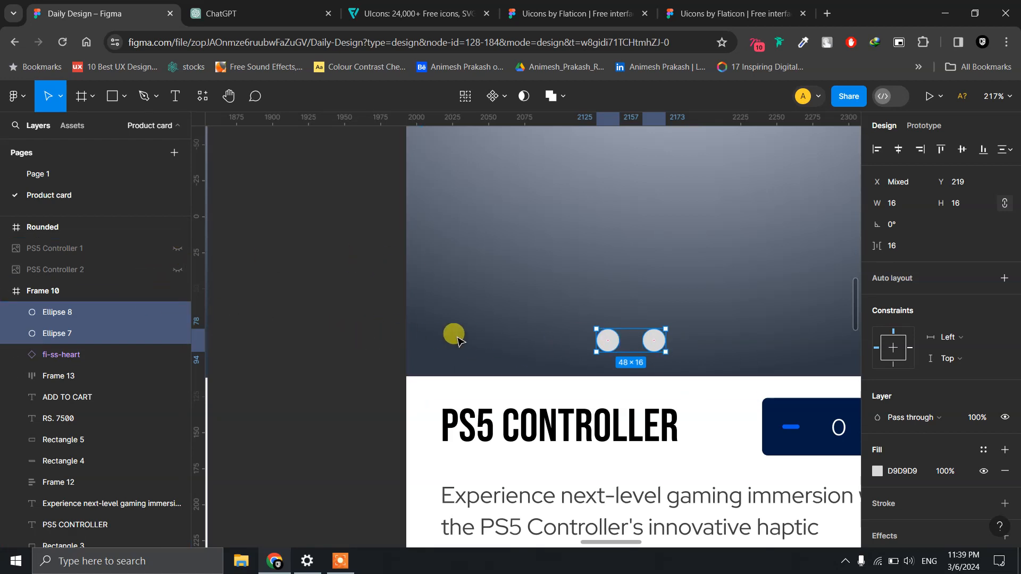
click(651, 339)
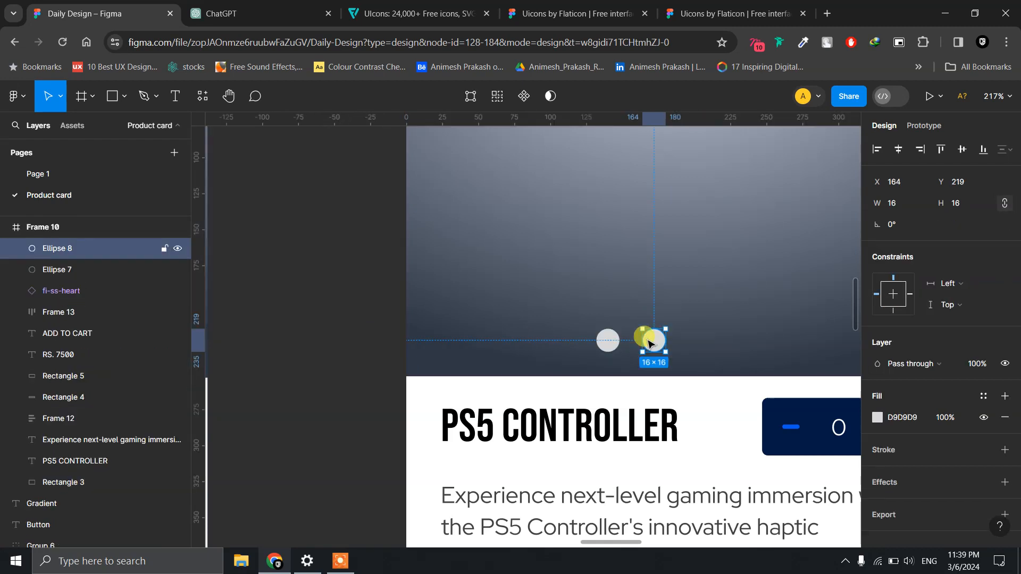
drag(652, 342, 696, 341)
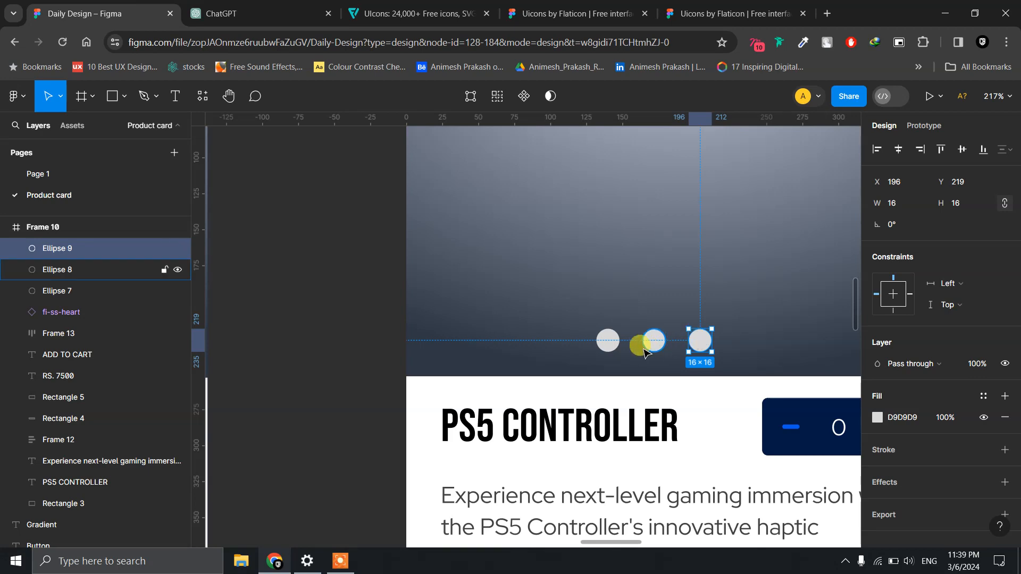
scroll(583, 331, down, 3)
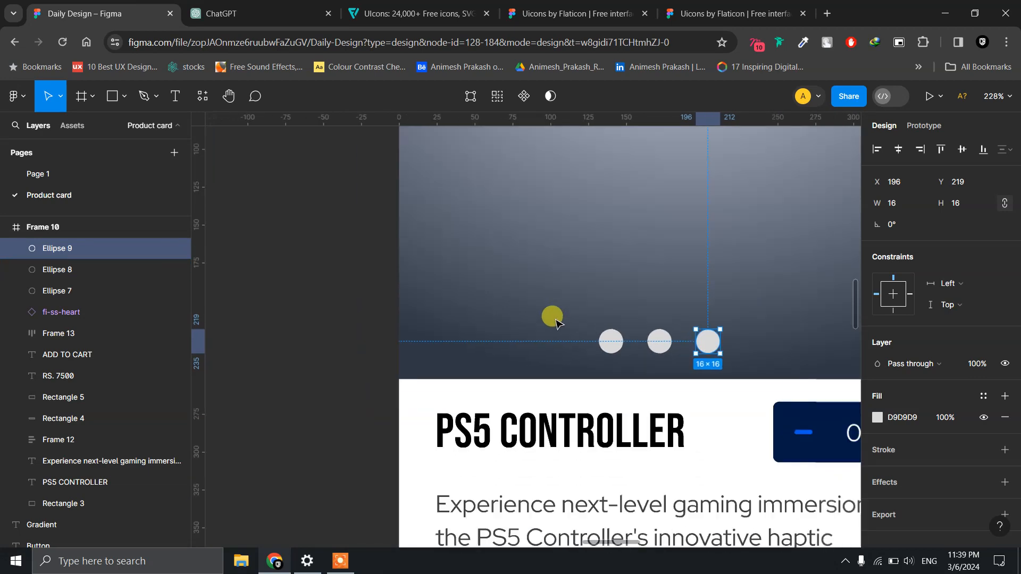
Fill the middle circle in Frame 10 with 2B2C31, sampled from the reference card's dark middle dot.
scroll(556, 323, down, 4)
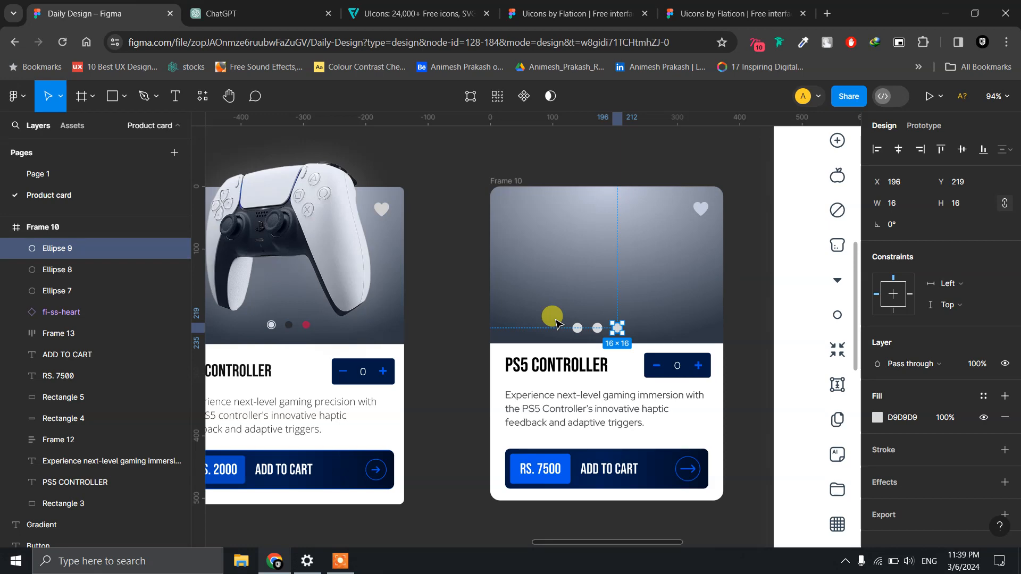
scroll(263, 332, up, 4)
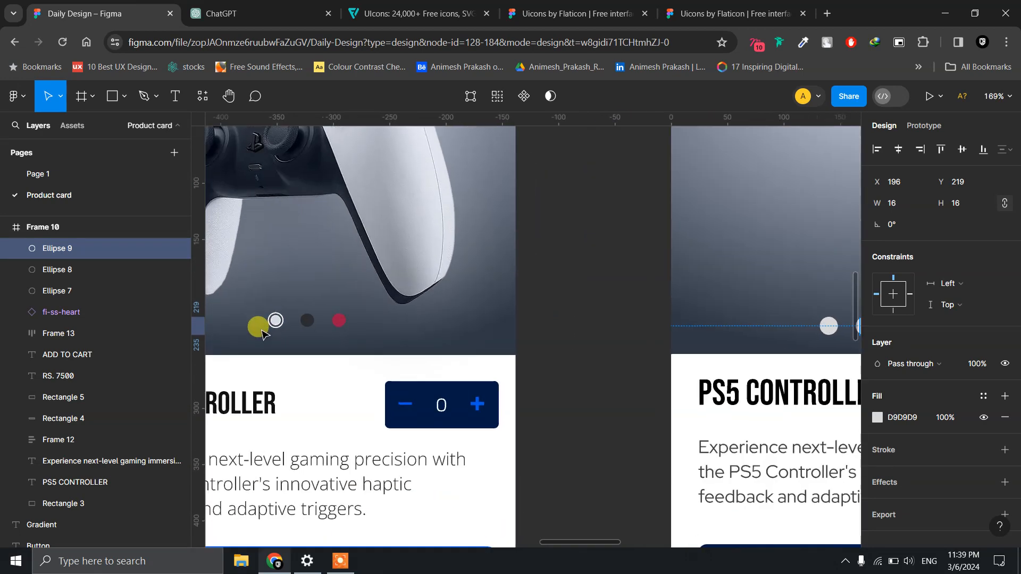
scroll(590, 333, down, 2)
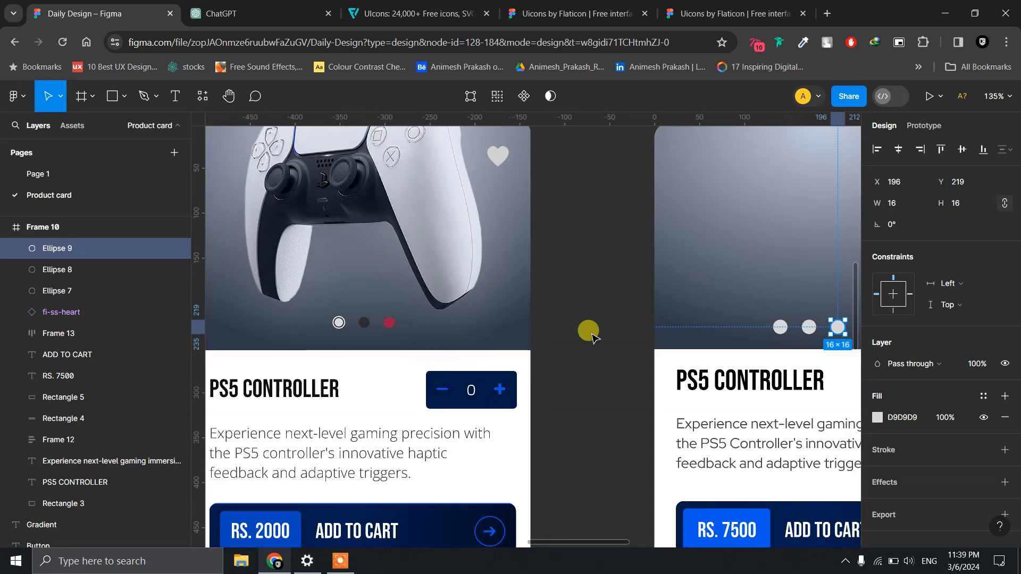
click(807, 326)
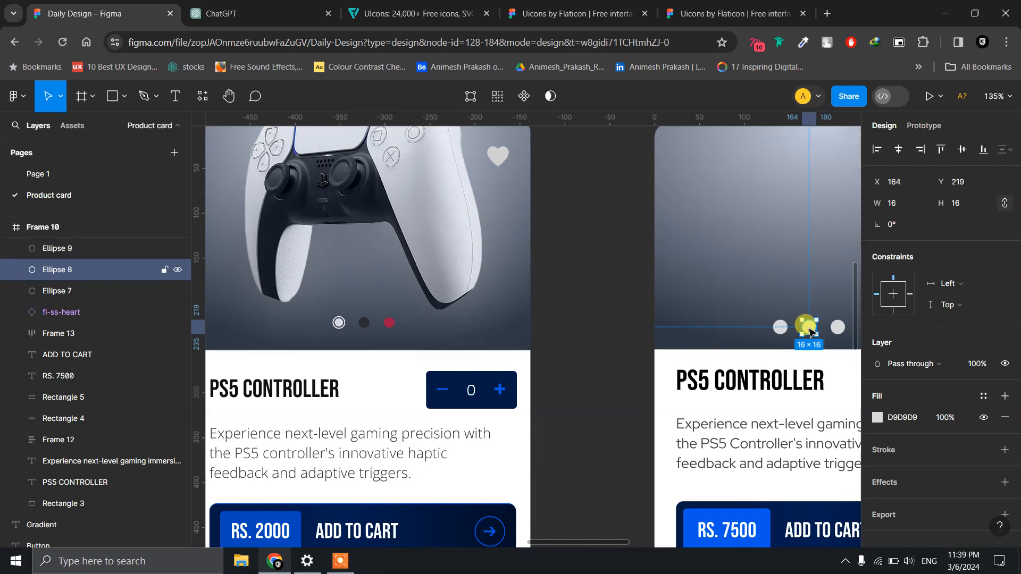
click(878, 417)
click(721, 389)
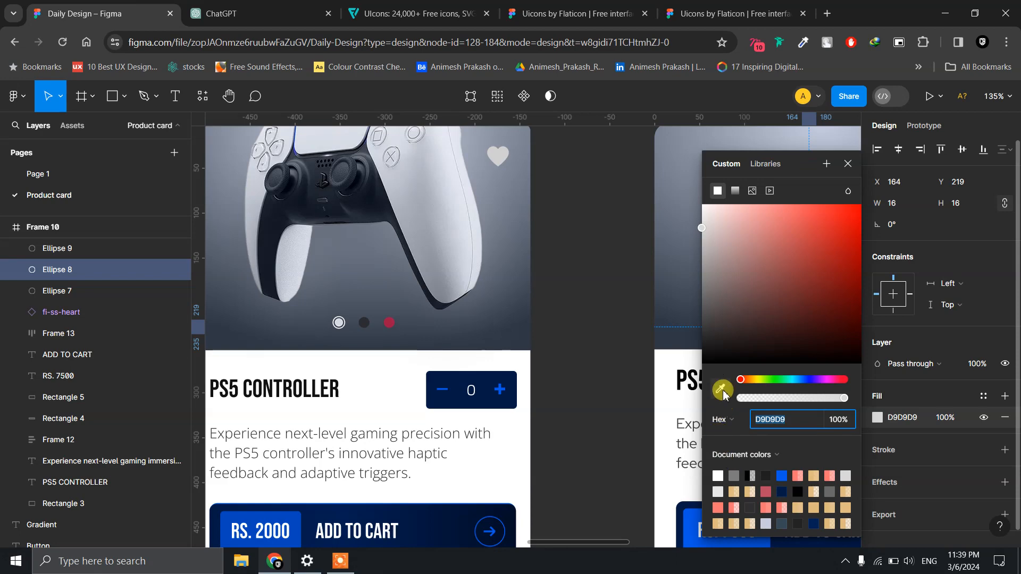
click(364, 323)
scroll(531, 324, right, 5)
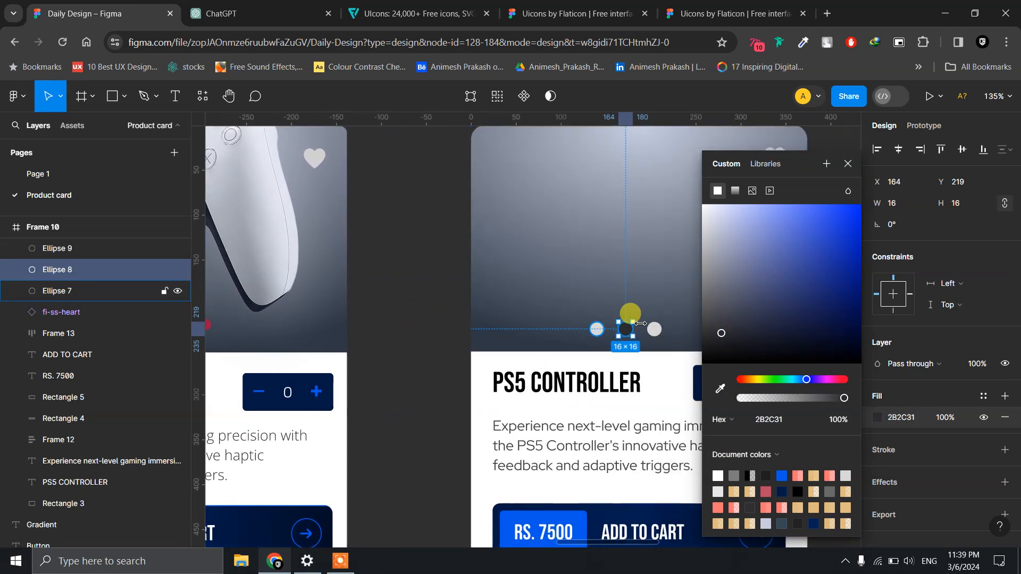
Fill the third circle, Ellipse 9, with 9B1744, sampled from the reference card's red dot.
scroll(669, 333, up, 10)
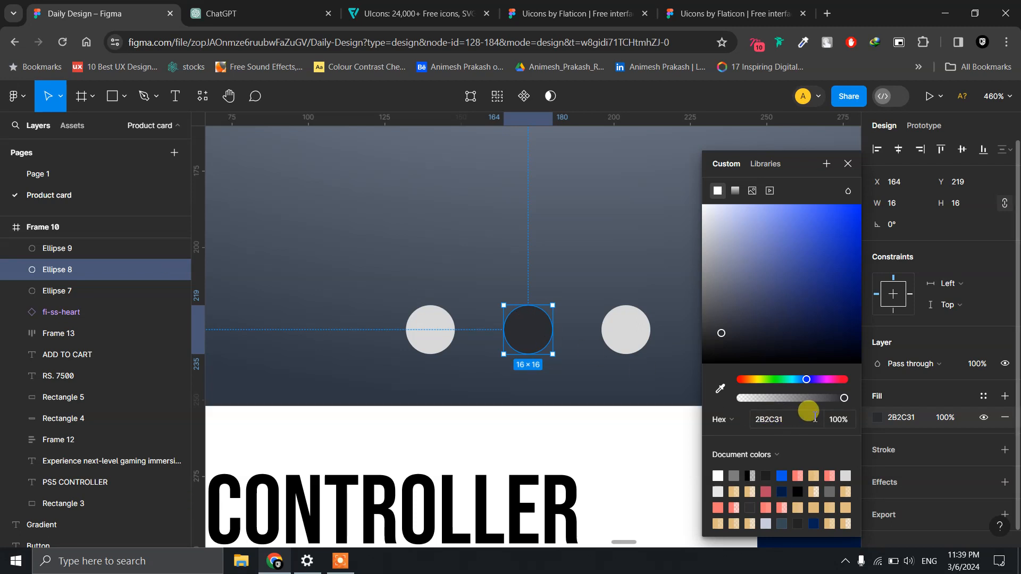
click(622, 328)
scroll(626, 330, down, 10)
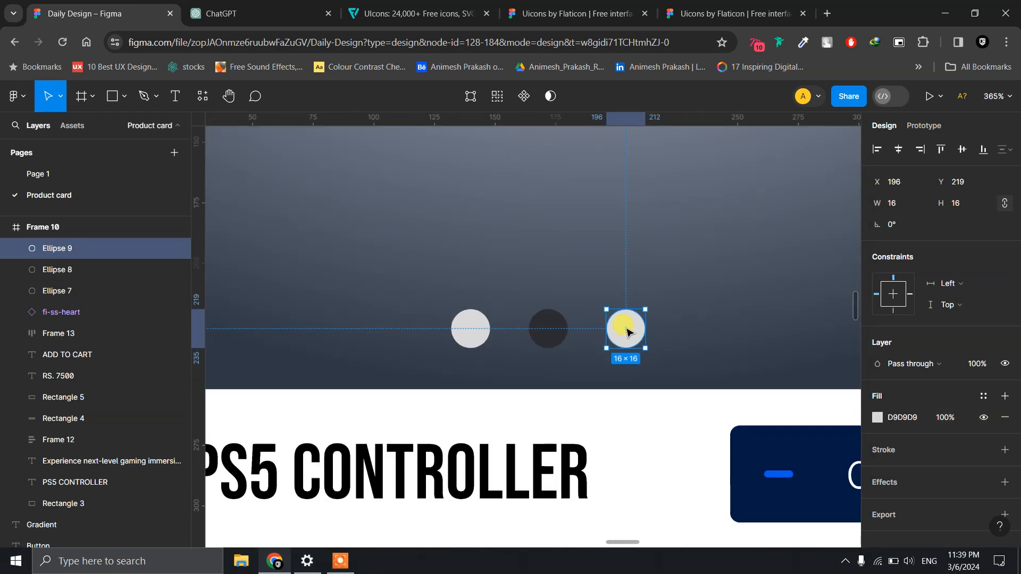
scroll(375, 322, up, 5)
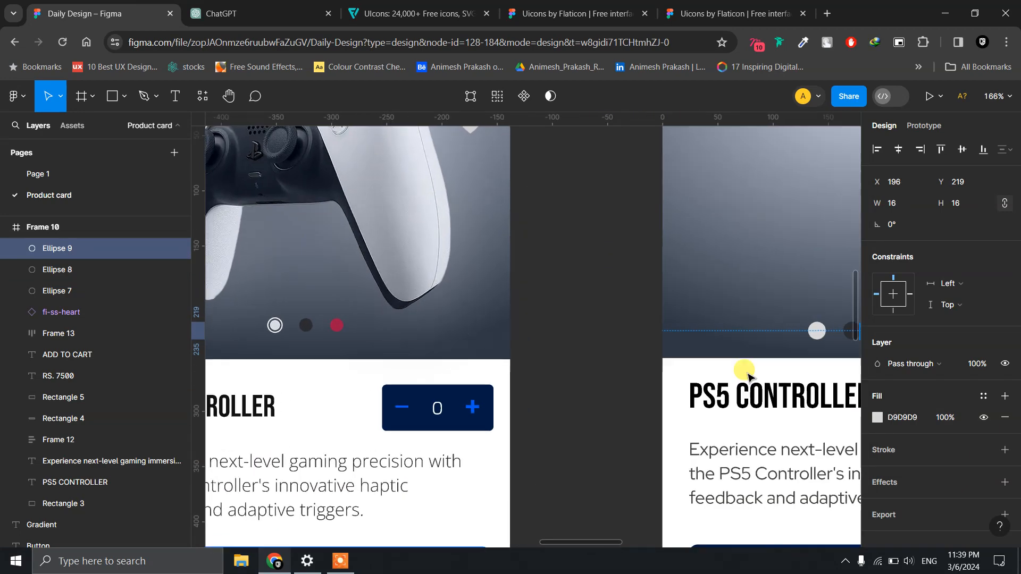
key(i)
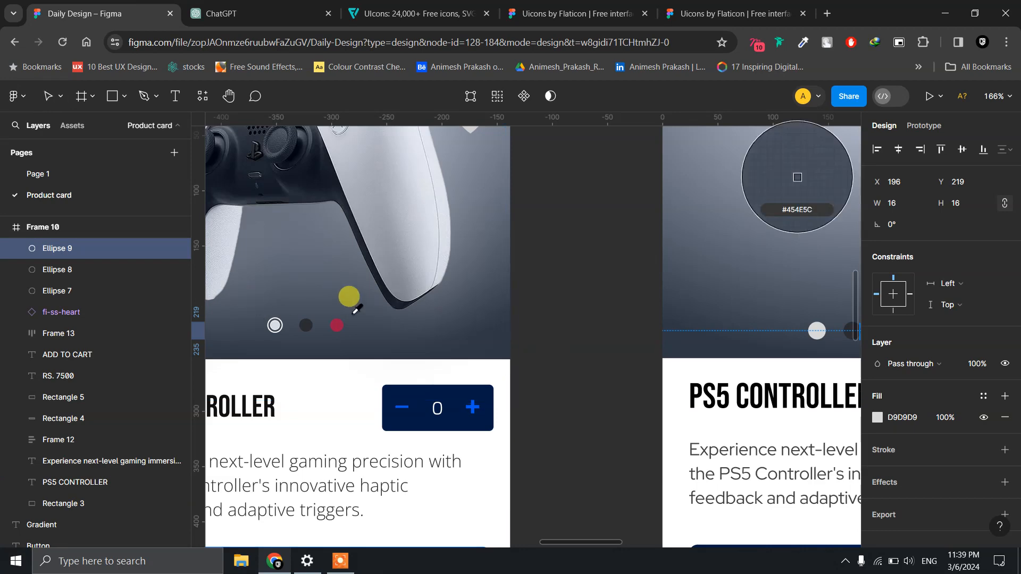
click(337, 325)
scroll(590, 319, up, 4)
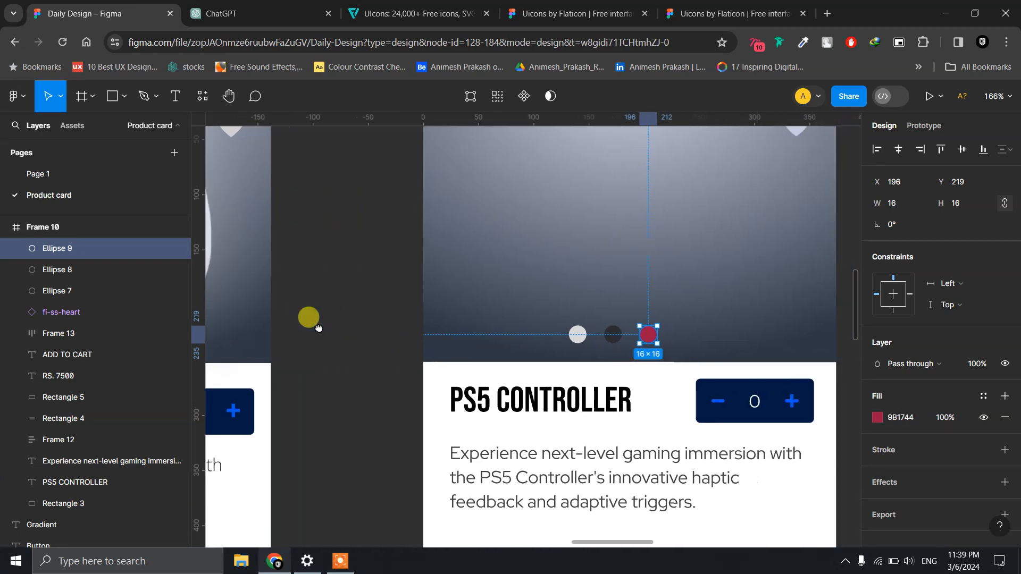
Fill the first circle, Ellipse 7, with D8DBE4, sampled from the reference card's light dot.
scroll(612, 339, up, 1)
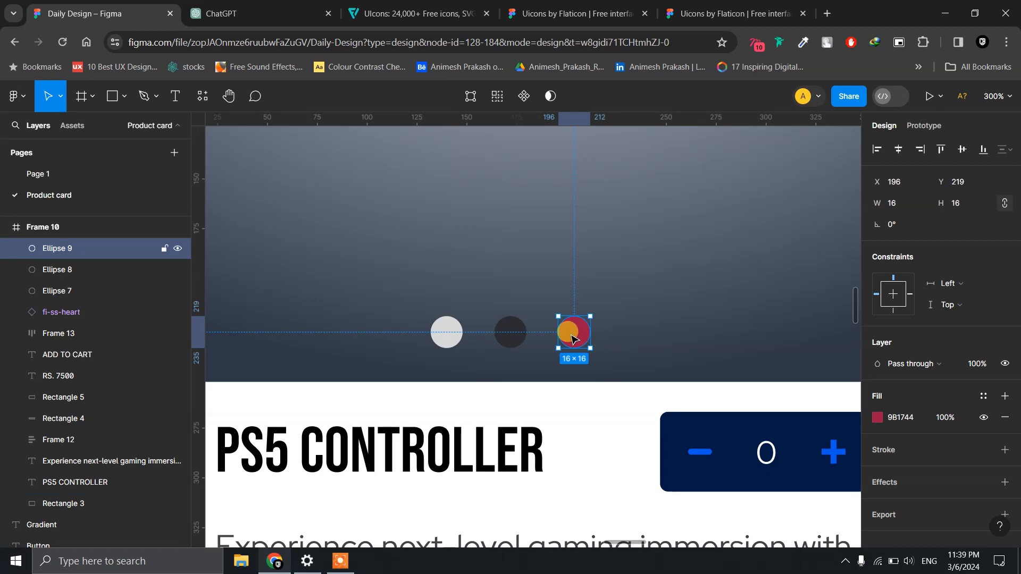
scroll(573, 339, down, 6)
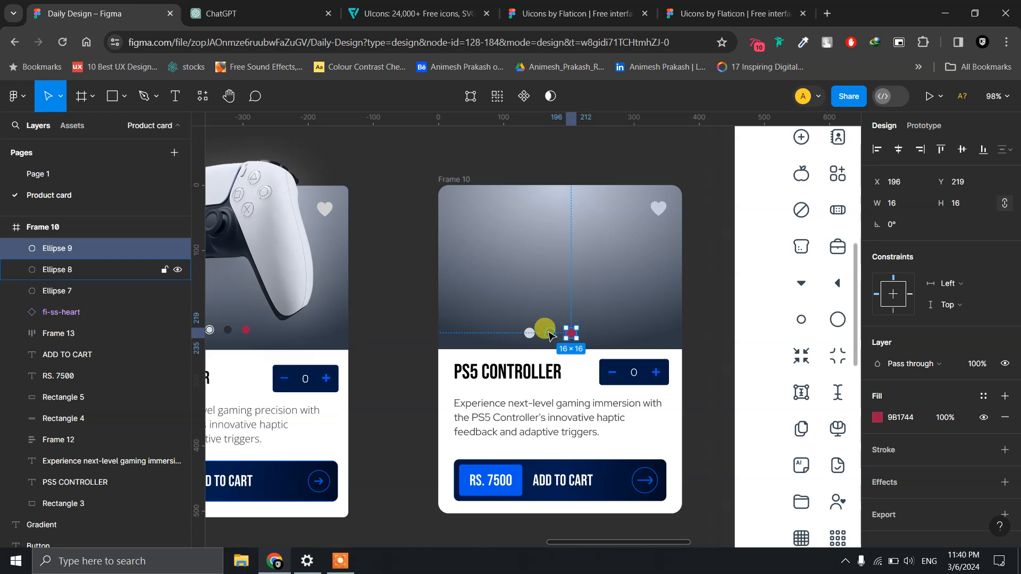
shift+click(549, 334)
click(530, 333)
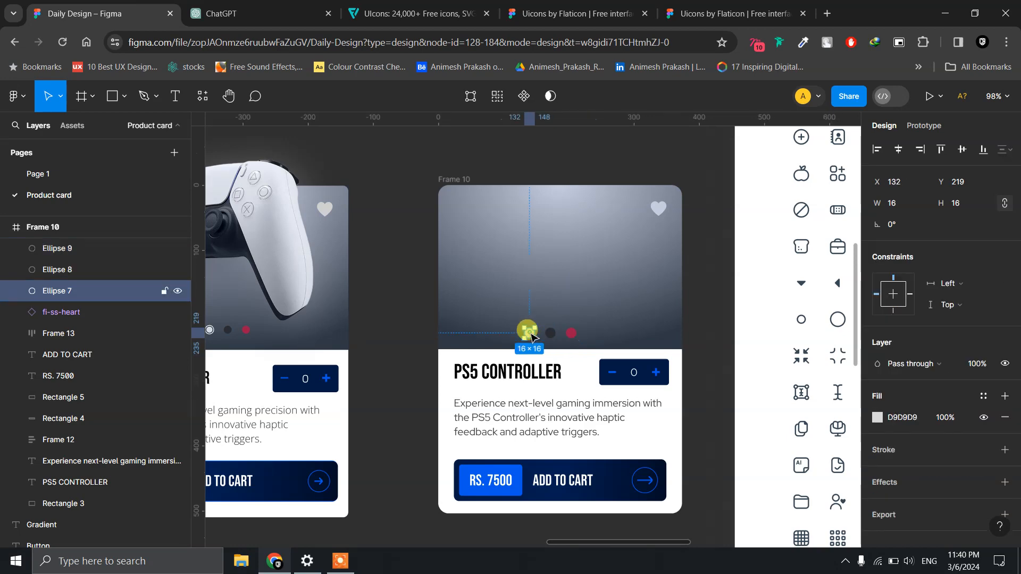
scroll(531, 335, up, 5)
scroll(531, 335, up, 3)
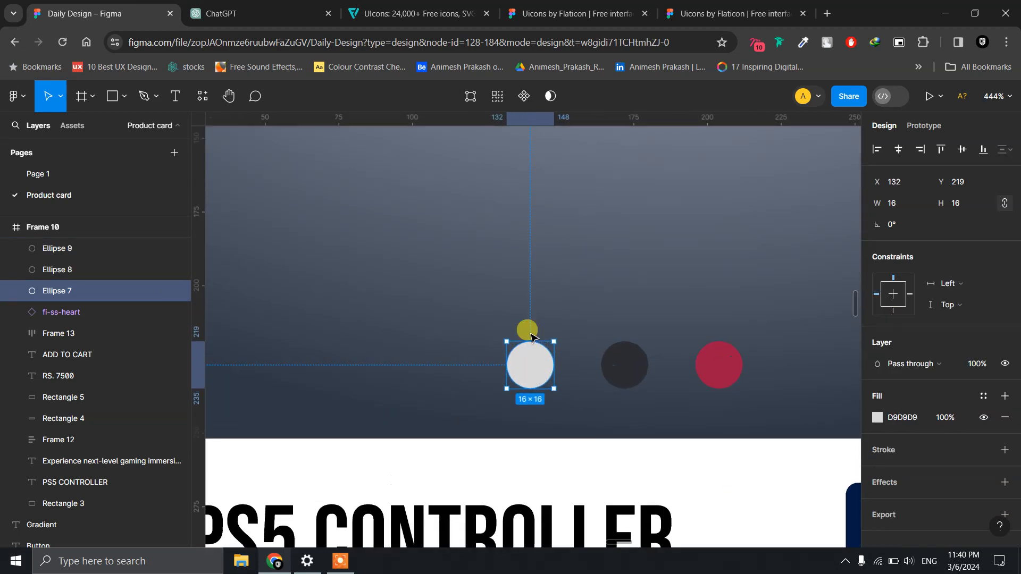
scroll(593, 375, down, 2)
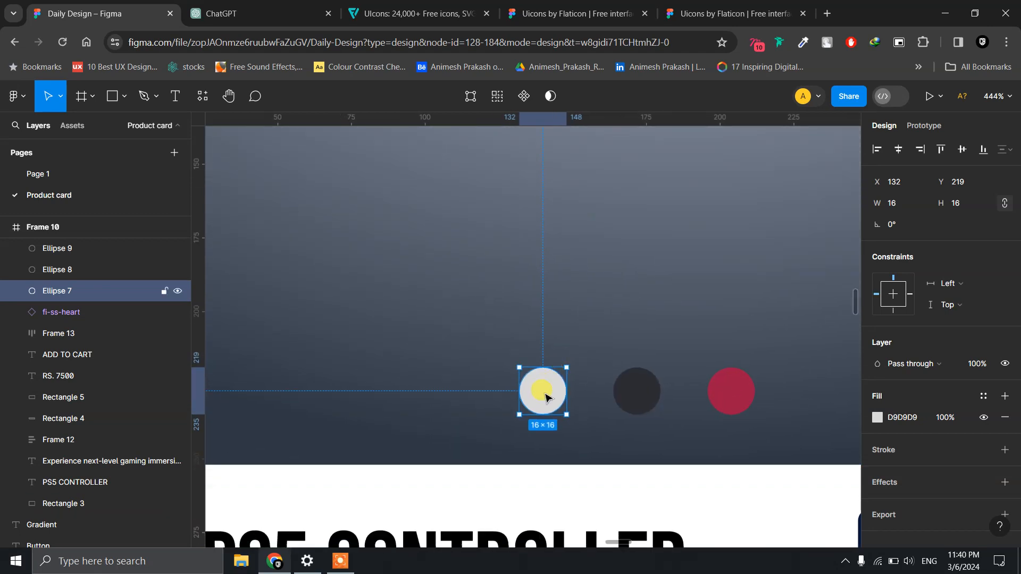
click(876, 418)
click(572, 221)
scroll(573, 221, down, 8)
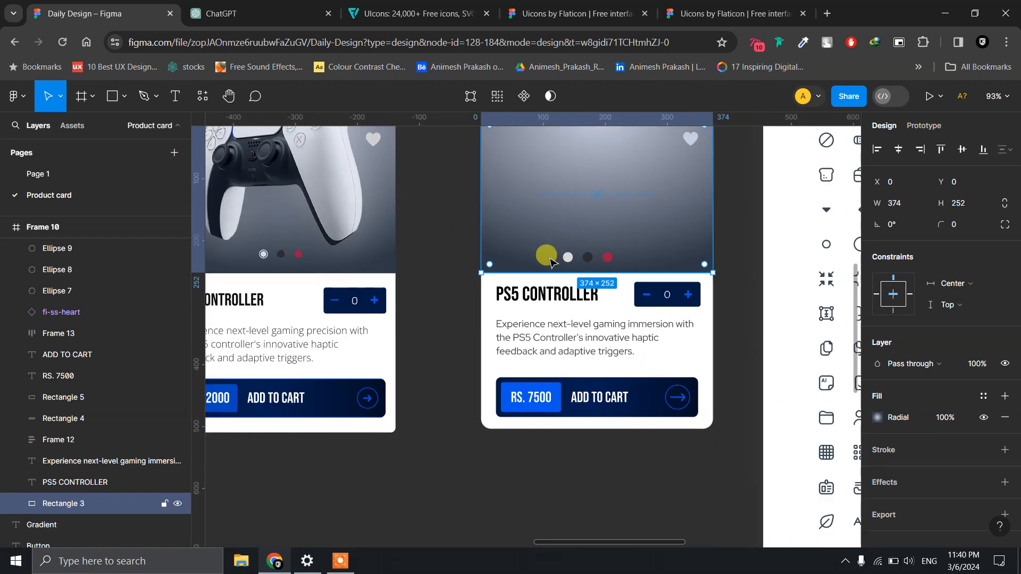
click(568, 258)
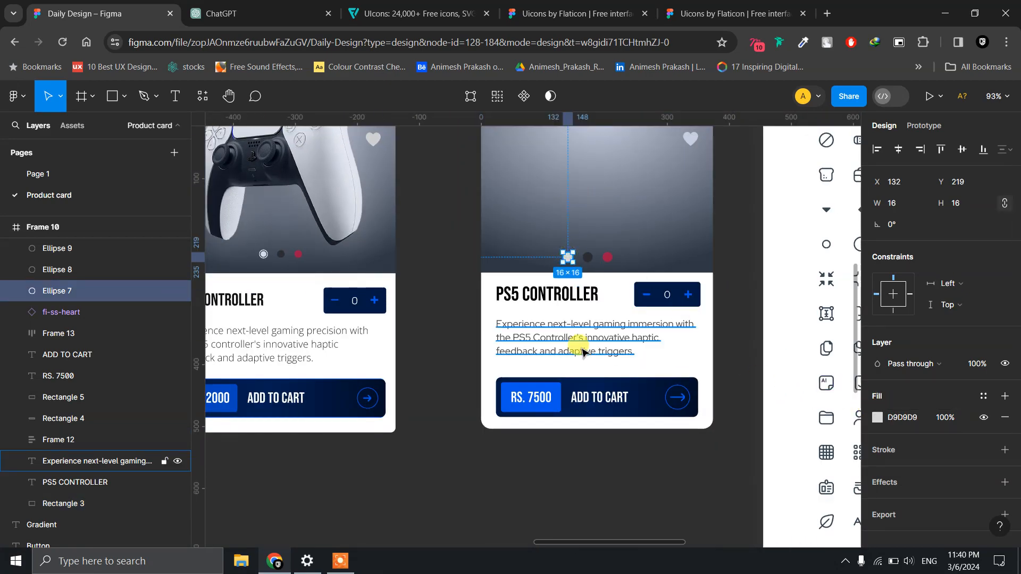
key(i)
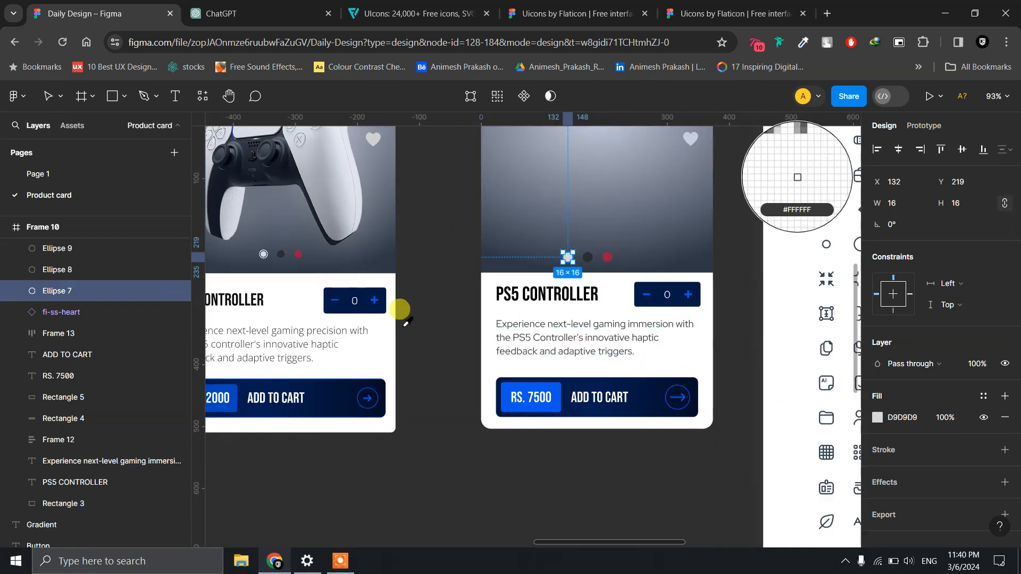
click(264, 254)
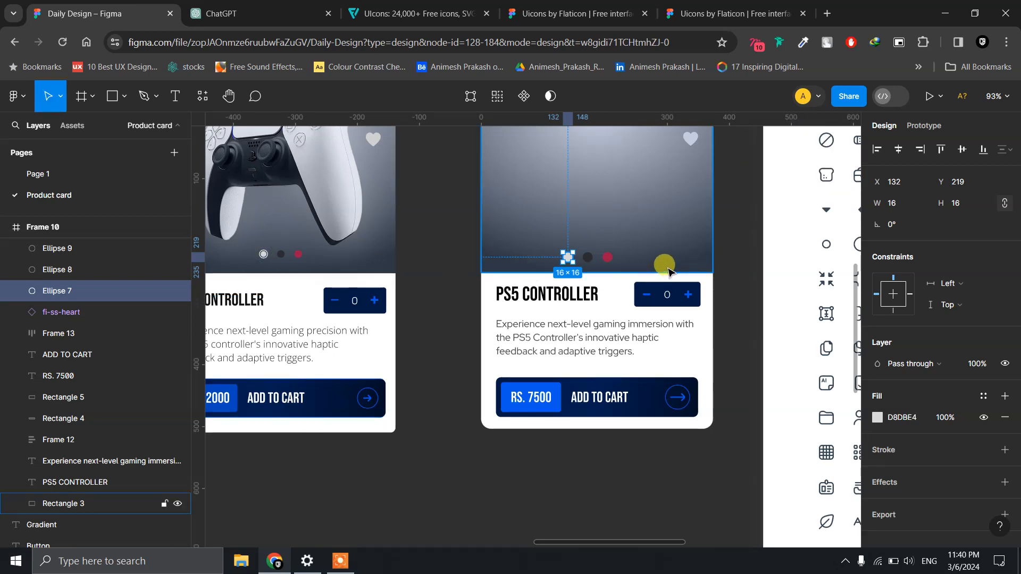
Duplicate the light circle in place and enlarge the copy from its center to 22 × 22.
scroll(667, 272, up, 1)
scroll(668, 272, up, 2)
scroll(631, 251, up, 4)
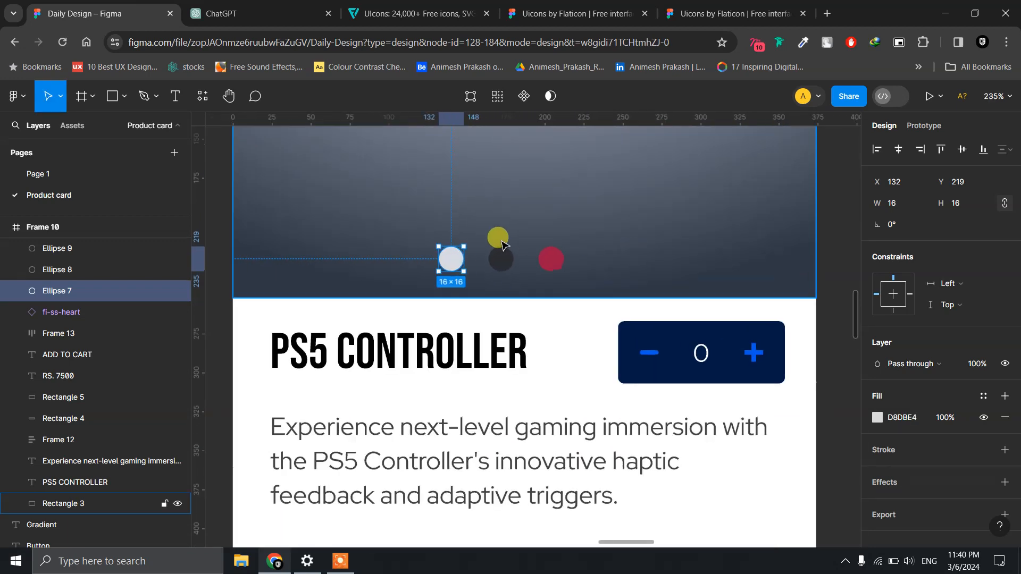
scroll(432, 265, up, 3)
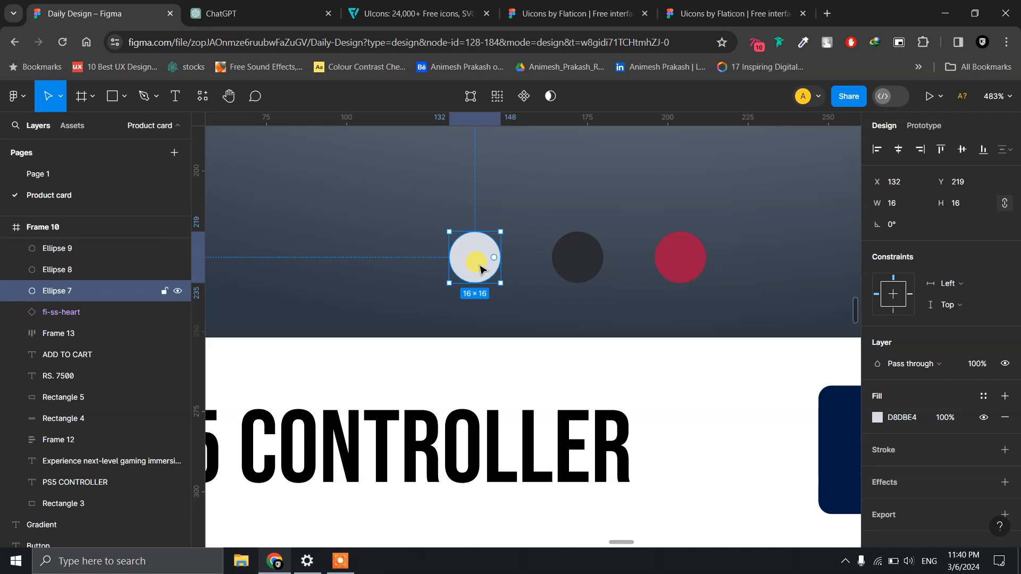
key(ctrl+d)
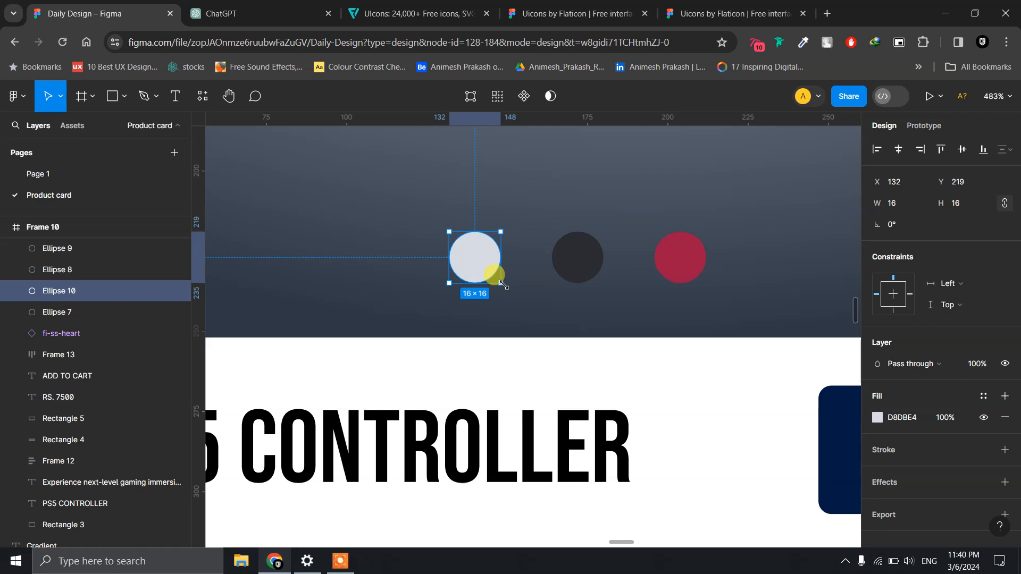
drag(505, 286, 510, 291)
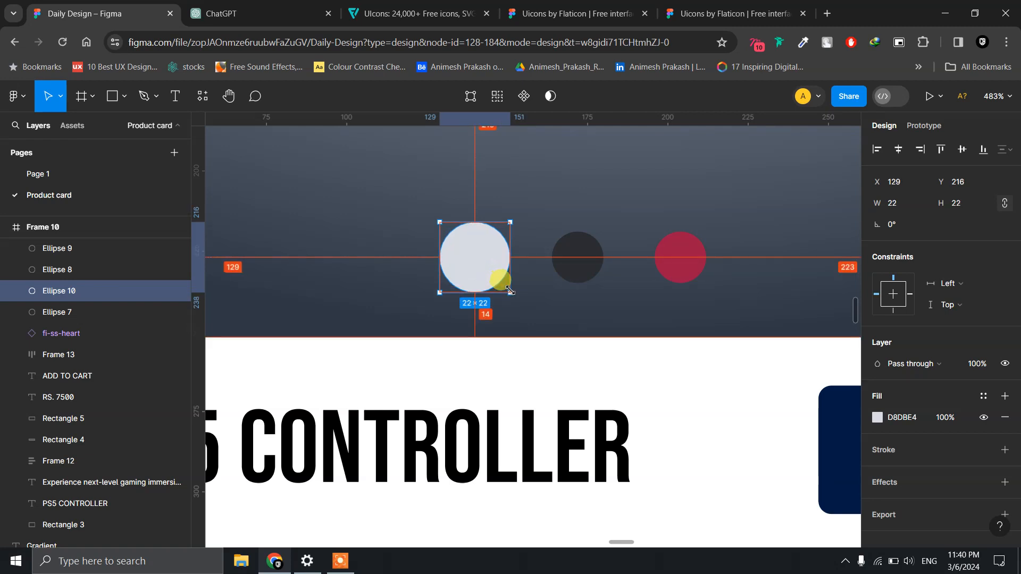
Turn the 22 × 22 circle into a ring by removing its fill and adding a 1 px inside stroke in D8DBE4, sampled from the light circle.
click(1003, 452)
click(999, 418)
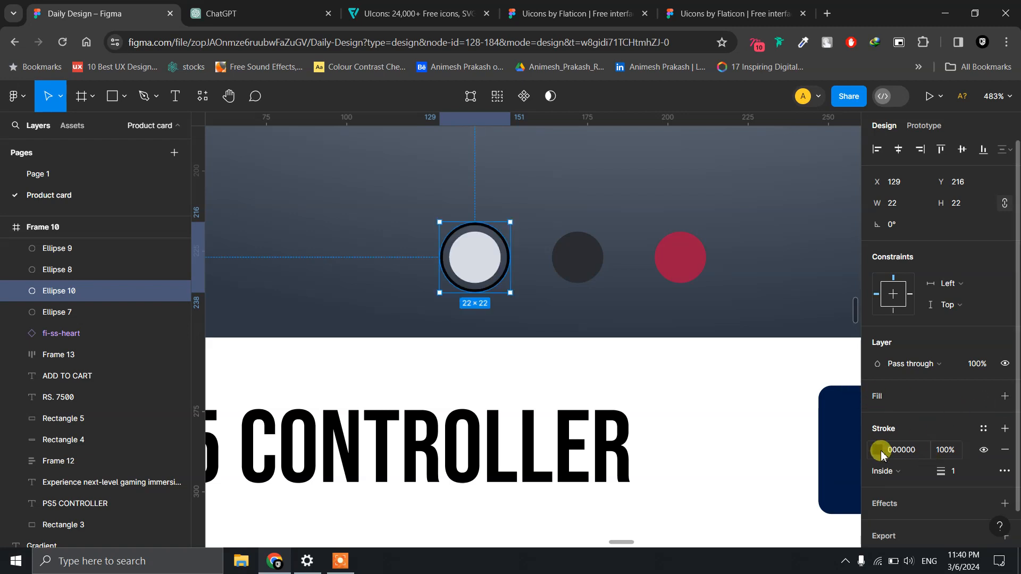
click(878, 451)
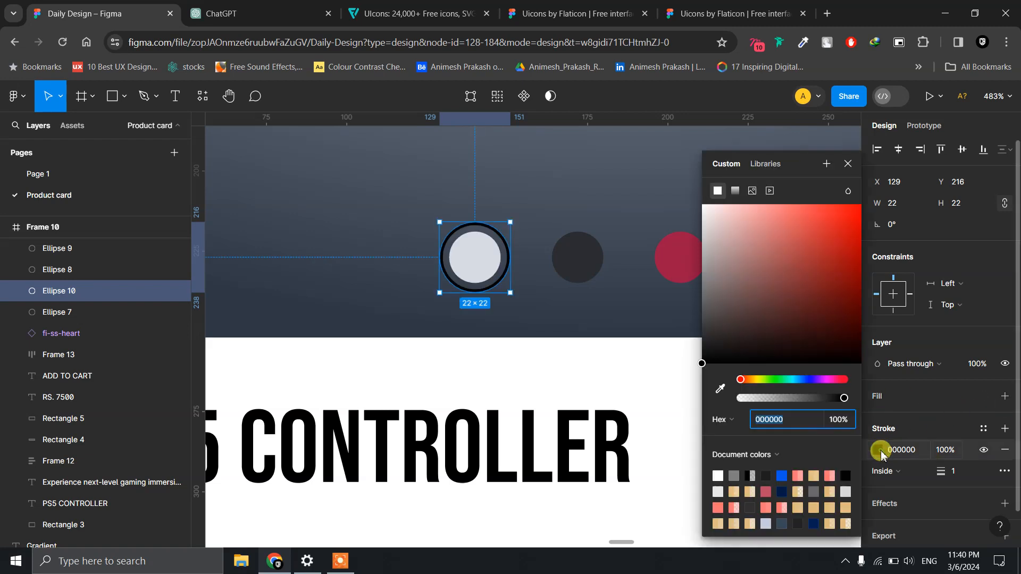
click(719, 391)
click(466, 261)
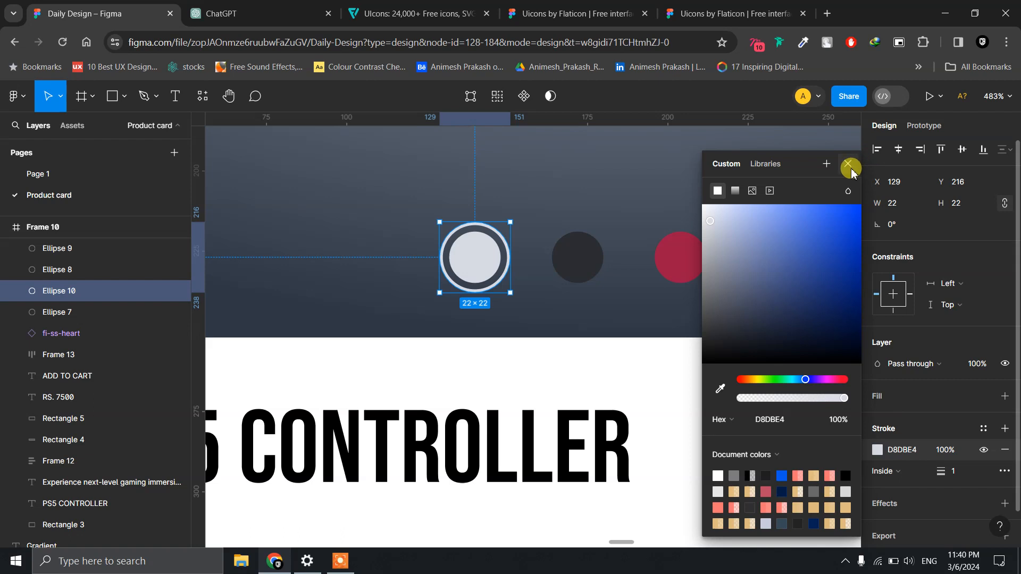
click(485, 263)
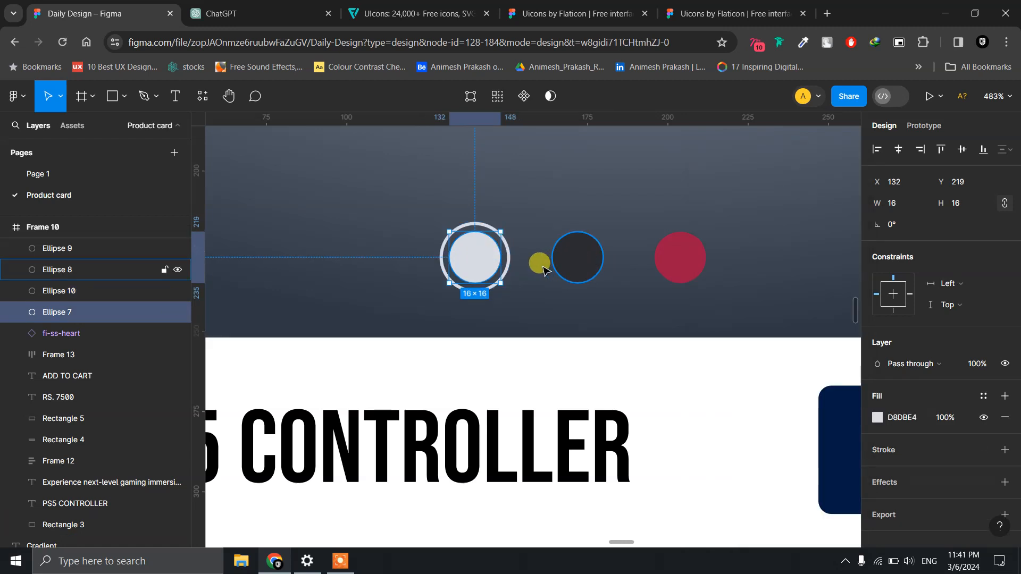
click(587, 263)
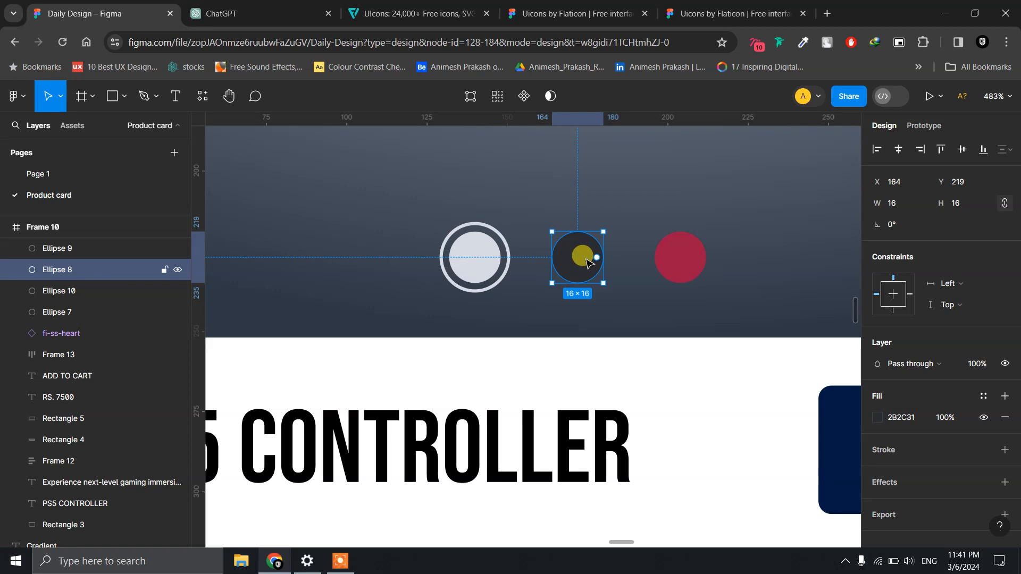
key(i)
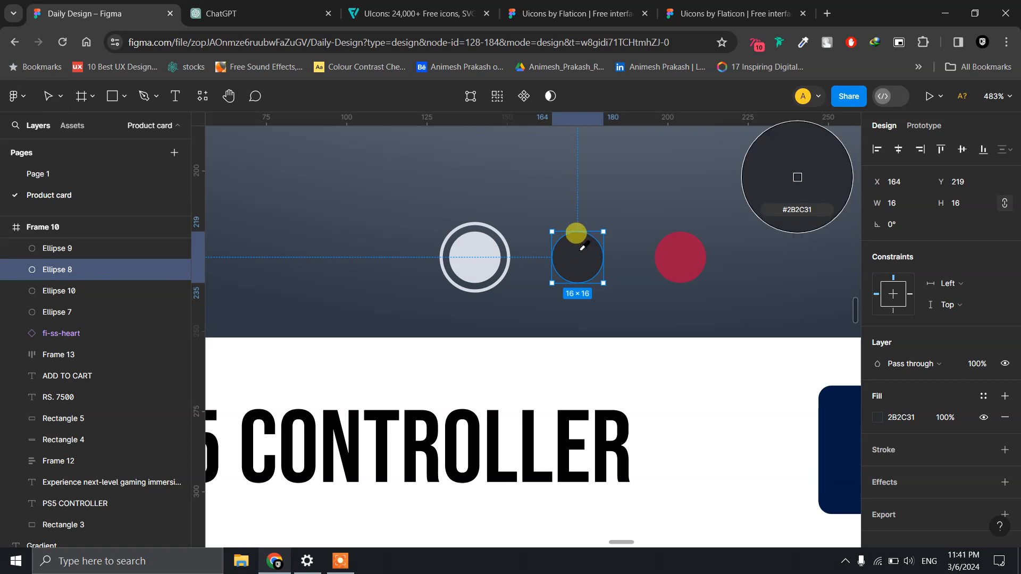
click(580, 253)
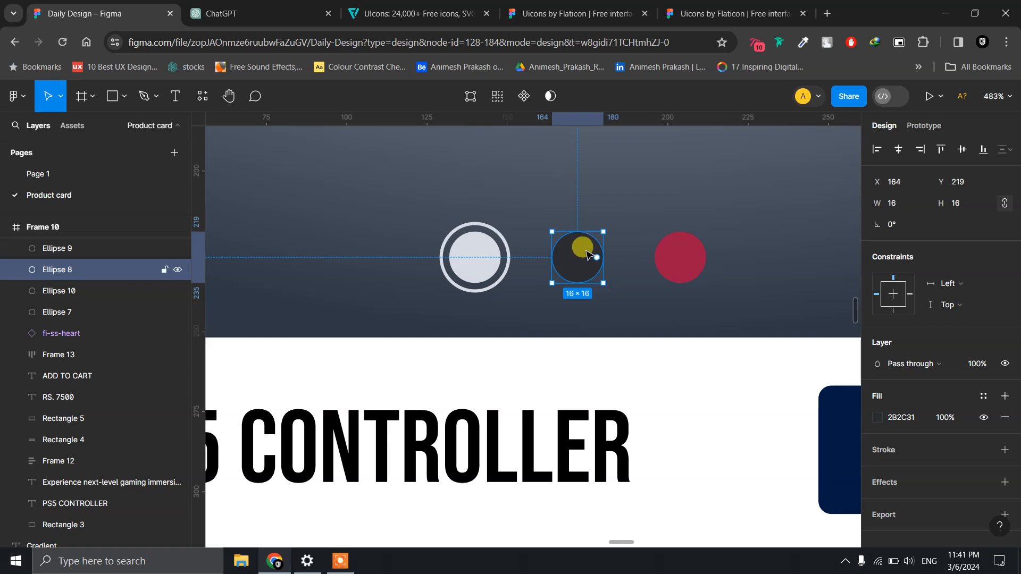
click(473, 279)
click(414, 287)
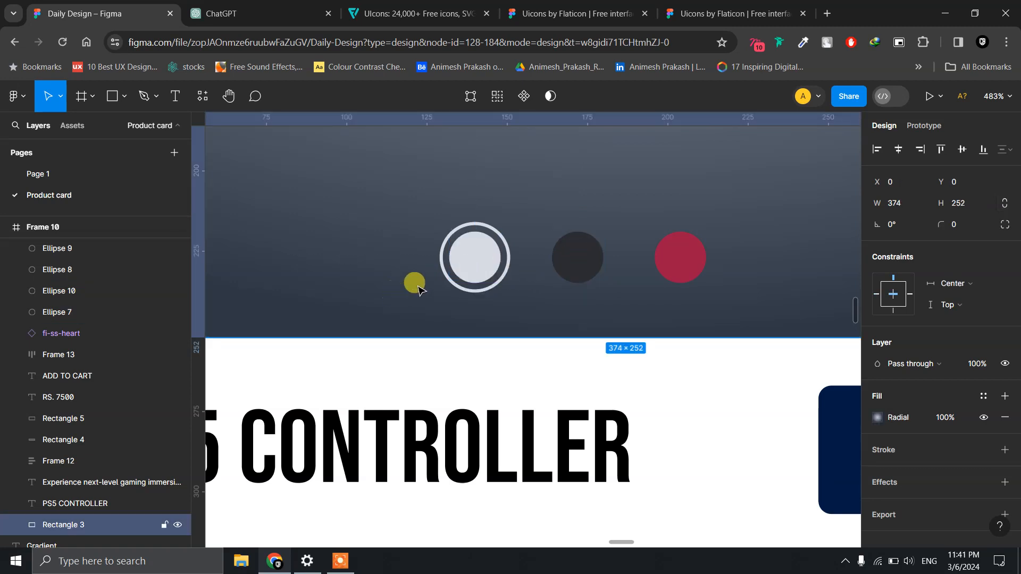
Make the hidden PS5 Controller 2 and PS5 Controller 1 images visible again.
ctrl+scroll(418, 289, up, 5)
scroll(414, 287, down, 8)
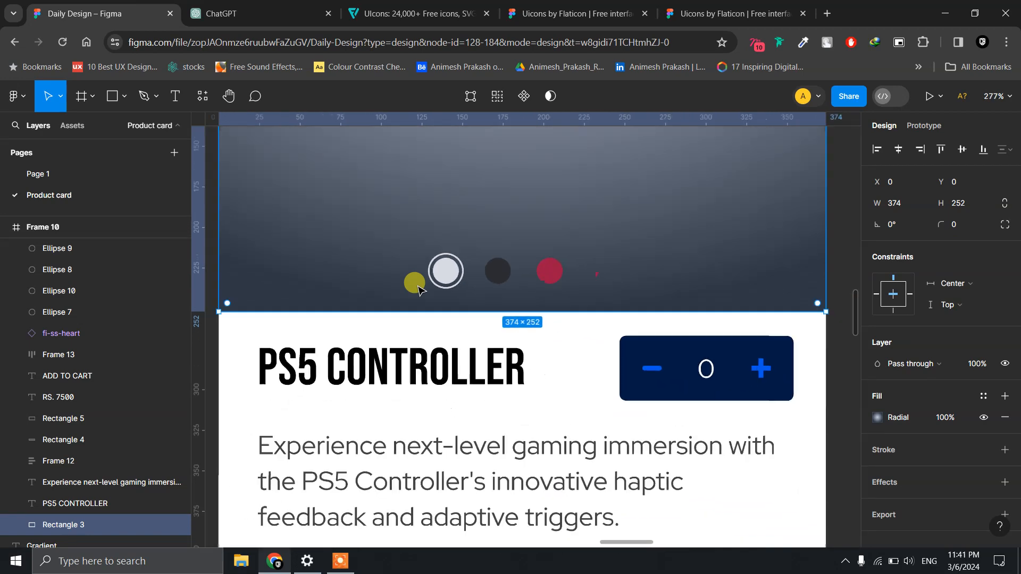
scroll(161, 321, up, 2)
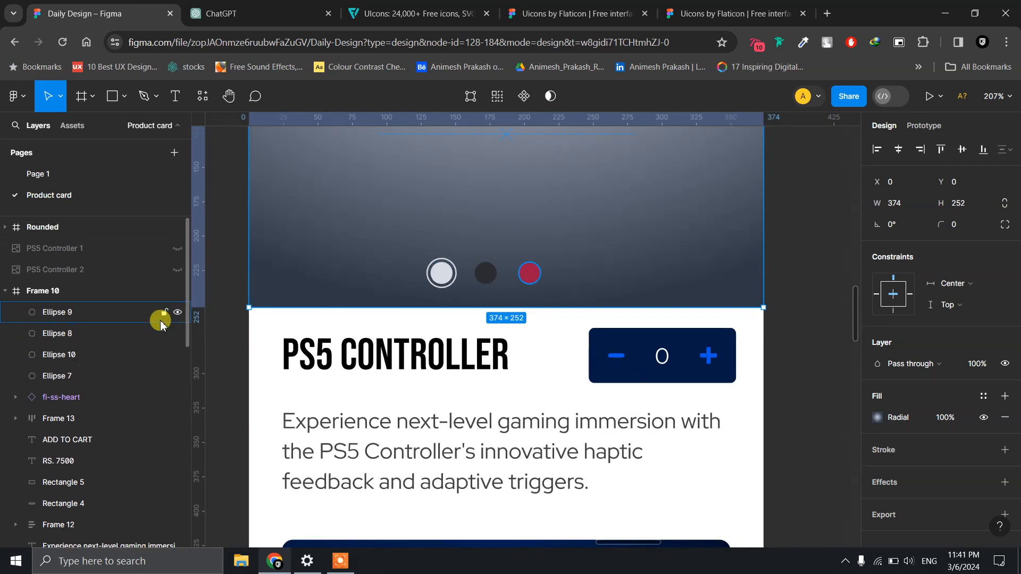
click(178, 265)
click(178, 248)
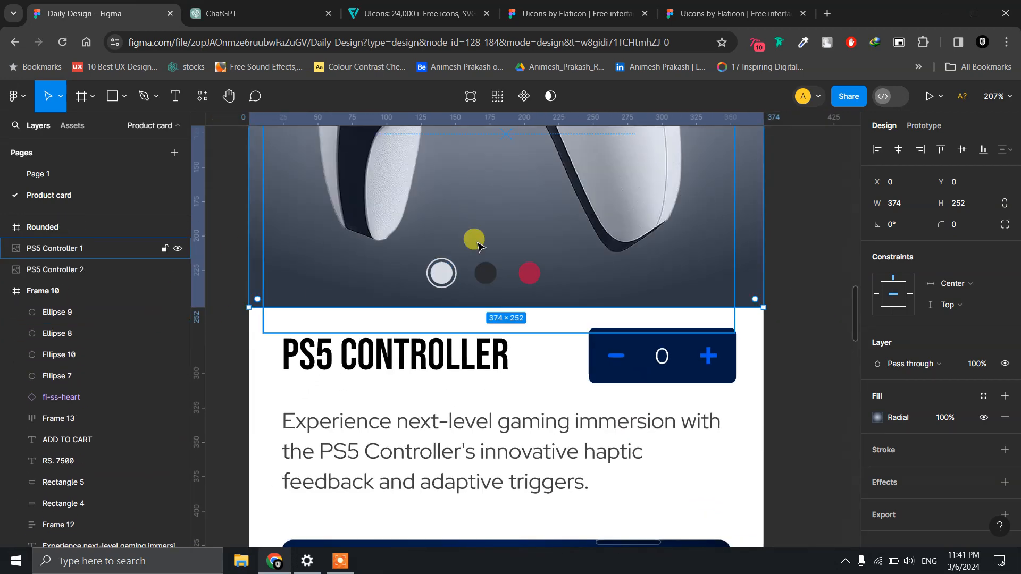
click(803, 229)
scroll(803, 230, down, 5)
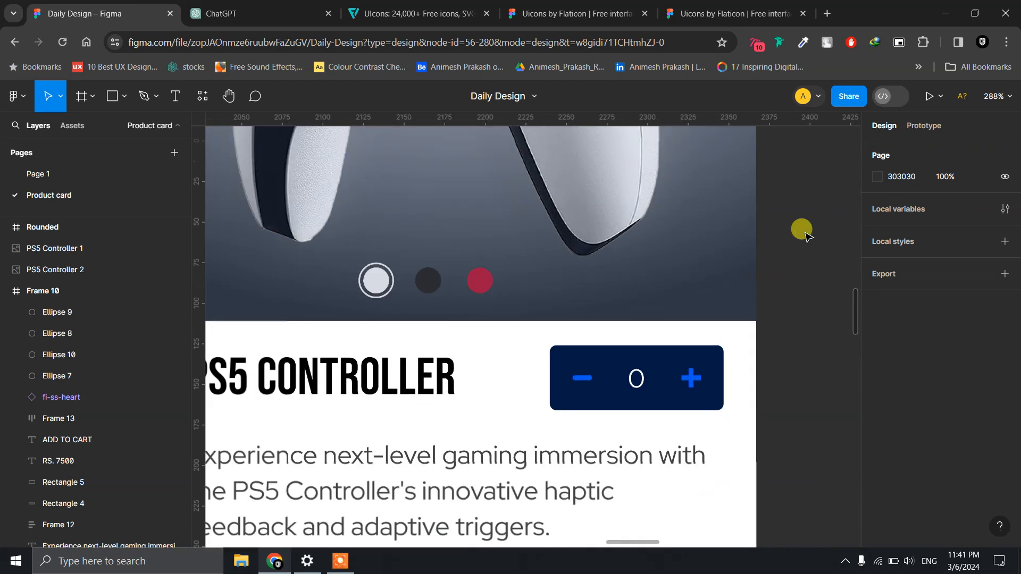
scroll(729, 292, up, 3)
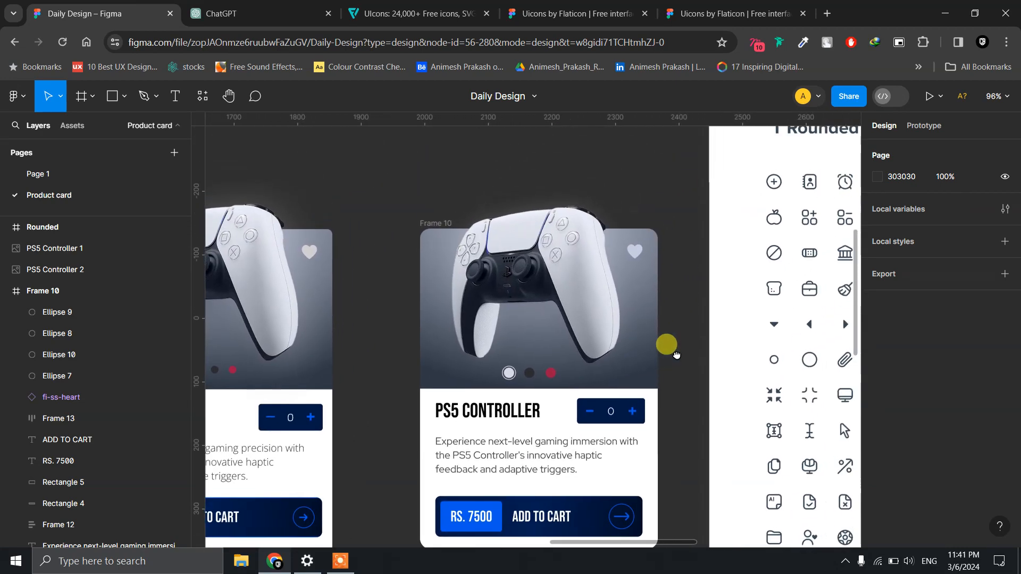
scroll(574, 361, up, 2)
click(540, 378)
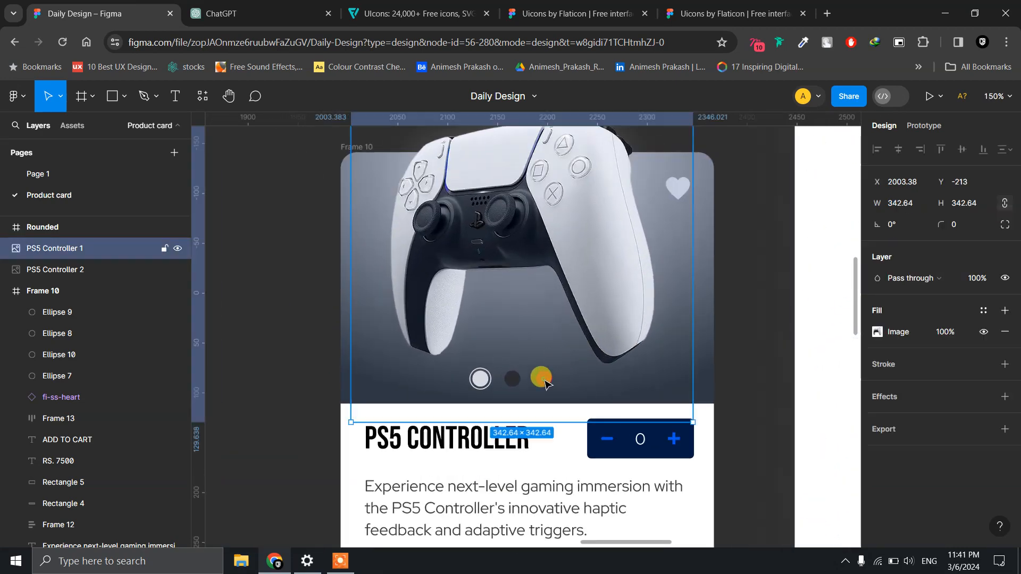
double_click(541, 378)
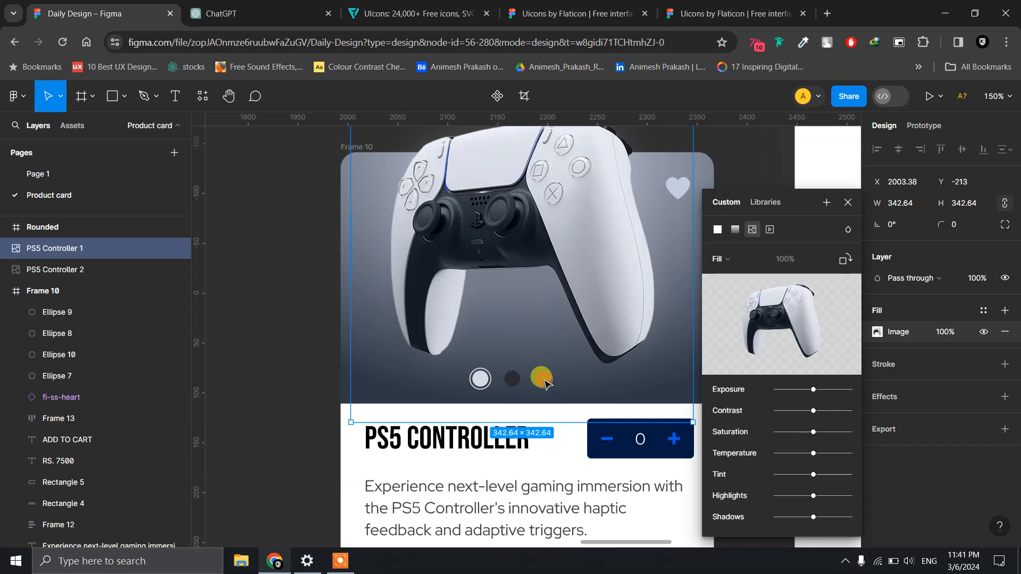
click(847, 203)
Hide the PS5 Controller 1 and PS5 Controller 2 images and group the four ellipses forming the color dots and ring.
click(174, 249)
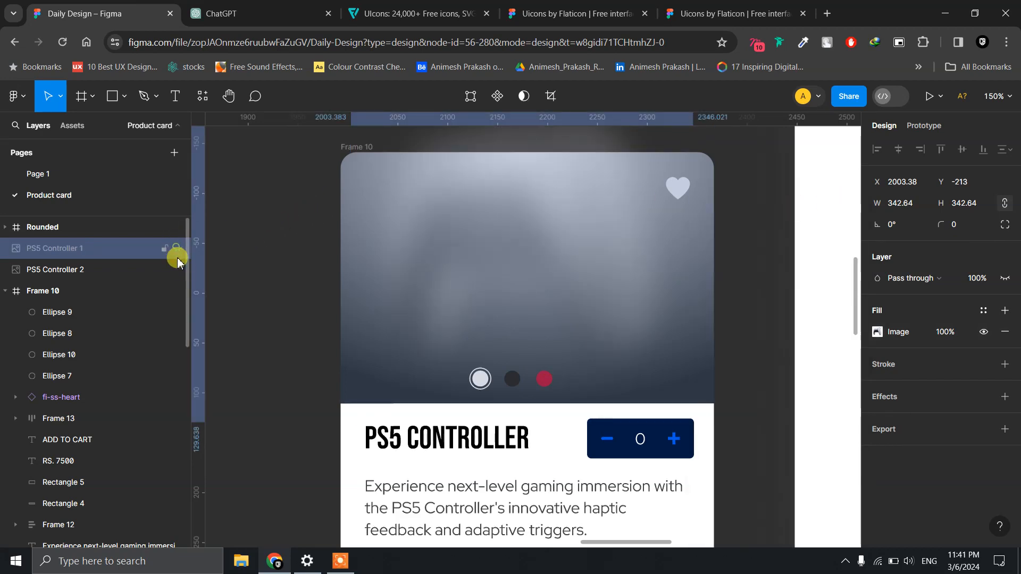
click(178, 269)
click(487, 388)
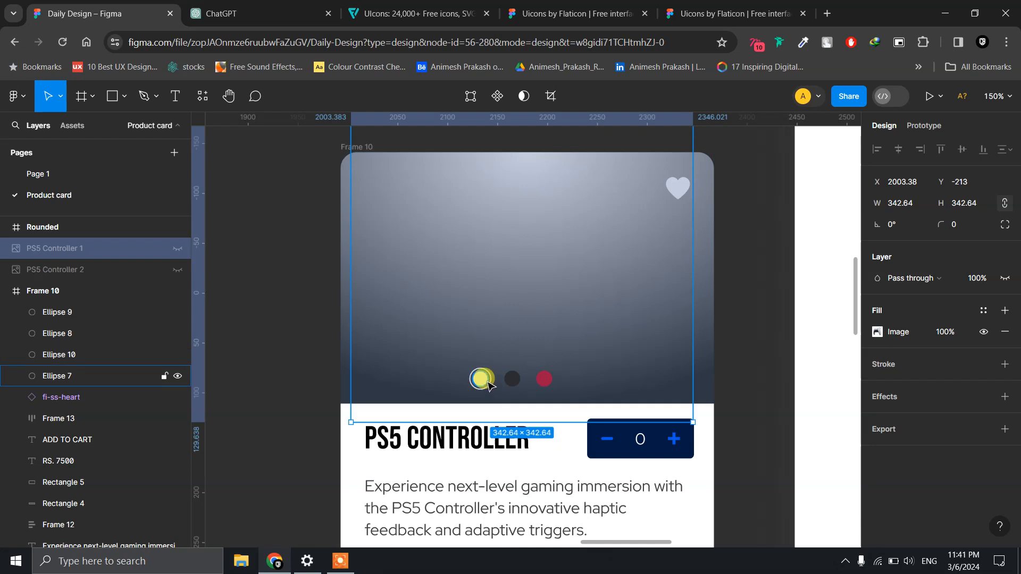
scroll(487, 377, up, 6)
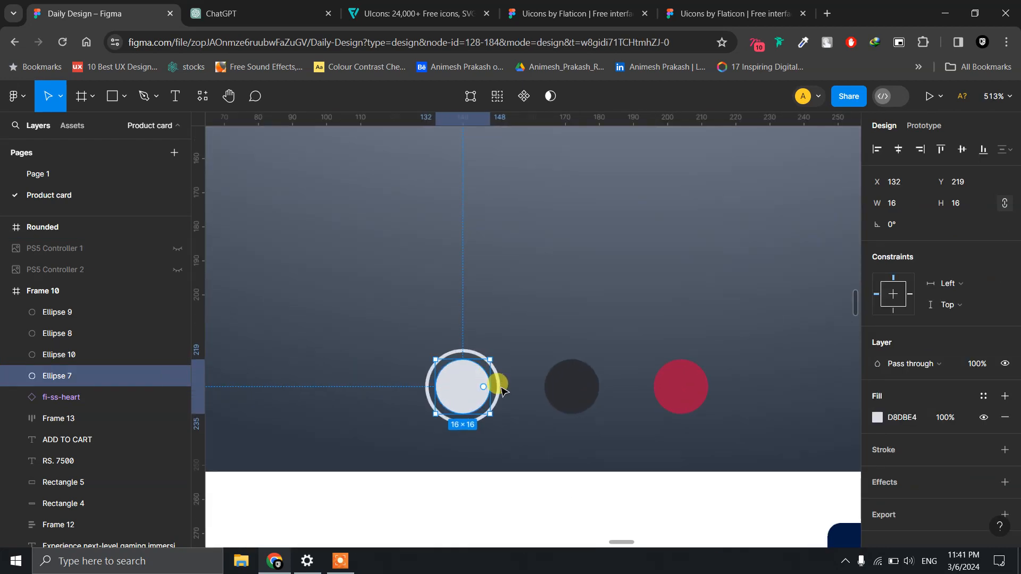
shift+click(498, 387)
shift+click(572, 387)
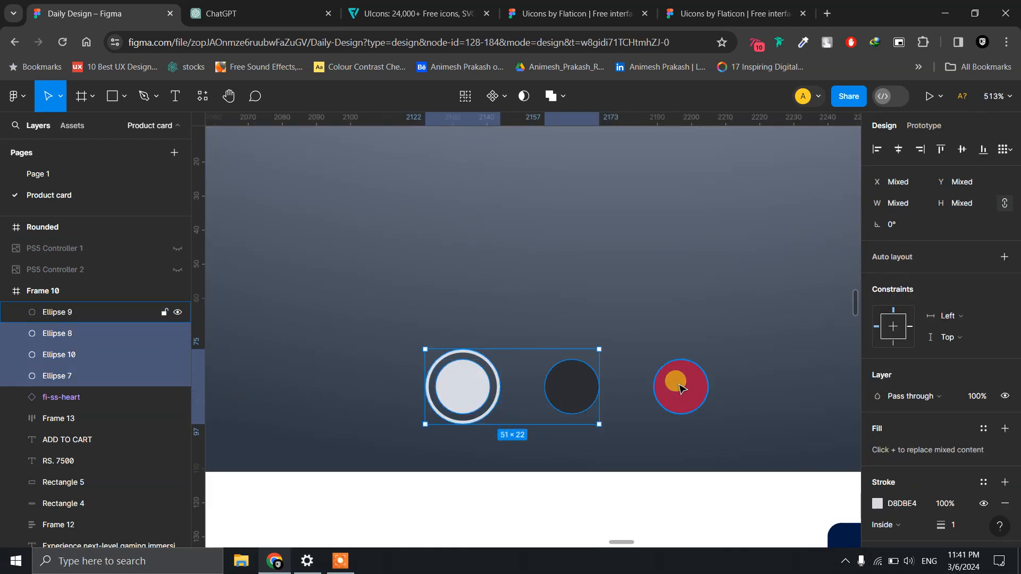
shift+click(680, 387)
key(ctrl+g)
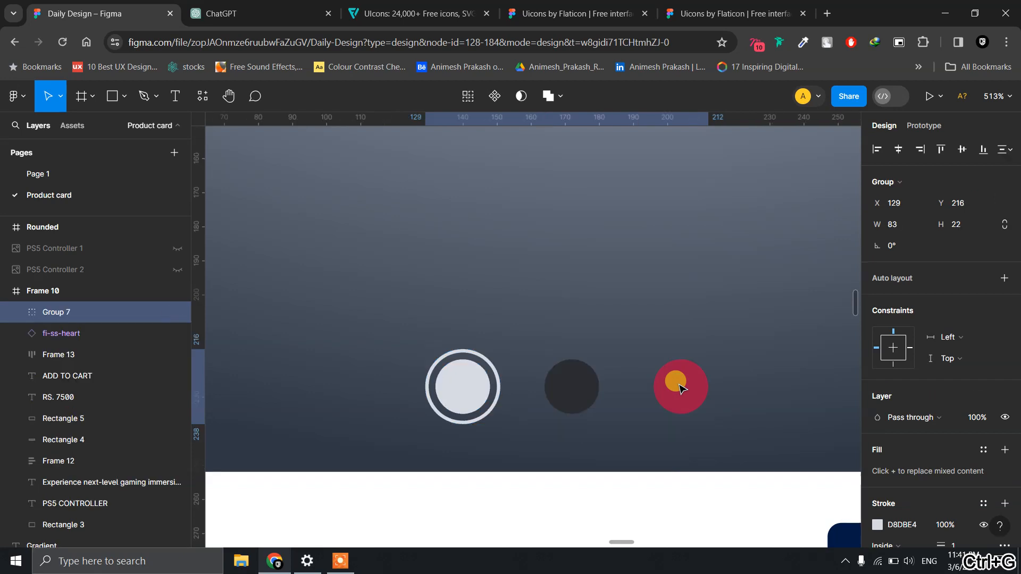
Center the color-dot group horizontally within Frame 10.
scroll(679, 387, up, 2)
scroll(678, 388, down, 4)
scroll(678, 389, down, 3)
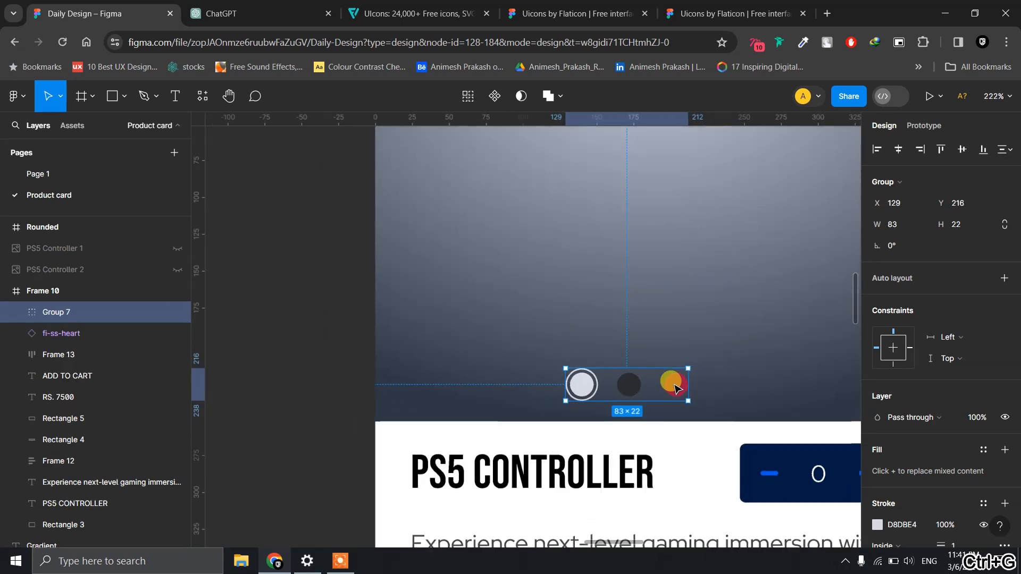
click(898, 150)
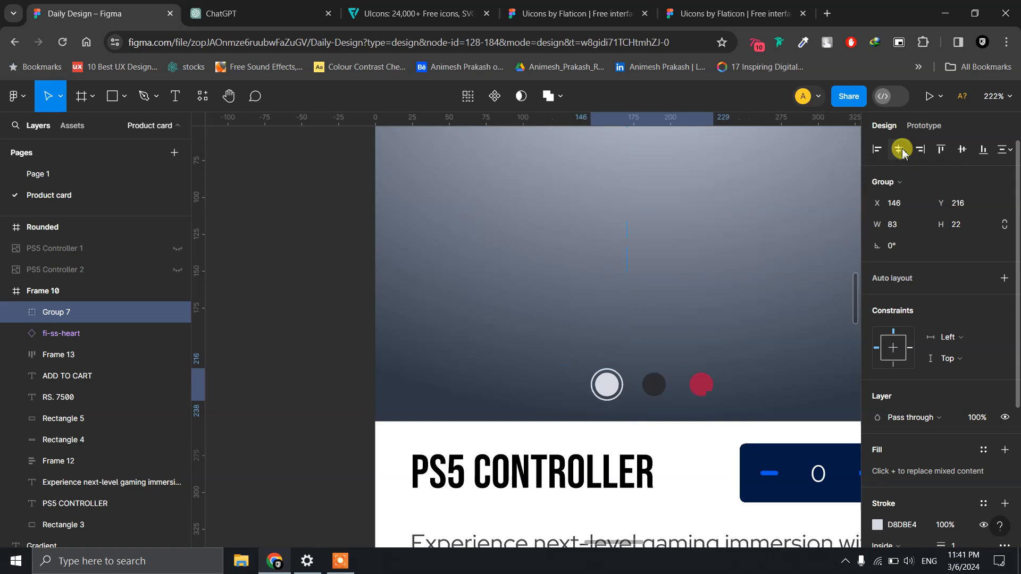
scroll(808, 209, right, 3)
scroll(809, 209, up, 1)
scroll(700, 247, up, 3)
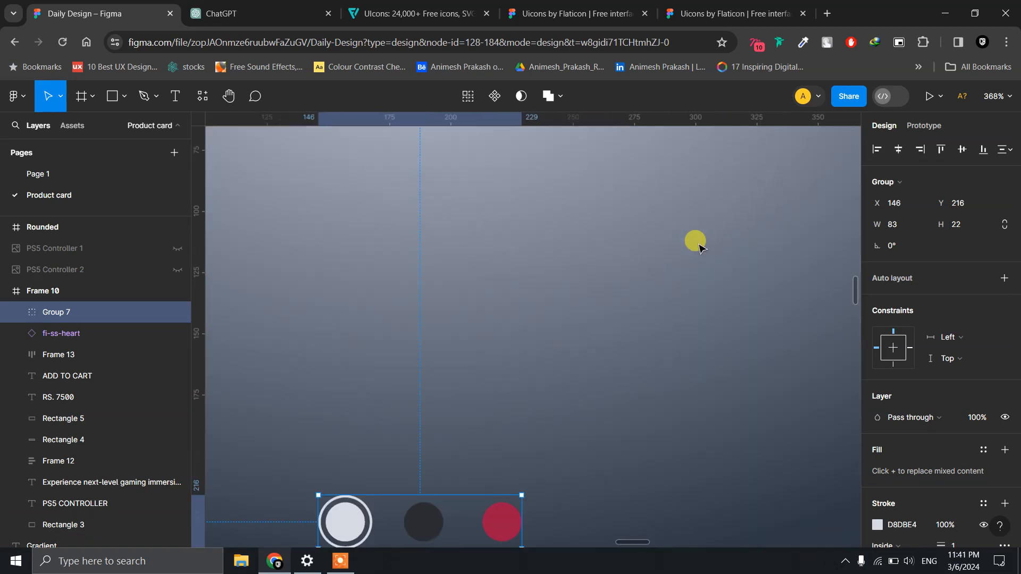
scroll(699, 247, down, 5)
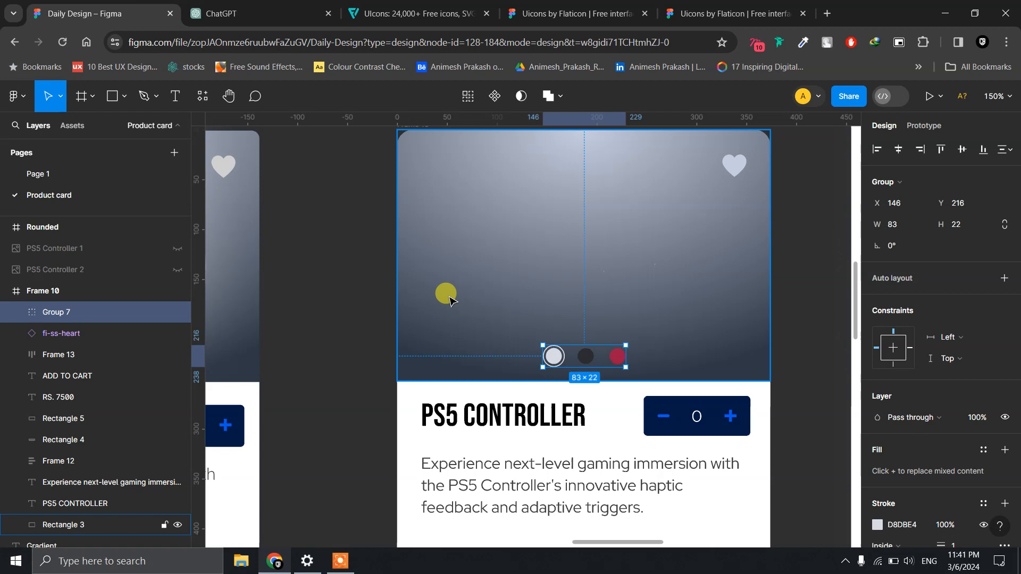
Show both PS5 controller images again over the card and clear the selection.
click(178, 270)
click(178, 249)
click(327, 249)
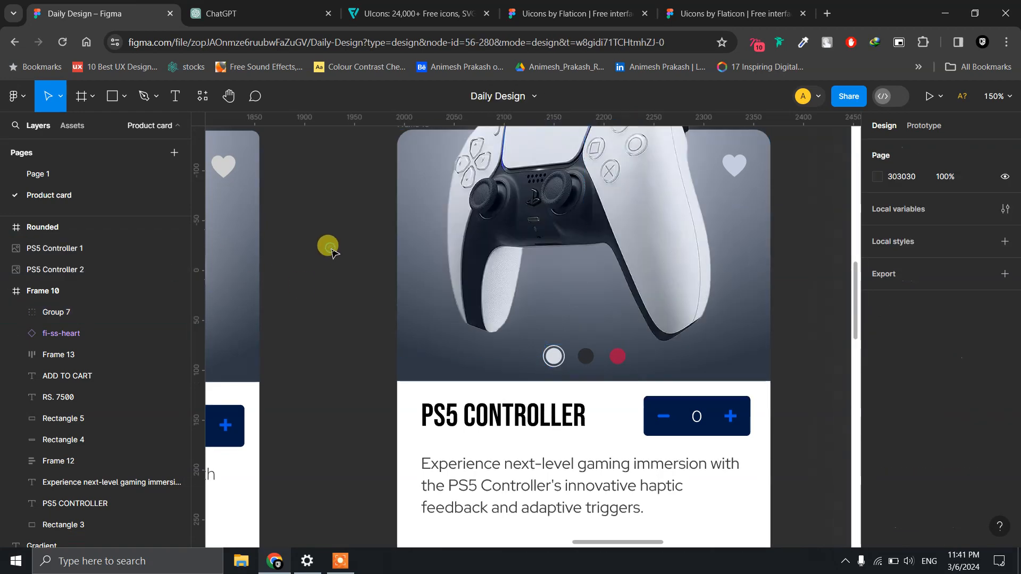
Move the Rounded icon frame well clear of the product card, to about X 3564, Y -323.
scroll(327, 250, down, 5)
scroll(329, 248, down, 6)
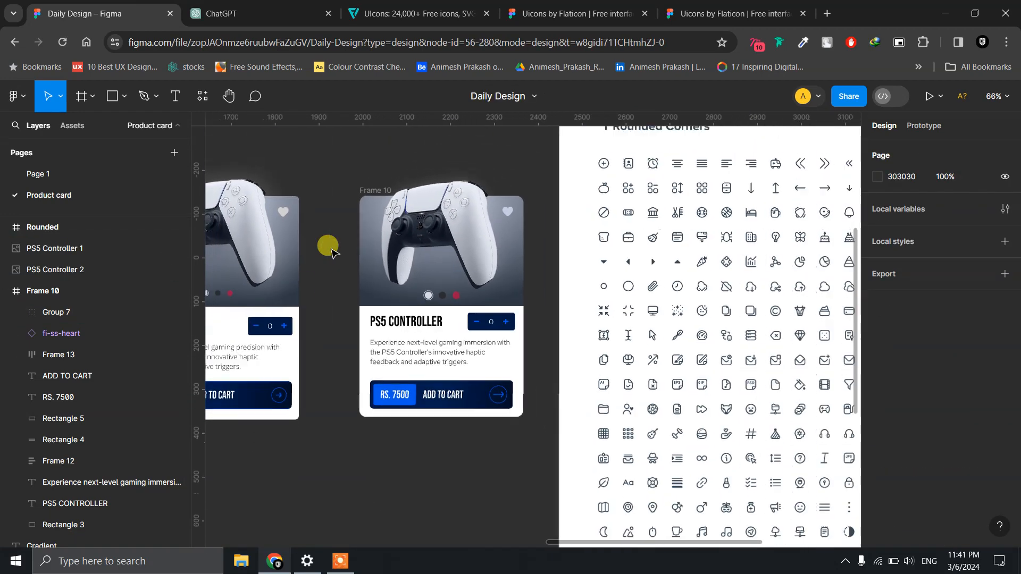
click(448, 166)
drag(447, 168, 679, 173)
scroll(335, 233, up, 5)
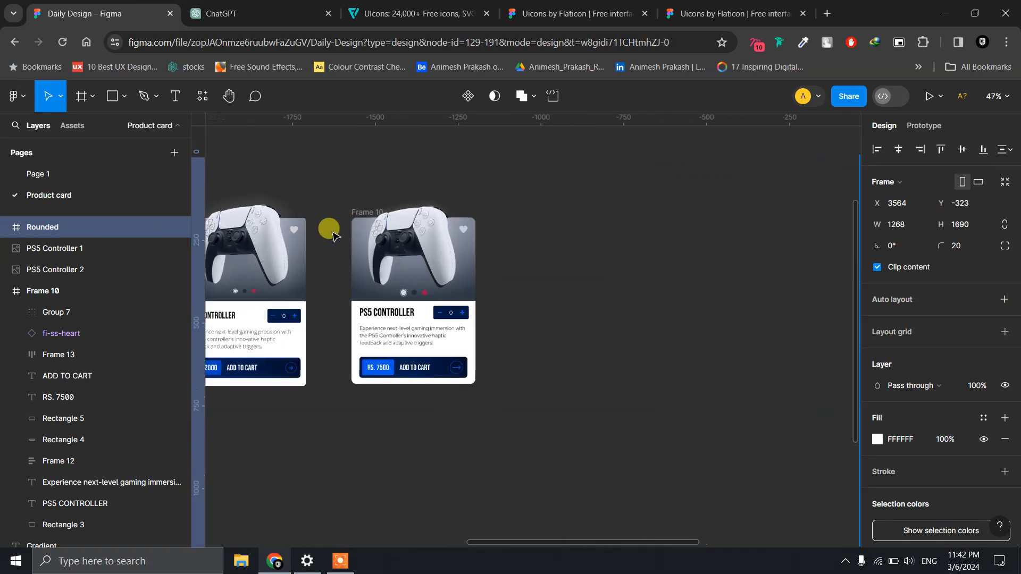
click(343, 186)
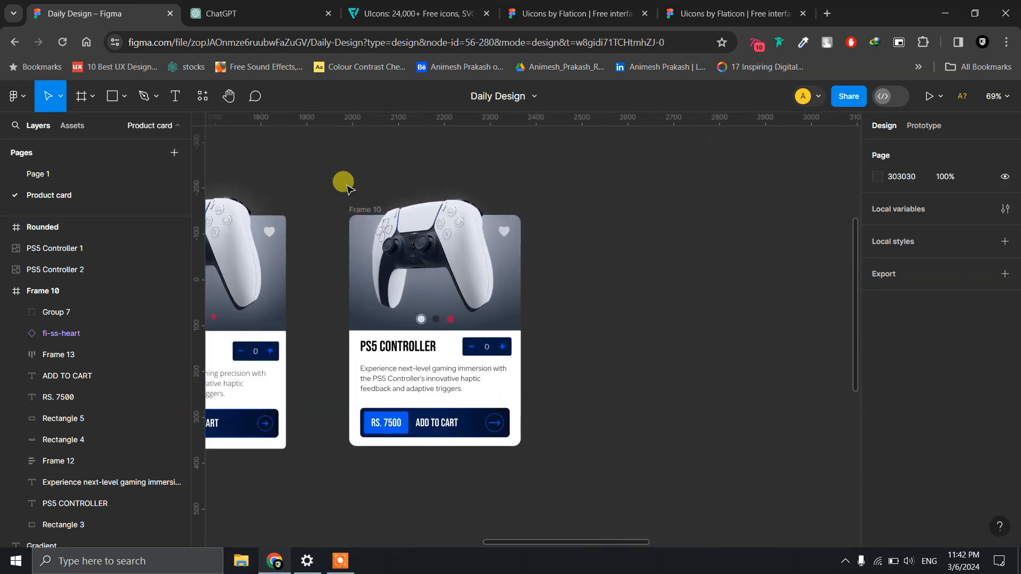
Draw a frame of about 475 × 640 around the finished product card and its controller images.
drag(346, 185, 379, 204)
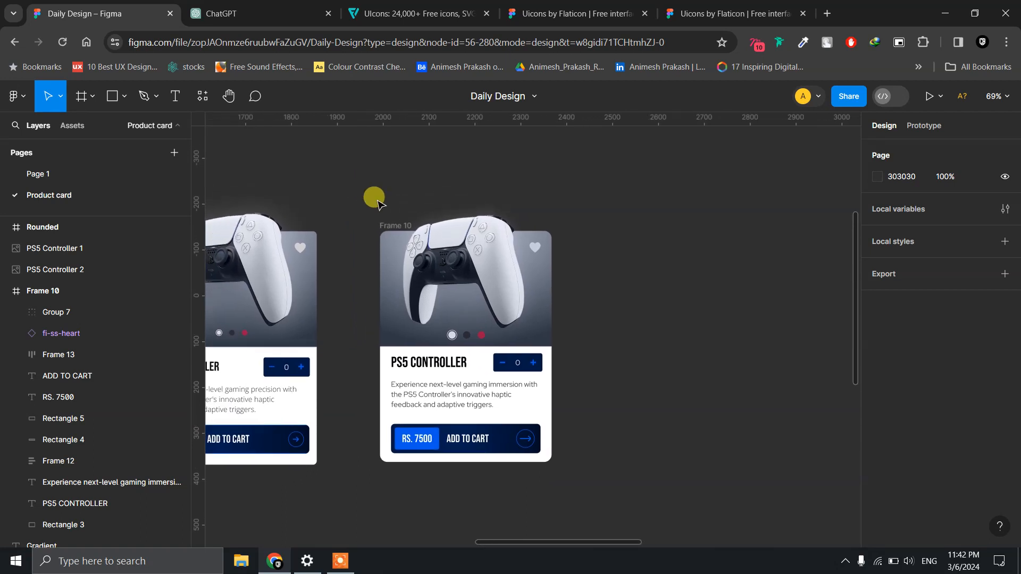
key(f)
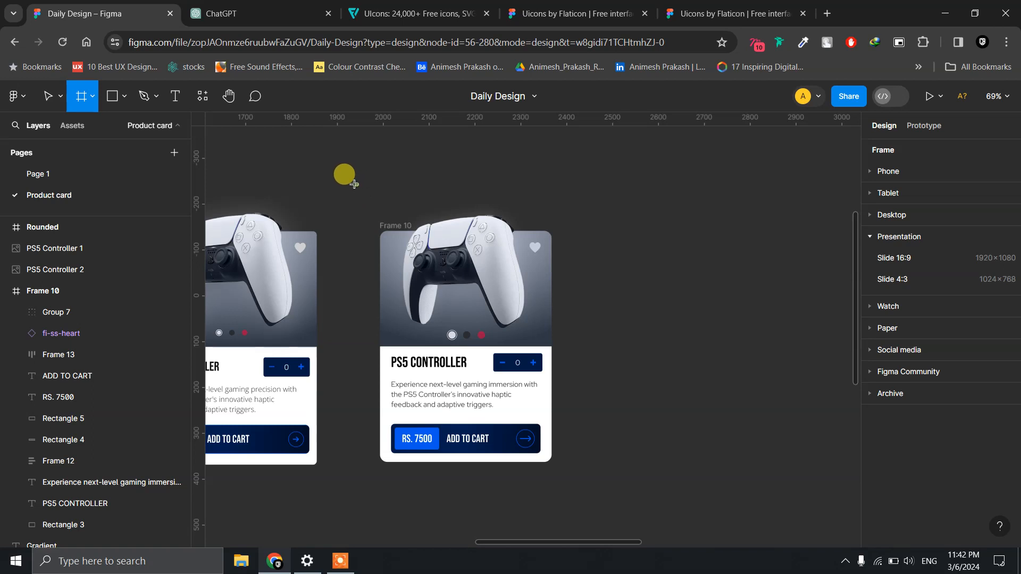
mouse_move(356, 184)
mouse_down()
mouse_move(542, 357)
mouse_move(544, 461)
mouse_move(575, 480)
mouse_up()
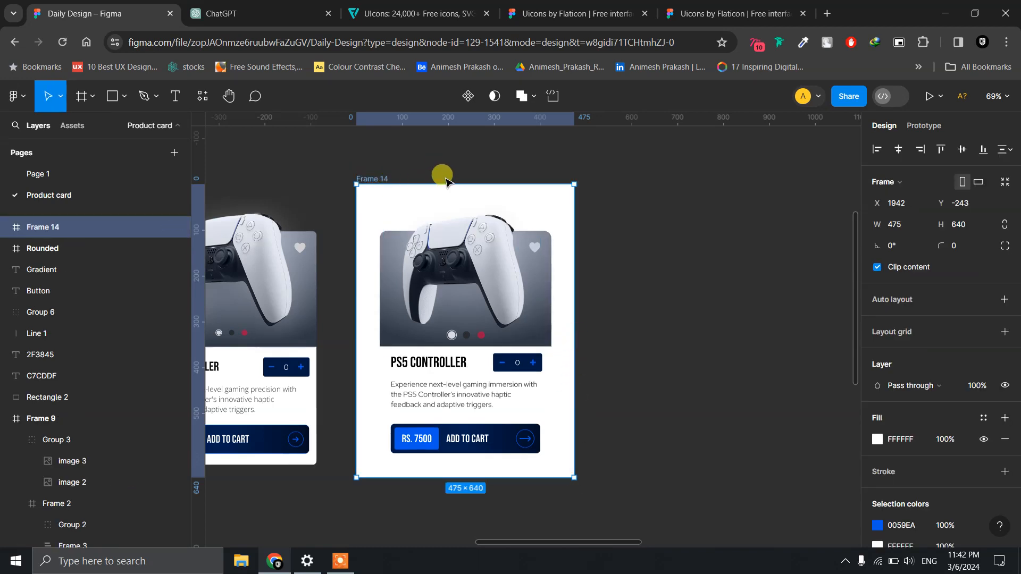
Trim the new frame from its top edge to a height of about 614 without shifting its contents, and hide its white fill.
drag(443, 184, 443, 195)
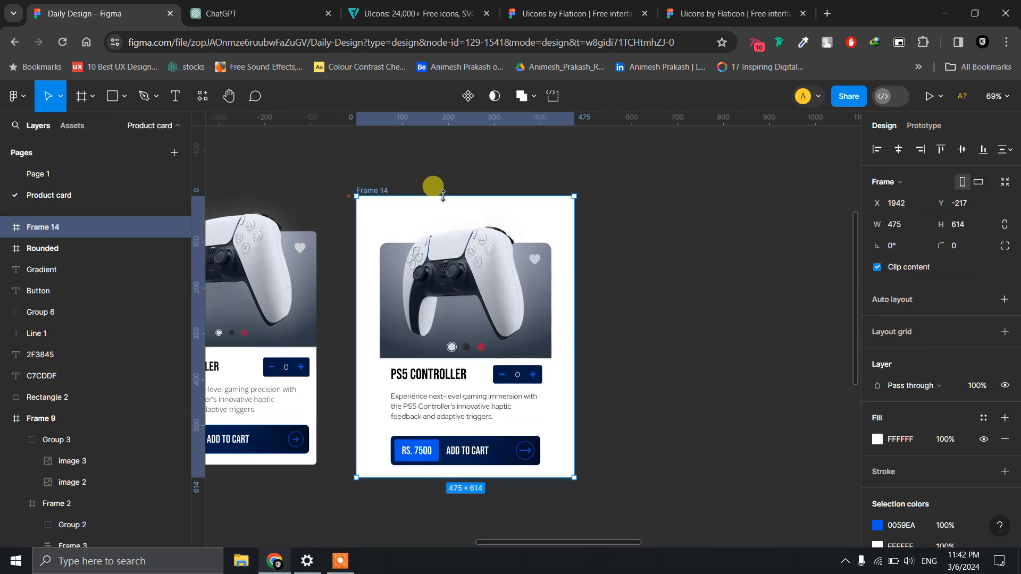
key(ctrl+z)
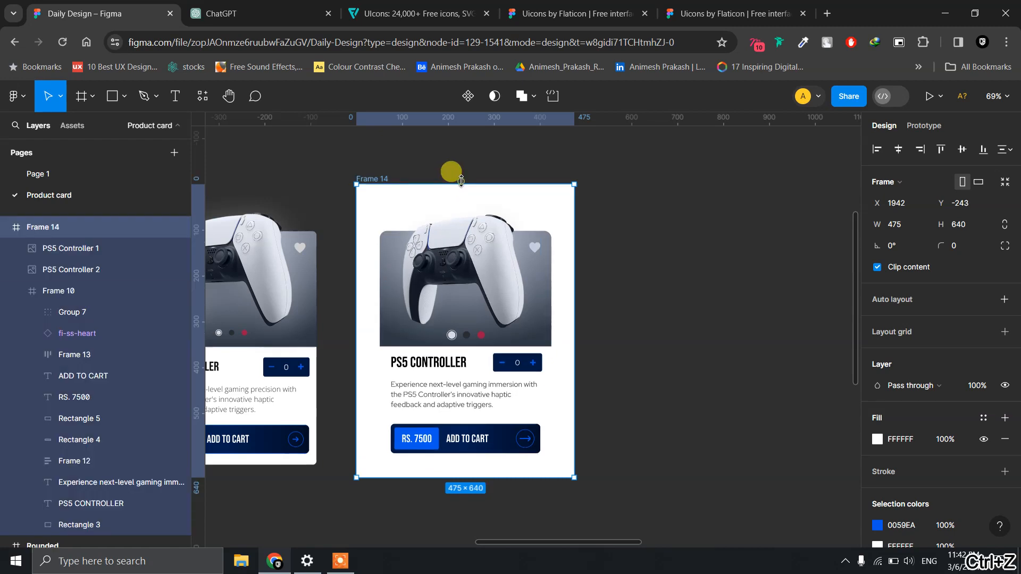
drag(461, 181, 465, 194)
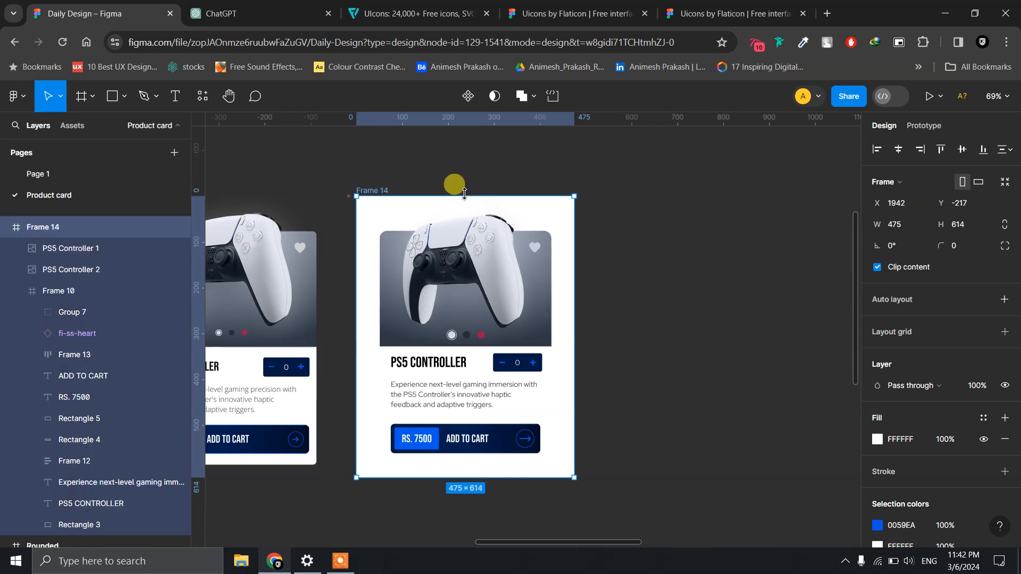
click(984, 440)
click(440, 164)
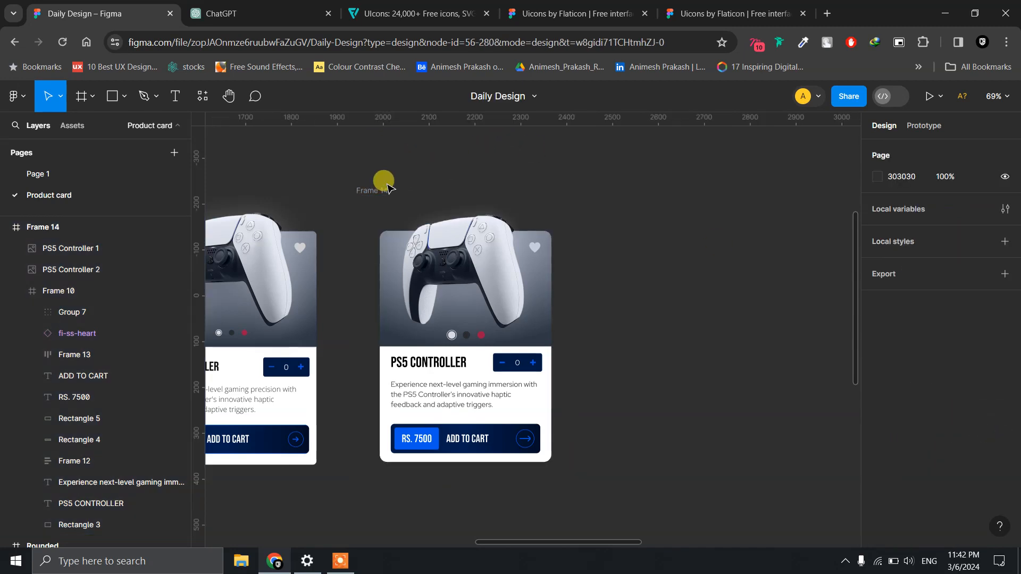
Preview Frame 14 to examine the finished product card, and close the preview.
click(372, 190)
click(940, 97)
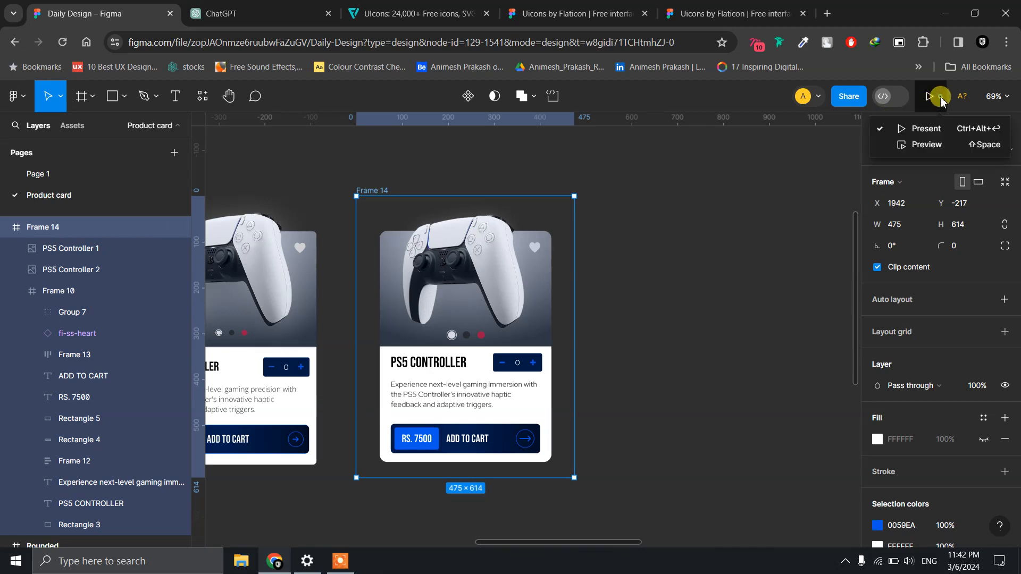
click(916, 145)
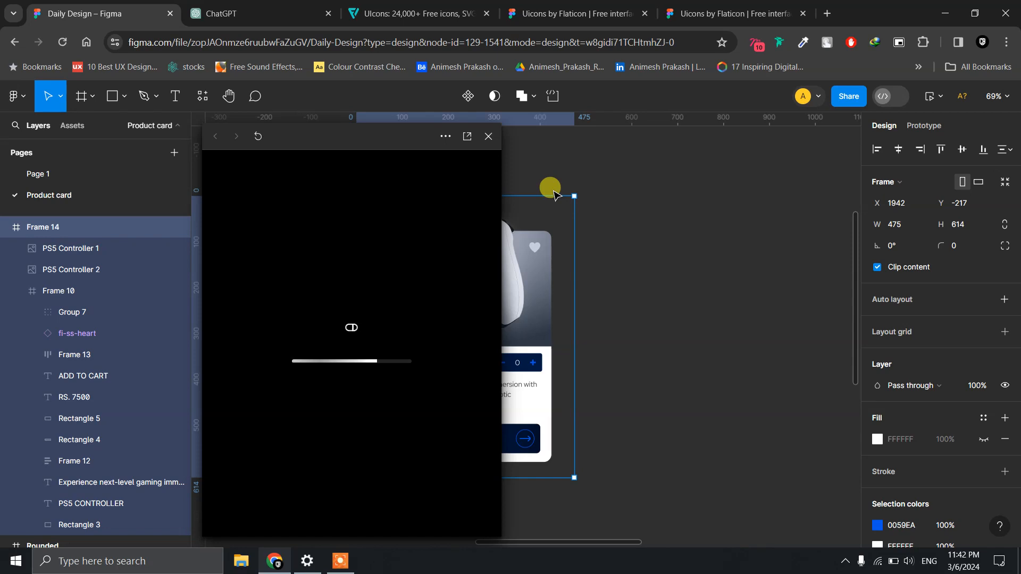
drag(355, 133, 415, 67)
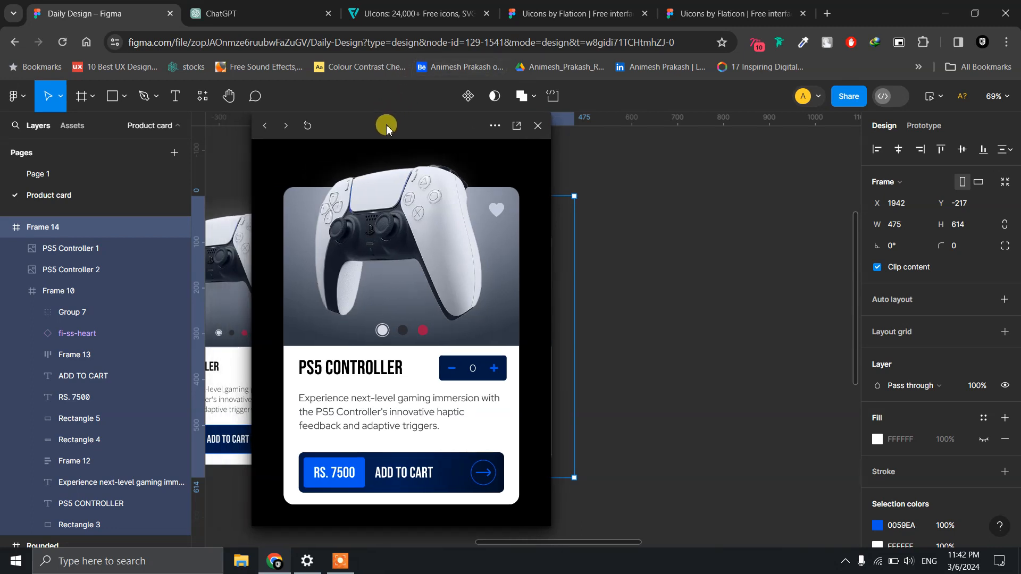
drag(387, 126, 408, 135)
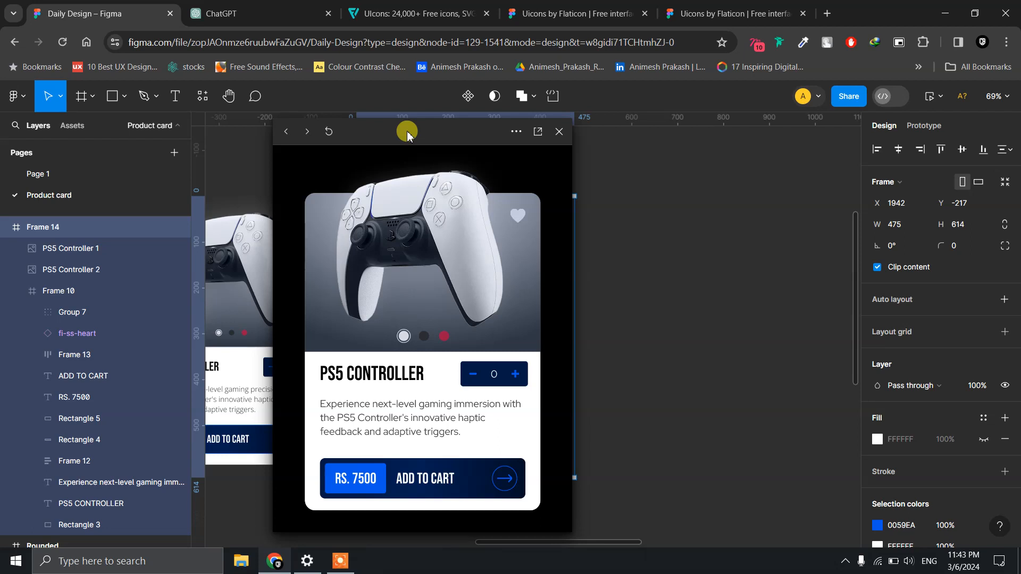
click(561, 133)
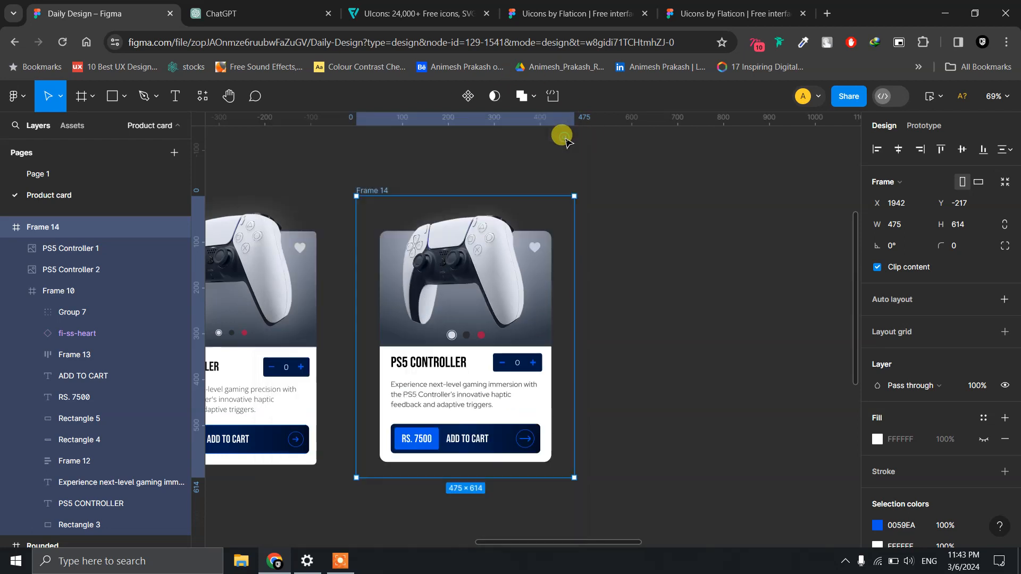